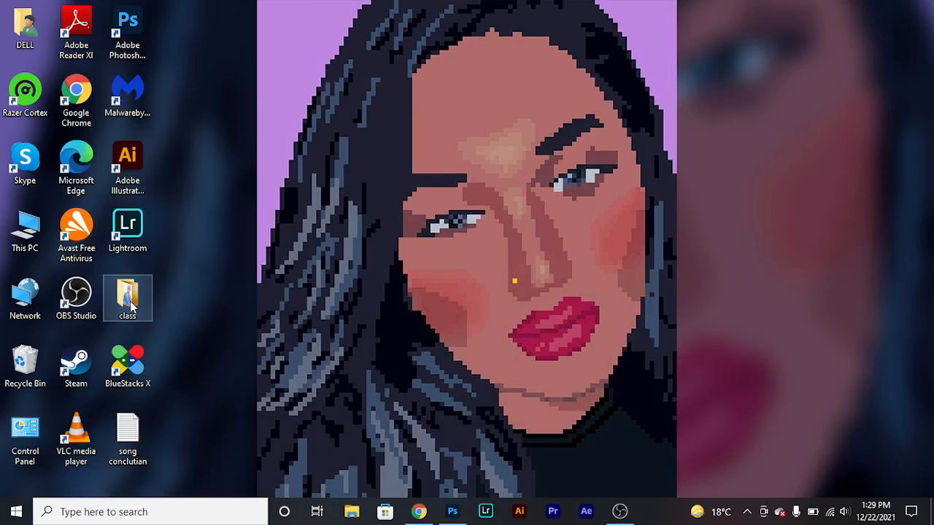
Open the desktop's class folder and load the photo of the man in the blue hoodie into Photoshop
{"action": "double_click", "coordinate": [129, 300]}
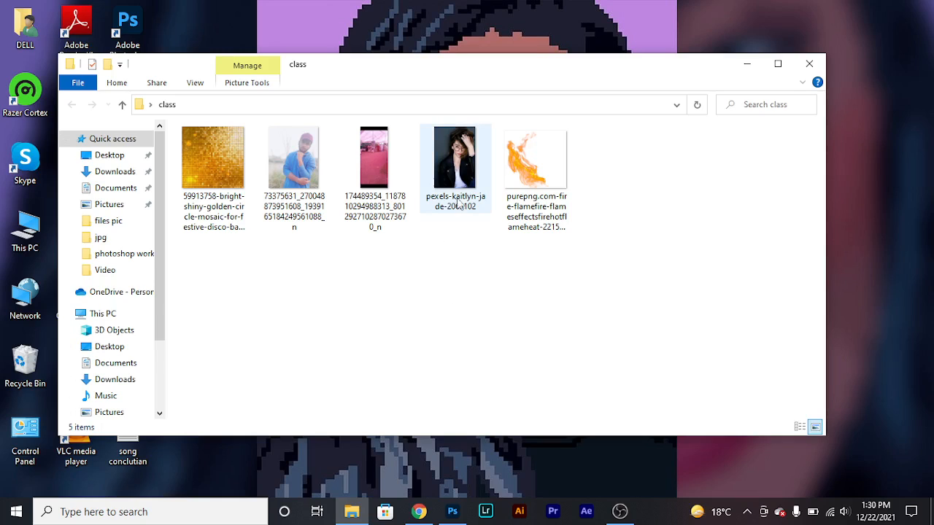
{"action": "left_click_drag", "start_coordinate": [293, 168], "coordinate": [510, 253]}
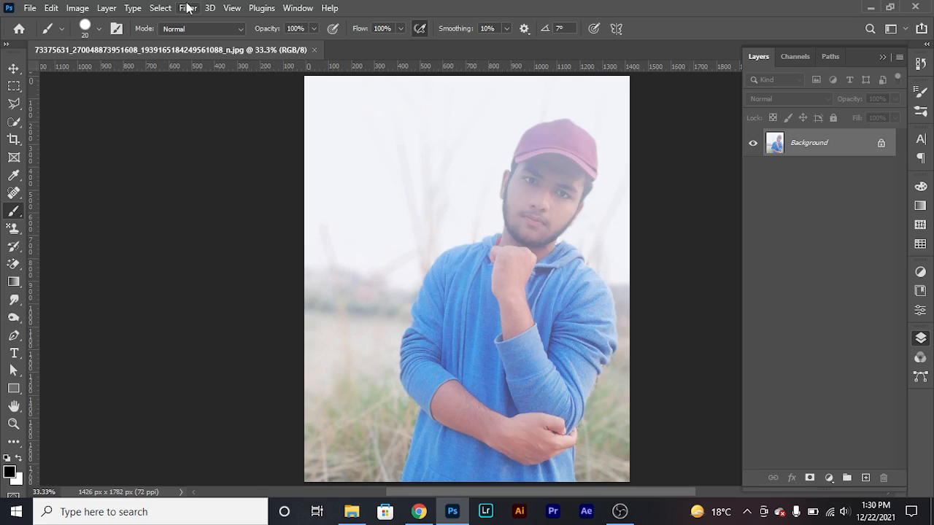
{"action": "left_click", "coordinate": [79, 9]}
{"action": "mouse_move", "coordinate": [102, 45]}
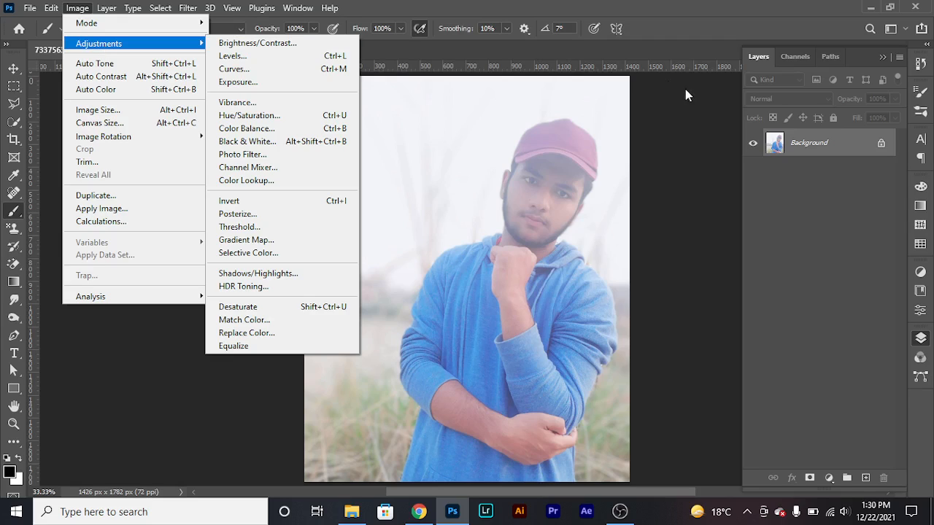
{"action": "left_click", "coordinate": [663, 105]}
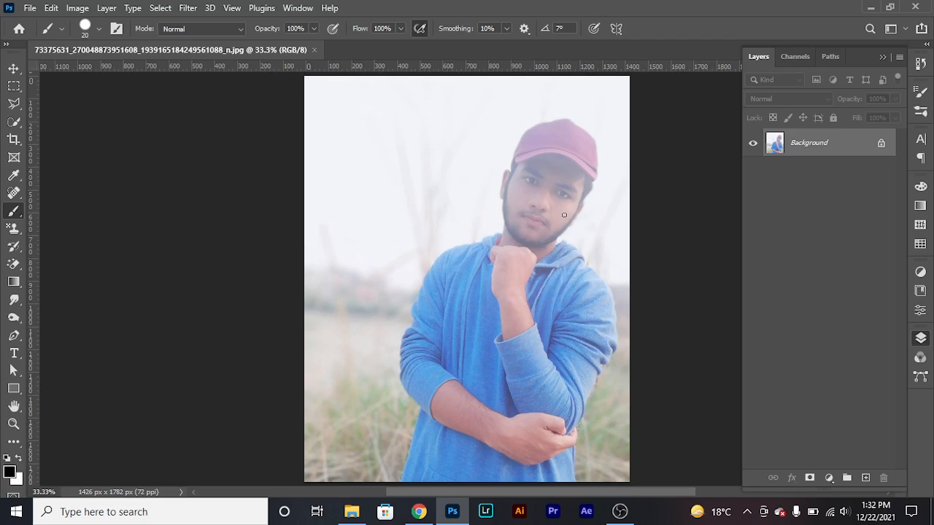
{"action": "left_click", "coordinate": [882, 58]}
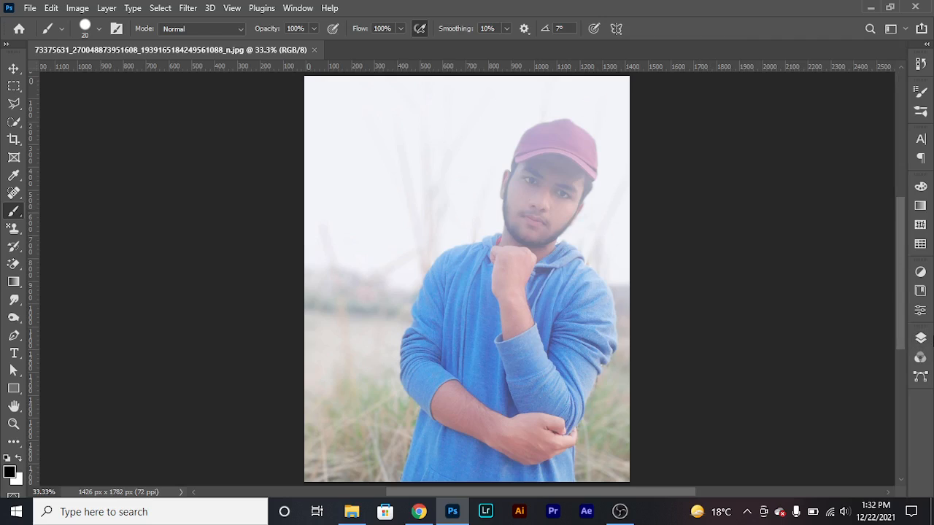
{"action": "left_click", "coordinate": [920, 338]}
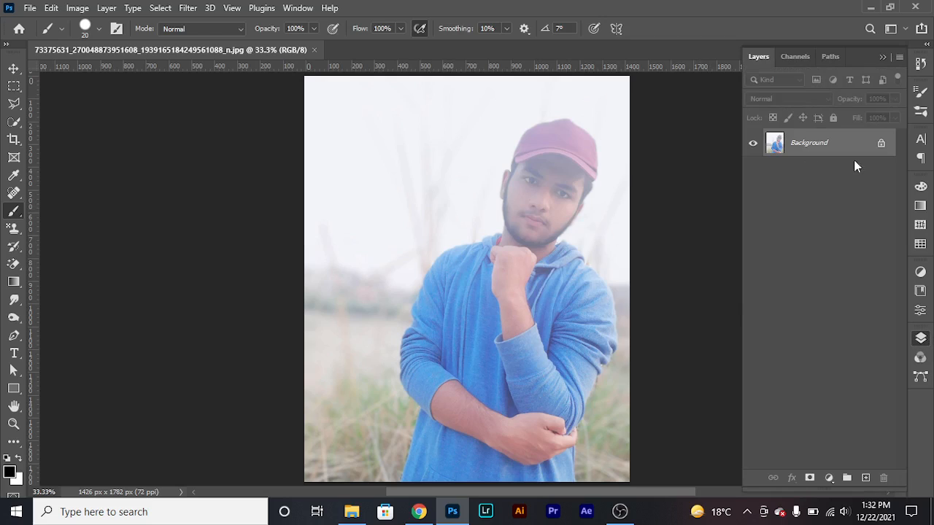
Add a Curves adjustment layer above the Background photo
{"action": "left_click", "coordinate": [831, 478]}
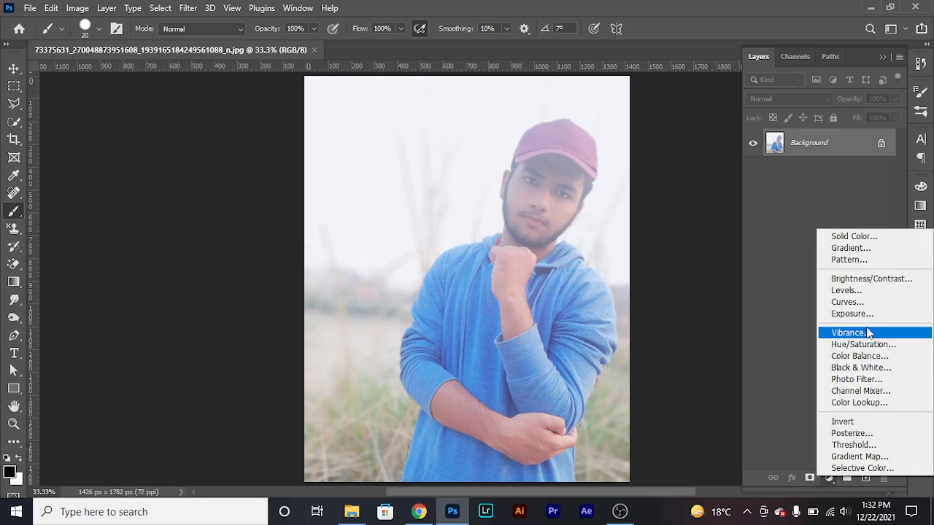
{"action": "left_click", "coordinate": [866, 302]}
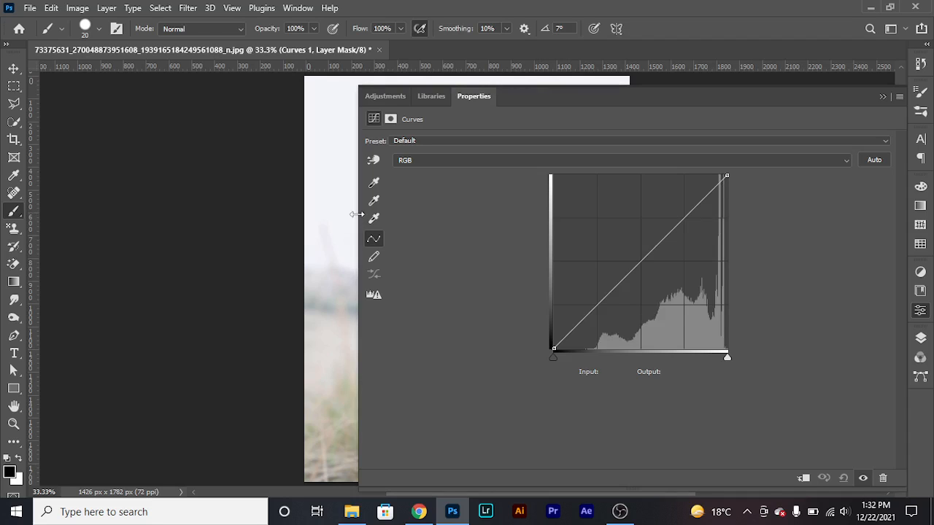
{"action": "left_click", "coordinate": [619, 511]}
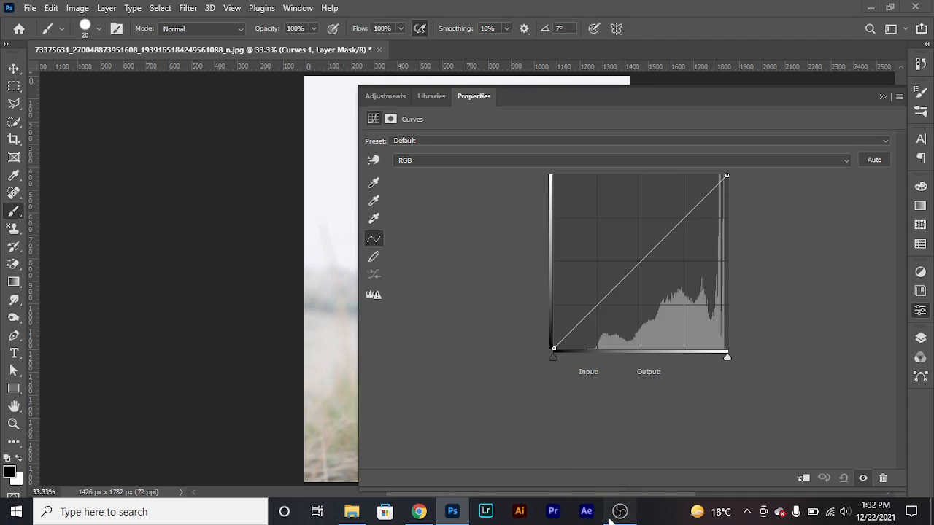
{"action": "left_click", "coordinate": [616, 458]}
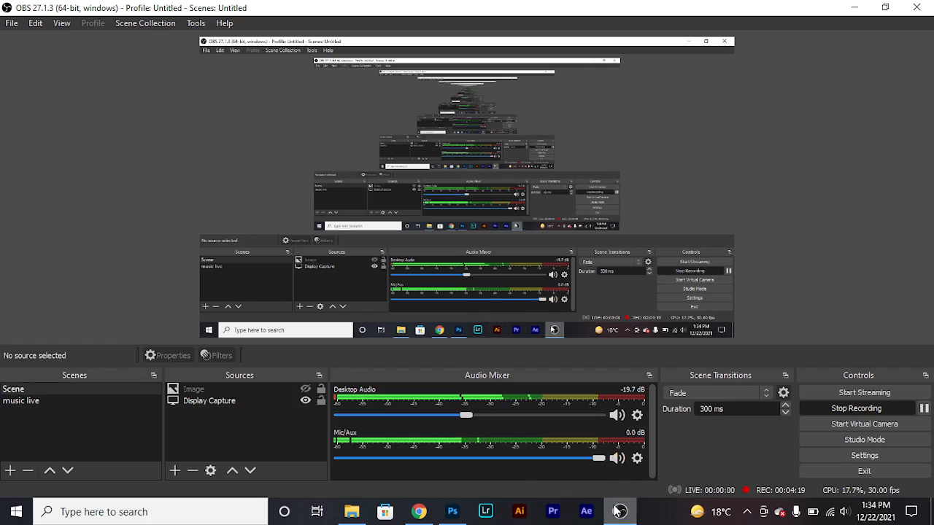
{"action": "mouse_move", "coordinate": [615, 512]}
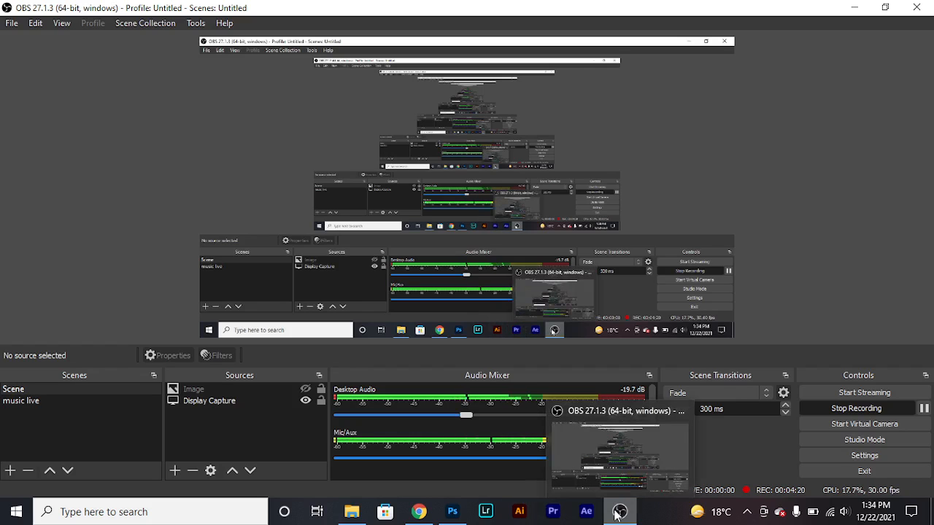
{"action": "left_click", "coordinate": [452, 511]}
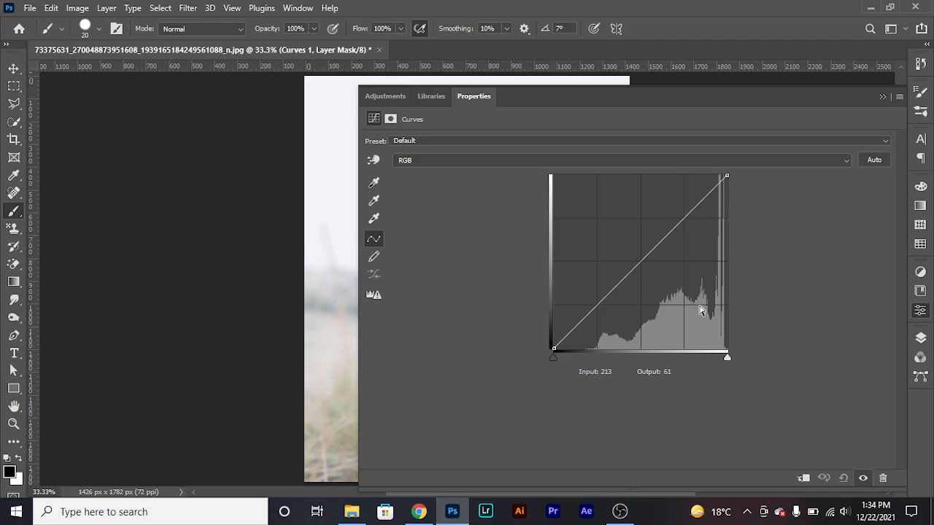
Darken the faded photo by adding an RGB curve point at input 133, output 2
{"action": "left_click_drag", "start_coordinate": [354, 338], "coordinate": [663, 330]}
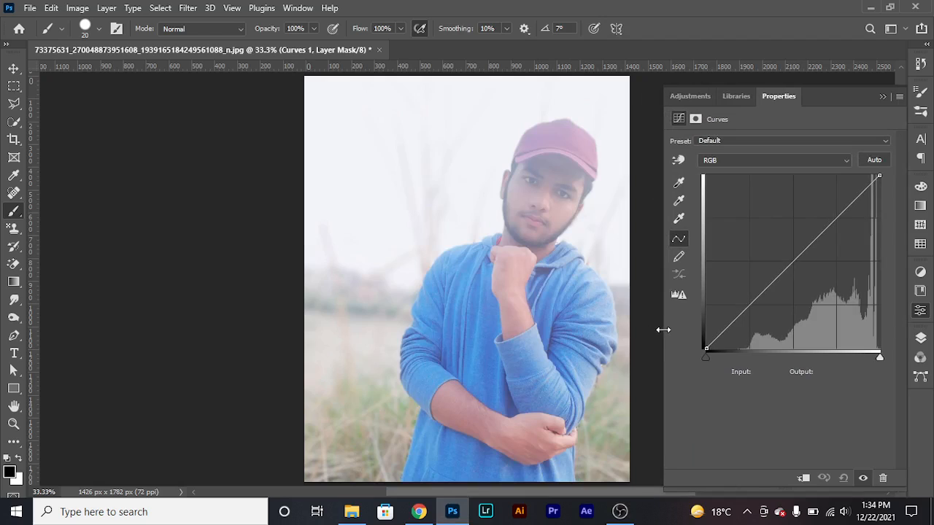
{"action": "left_click", "coordinate": [750, 306]}
{"action": "left_click_drag", "start_coordinate": [752, 327], "coordinate": [797, 348]}
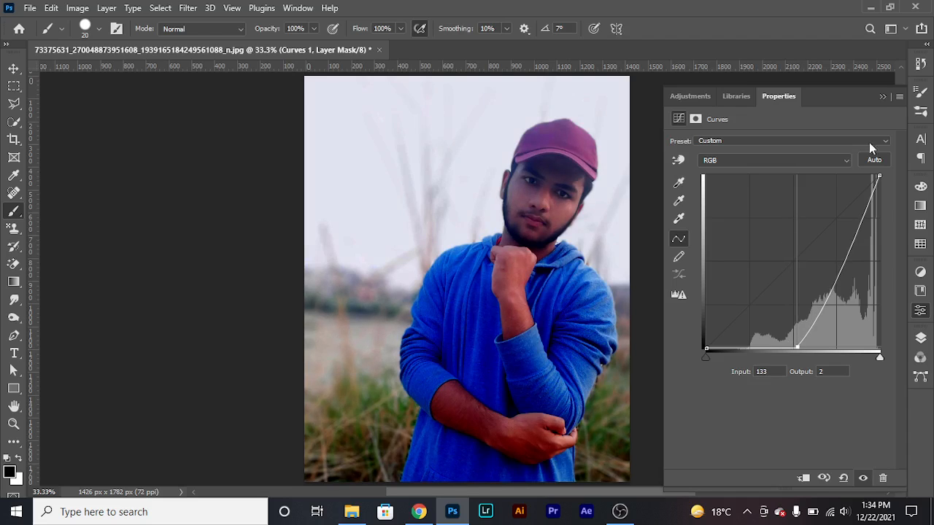
{"action": "left_click", "coordinate": [882, 98]}
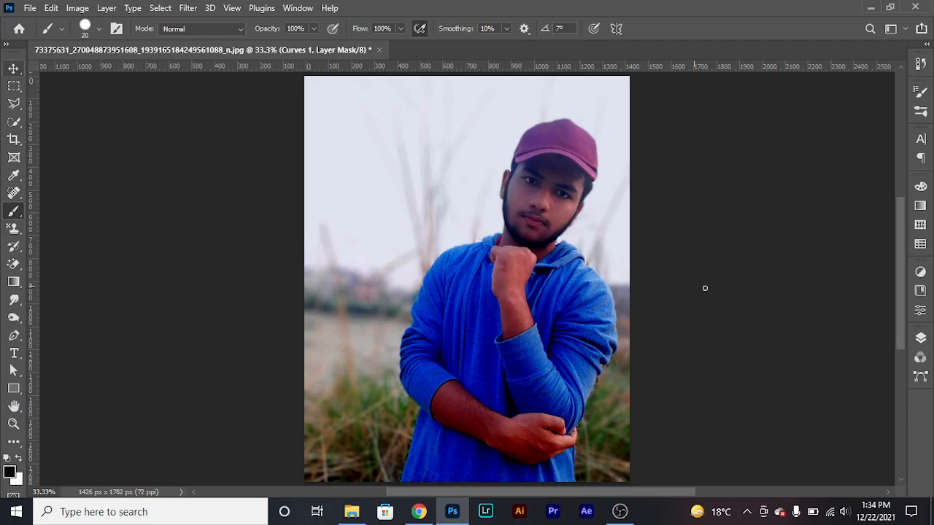
{"action": "left_click", "coordinate": [921, 340]}
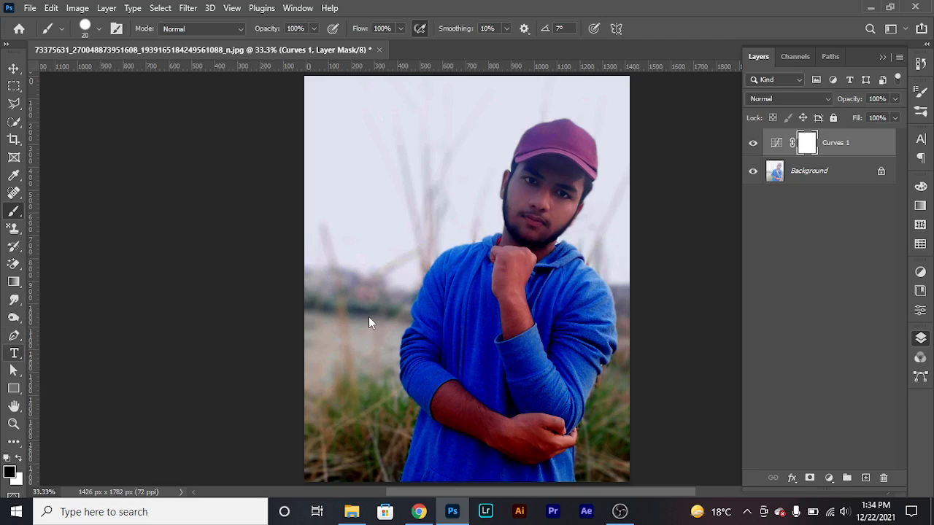
Add the horizontal text "TEST" across the man's chest in Cinzel Black at 340 pt
{"action": "key", "text": "t"}
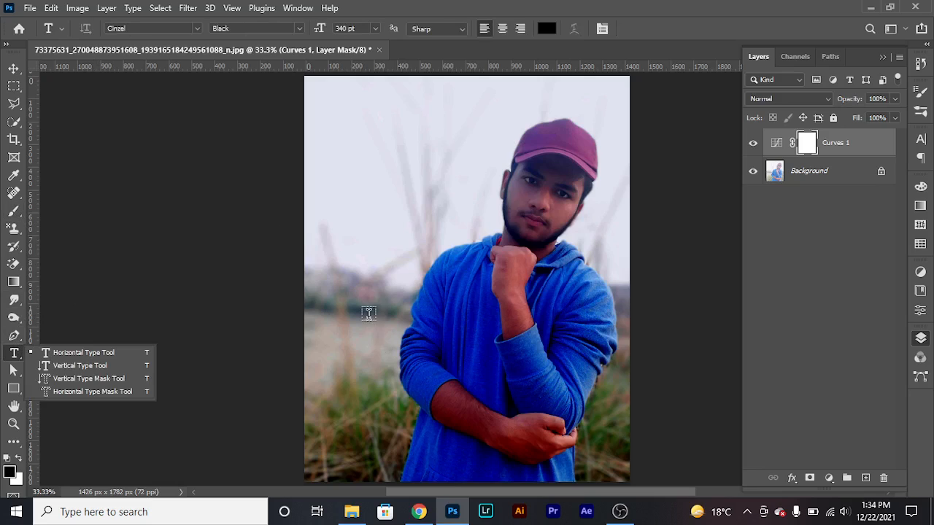
{"action": "left_click", "coordinate": [368, 314]}
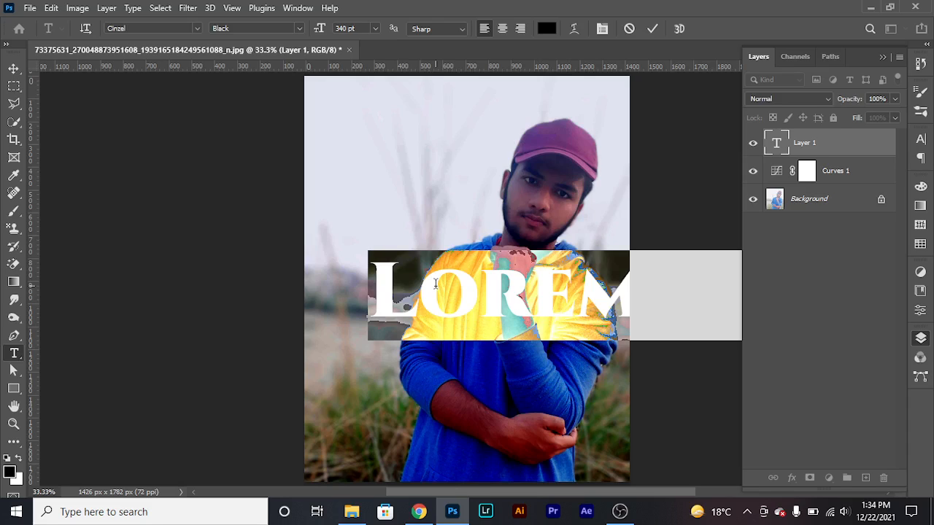
{"action": "type", "text": "TE"}
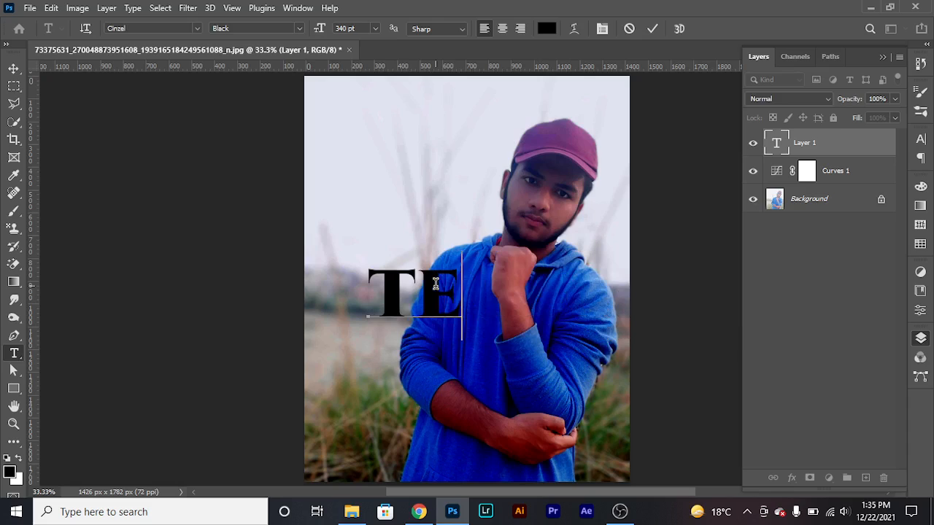
{"action": "type", "text": "ST"}
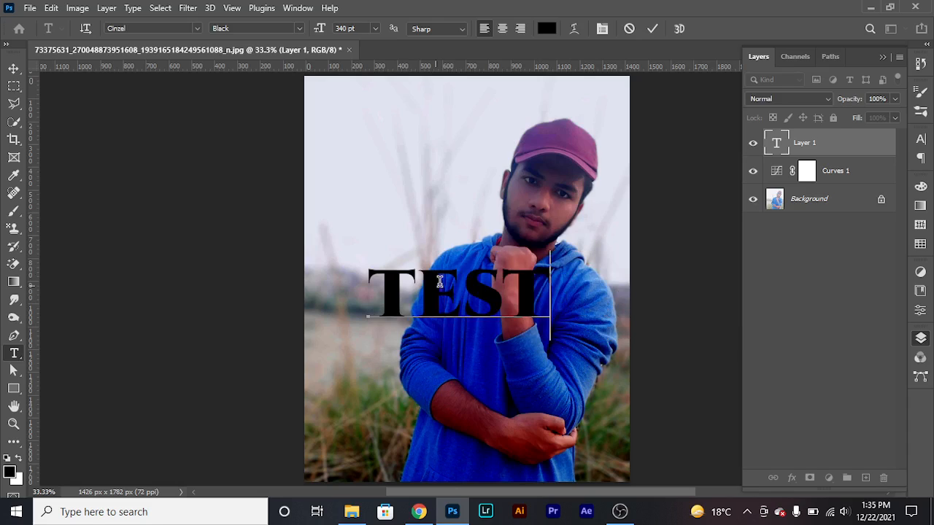
Set the whole word TEST to 389 pt and color it white (ffffff)
{"action": "left_click_drag", "start_coordinate": [544, 283], "coordinate": [371, 283]}
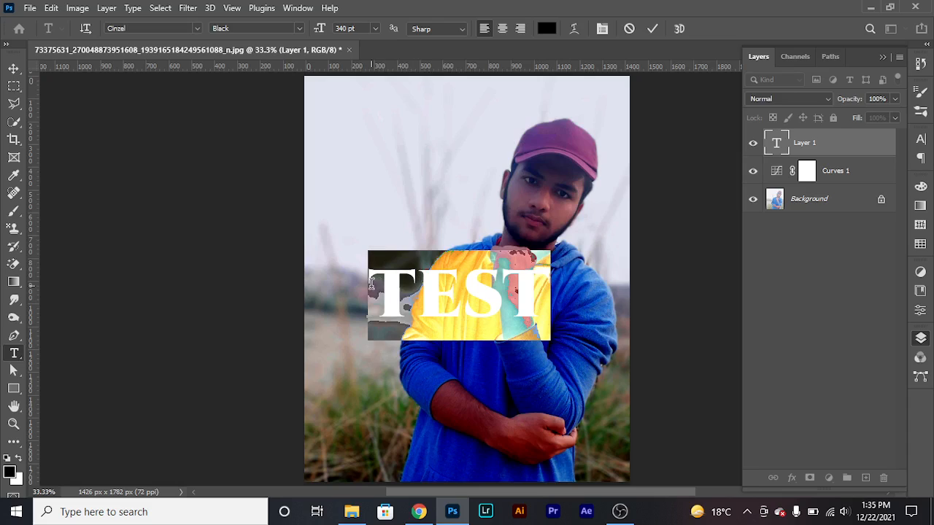
{"action": "key", "text": "ctrl"}
{"action": "key", "text": "ctrl+t"}
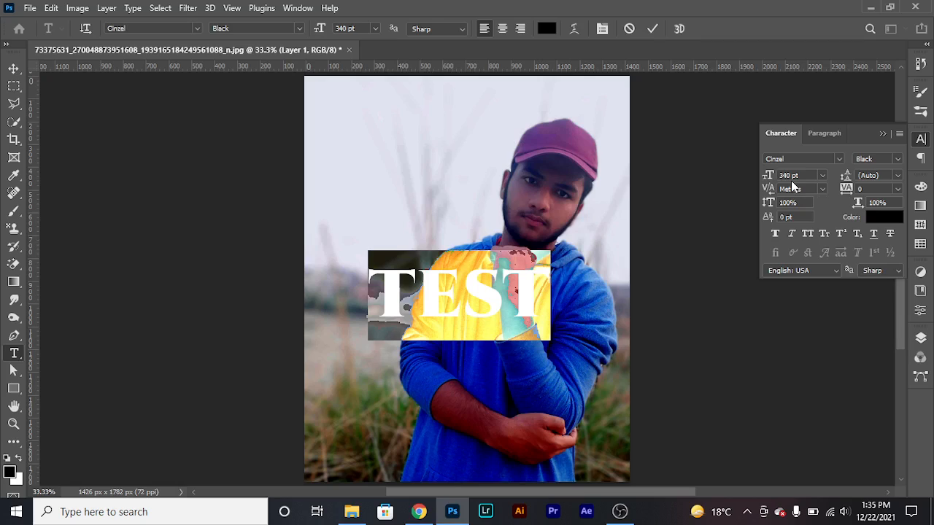
{"action": "left_click_drag", "start_coordinate": [769, 177], "coordinate": [800, 175]}
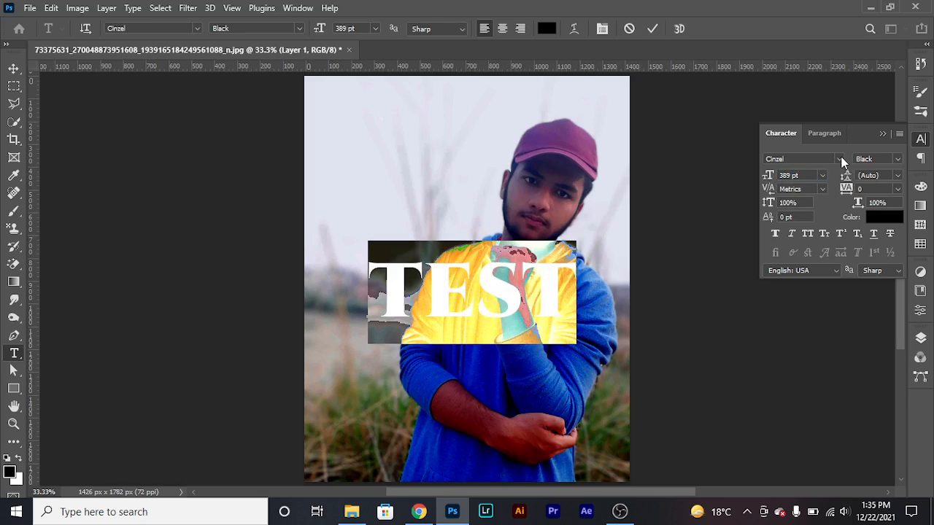
{"action": "left_click", "coordinate": [887, 216]}
{"action": "type", "text": "ffffff"}
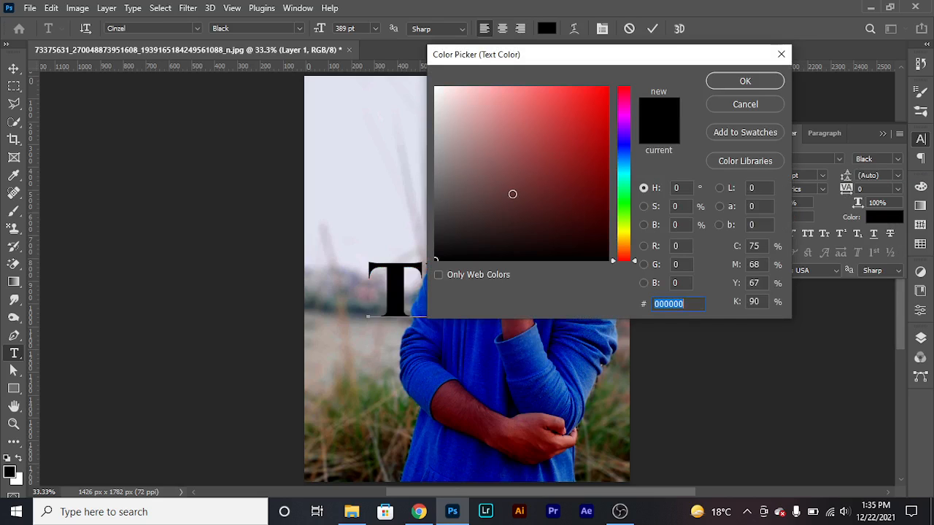
{"action": "left_click", "coordinate": [745, 81]}
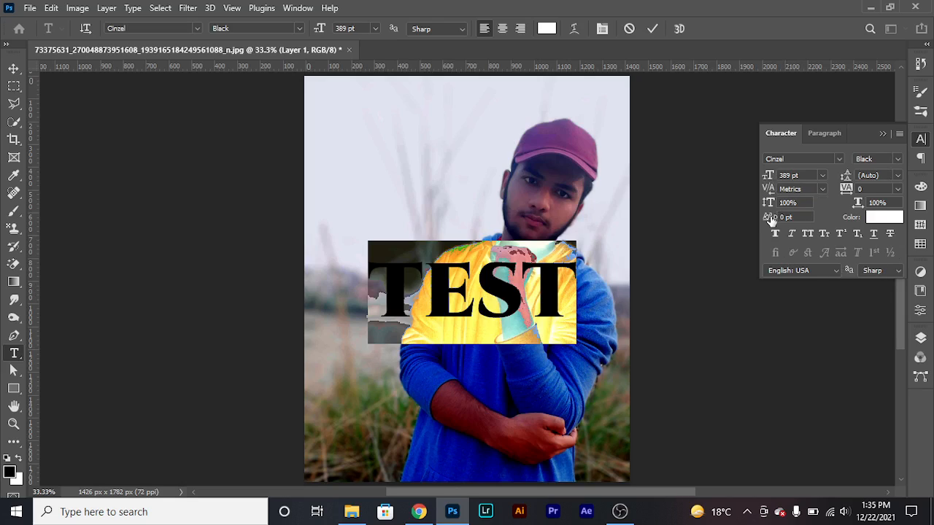
Set the text's kerning to 0 and its tracking to 140, and commit the text edit
{"action": "left_click_drag", "start_coordinate": [771, 196], "coordinate": [791, 197]}
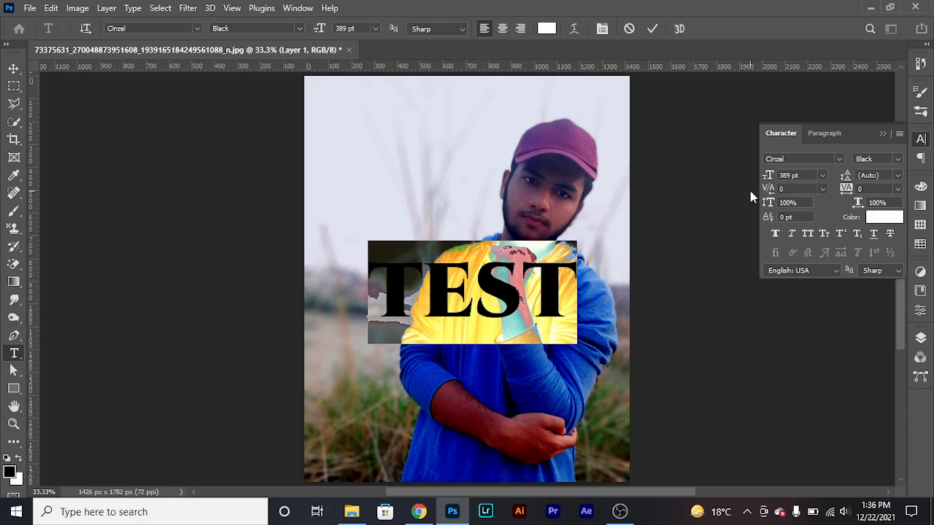
{"action": "mouse_move", "coordinate": [845, 192]}
{"action": "left_mouse_down"}
{"action": "mouse_move", "coordinate": [863, 191]}
{"action": "mouse_move", "coordinate": [849, 194]}
{"action": "left_mouse_up"}
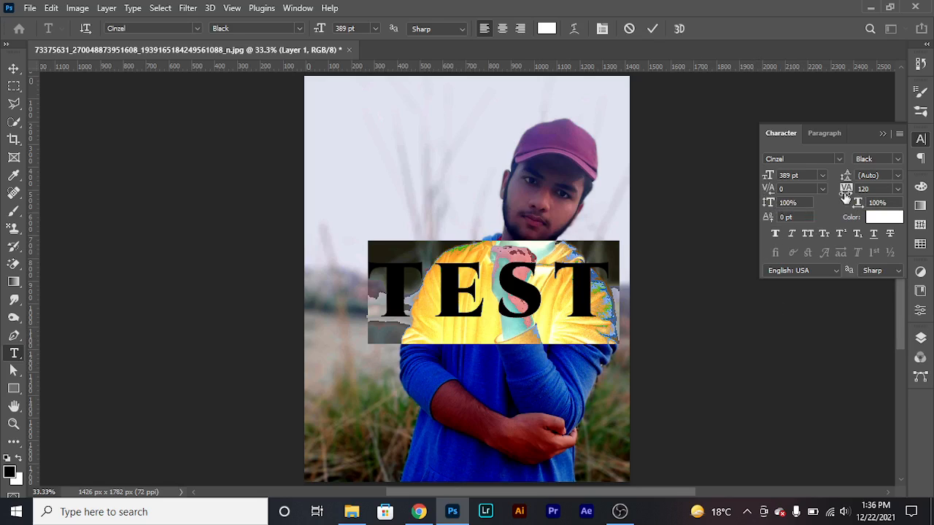
{"action": "left_click_drag", "start_coordinate": [846, 193], "coordinate": [846, 193]}
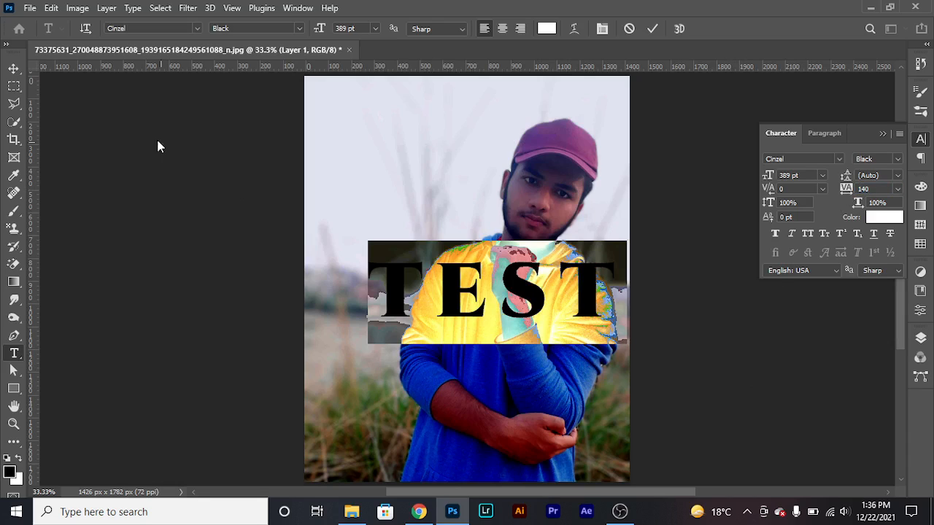
{"action": "left_click", "coordinate": [14, 68]}
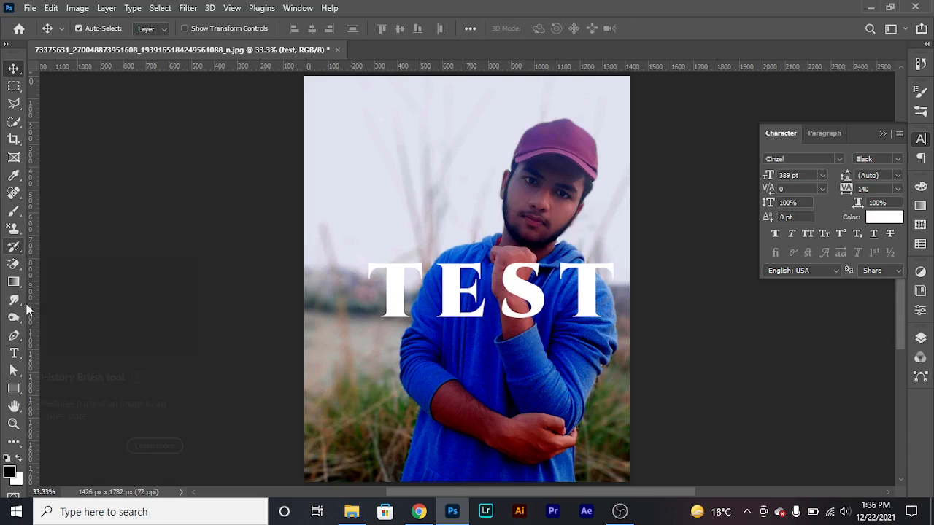
Duplicate the TEST text with the Move tool, placing the copy directly below the original
{"action": "left_click", "coordinate": [16, 354]}
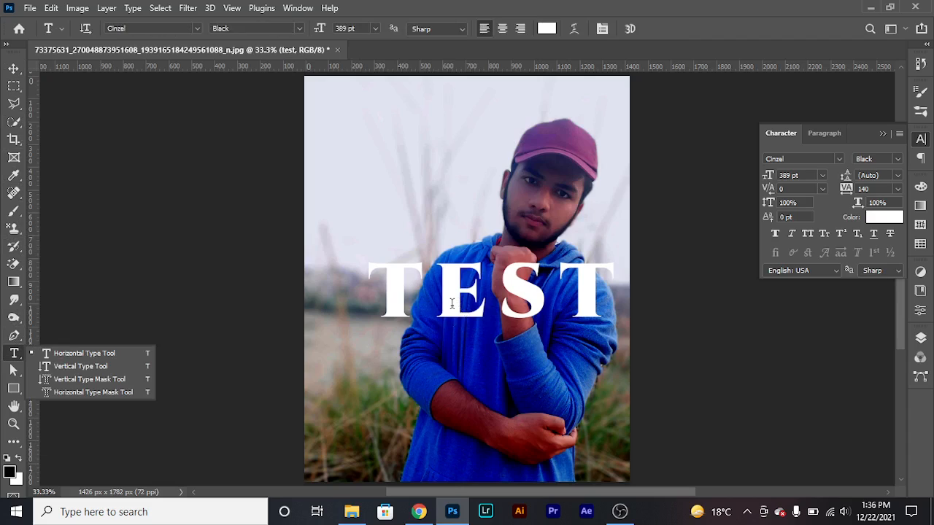
{"action": "left_click", "coordinate": [14, 69]}
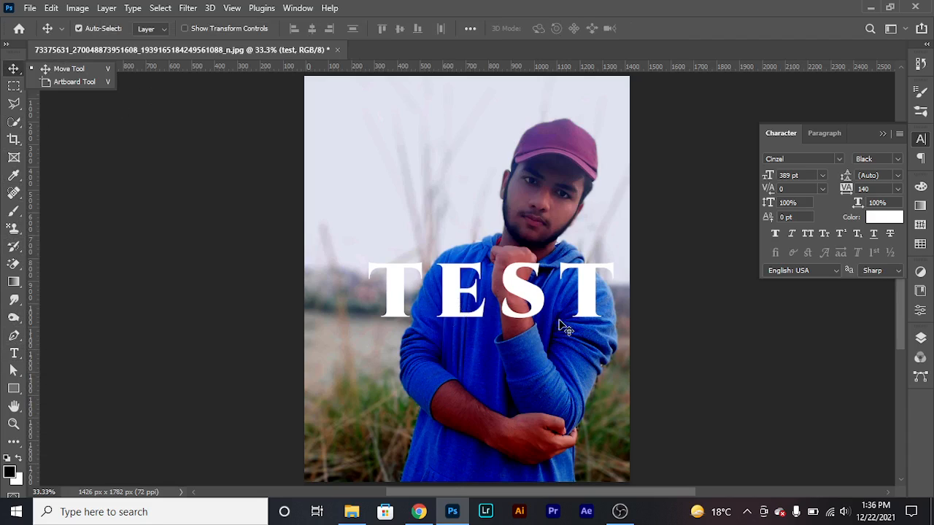
{"action": "left_click_drag", "start_coordinate": [453, 347], "coordinate": [458, 383]}
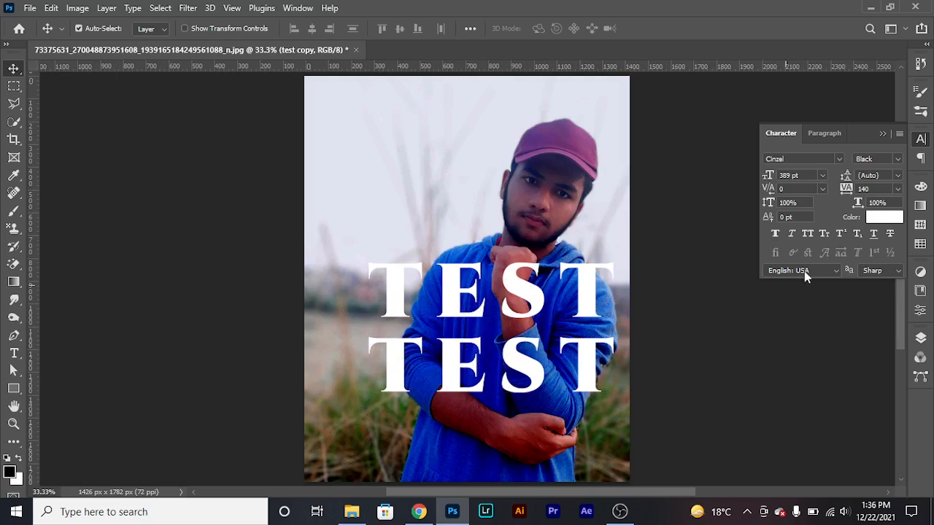
Hide the duplicated TEST text layer
{"action": "left_click", "coordinate": [921, 338]}
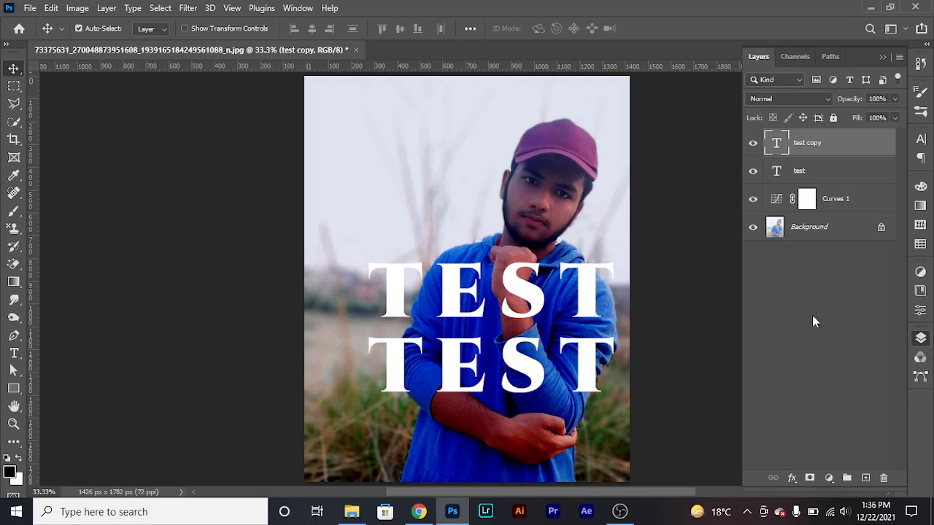
{"action": "left_click", "coordinate": [753, 145]}
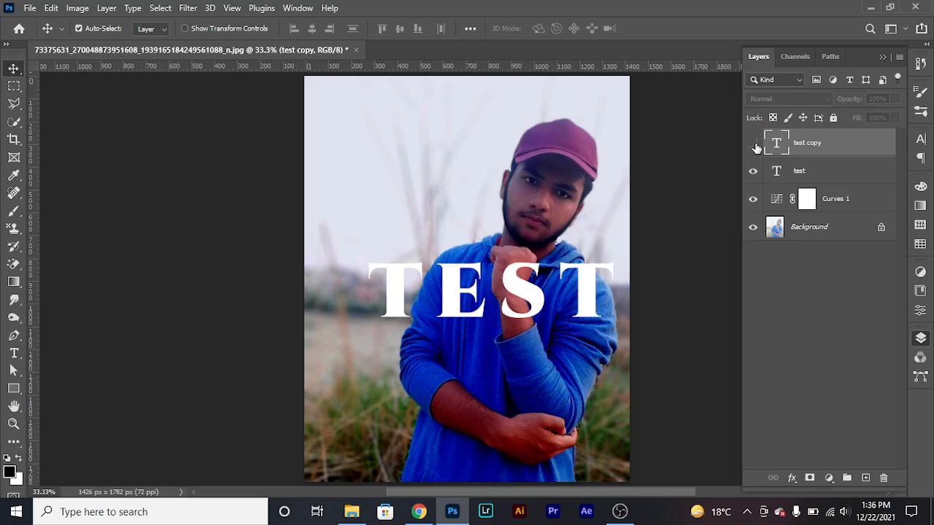
{"action": "left_click", "coordinate": [791, 477]}
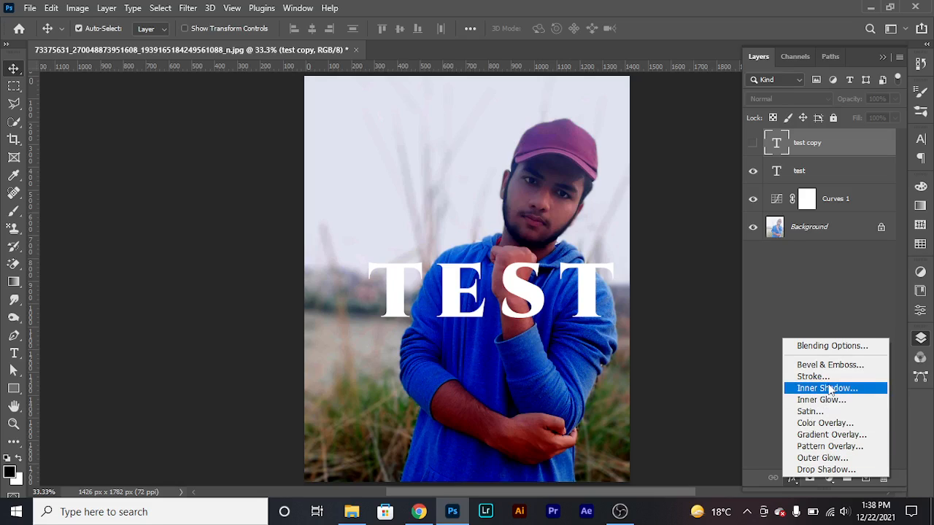
{"action": "left_click", "coordinate": [832, 348]}
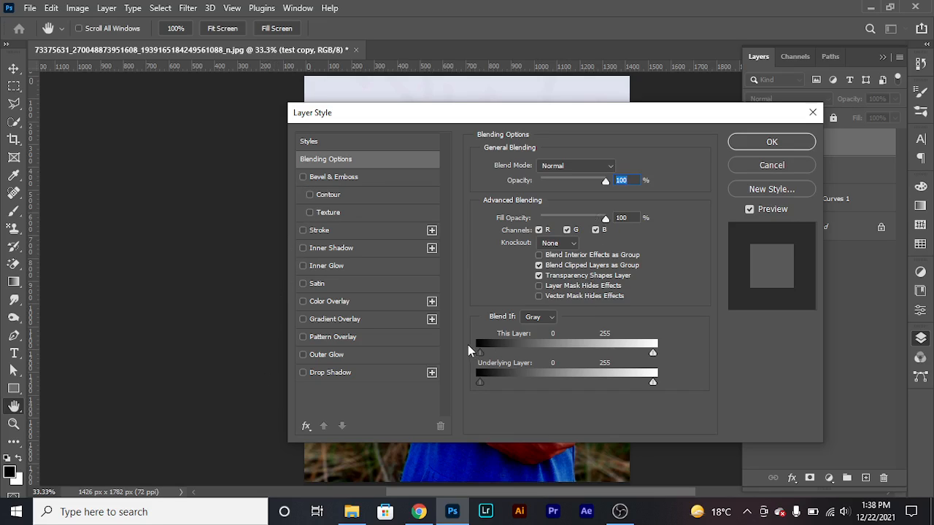
{"action": "left_click", "coordinate": [812, 112]}
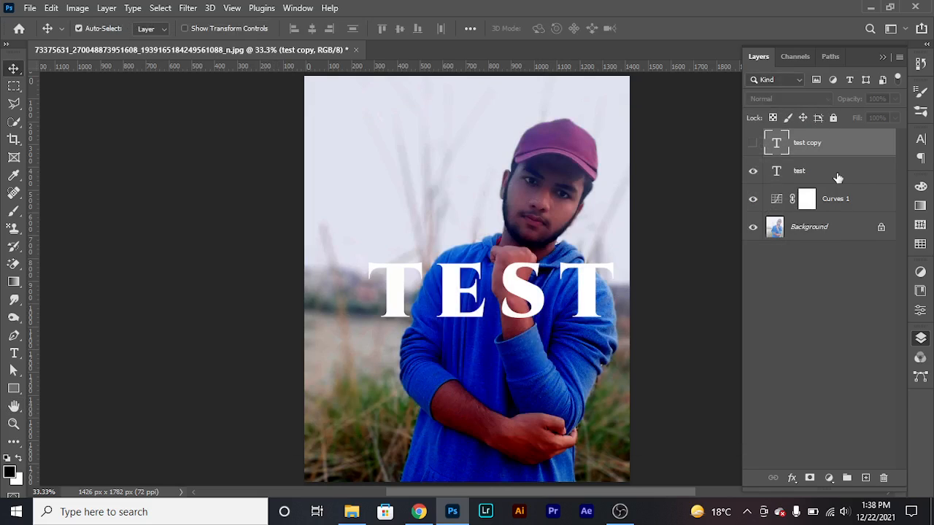
Open the layer style of the original TEST text layer, keeping its blend mode Normal and opacity at 100%
{"action": "left_click", "coordinate": [783, 173]}
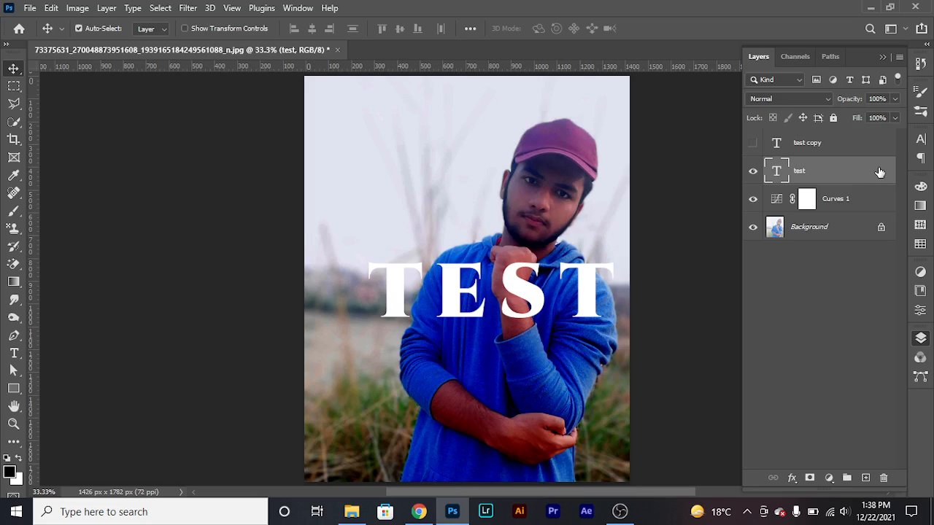
{"action": "double_click", "coordinate": [880, 172]}
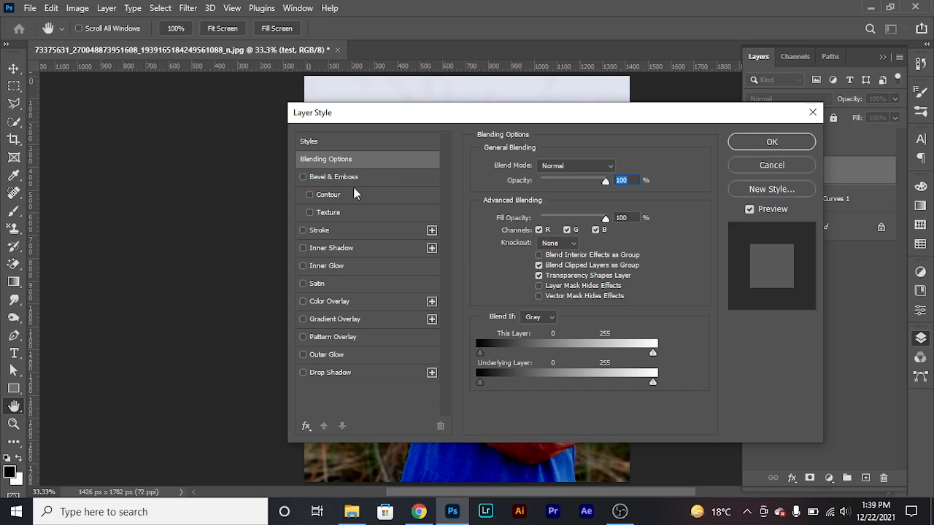
{"action": "left_click", "coordinate": [553, 167]}
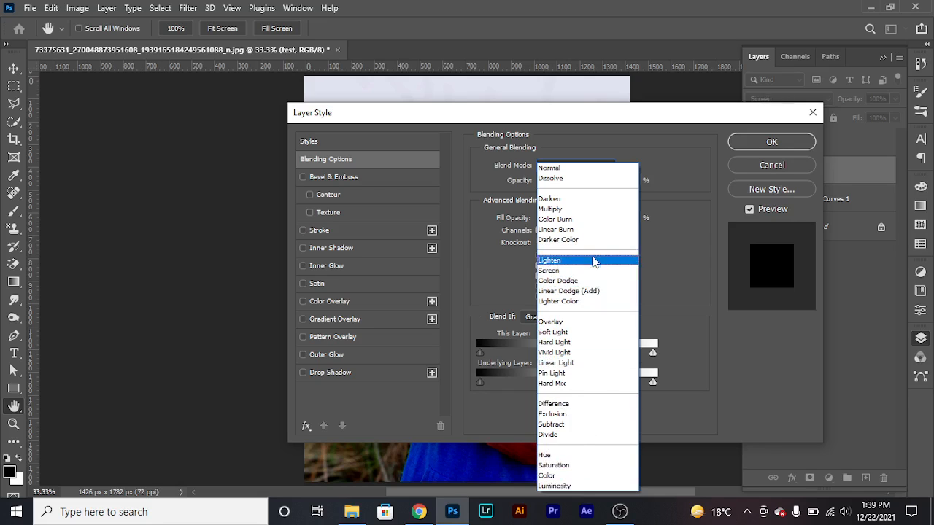
{"action": "left_click", "coordinate": [565, 167]}
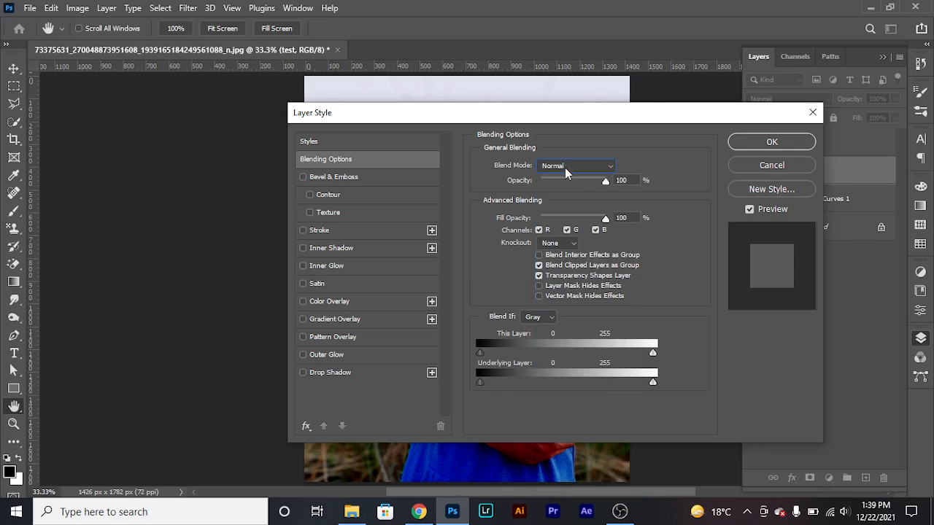
{"action": "left_click", "coordinate": [620, 180]}
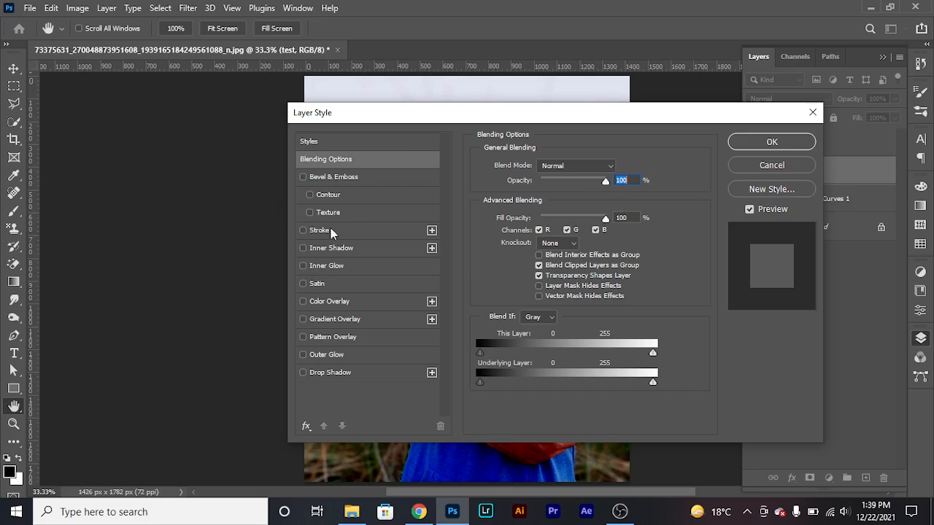
Enable the Stroke effect on the TEST text, show its settings, and move the dialog off the text
{"action": "left_click", "coordinate": [302, 230]}
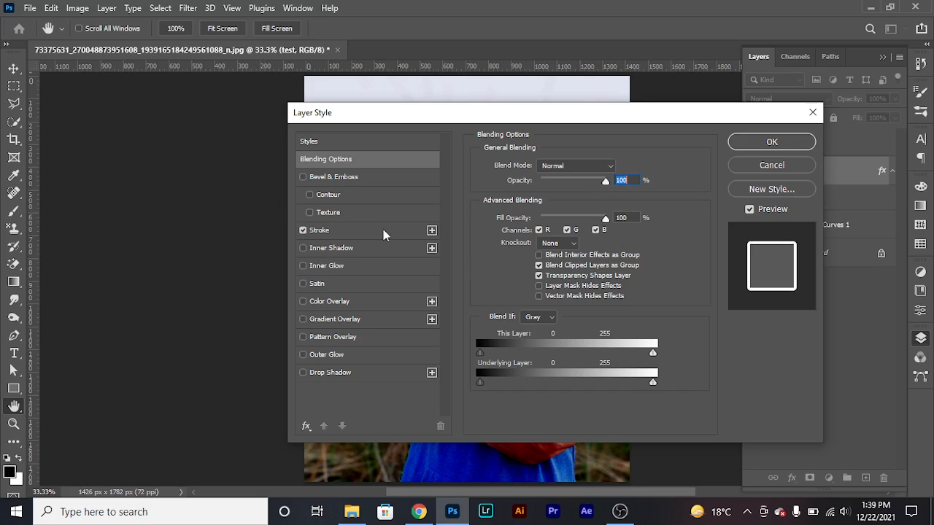
{"action": "left_click_drag", "start_coordinate": [559, 118], "coordinate": [597, 115]}
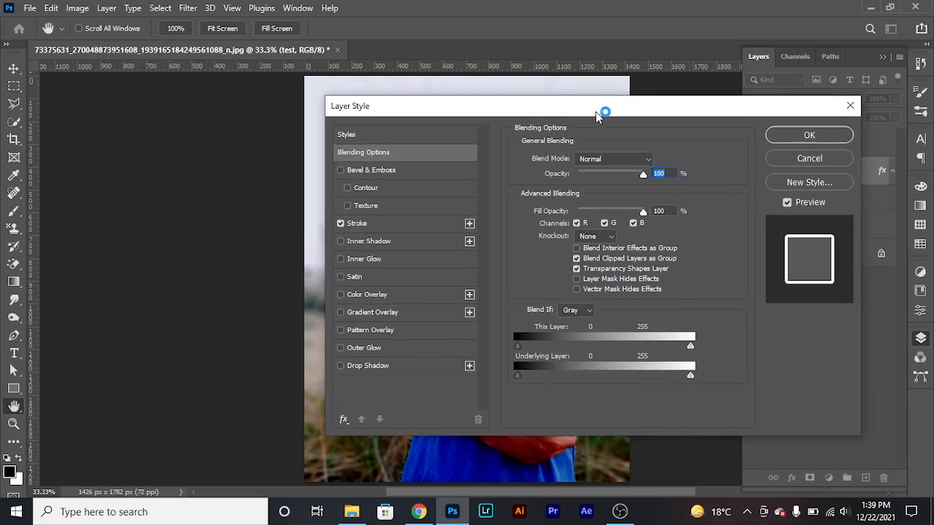
{"action": "left_click", "coordinate": [368, 223]}
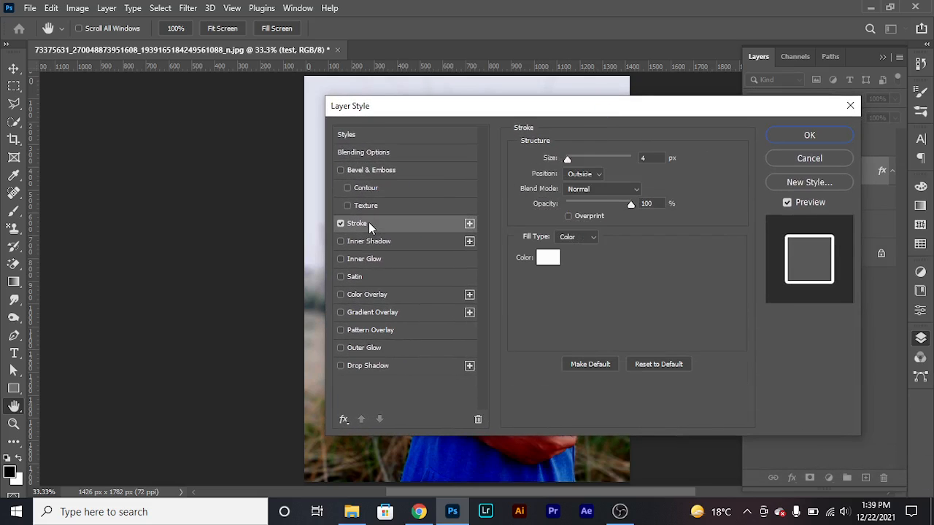
{"action": "left_click_drag", "start_coordinate": [590, 110], "coordinate": [724, 105]}
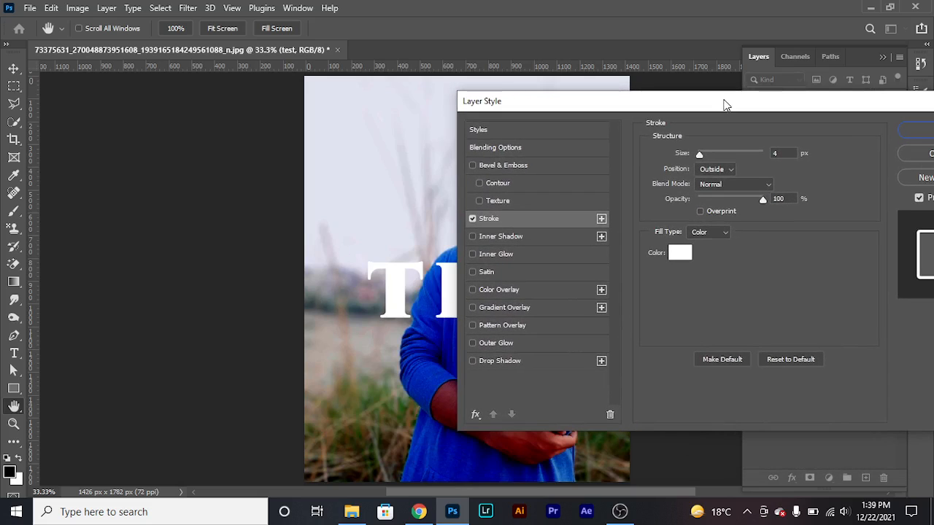
Toggle the Stroke effect off and on to compare the text with and without its outline
{"action": "left_click", "coordinate": [472, 219]}
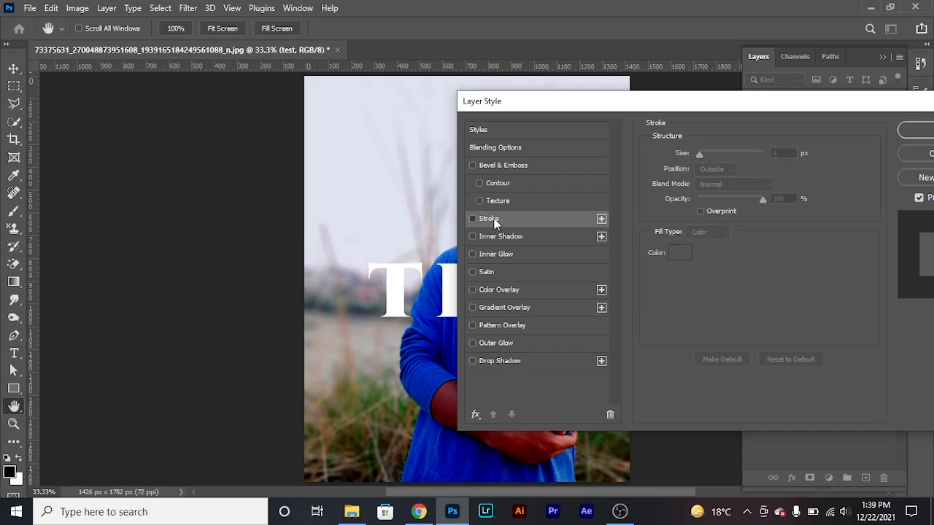
{"action": "left_click", "coordinate": [494, 221]}
{"action": "left_click", "coordinate": [473, 219]}
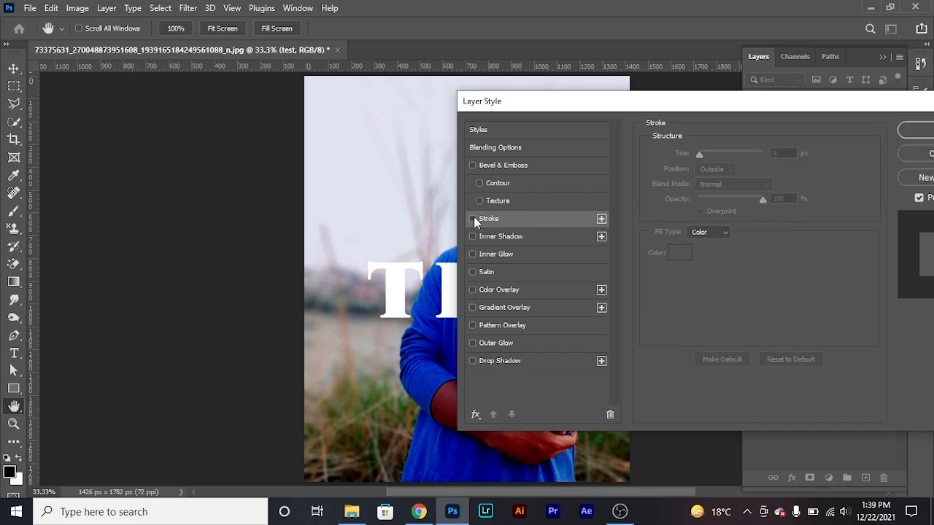
{"action": "left_click", "coordinate": [472, 219]}
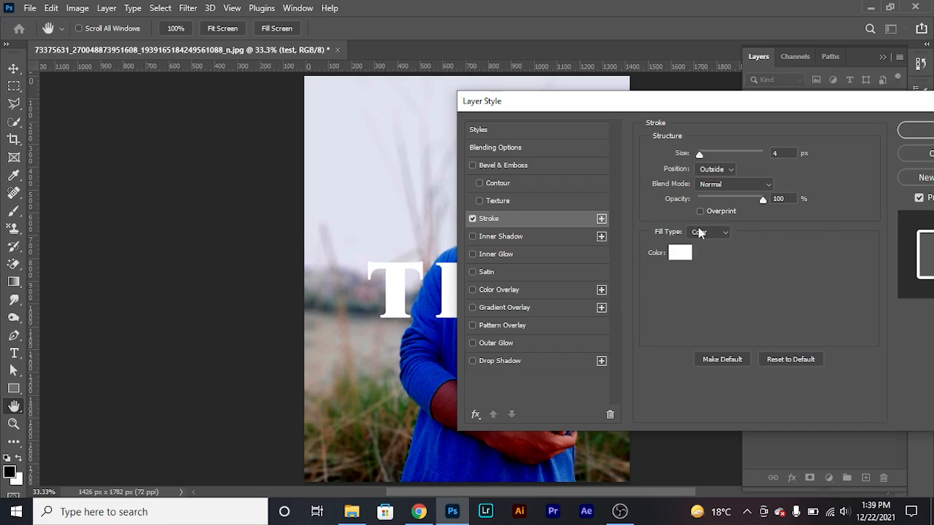
Set the stroke size to 3 px, with position Outside and blend mode Normal
{"action": "double_click", "coordinate": [776, 154]}
{"action": "key", "text": "Down"}
{"action": "key", "text": "Down"}
{"action": "type", "text": "3"}
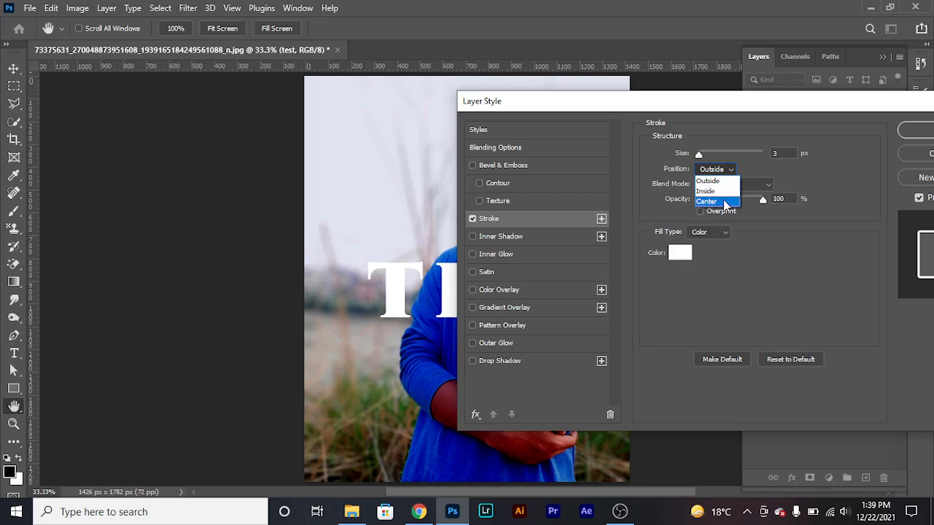
{"action": "left_click", "coordinate": [725, 182]}
{"action": "left_click", "coordinate": [770, 187]}
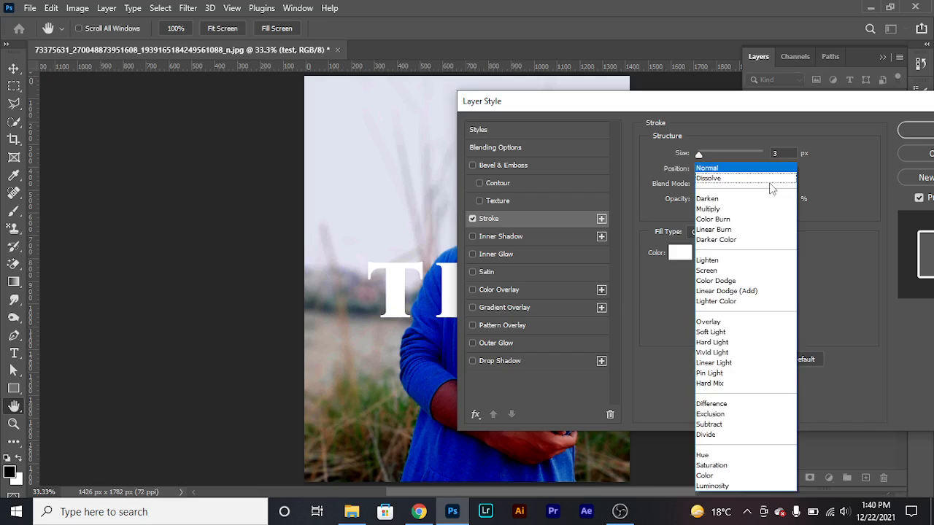
{"action": "left_click", "coordinate": [824, 176]}
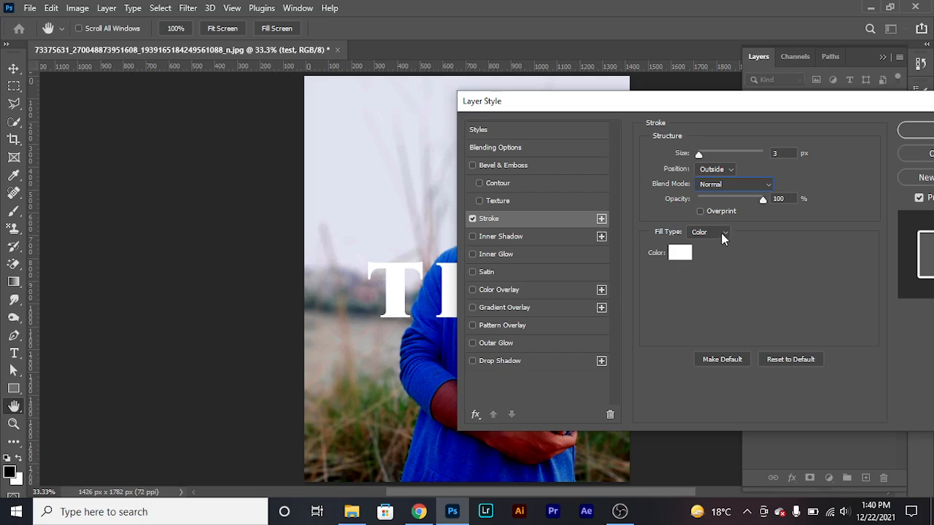
Try red (ff0000) as the stroke color, restore white (ffffff), and keep the fill type as Color
{"action": "left_click", "coordinate": [676, 255]}
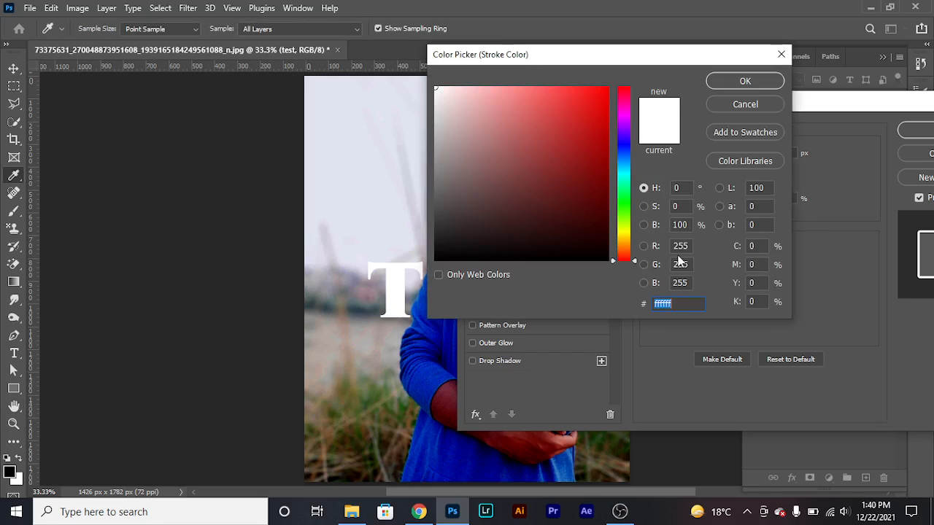
{"action": "left_click_drag", "start_coordinate": [553, 157], "coordinate": [619, 77]}
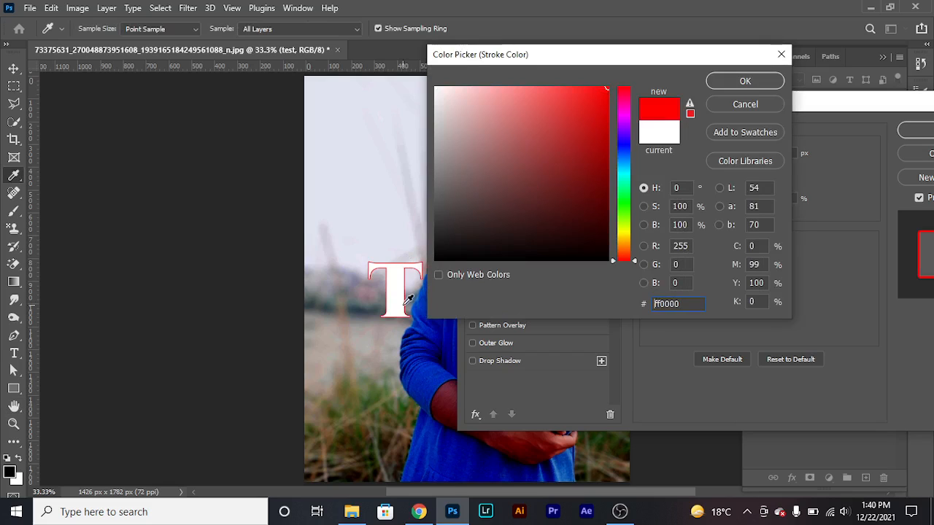
{"action": "left_click_drag", "start_coordinate": [606, 92], "coordinate": [392, 84]}
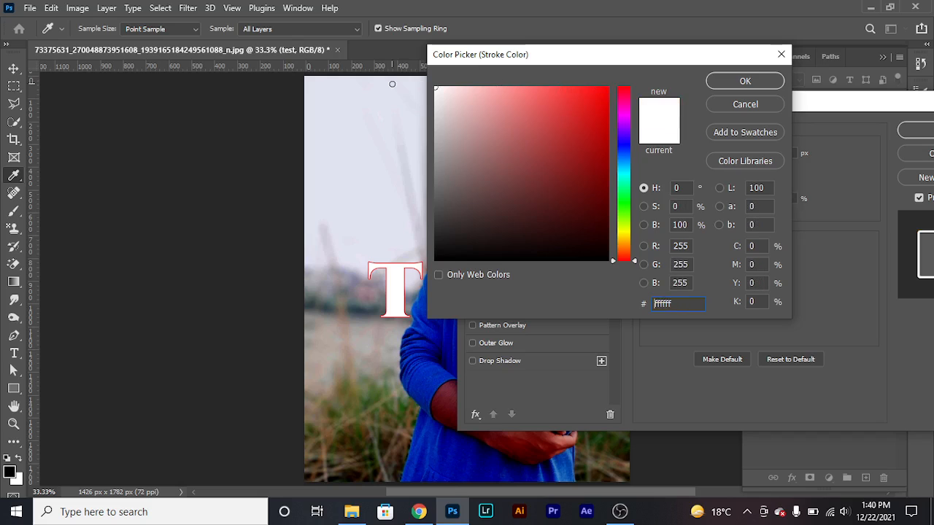
{"action": "left_click", "coordinate": [751, 83]}
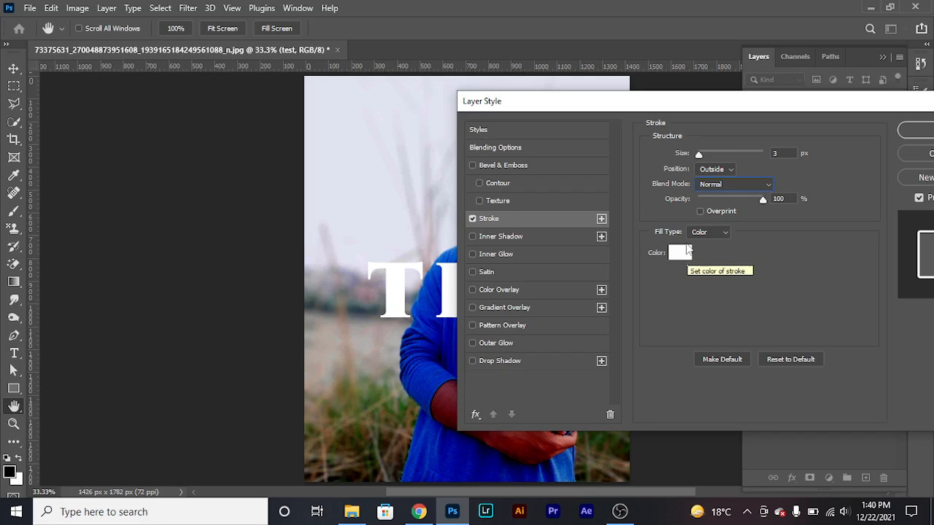
{"action": "left_click", "coordinate": [725, 233]}
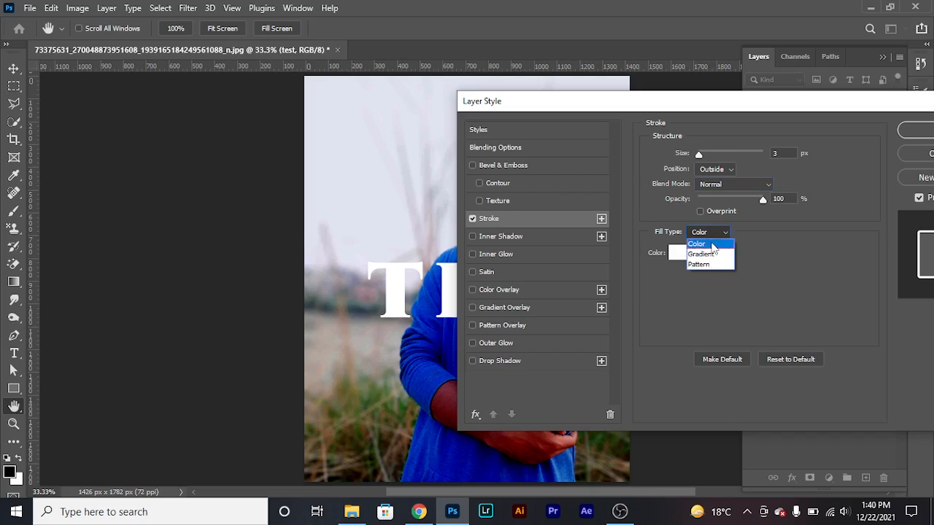
{"action": "left_click", "coordinate": [711, 244]}
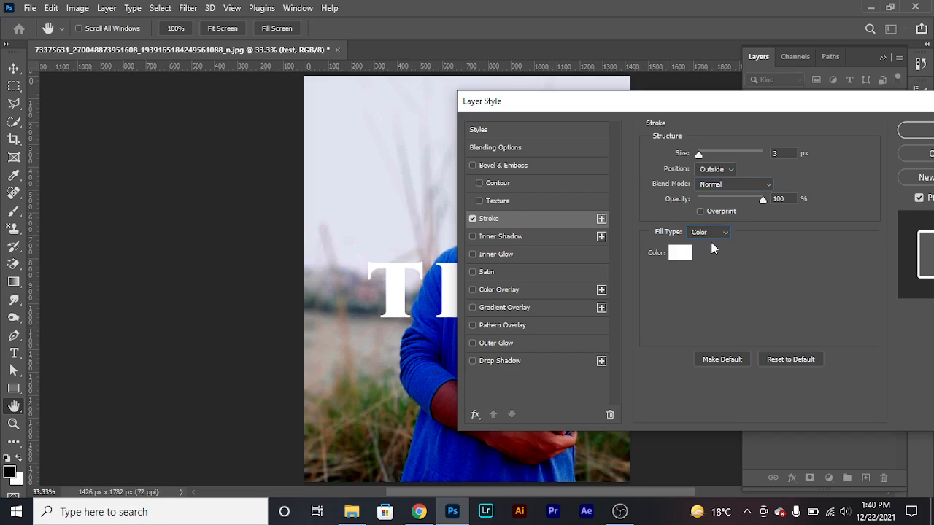
Set the TEST layer's fill opacity to 0% in the blending options and apply the layer style
{"action": "left_click", "coordinate": [493, 131]}
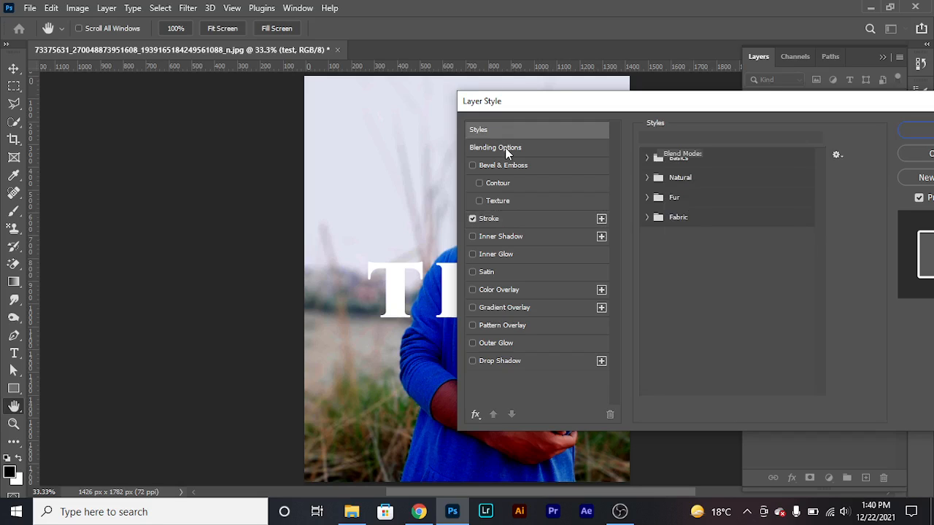
{"action": "left_click", "coordinate": [507, 151]}
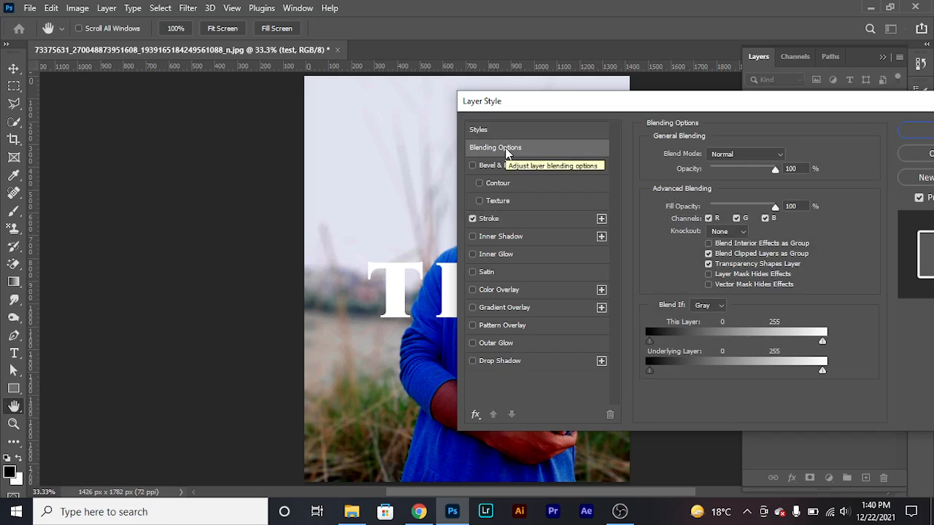
{"action": "left_click_drag", "start_coordinate": [775, 207], "coordinate": [654, 207]}
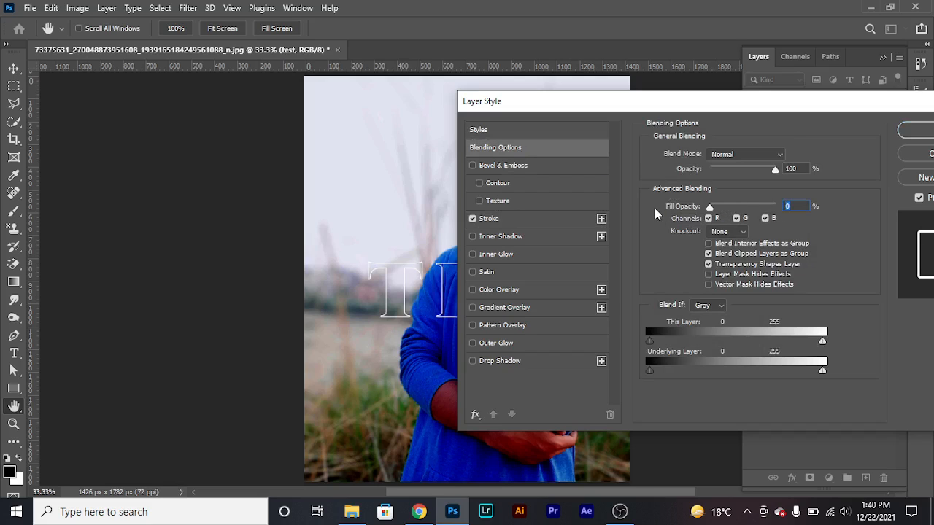
{"action": "left_click_drag", "start_coordinate": [790, 95], "coordinate": [615, 381]}
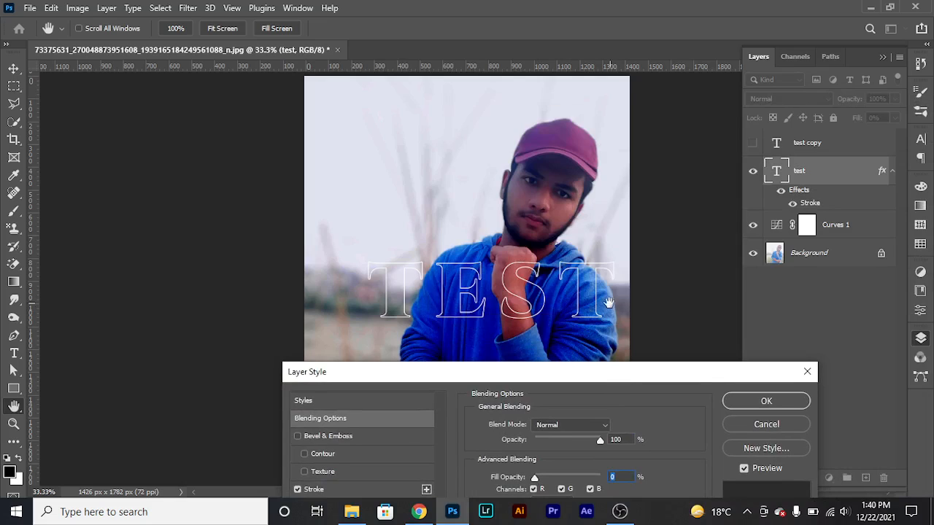
{"action": "left_click", "coordinate": [766, 402]}
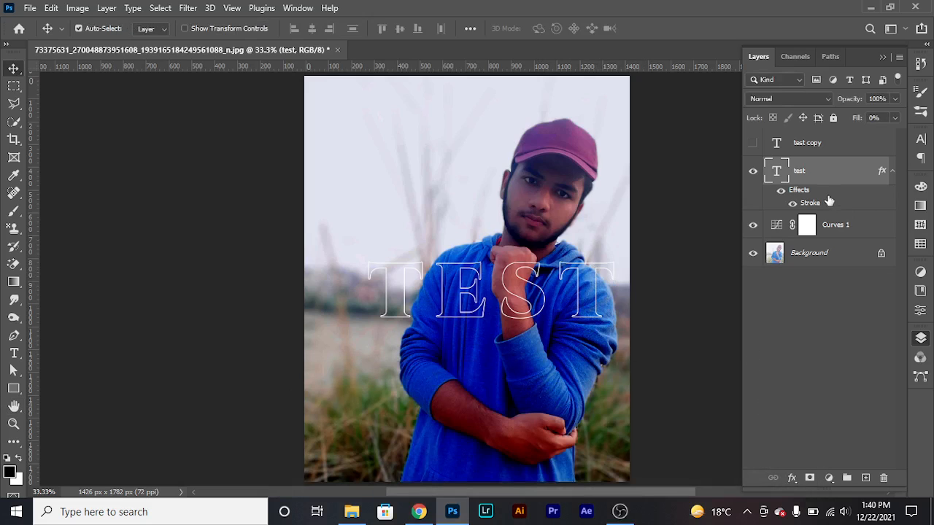
{"action": "left_click", "coordinate": [829, 478]}
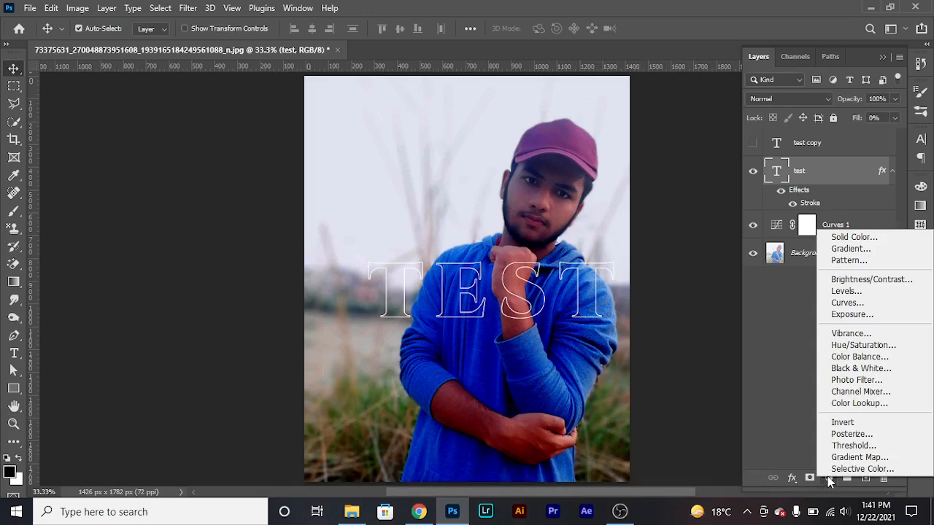
{"action": "left_click", "coordinate": [828, 478]}
Duplicate the Background layer
{"action": "left_click", "coordinate": [813, 254]}
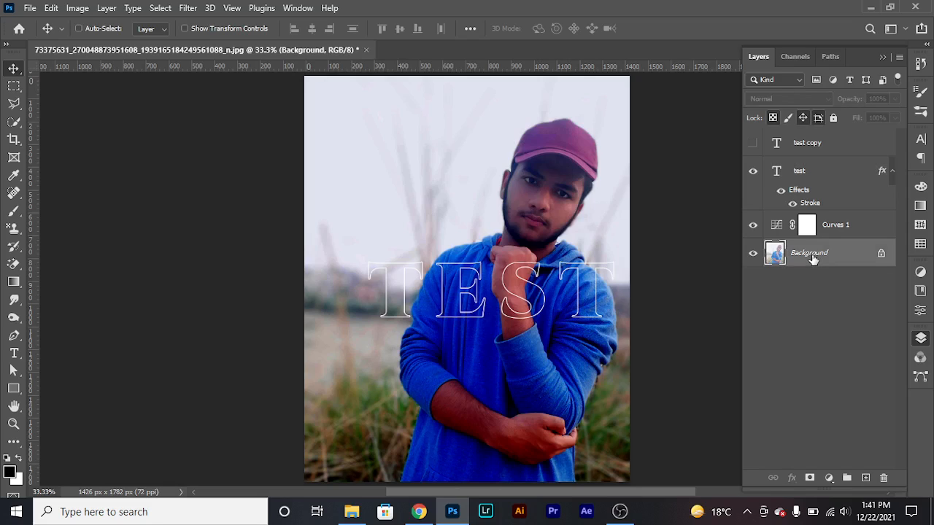
{"action": "key", "text": "ctrl+k"}
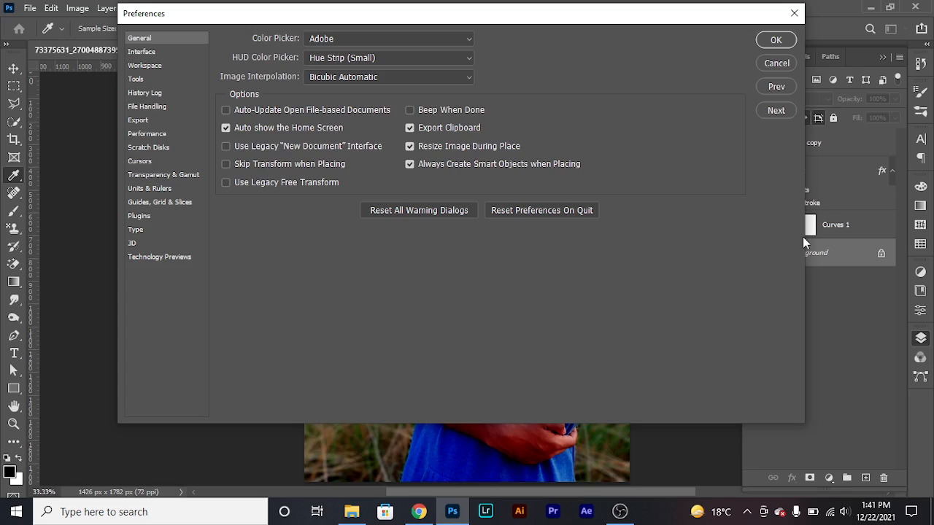
{"action": "key", "text": "Escape"}
{"action": "key", "text": "ctrl+j"}
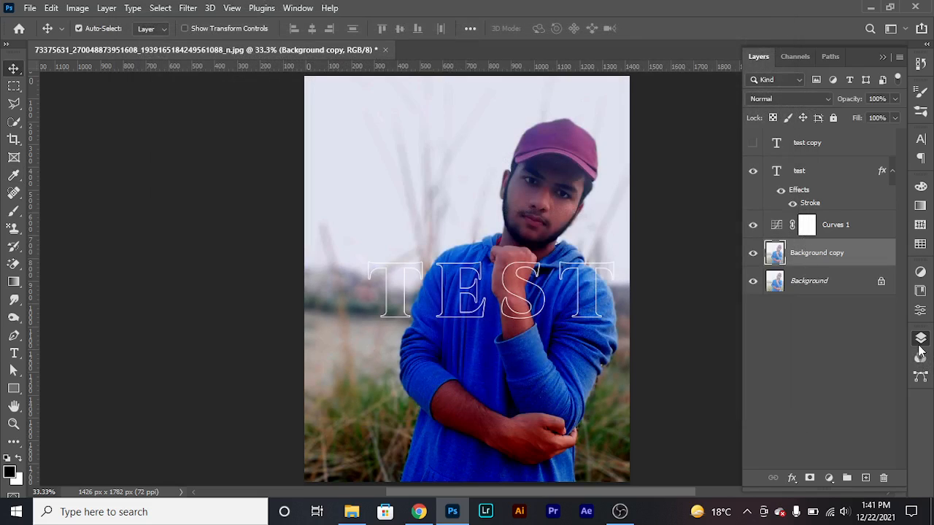
Remove the background from the Background copy layer with the quick action and show the layers again
{"action": "left_click", "coordinate": [920, 312]}
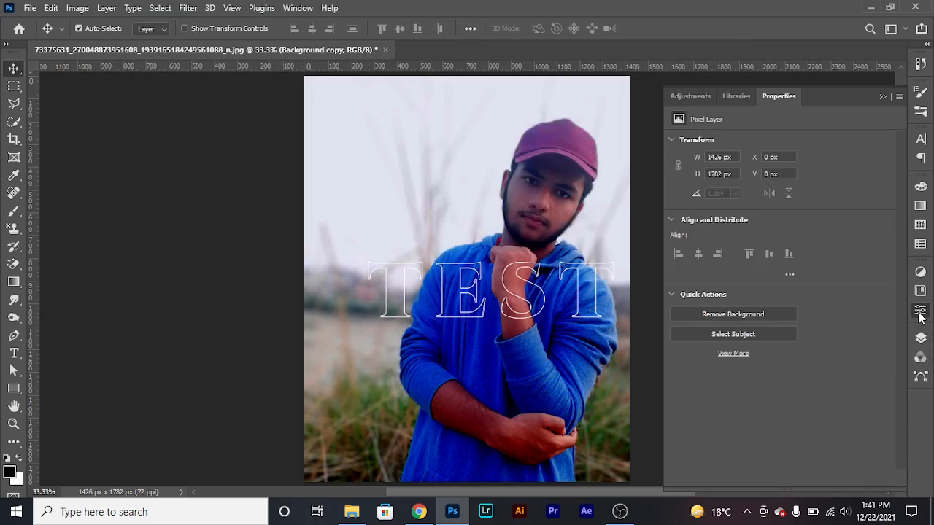
{"action": "left_click", "coordinate": [738, 314]}
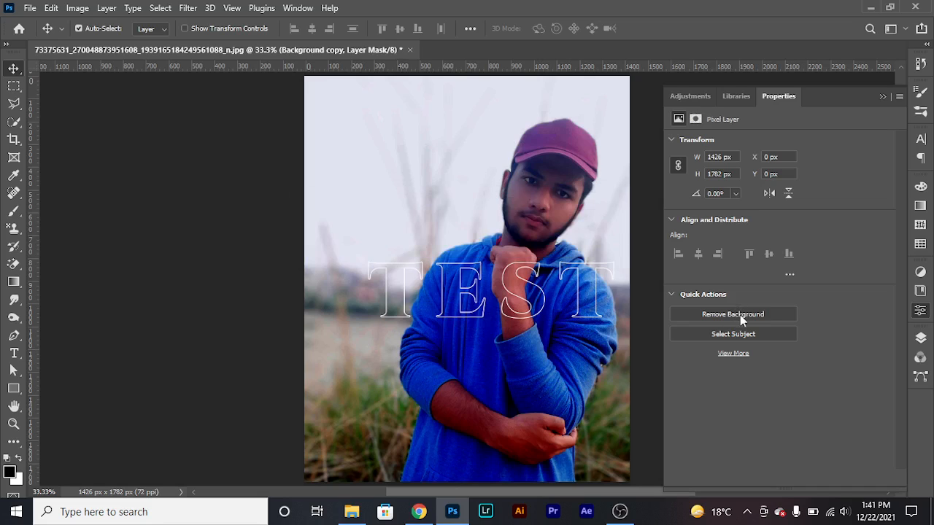
{"action": "left_click", "coordinate": [920, 342]}
{"action": "left_click", "coordinate": [919, 340]}
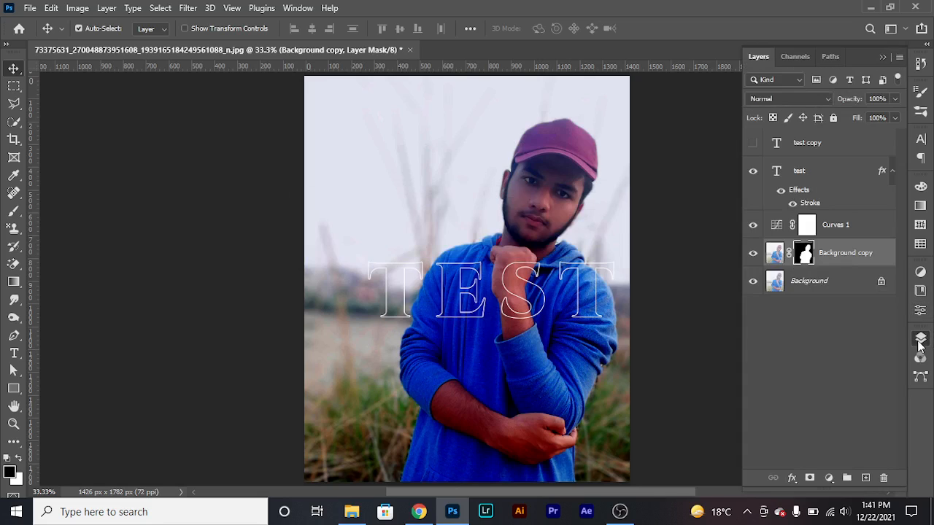
Reorder the layers so Curves 1 sits above the test text and the masked Background copy directly beneath it
{"action": "left_click_drag", "start_coordinate": [778, 259], "coordinate": [786, 161]}
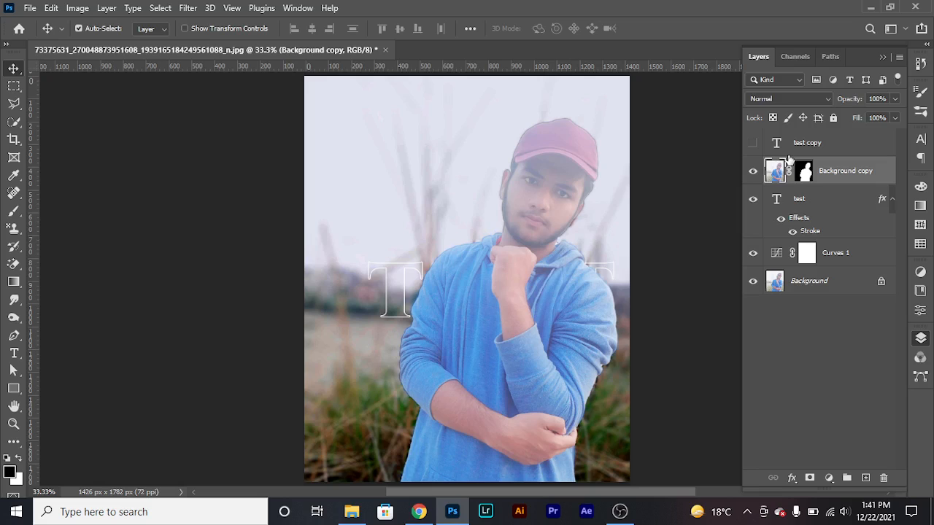
{"action": "mouse_move", "coordinate": [777, 173]}
{"action": "left_mouse_down"}
{"action": "mouse_move", "coordinate": [782, 256]}
{"action": "mouse_move", "coordinate": [784, 159]}
{"action": "mouse_move", "coordinate": [784, 169]}
{"action": "left_mouse_up"}
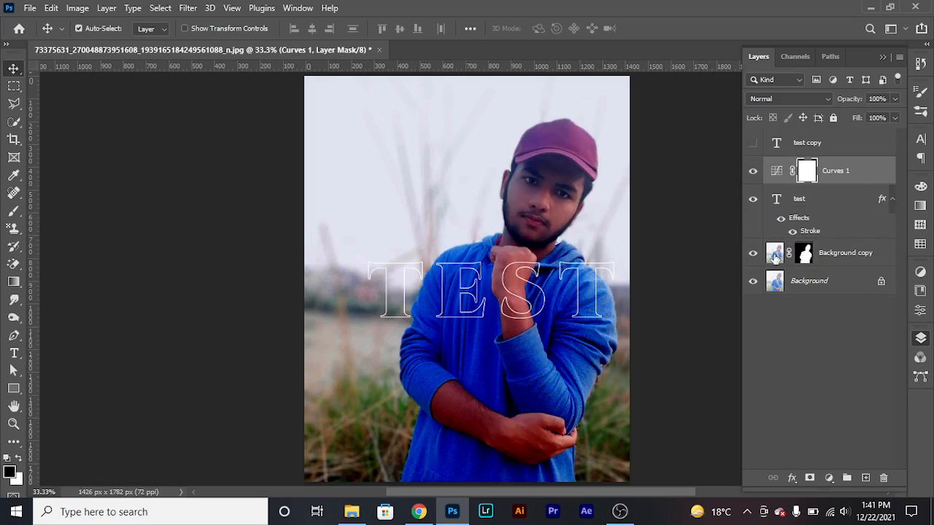
{"action": "mouse_move", "coordinate": [774, 256]}
{"action": "left_mouse_down"}
{"action": "mouse_move", "coordinate": [776, 191]}
{"action": "mouse_move", "coordinate": [785, 242]}
{"action": "left_mouse_up"}
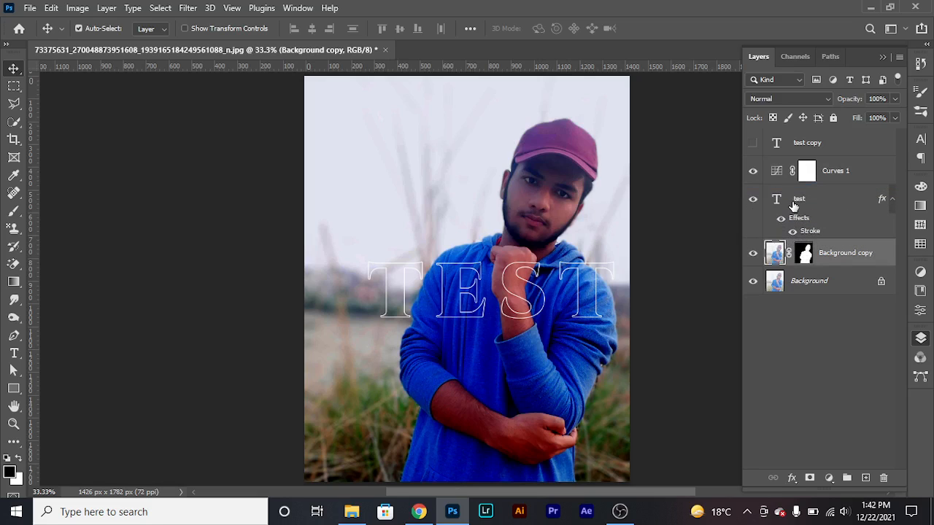
Duplicate the hidden test copy text, show the duplicate between Background copy and Background, and align it with the outlined TEST
{"action": "left_click", "coordinate": [799, 202]}
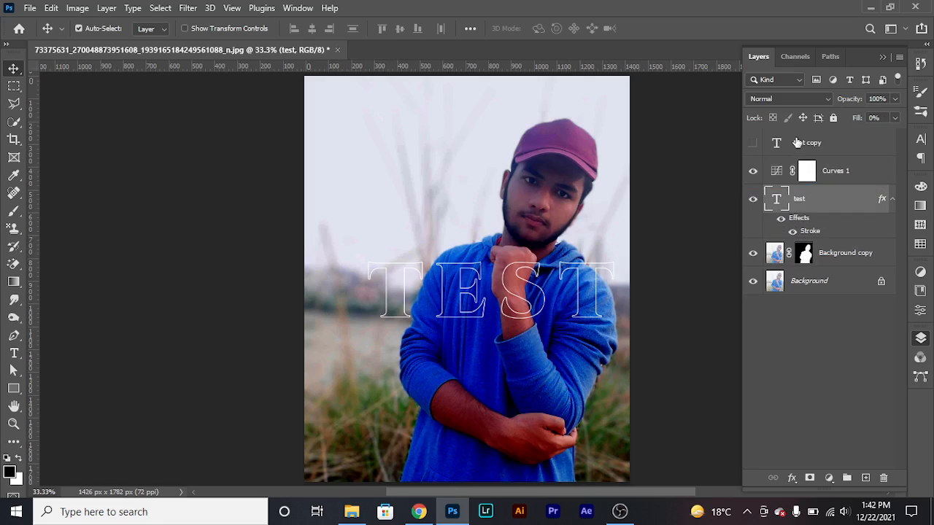
{"action": "left_click", "coordinate": [798, 143]}
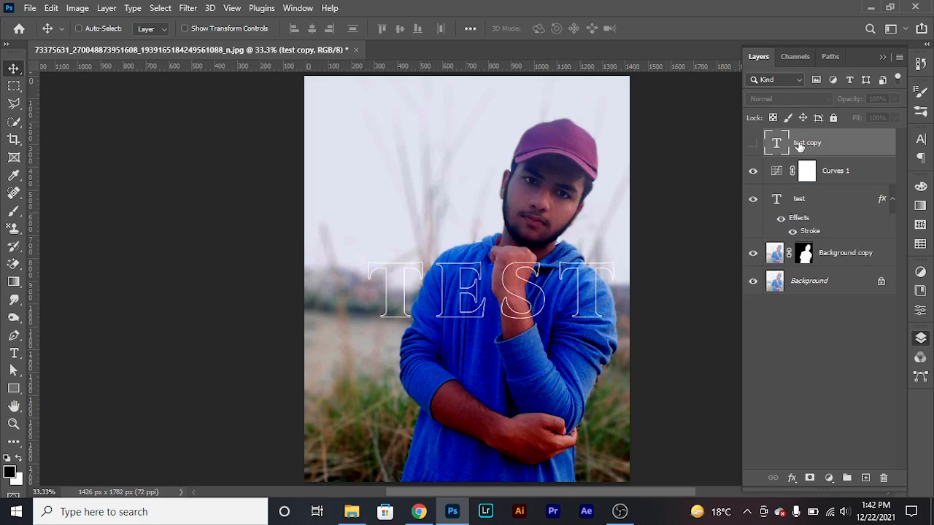
{"action": "key", "text": "ctrl+j"}
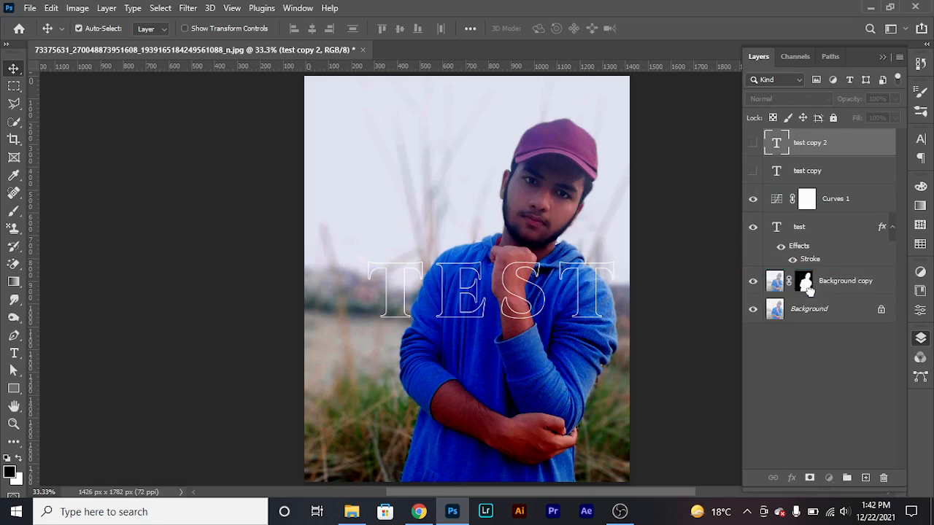
{"action": "key", "text": "ctrl+shift+bracketleft"}
{"action": "left_click", "coordinate": [753, 282]}
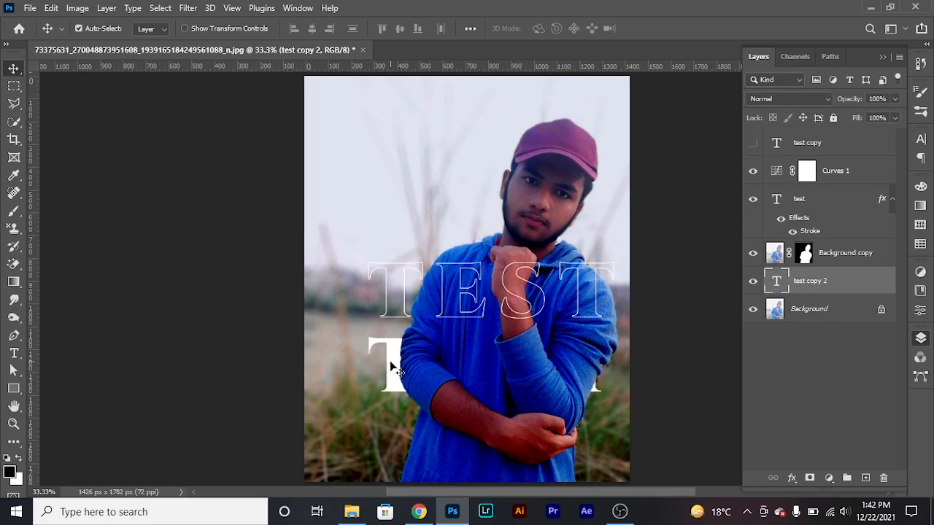
{"action": "left_click_drag", "start_coordinate": [388, 361], "coordinate": [400, 293]}
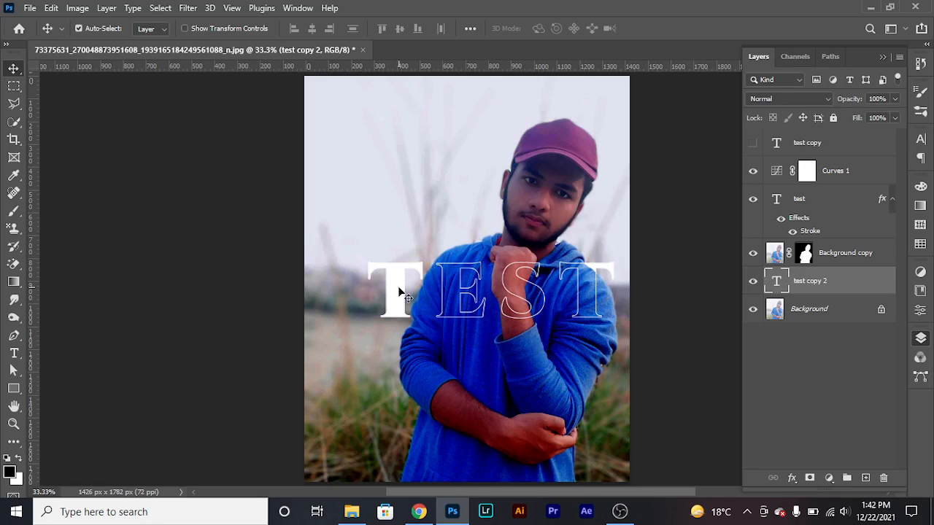
{"action": "left_click", "coordinate": [813, 450]}
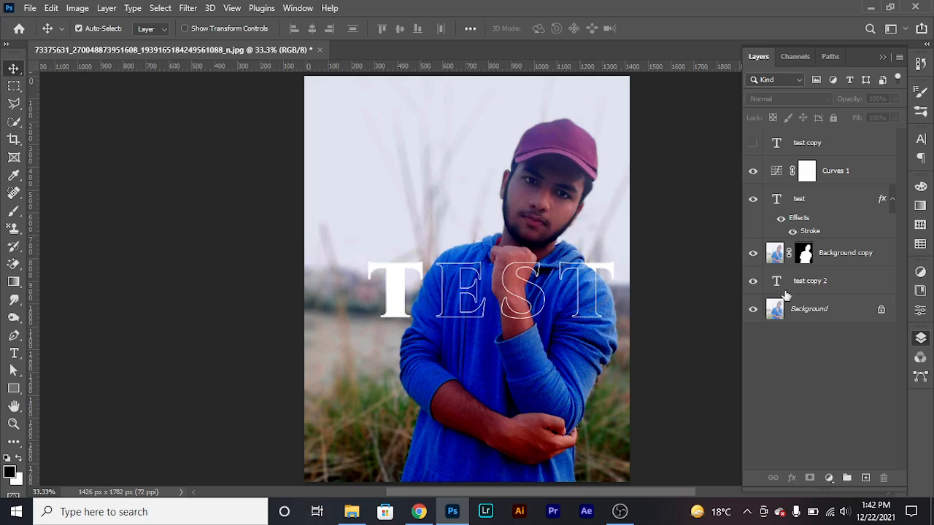
Link the test, Background copy and test copy 2 layers, then undo a trial move of the linked layers
{"action": "left_click", "coordinate": [818, 289]}
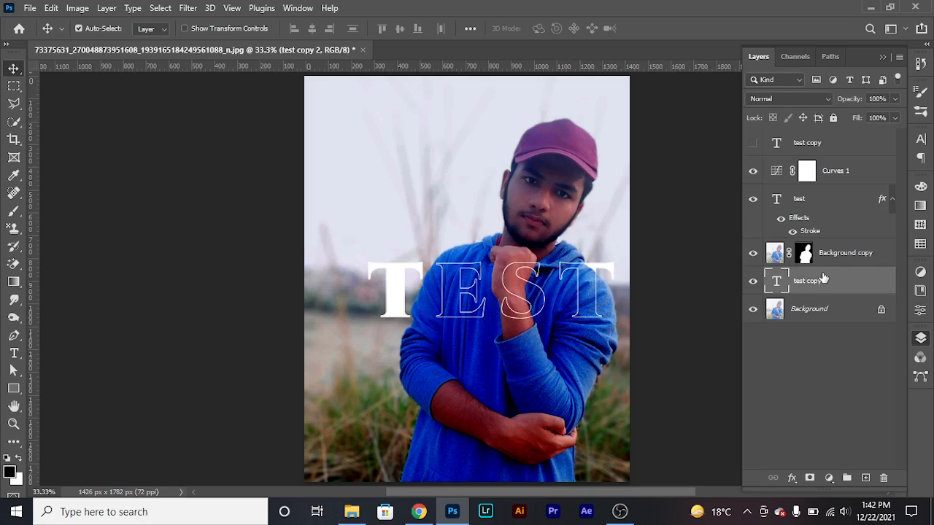
{"action": "left_click", "coordinate": [821, 211], "text": "shift"}
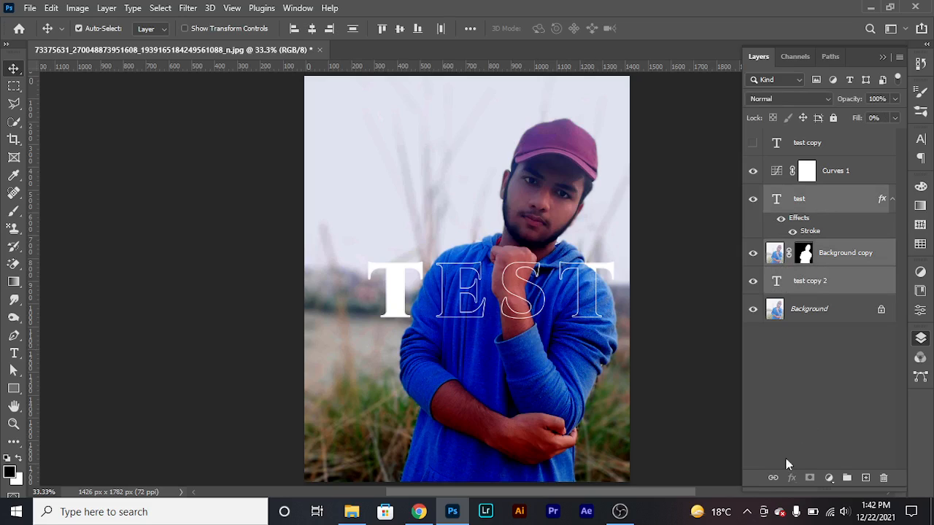
{"action": "left_click", "coordinate": [775, 480]}
{"action": "left_click_drag", "start_coordinate": [593, 268], "coordinate": [566, 269]}
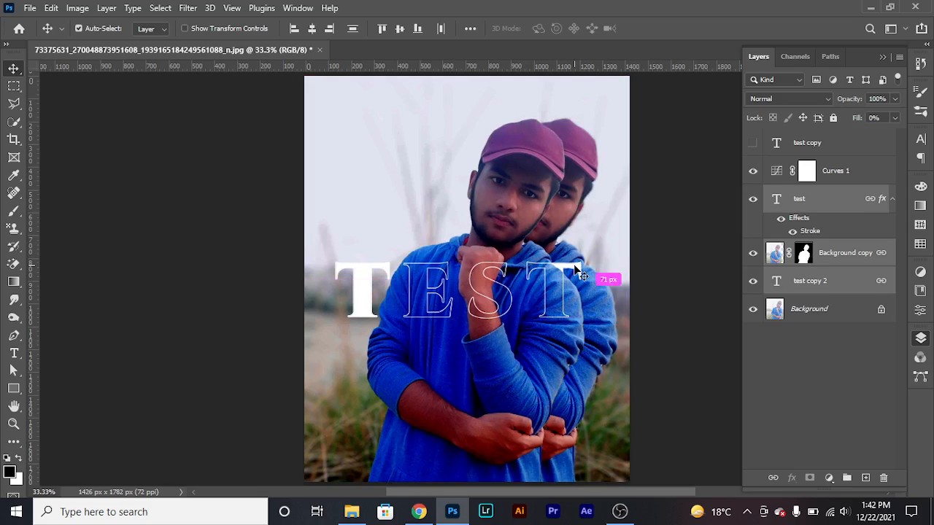
{"action": "key", "text": "ctrl+z"}
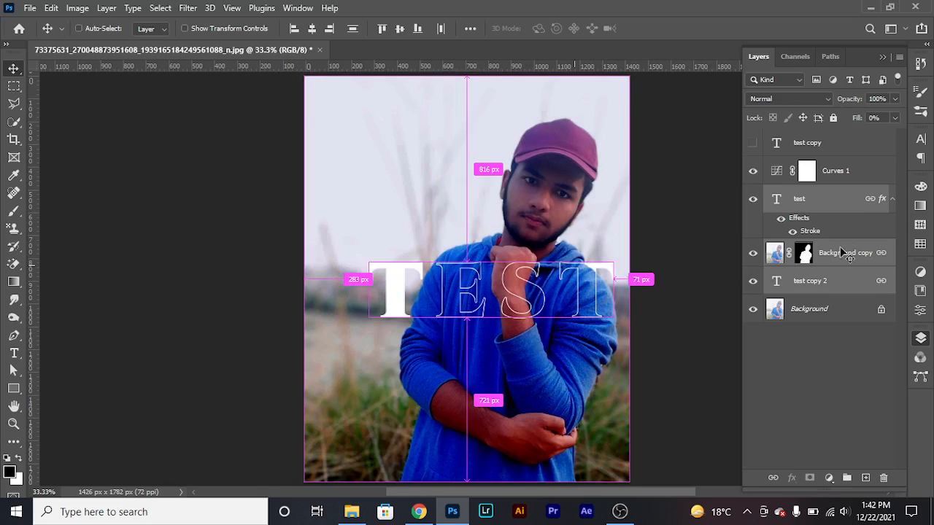
Unlink the Background copy layer and move the two linked TEST texts slightly right and down on the portrait
{"action": "left_click", "coordinate": [885, 254]}
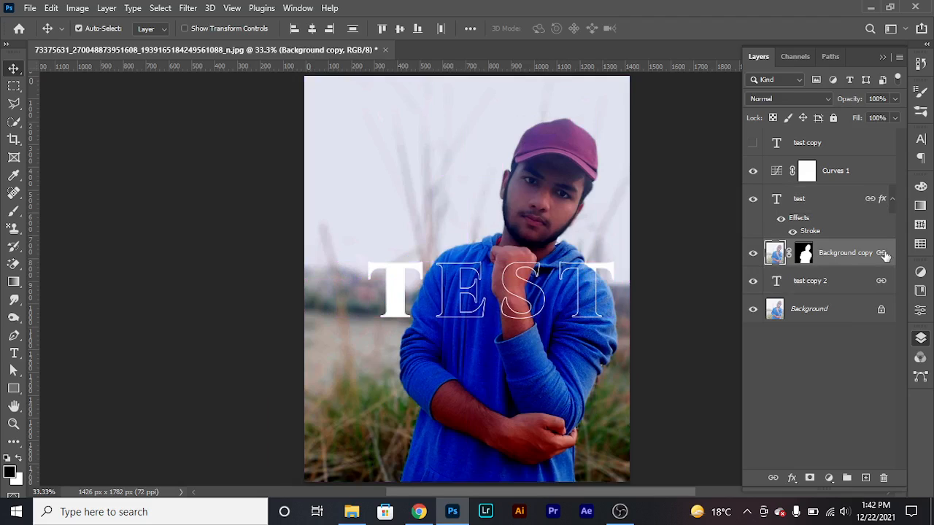
{"action": "left_click", "coordinate": [774, 477]}
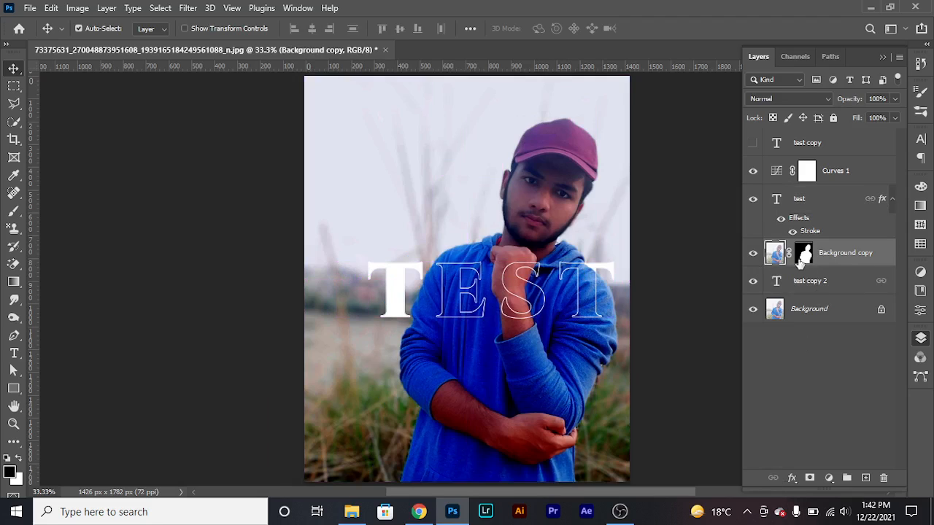
{"action": "left_click", "coordinate": [615, 270]}
{"action": "mouse_move", "coordinate": [615, 270]}
{"action": "left_mouse_down"}
{"action": "mouse_move", "coordinate": [618, 195]}
{"action": "mouse_move", "coordinate": [572, 208]}
{"action": "mouse_move", "coordinate": [557, 241]}
{"action": "mouse_move", "coordinate": [573, 265]}
{"action": "mouse_move", "coordinate": [616, 270]}
{"action": "mouse_move", "coordinate": [625, 308]}
{"action": "mouse_move", "coordinate": [634, 248]}
{"action": "mouse_move", "coordinate": [629, 296]}
{"action": "mouse_move", "coordinate": [619, 278]}
{"action": "left_mouse_up"}
{"action": "left_click", "coordinate": [598, 242]}
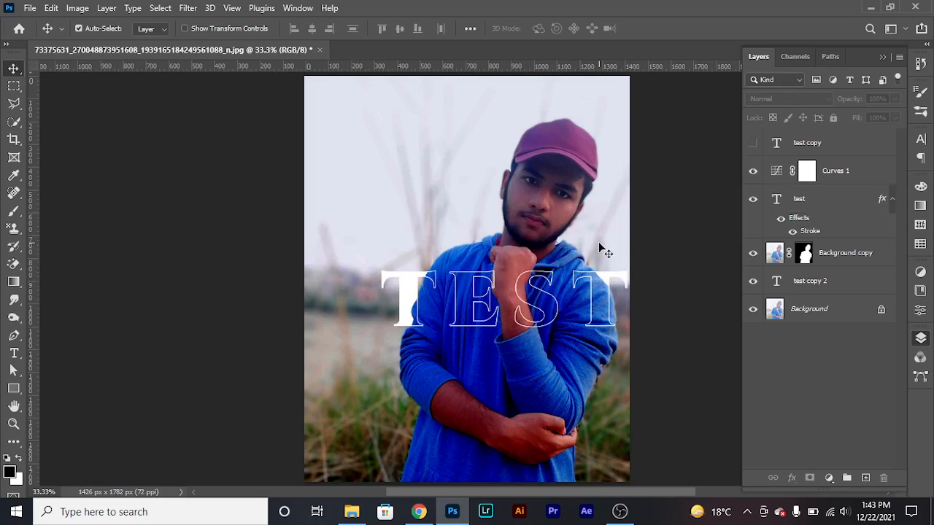
Set the test layer's fill opacity to 100% in the blending options of its layer style
{"action": "left_click", "coordinate": [808, 232]}
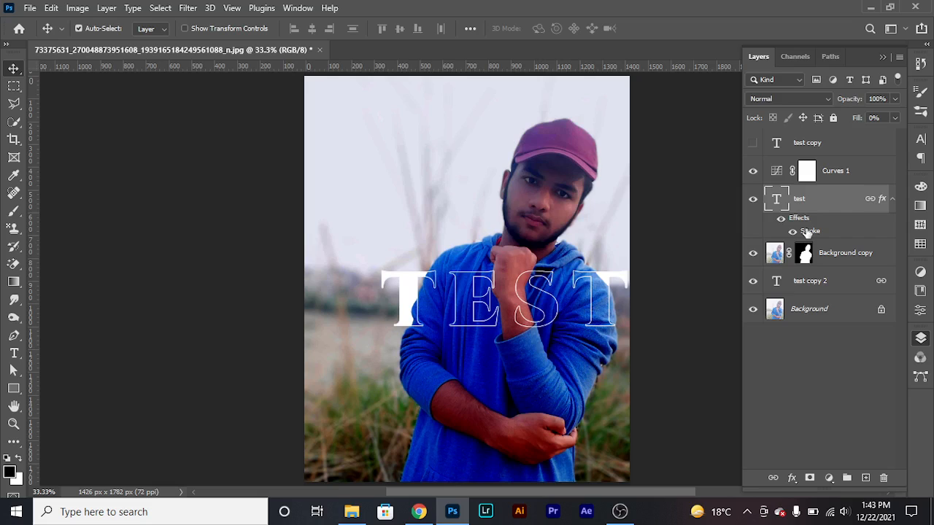
{"action": "double_click", "coordinate": [807, 232]}
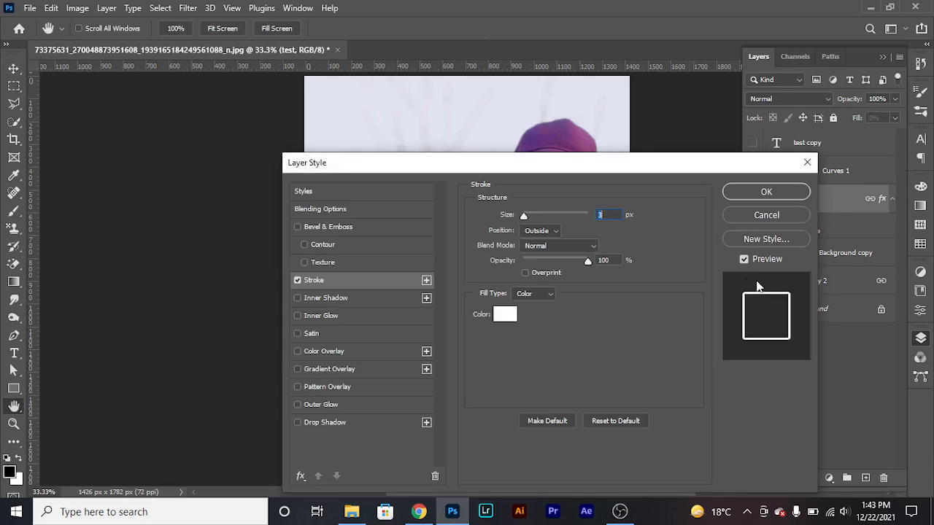
{"action": "left_click_drag", "start_coordinate": [490, 163], "coordinate": [565, 72]}
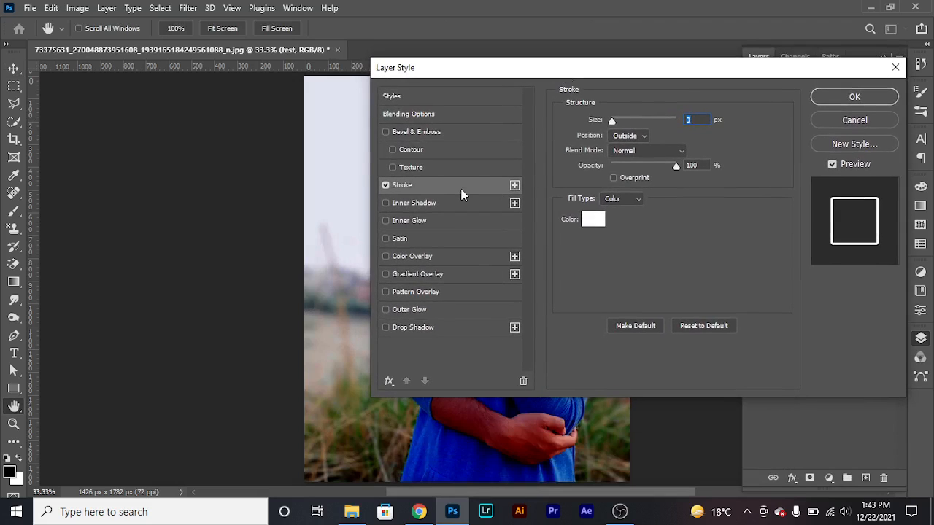
{"action": "mouse_move", "coordinate": [548, 76]}
{"action": "left_mouse_down"}
{"action": "mouse_move", "coordinate": [339, 138]}
{"action": "mouse_move", "coordinate": [294, 140]}
{"action": "left_mouse_up"}
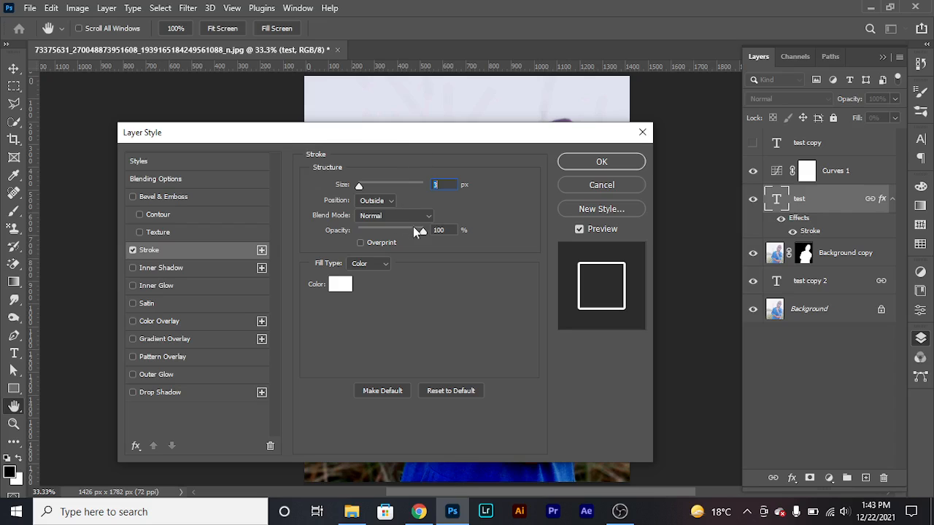
{"action": "mouse_move", "coordinate": [423, 230]}
{"action": "left_mouse_down"}
{"action": "mouse_move", "coordinate": [356, 230]}
{"action": "mouse_move", "coordinate": [494, 240]}
{"action": "left_mouse_up"}
{"action": "left_click", "coordinate": [146, 180]}
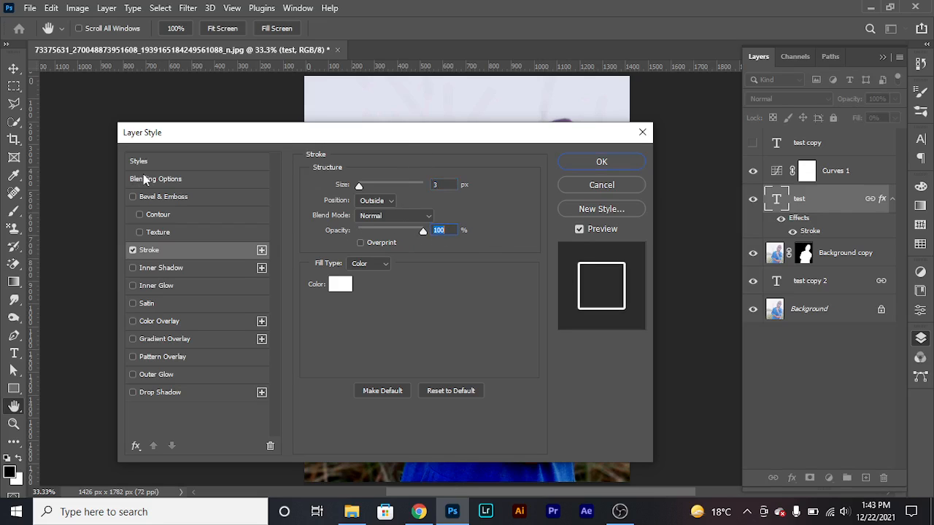
{"action": "left_click_drag", "start_coordinate": [369, 241], "coordinate": [436, 239]}
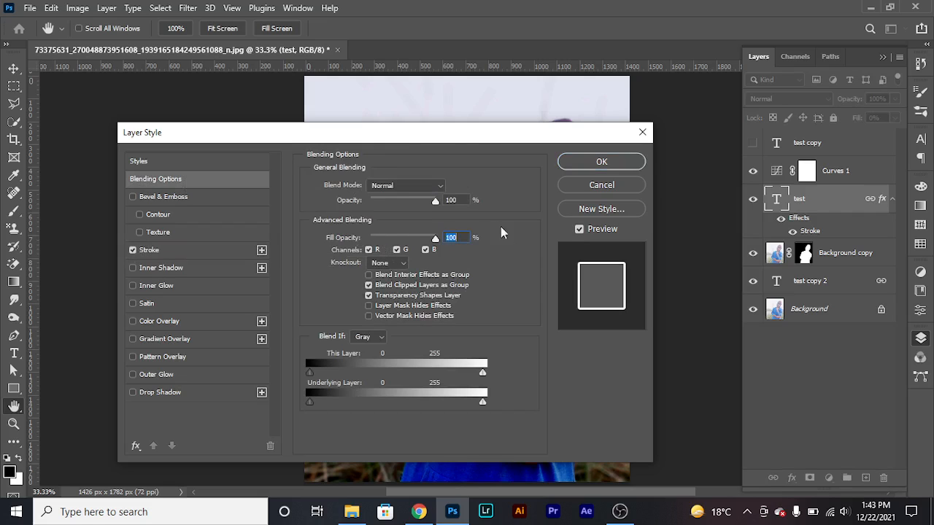
Turn off the Stroke effect on the test layer while keeping the image visible beside the layer style settings
{"action": "left_click_drag", "start_coordinate": [451, 138], "coordinate": [857, 92]}
{"action": "left_click_drag", "start_coordinate": [365, 202], "coordinate": [115, 204]}
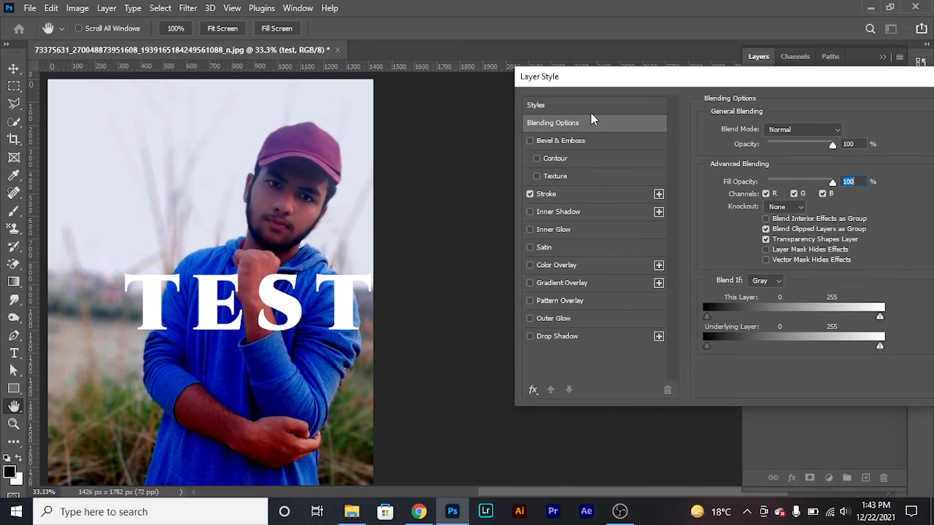
{"action": "left_click_drag", "start_coordinate": [662, 85], "coordinate": [521, 88]}
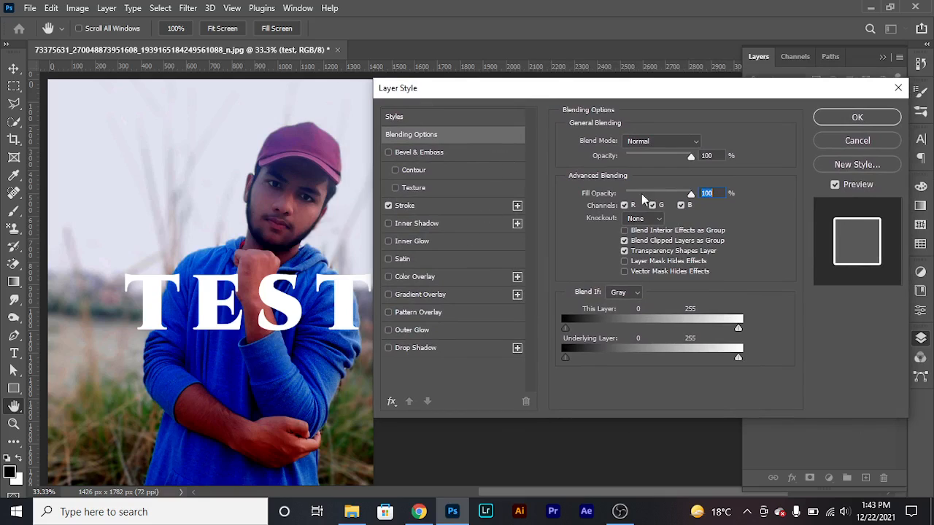
{"action": "left_click", "coordinate": [388, 206]}
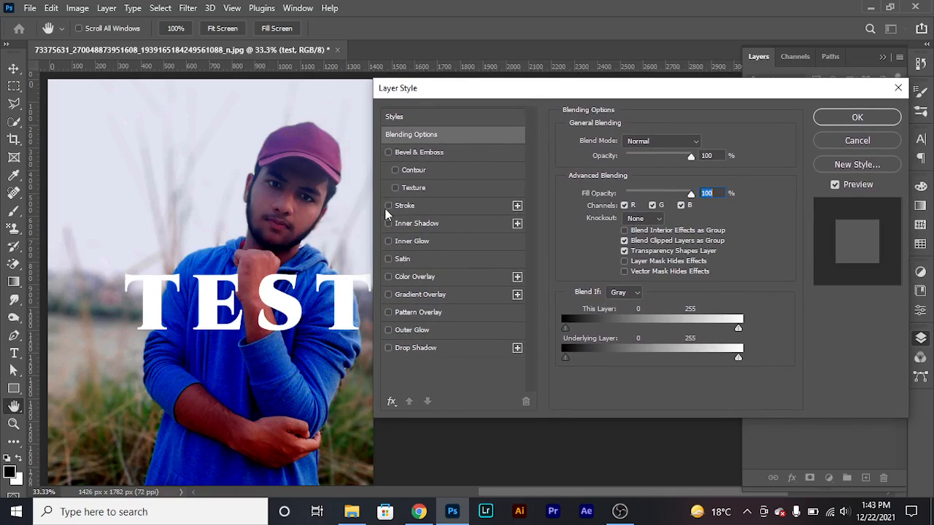
Try an inner shadow on the TEST text in red (ff0000) with distance 4 px and size 49 px
{"action": "left_click", "coordinate": [389, 224]}
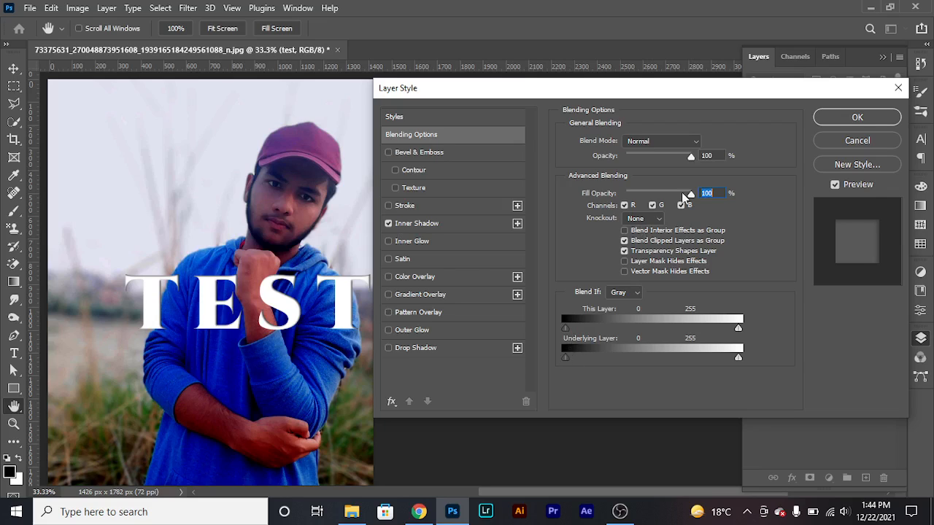
{"action": "left_click", "coordinate": [435, 227]}
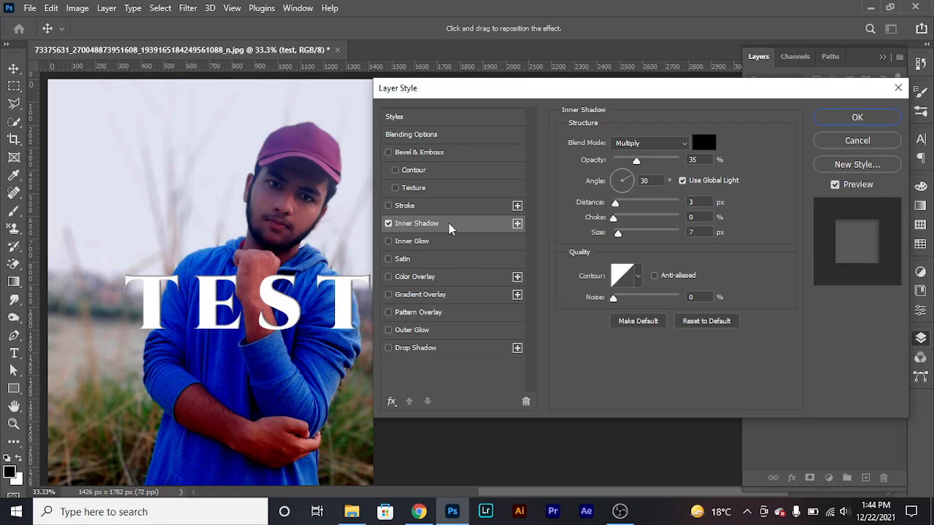
{"action": "left_click", "coordinate": [705, 143]}
{"action": "type", "text": "ff0000"}
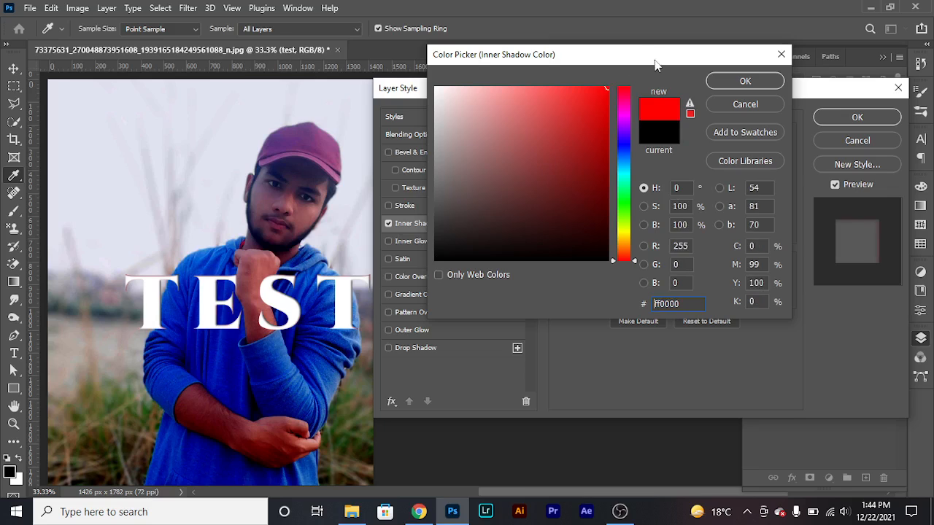
{"action": "left_click", "coordinate": [745, 81]}
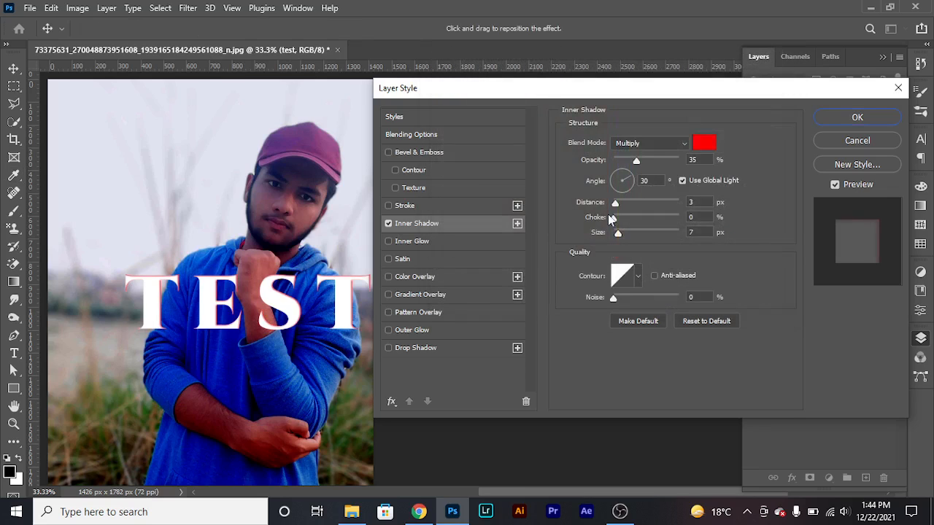
{"action": "mouse_move", "coordinate": [618, 200]}
{"action": "left_mouse_down"}
{"action": "mouse_move", "coordinate": [632, 205]}
{"action": "mouse_move", "coordinate": [638, 238]}
{"action": "mouse_move", "coordinate": [616, 201]}
{"action": "left_mouse_up"}
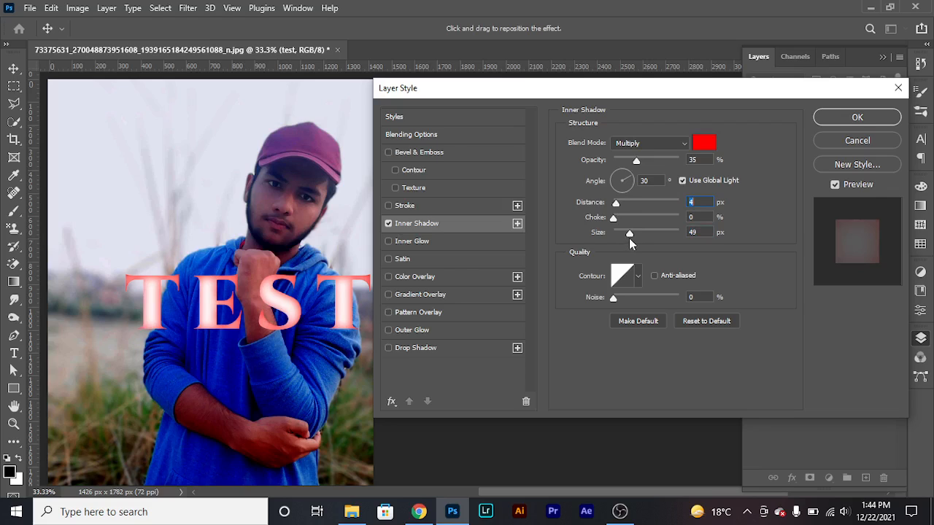
Turn off the Inner Shadow on the TEST text and enable an Outer Glow, showing its settings
{"action": "left_click", "coordinate": [389, 224]}
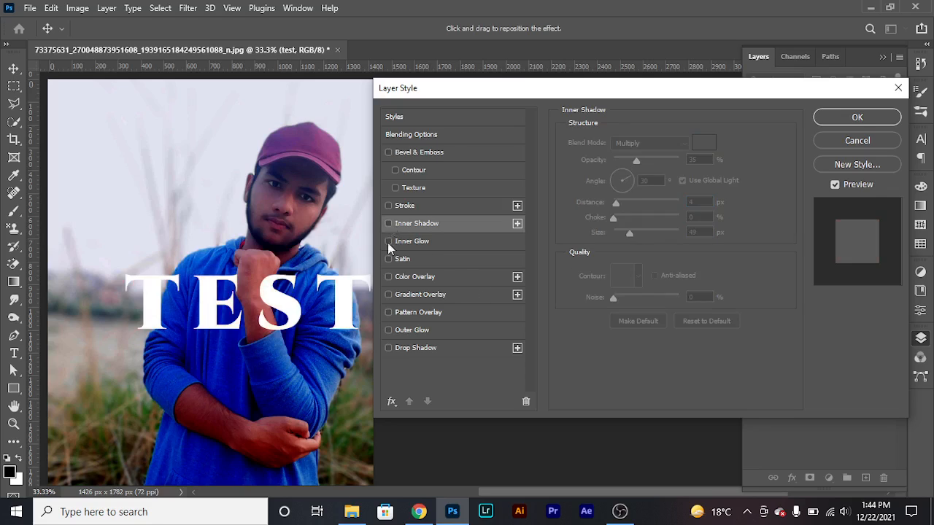
{"action": "left_click", "coordinate": [387, 330]}
{"action": "left_click", "coordinate": [407, 330]}
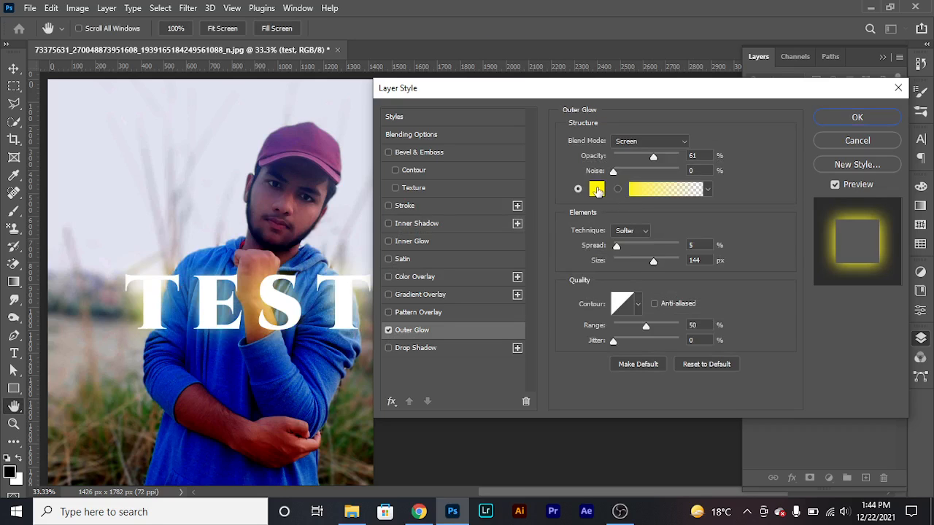
Set the outer glow color of the TEST text to pure red (ff0000)
{"action": "left_click", "coordinate": [596, 189]}
{"action": "left_click_drag", "start_coordinate": [597, 188], "coordinate": [584, 165]}
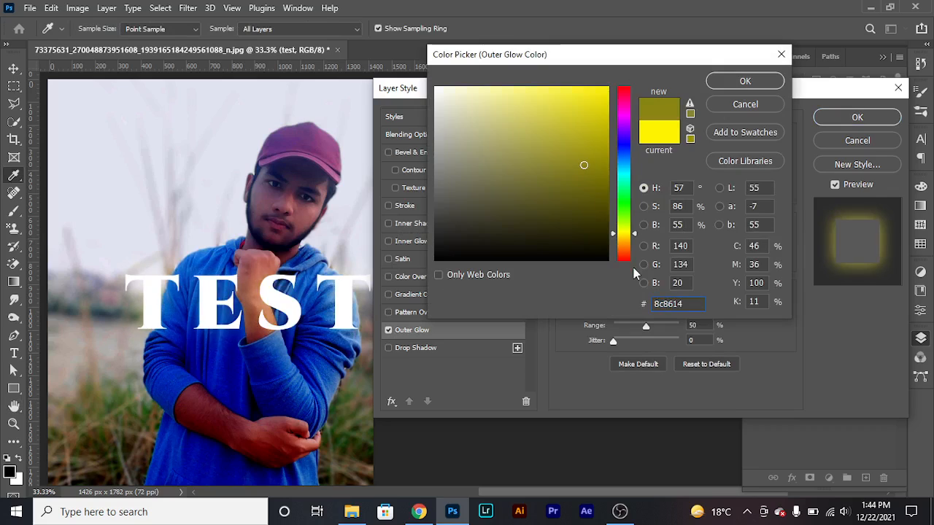
{"action": "left_click_drag", "start_coordinate": [632, 236], "coordinate": [637, 272]}
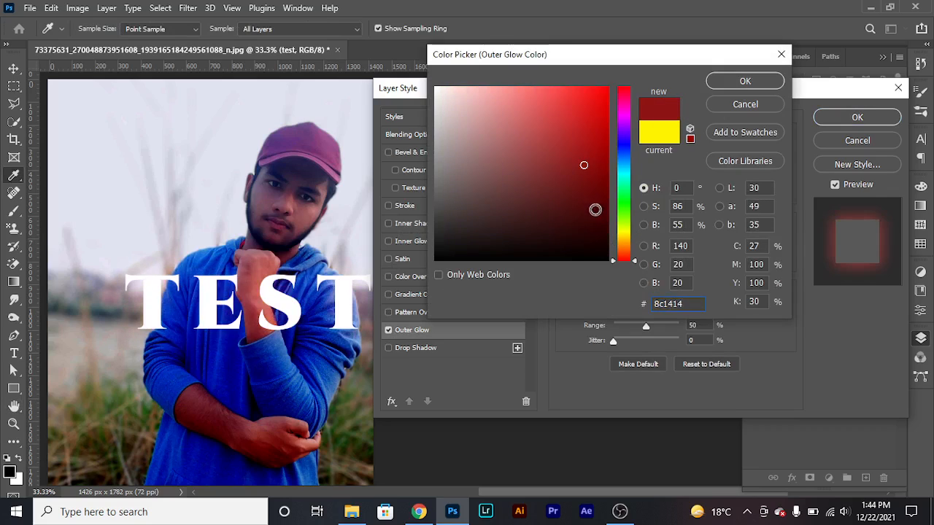
{"action": "left_click_drag", "start_coordinate": [593, 175], "coordinate": [615, 69]}
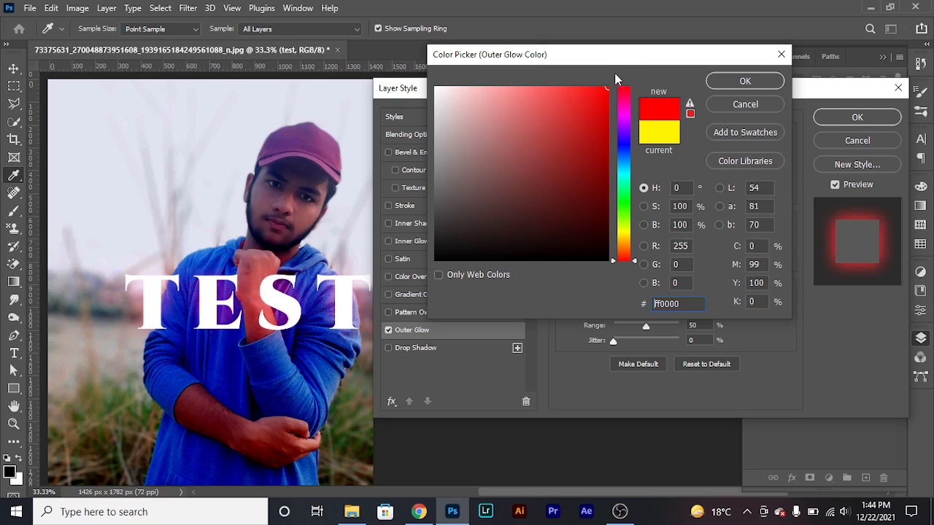
{"action": "left_click", "coordinate": [738, 82]}
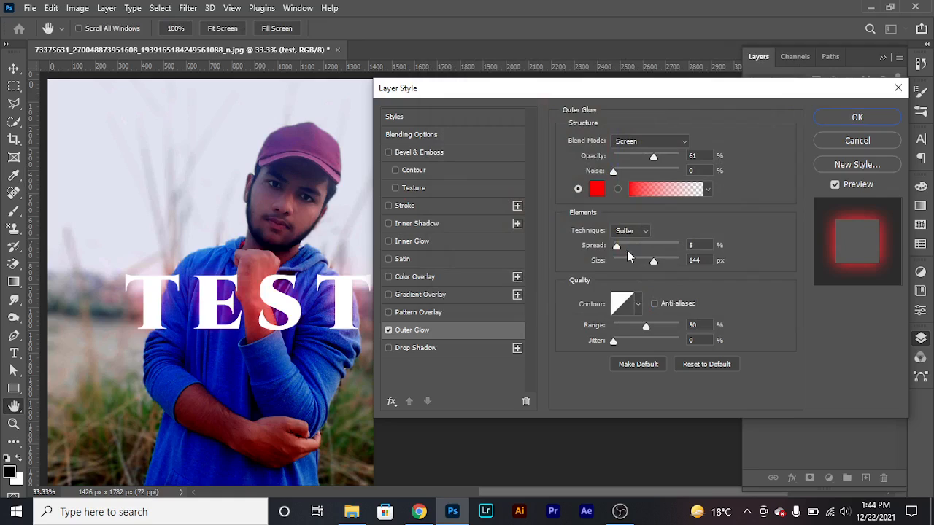
Adjust the outer glow to 79% opacity, 21% spread and a size of 177 px
{"action": "left_click_drag", "start_coordinate": [655, 263], "coordinate": [649, 263]}
{"action": "left_click_drag", "start_coordinate": [653, 159], "coordinate": [693, 156]}
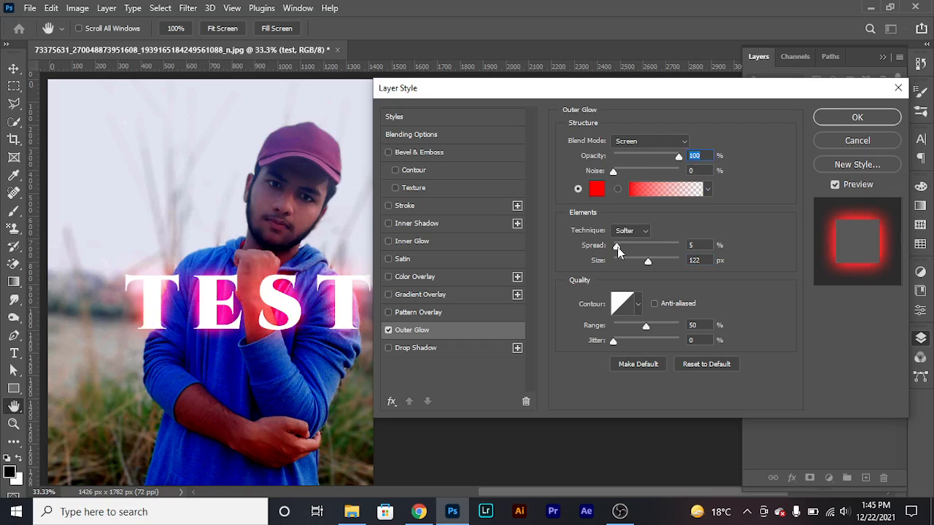
{"action": "left_click_drag", "start_coordinate": [619, 250], "coordinate": [662, 261]}
{"action": "left_click_drag", "start_coordinate": [678, 156], "coordinate": [666, 155]}
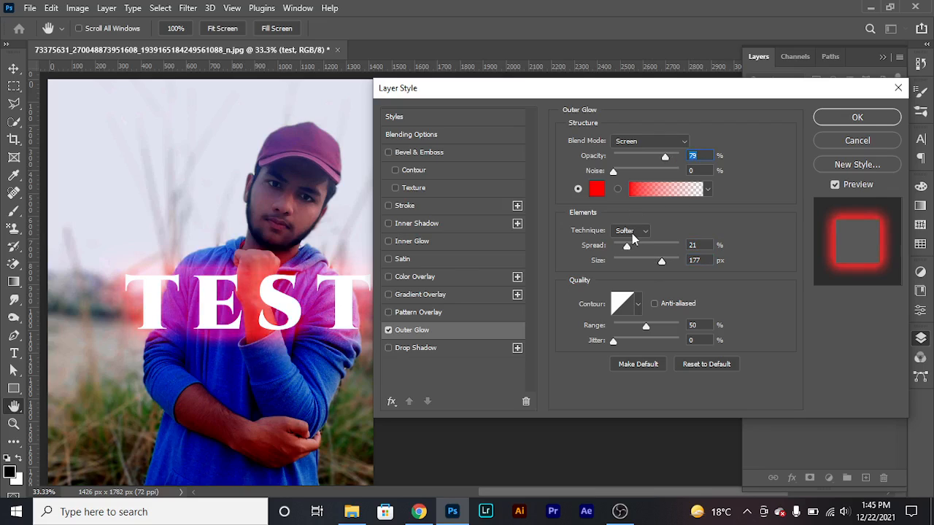
Try several contour presets on the outer glow and return it to the straight diagonal contour
{"action": "left_click", "coordinate": [389, 331]}
{"action": "left_click", "coordinate": [638, 304]}
{"action": "left_click", "coordinate": [599, 338]}
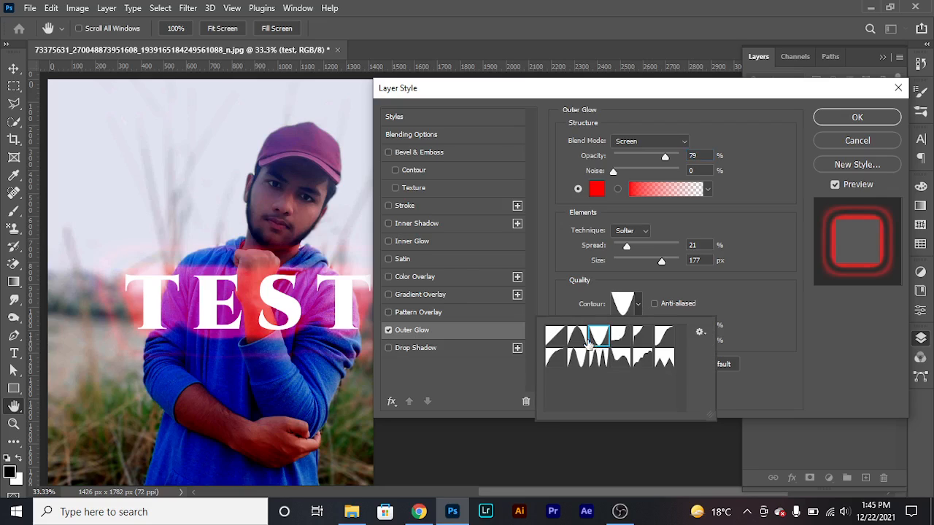
{"action": "left_click", "coordinate": [578, 338]}
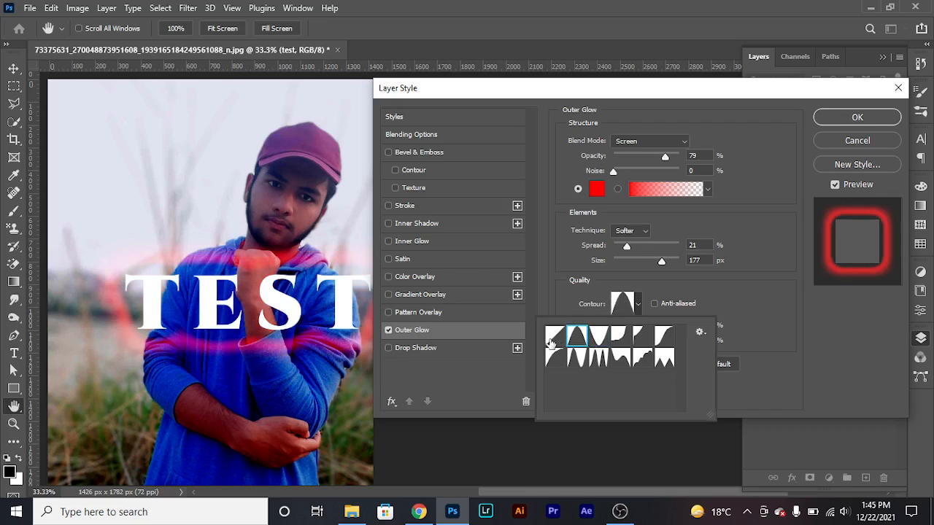
{"action": "left_click", "coordinate": [555, 338]}
{"action": "left_click", "coordinate": [666, 338]}
{"action": "left_click", "coordinate": [555, 340]}
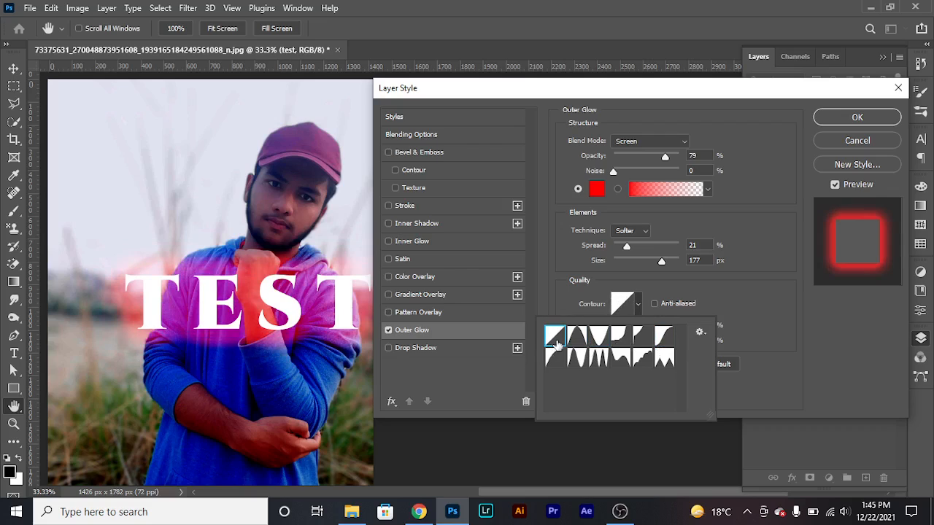
Apply the layer style, then reopen the test layer's Outer Glow settings and turn the effect off
{"action": "left_click", "coordinate": [864, 124]}
{"action": "key", "text": "Return"}
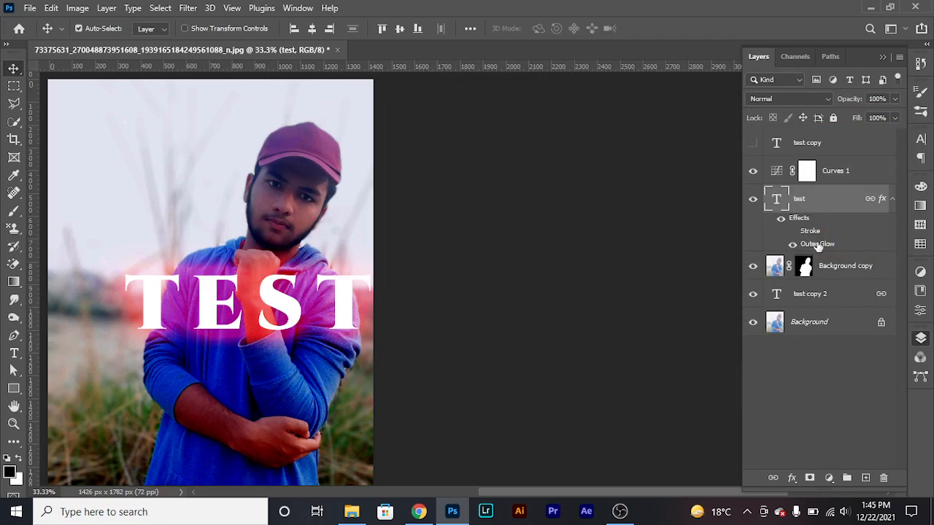
{"action": "double_click", "coordinate": [817, 245]}
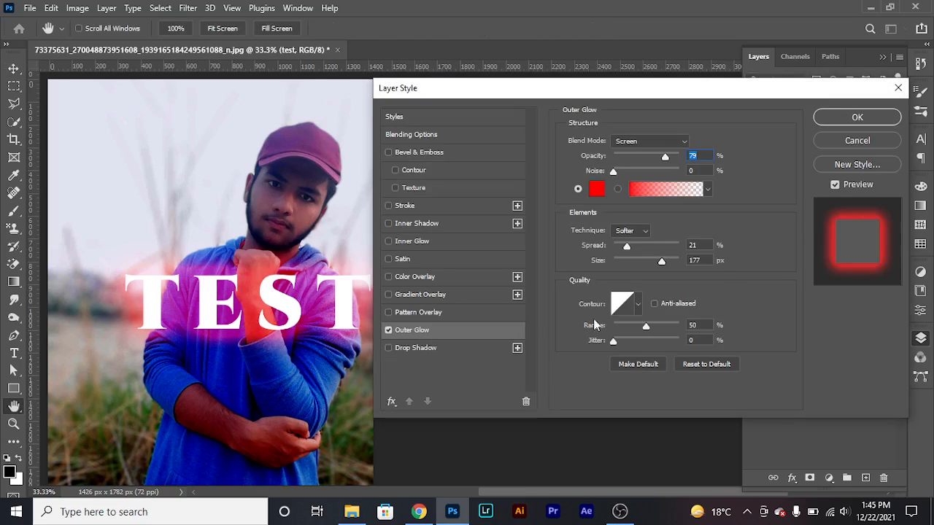
{"action": "left_click", "coordinate": [388, 330]}
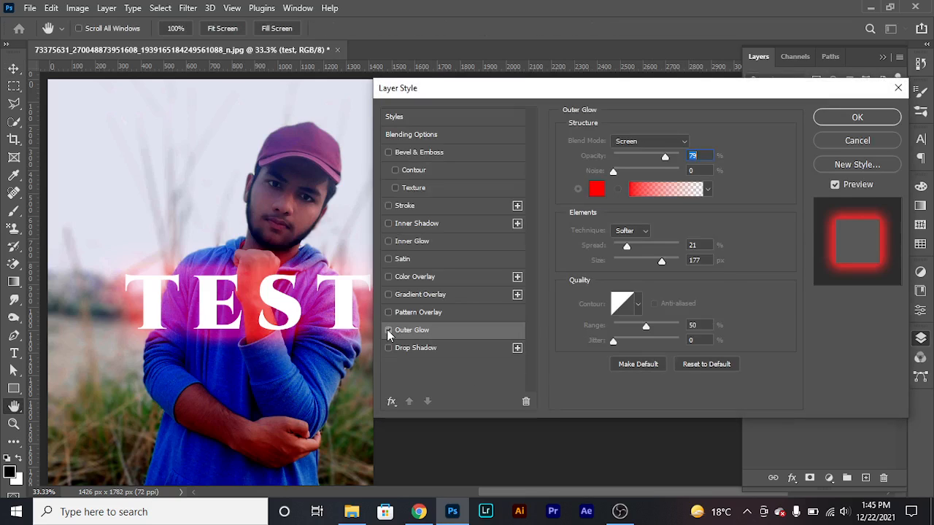
{"action": "left_click", "coordinate": [388, 330]}
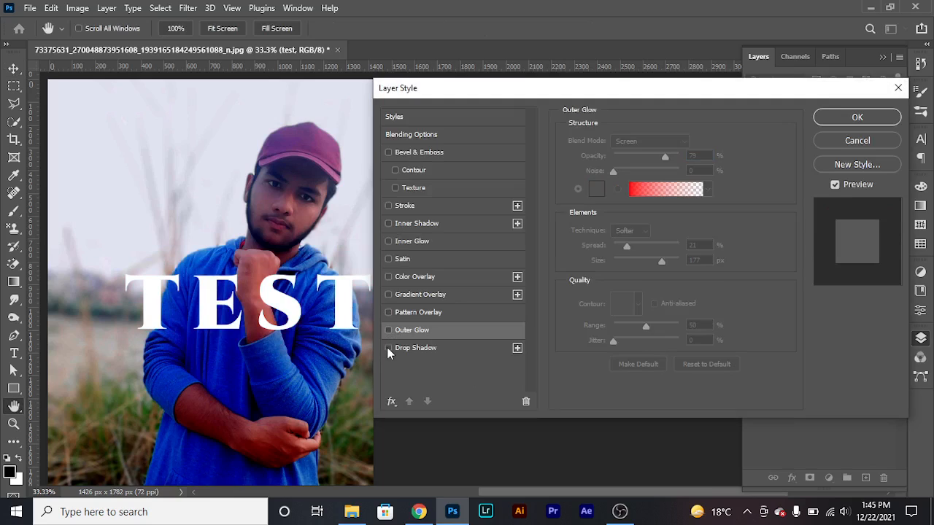
Enable a Drop Shadow on the TEST text with 31% opacity, 21 px distance, 20% spread and 51 px size
{"action": "left_click", "coordinate": [388, 348]}
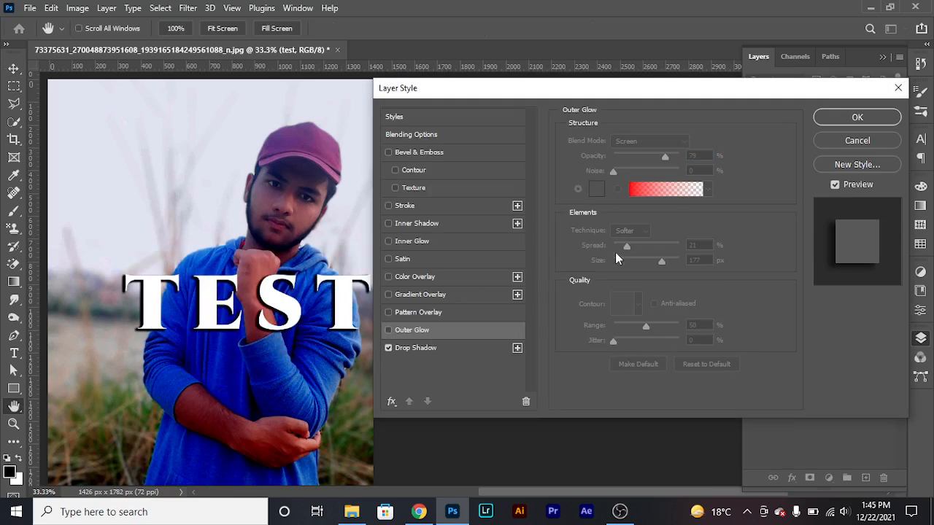
{"action": "left_click", "coordinate": [416, 348]}
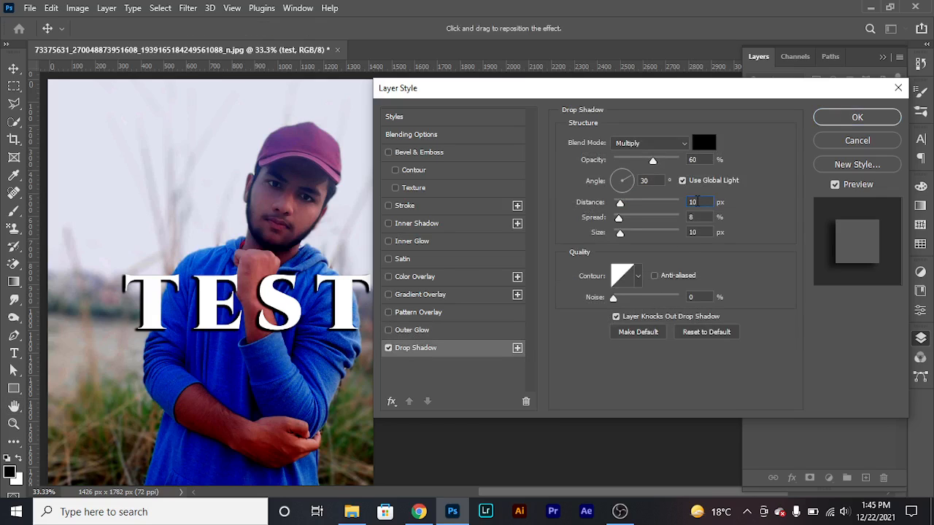
{"action": "left_click_drag", "start_coordinate": [698, 201], "coordinate": [683, 202]}
{"action": "left_click_drag", "start_coordinate": [653, 160], "coordinate": [634, 161]}
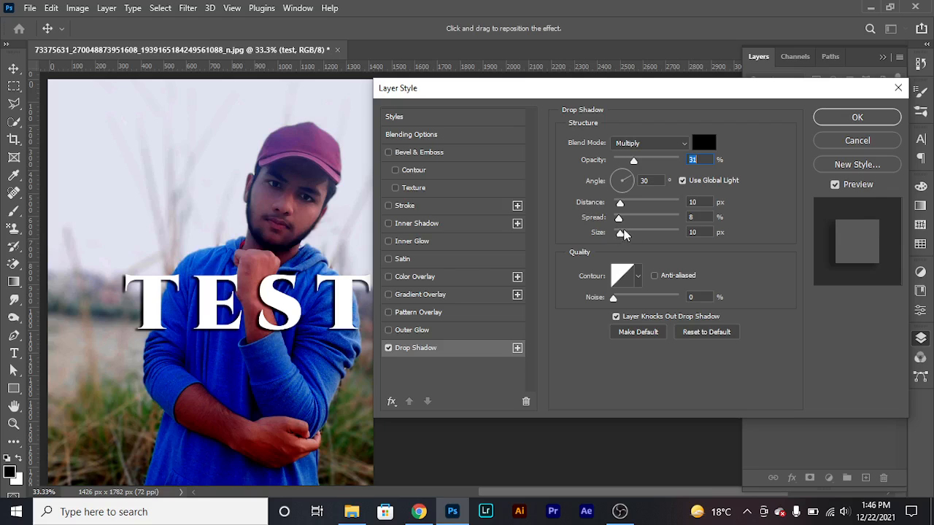
{"action": "left_click_drag", "start_coordinate": [619, 218], "coordinate": [630, 234]}
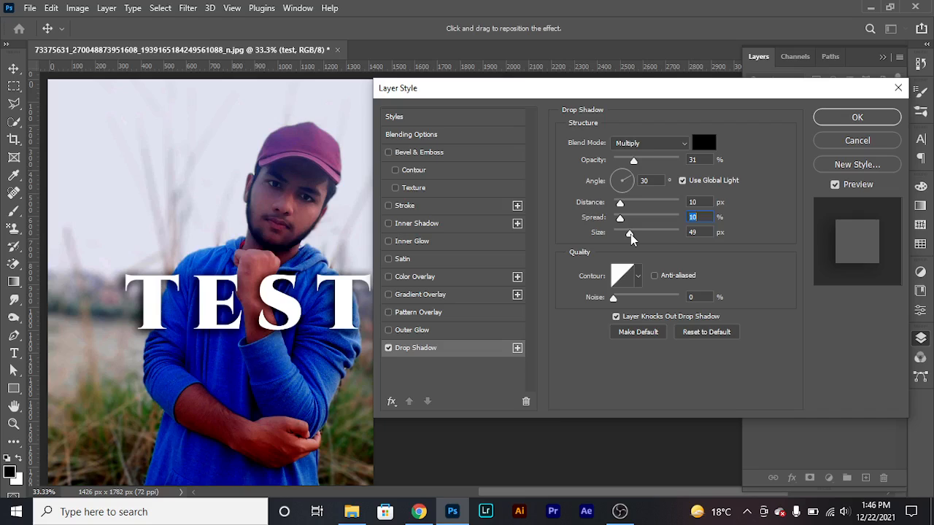
{"action": "left_click_drag", "start_coordinate": [630, 235], "coordinate": [631, 234]}
{"action": "left_click_drag", "start_coordinate": [625, 203], "coordinate": [628, 221]}
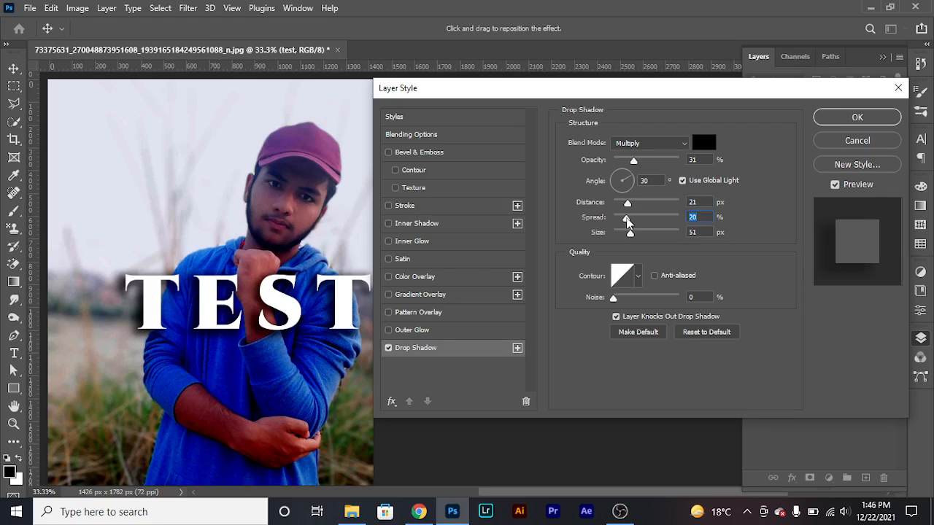
Compare opposite light angles for the drop shadow, trying 131°, -42° and 126° and ending at -45°
{"action": "left_click", "coordinate": [643, 181]}
{"action": "mouse_move", "coordinate": [631, 175]}
{"action": "left_mouse_down"}
{"action": "mouse_move", "coordinate": [616, 172]}
{"action": "mouse_move", "coordinate": [613, 185]}
{"action": "mouse_move", "coordinate": [615, 171]}
{"action": "left_mouse_up"}
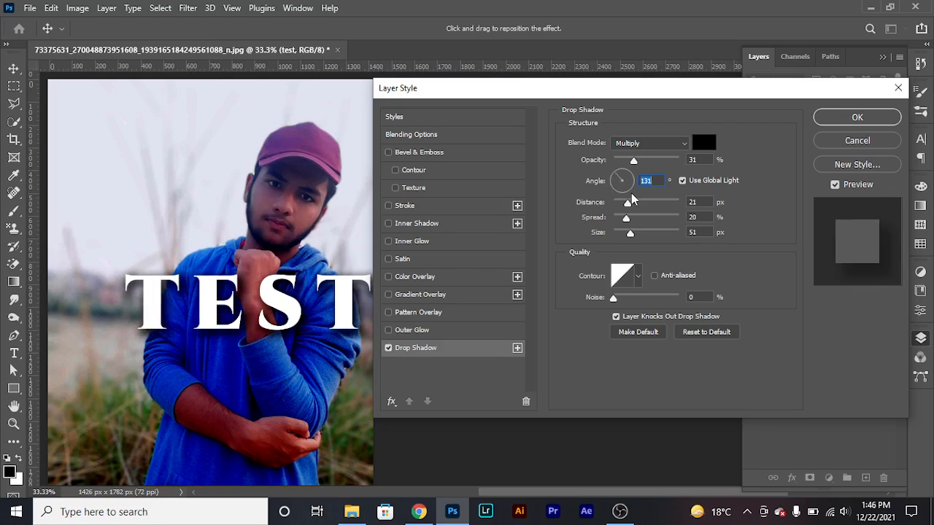
{"action": "left_click", "coordinate": [630, 190]}
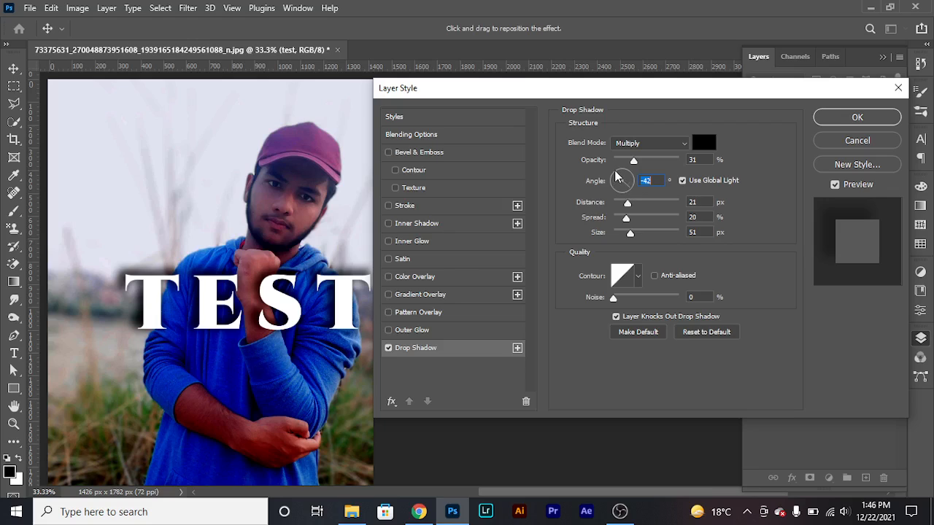
{"action": "left_click", "coordinate": [614, 172]}
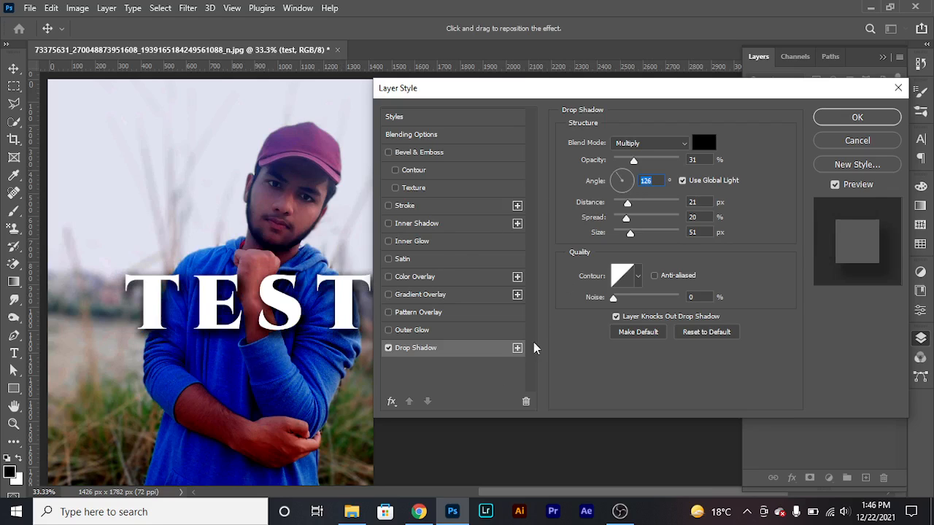
{"action": "left_click", "coordinate": [631, 192]}
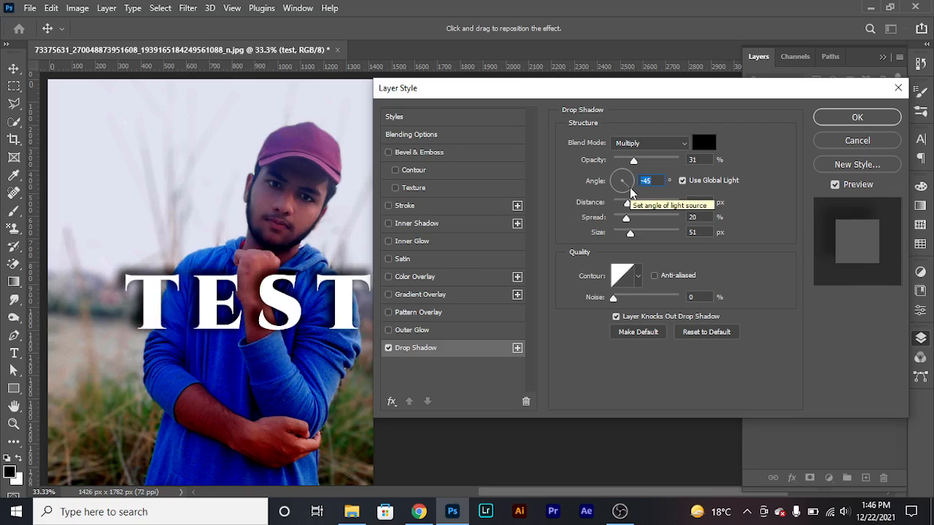
Turn off the Drop Shadow on the TEST text and enable a Color Overlay, showing its settings
{"action": "left_click", "coordinate": [388, 349]}
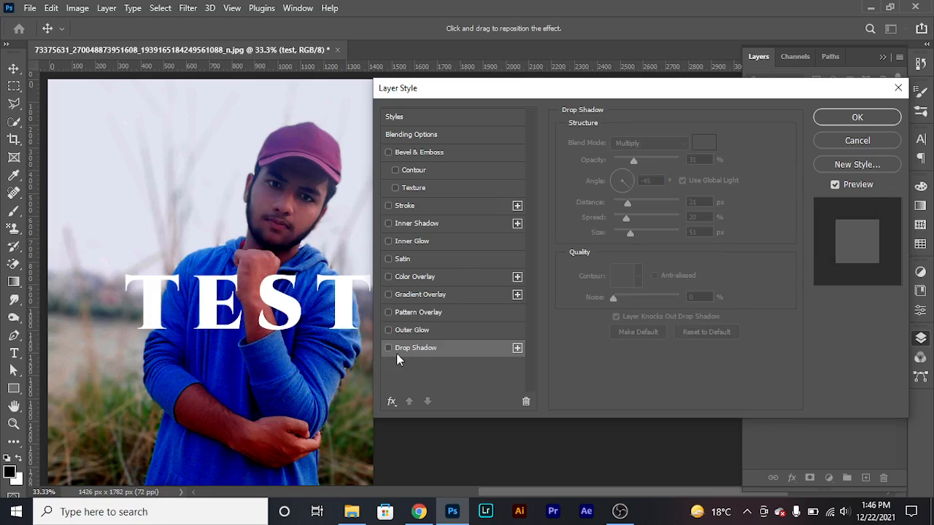
{"action": "left_click", "coordinate": [388, 277]}
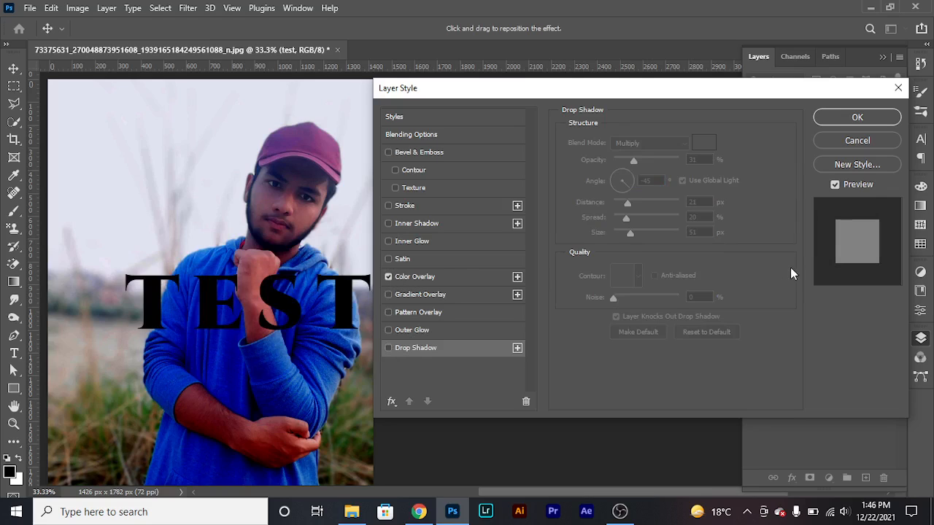
{"action": "left_click", "coordinate": [447, 279]}
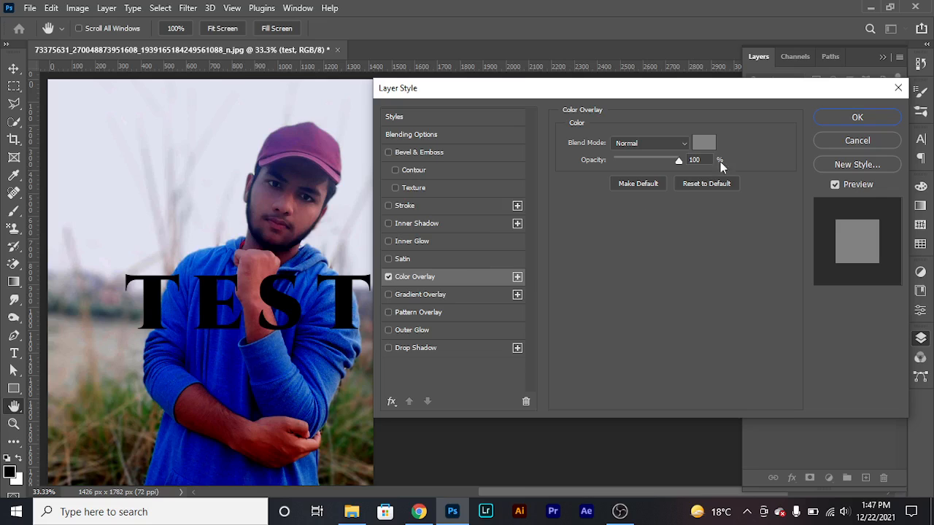
Try different overlay colors on the TEST text and set the color overlay to bright green (06ff00)
{"action": "left_click", "coordinate": [704, 145]}
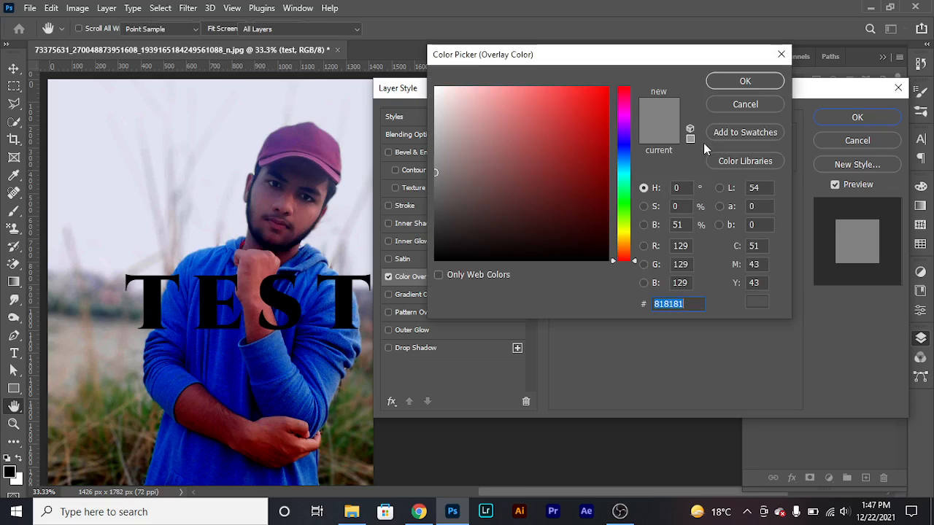
{"action": "left_click_drag", "start_coordinate": [572, 169], "coordinate": [638, 64]}
{"action": "left_click_drag", "start_coordinate": [638, 103], "coordinate": [420, 268]}
{"action": "left_click_drag", "start_coordinate": [532, 213], "coordinate": [620, 212]}
{"action": "left_click", "coordinate": [631, 203]}
{"action": "left_click_drag", "start_coordinate": [558, 181], "coordinate": [628, 67]}
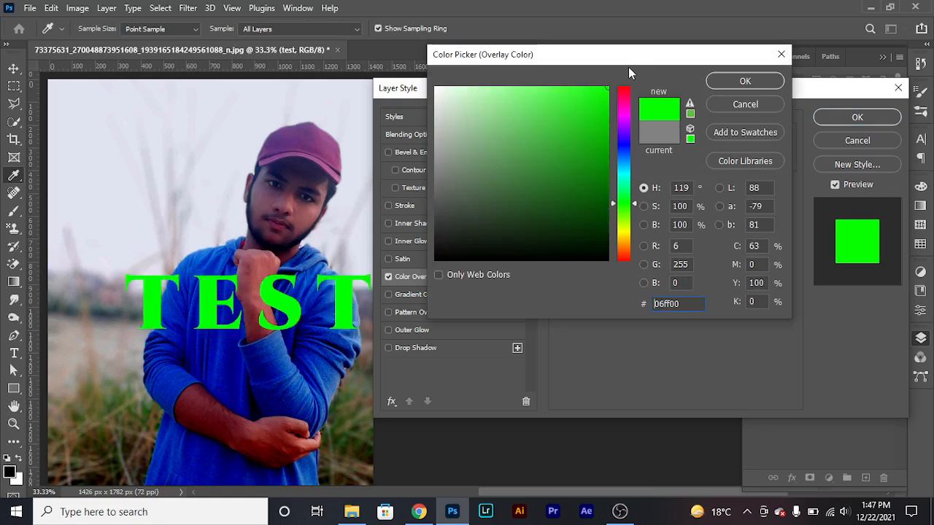
{"action": "left_click", "coordinate": [731, 81]}
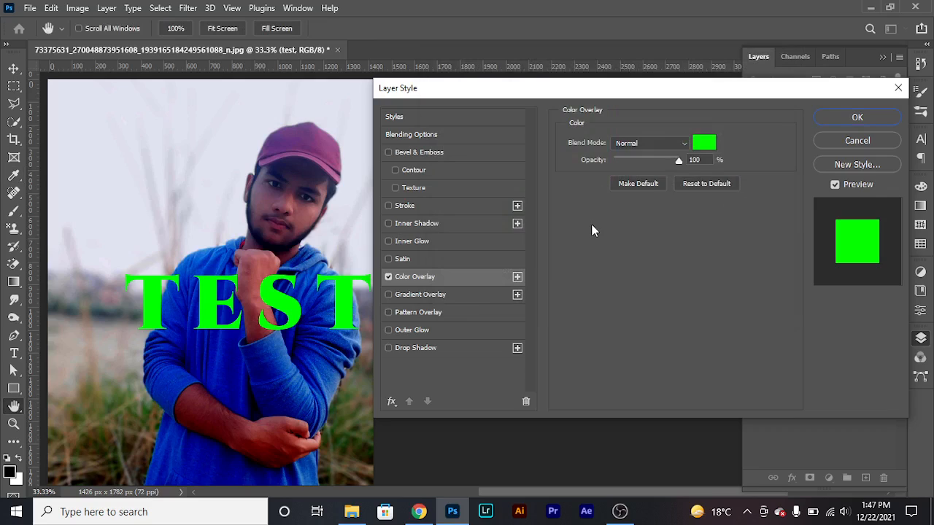
Turn off the Color Overlay on the TEST text and enable a Gradient Overlay, showing its settings
{"action": "left_click", "coordinate": [388, 277]}
{"action": "left_click", "coordinate": [388, 295]}
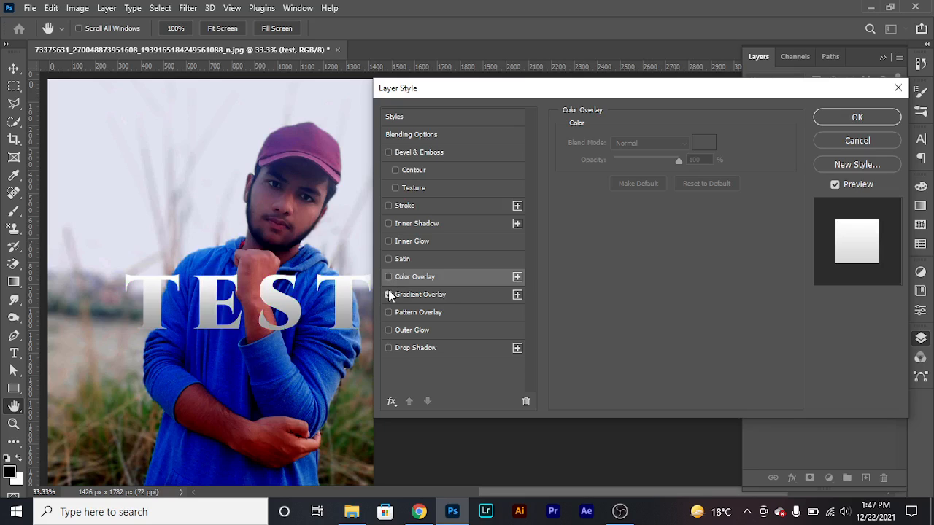
{"action": "left_click", "coordinate": [428, 296]}
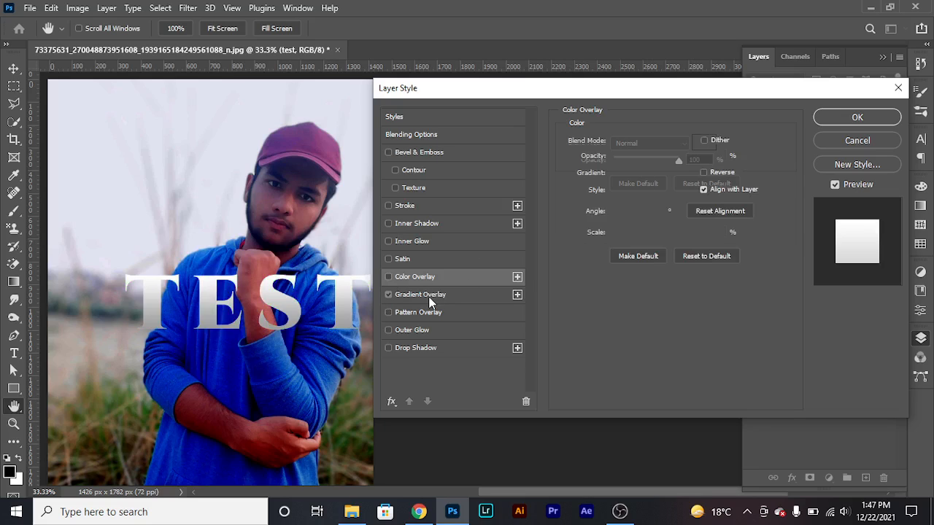
Edit the overlay gradient so that its starting color stop at location 0% is red (ff0000)
{"action": "left_click", "coordinate": [618, 174]}
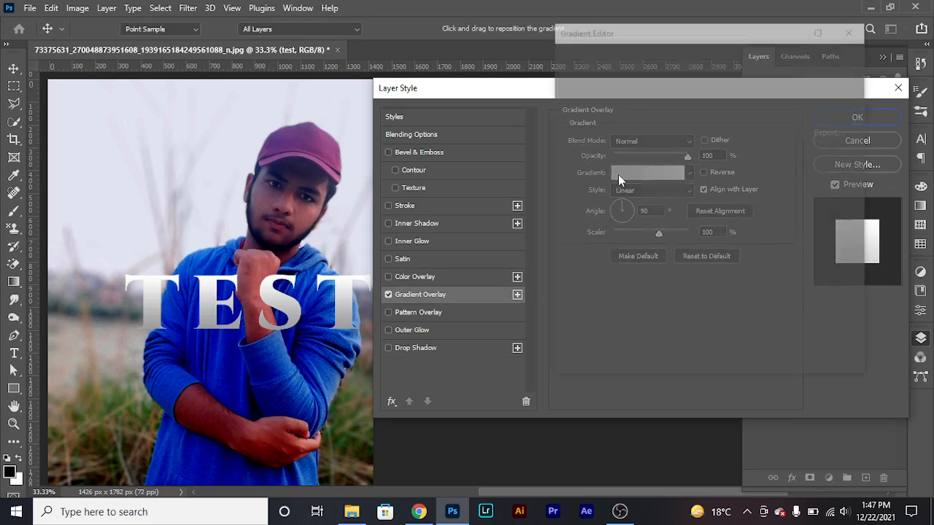
{"action": "left_click", "coordinate": [571, 283]}
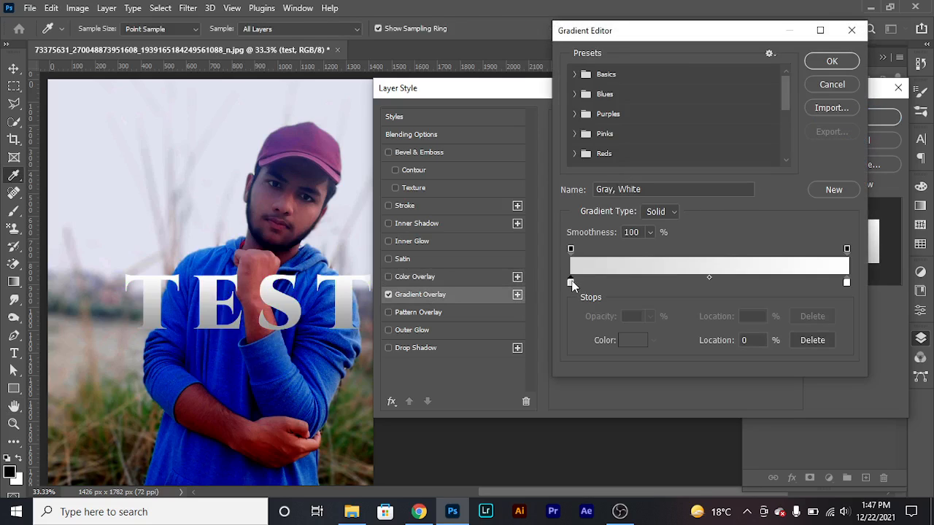
{"action": "left_click", "coordinate": [632, 340]}
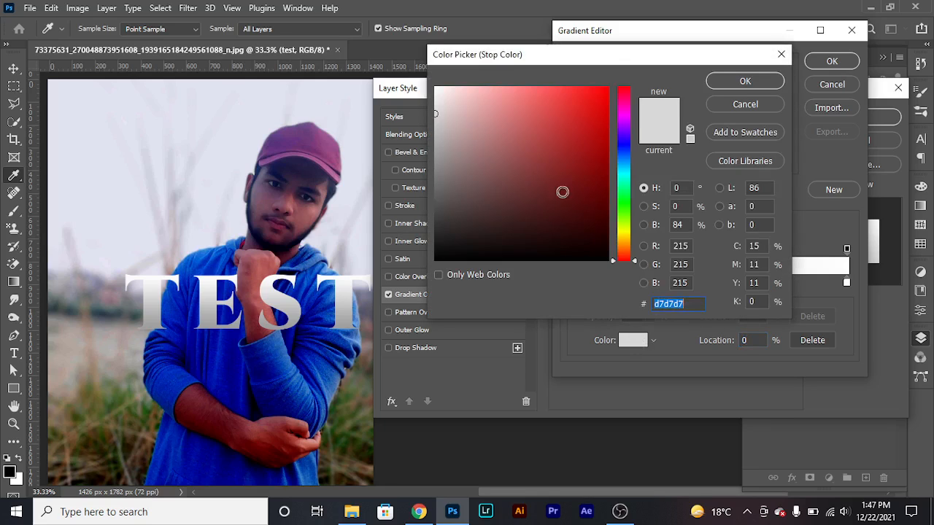
{"action": "type", "text": "ff0000"}
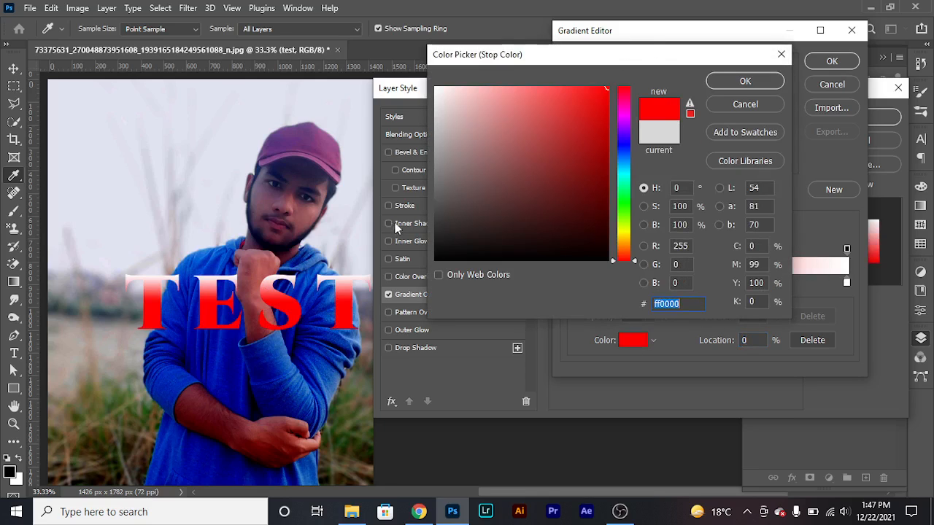
{"action": "left_click", "coordinate": [749, 83]}
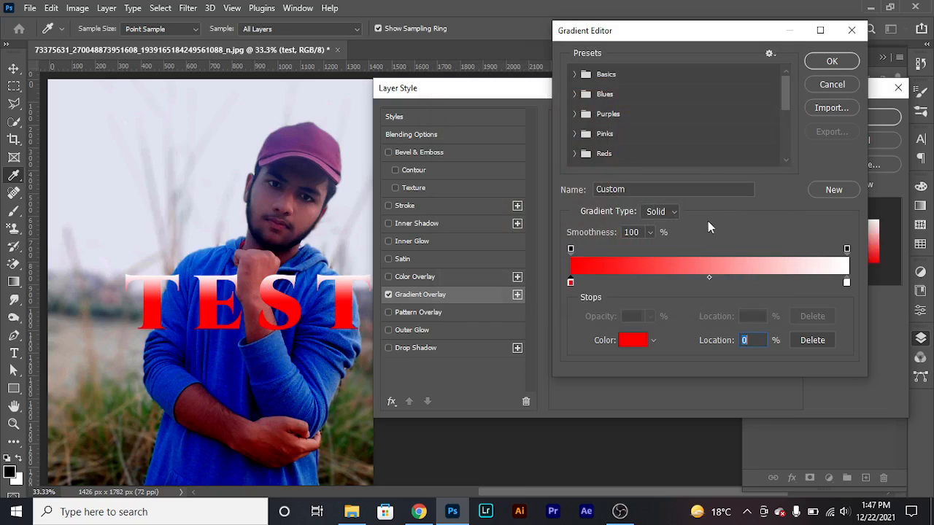
Set the overlay gradient's ending color stop at location 100% to yellow (fcff00)
{"action": "left_click", "coordinate": [847, 283]}
{"action": "left_click", "coordinate": [626, 342]}
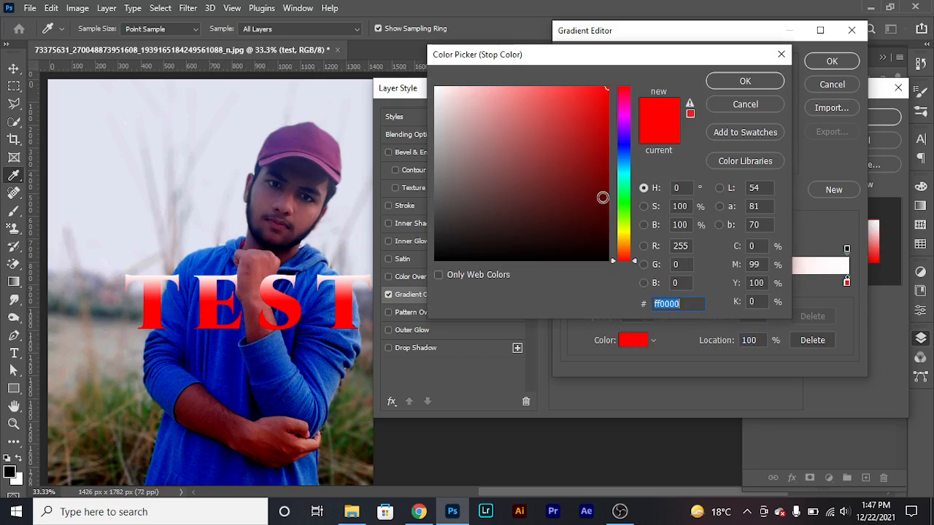
{"action": "left_click", "coordinate": [626, 232]}
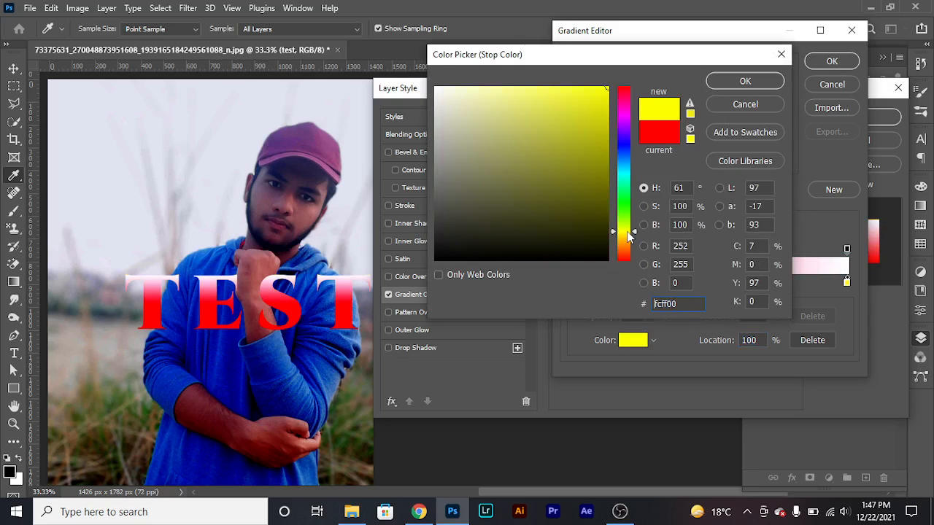
{"action": "left_click", "coordinate": [762, 81]}
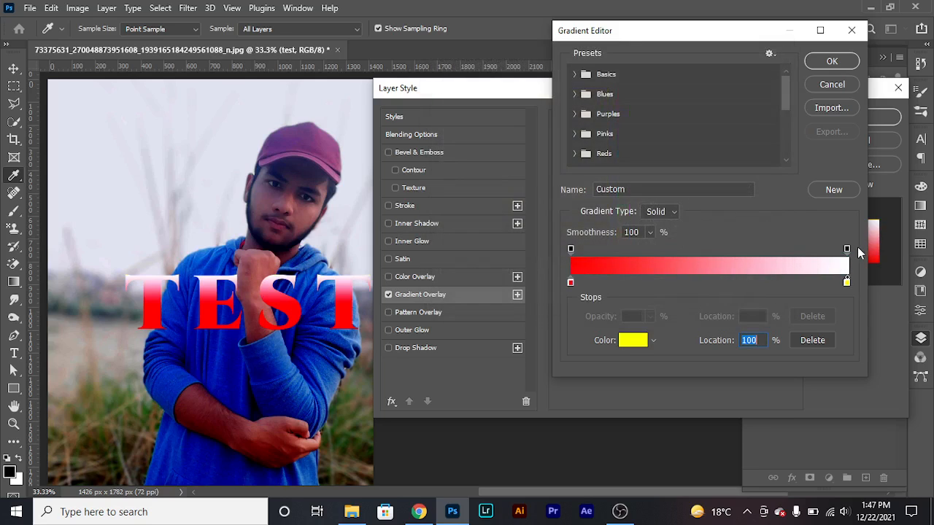
Remove the extra white color stop from the gradient's end and move the color midpoint to location 27%
{"action": "left_click", "coordinate": [846, 250]}
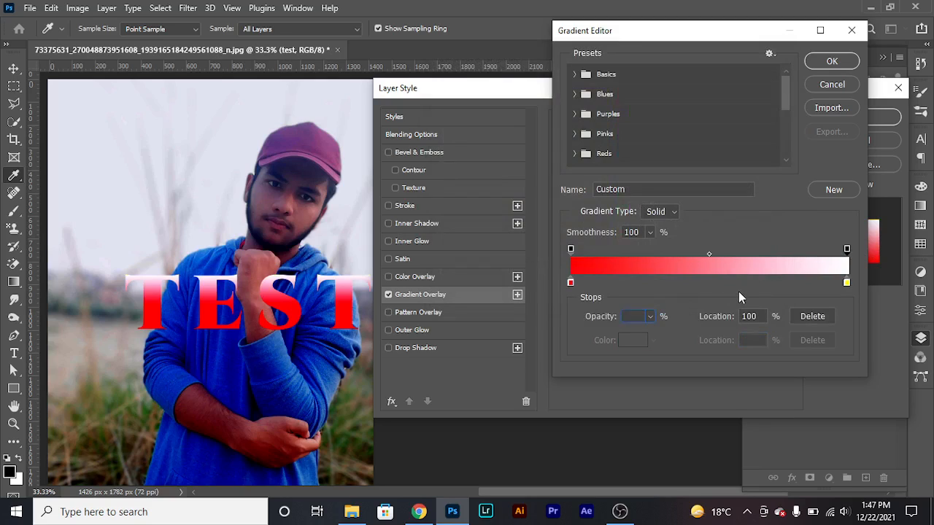
{"action": "left_click", "coordinate": [847, 283]}
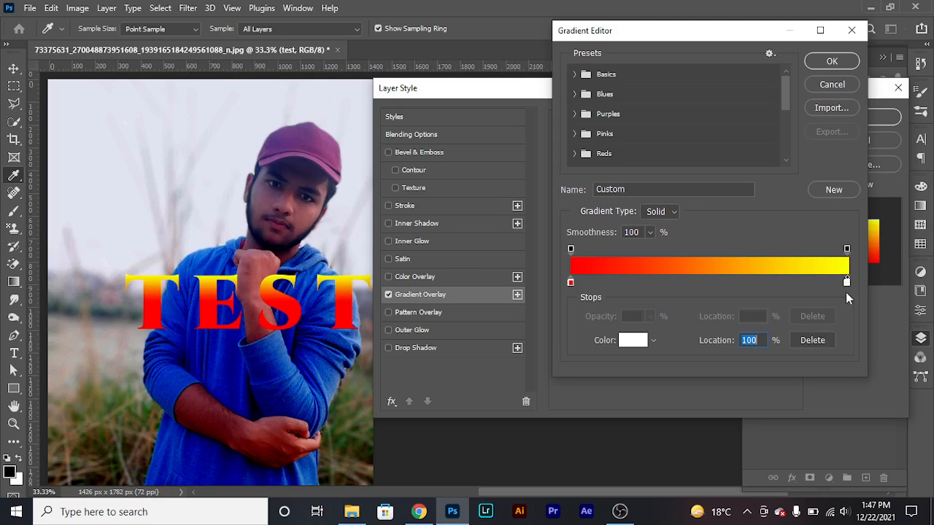
{"action": "left_click_drag", "start_coordinate": [846, 283], "coordinate": [848, 322]}
{"action": "left_click_drag", "start_coordinate": [817, 283], "coordinate": [855, 288]}
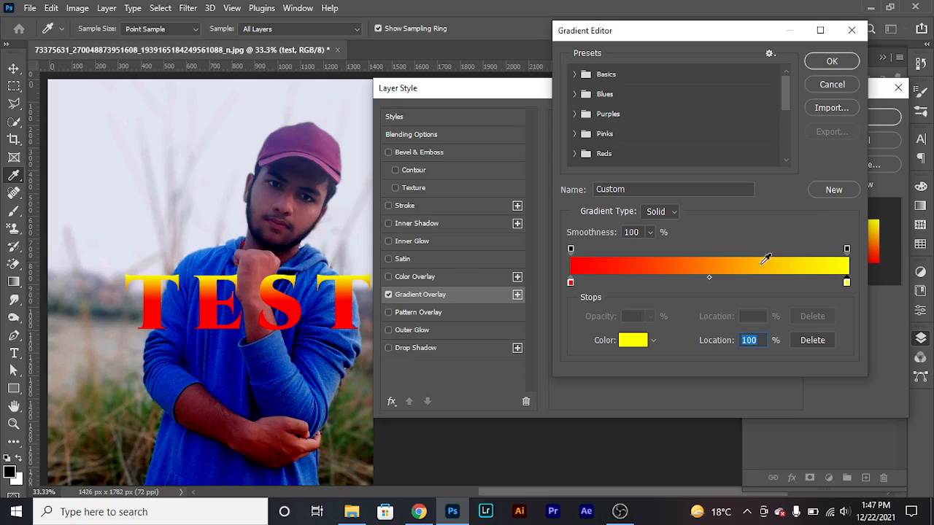
{"action": "left_click_drag", "start_coordinate": [708, 278], "coordinate": [647, 278]}
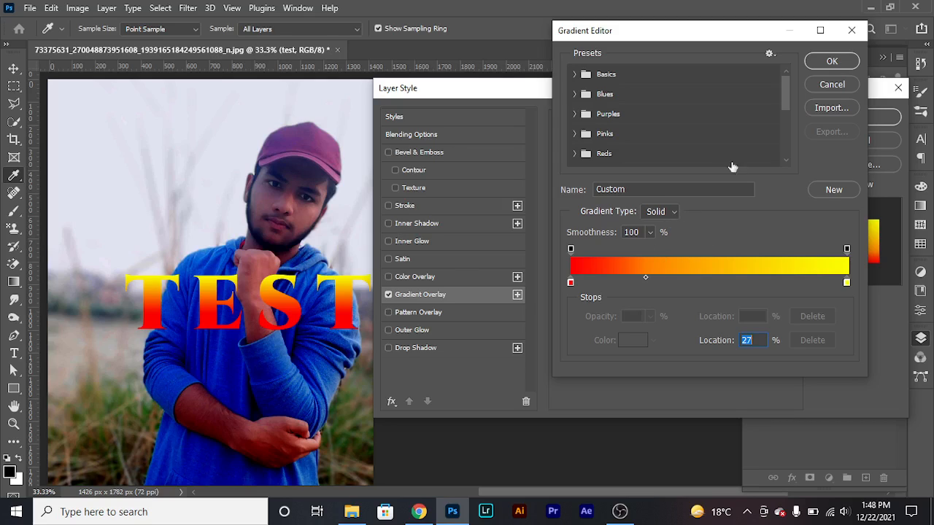
Discard the gradient edits and turn off the Gradient Overlay on the TEST text, leaving the Color Overlay off
{"action": "left_click", "coordinate": [829, 84]}
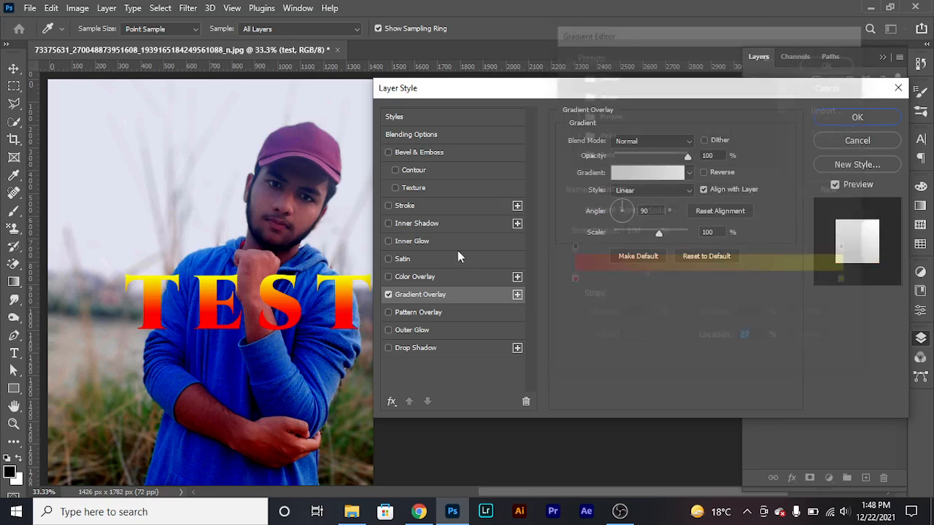
{"action": "left_click", "coordinate": [388, 295]}
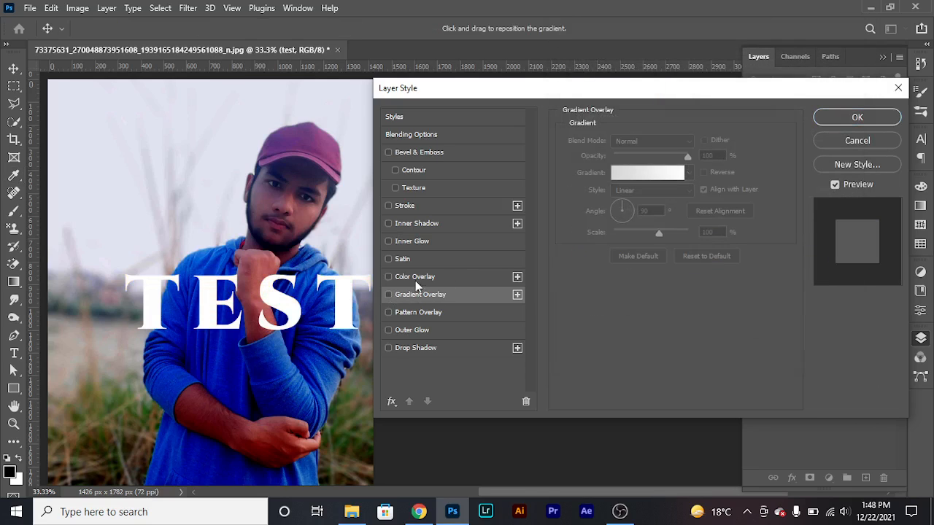
{"action": "left_click", "coordinate": [417, 276]}
{"action": "left_click", "coordinate": [388, 276]}
Try the Satin effect on the TEST text, show its settings, and turn it off
{"action": "left_click", "coordinate": [389, 259]}
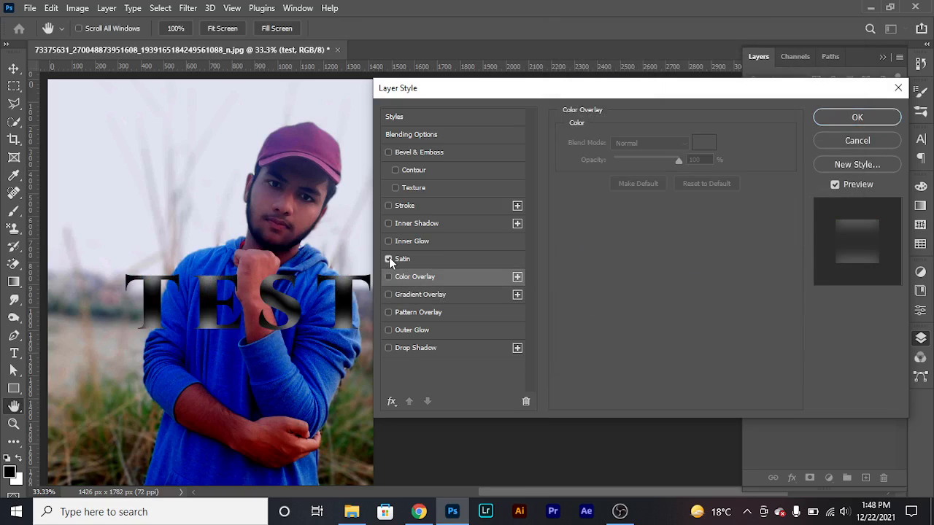
{"action": "left_click", "coordinate": [404, 259]}
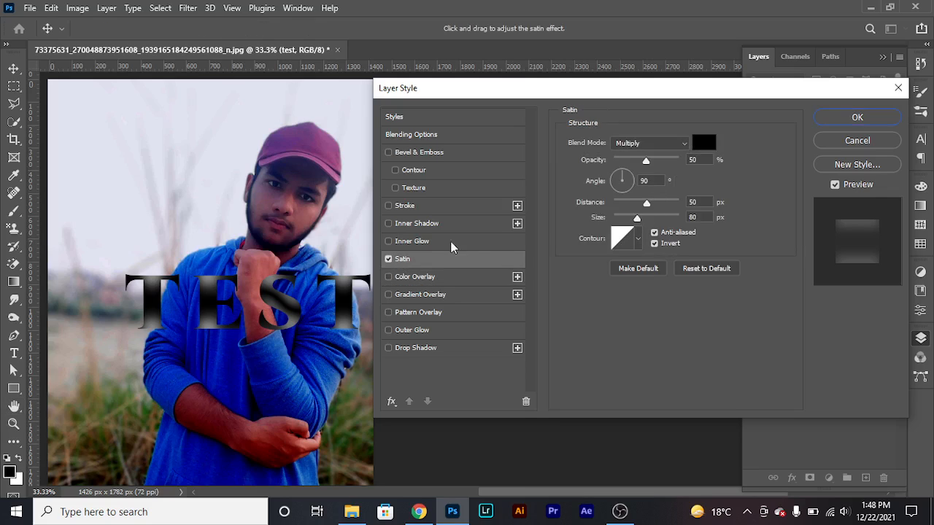
{"action": "left_click", "coordinate": [389, 259]}
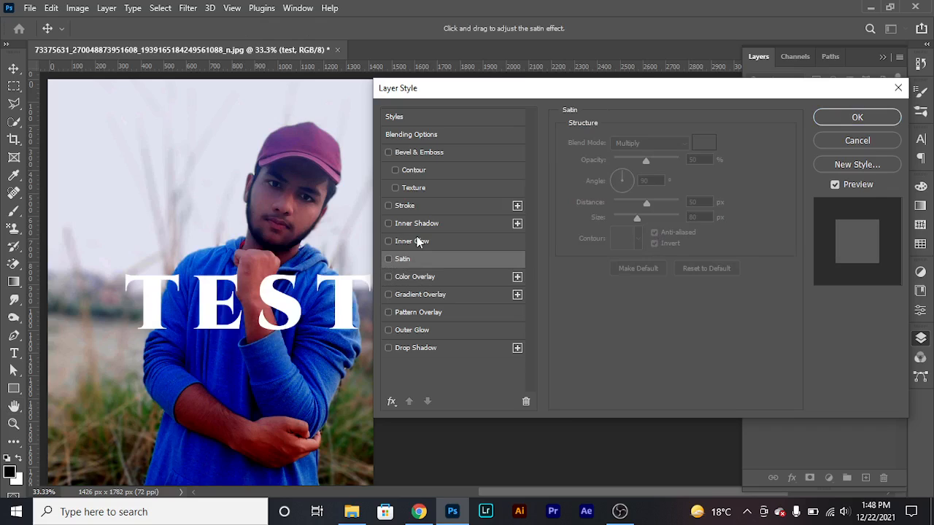
Enable Texture under Bevel & Emboss on the TEST text and try several patterns, ending with the green leafy one
{"action": "left_click", "coordinate": [395, 189]}
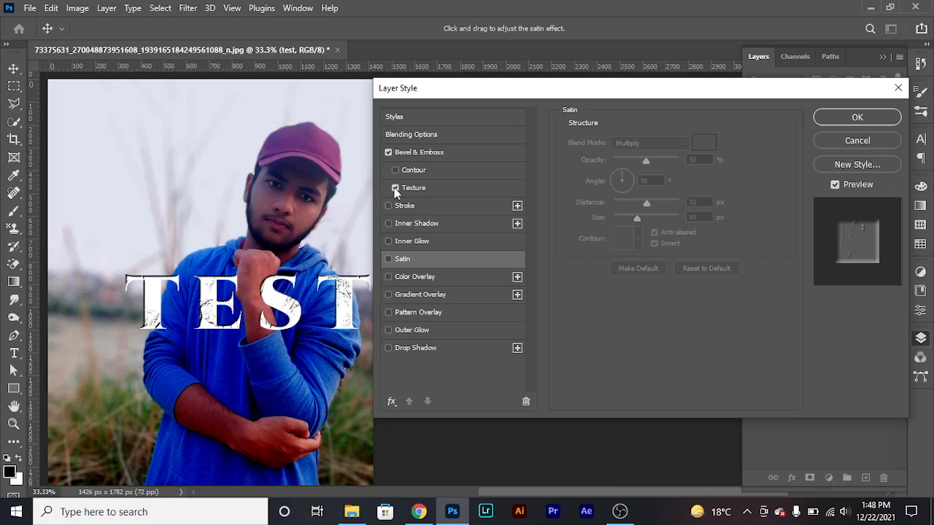
{"action": "left_click", "coordinate": [414, 189]}
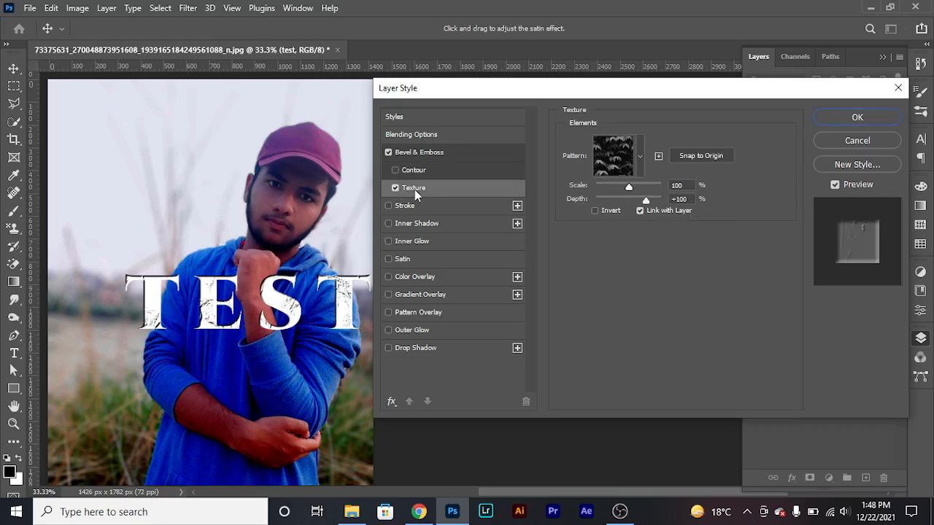
{"action": "left_click", "coordinate": [640, 155]}
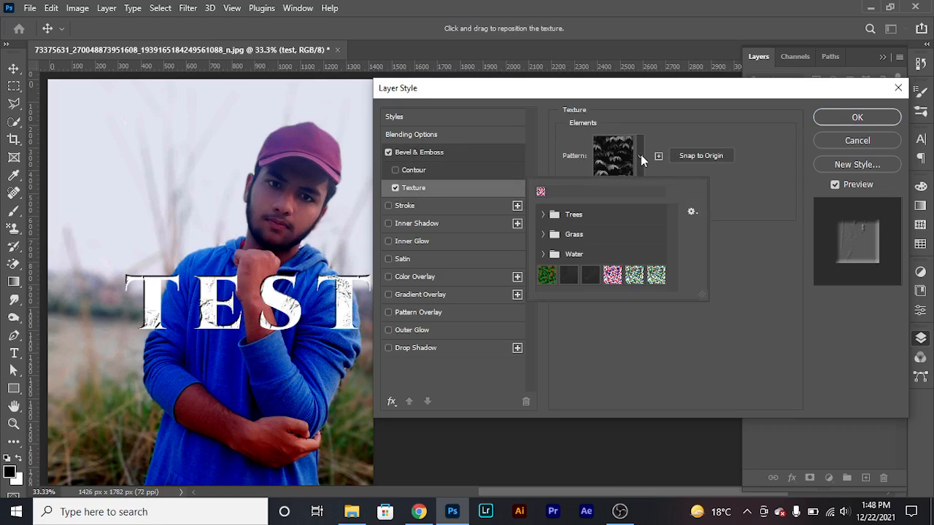
{"action": "left_click", "coordinate": [615, 273]}
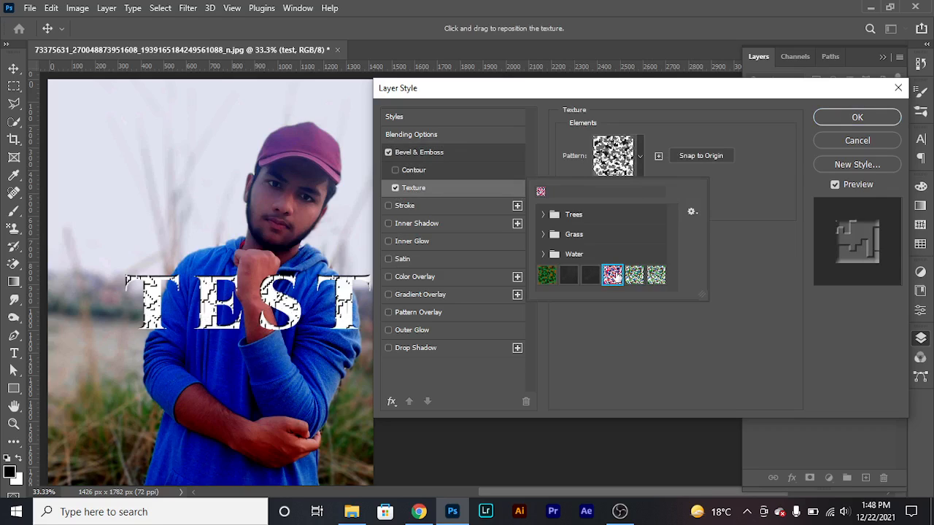
{"action": "left_click", "coordinate": [632, 278]}
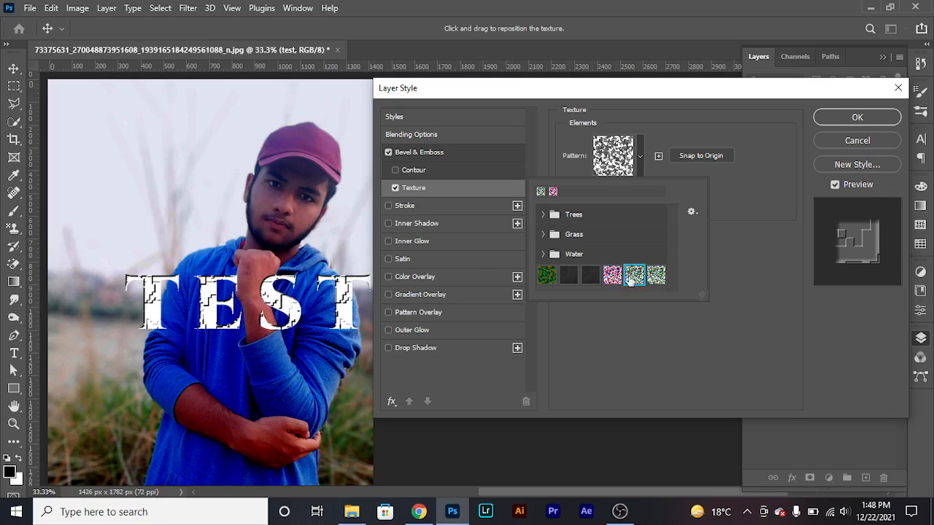
{"action": "left_click", "coordinate": [657, 277]}
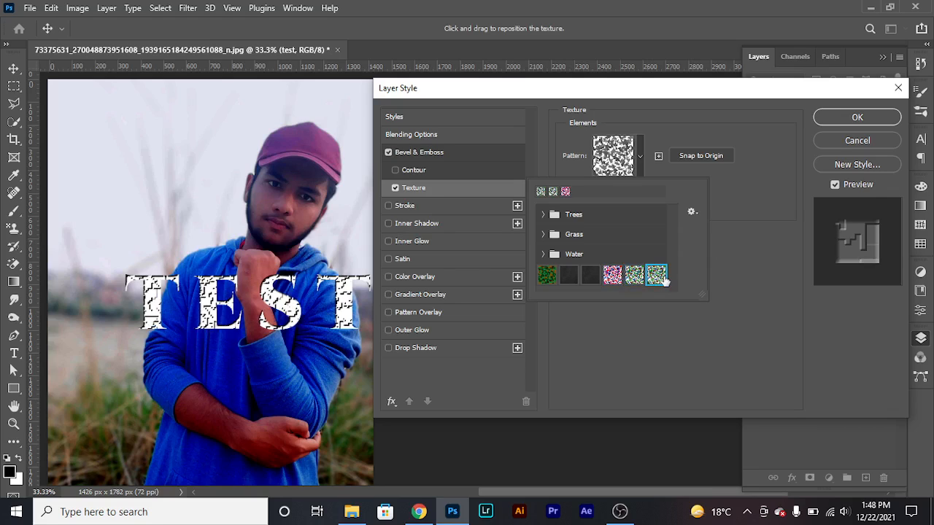
{"action": "left_click", "coordinate": [635, 278]}
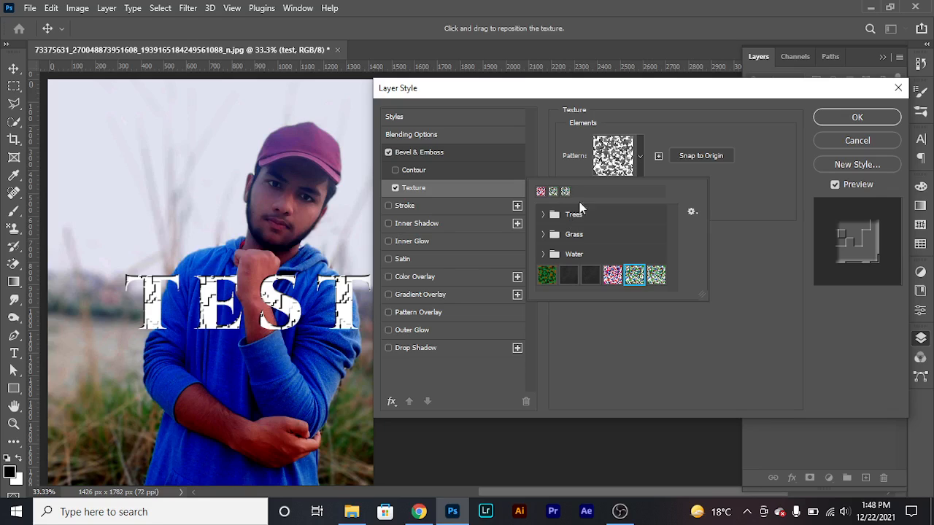
{"action": "left_click", "coordinate": [545, 277]}
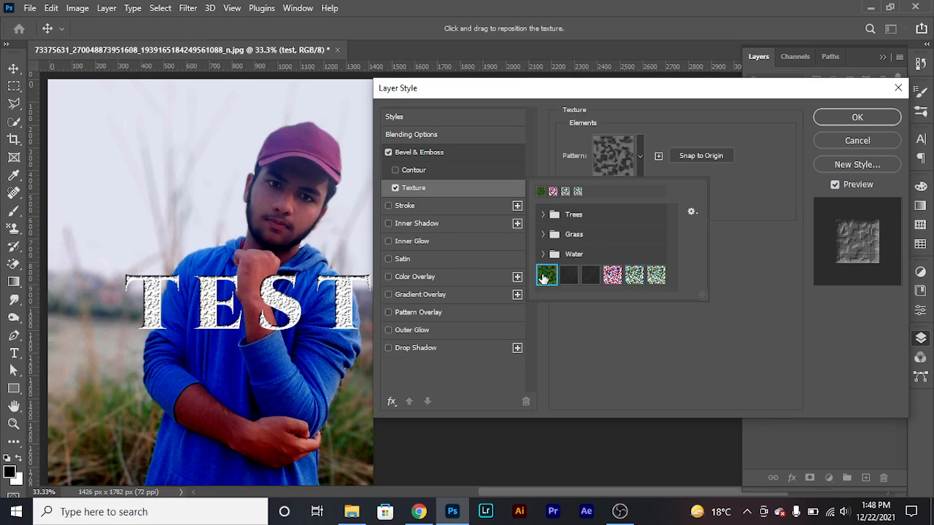
{"action": "left_click", "coordinate": [584, 321]}
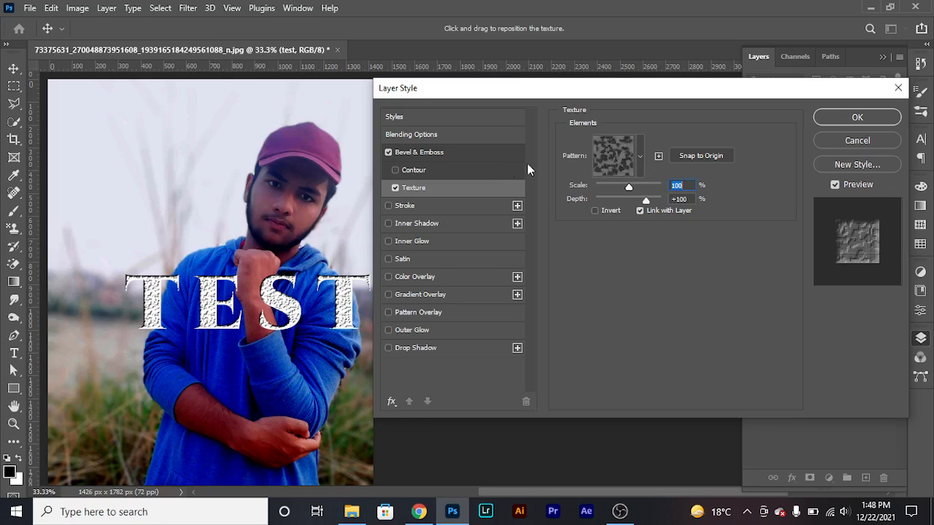
Turn off Texture and Contour on the TEST text, keeping Bevel & Emboss enabled with its settings shown
{"action": "left_click", "coordinate": [395, 170]}
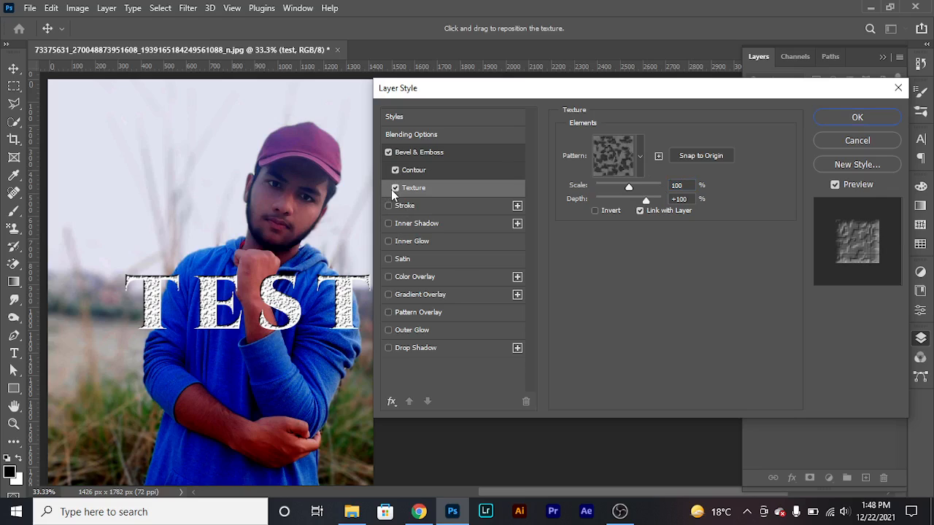
{"action": "left_click", "coordinate": [394, 187]}
{"action": "left_click", "coordinate": [394, 170]}
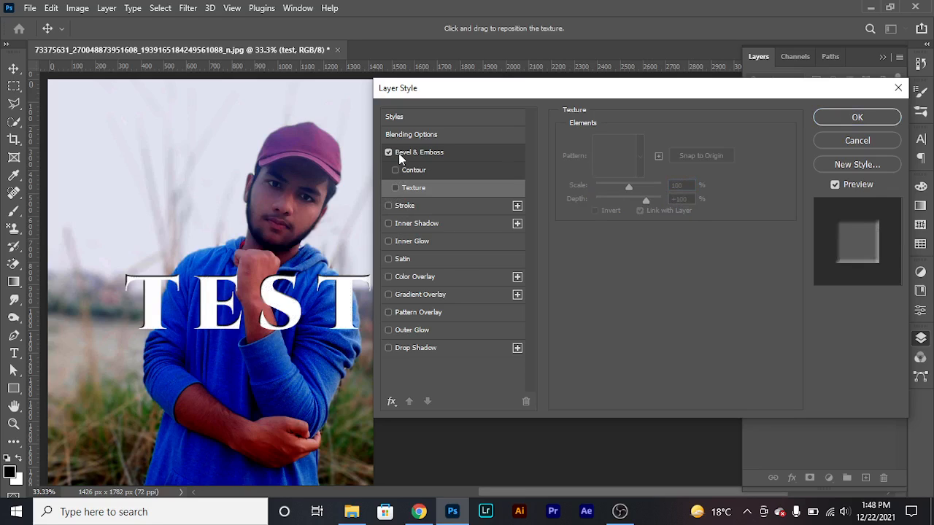
{"action": "left_click", "coordinate": [389, 153]}
{"action": "left_click", "coordinate": [400, 155]}
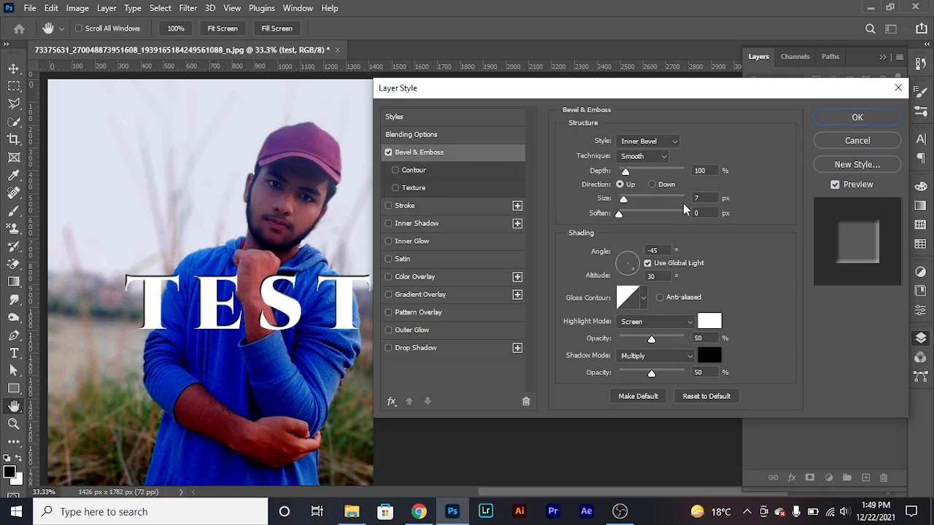
Try reshaping the Bevel & Emboss gloss contour into a custom wavy curve with three added points, and cancel the edit
{"action": "left_click", "coordinate": [631, 300]}
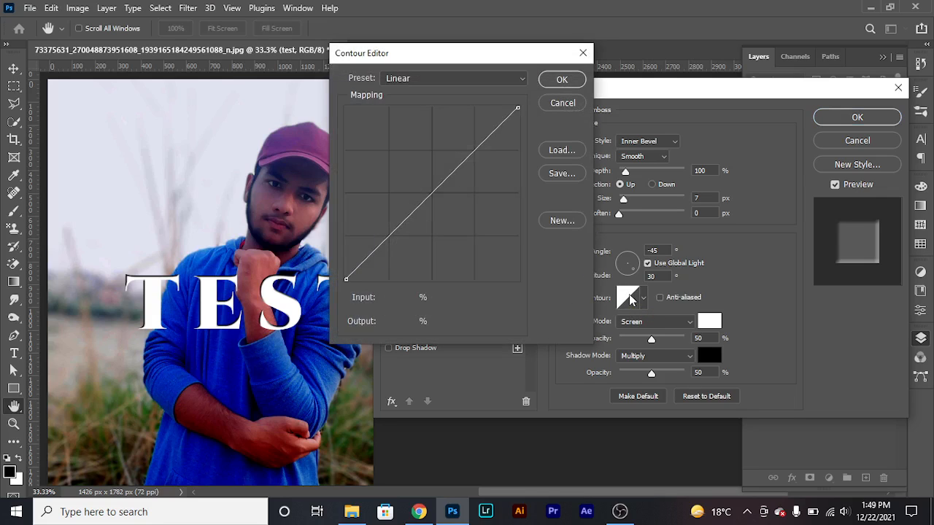
{"action": "left_click_drag", "start_coordinate": [431, 191], "coordinate": [441, 202]}
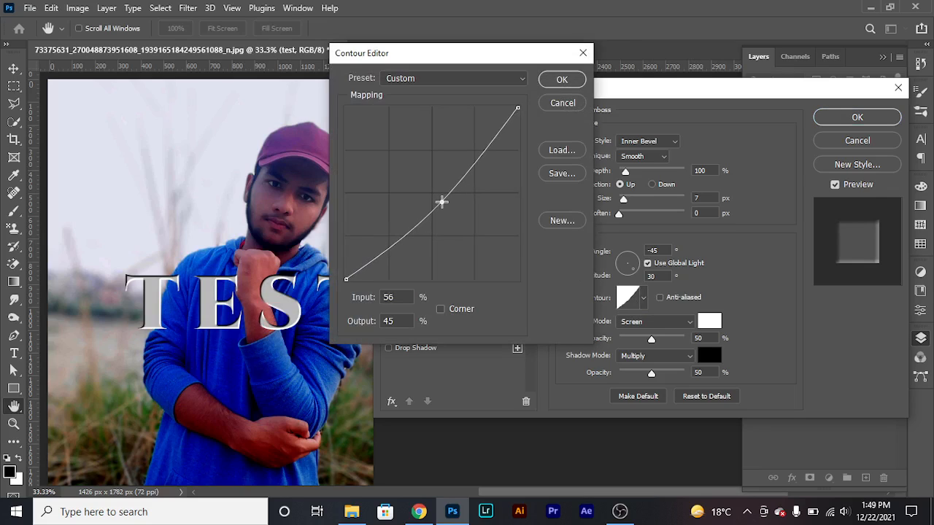
{"action": "left_click_drag", "start_coordinate": [390, 245], "coordinate": [382, 233]}
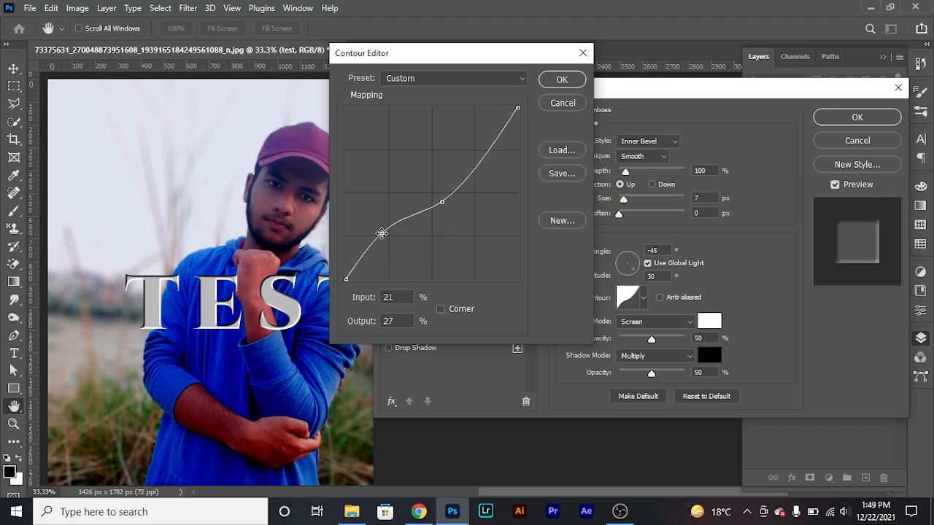
{"action": "left_click_drag", "start_coordinate": [478, 154], "coordinate": [474, 149]}
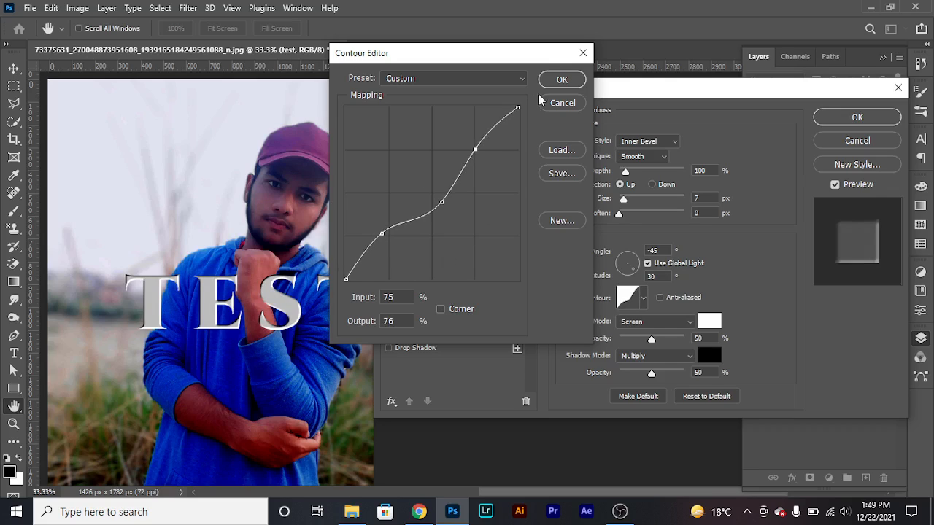
{"action": "left_click_drag", "start_coordinate": [475, 149], "coordinate": [467, 143]}
{"action": "mouse_move", "coordinate": [440, 202]}
{"action": "left_mouse_down"}
{"action": "mouse_move", "coordinate": [439, 210]}
{"action": "mouse_move", "coordinate": [444, 198]}
{"action": "left_mouse_up"}
{"action": "left_click_drag", "start_coordinate": [382, 233], "coordinate": [388, 229]}
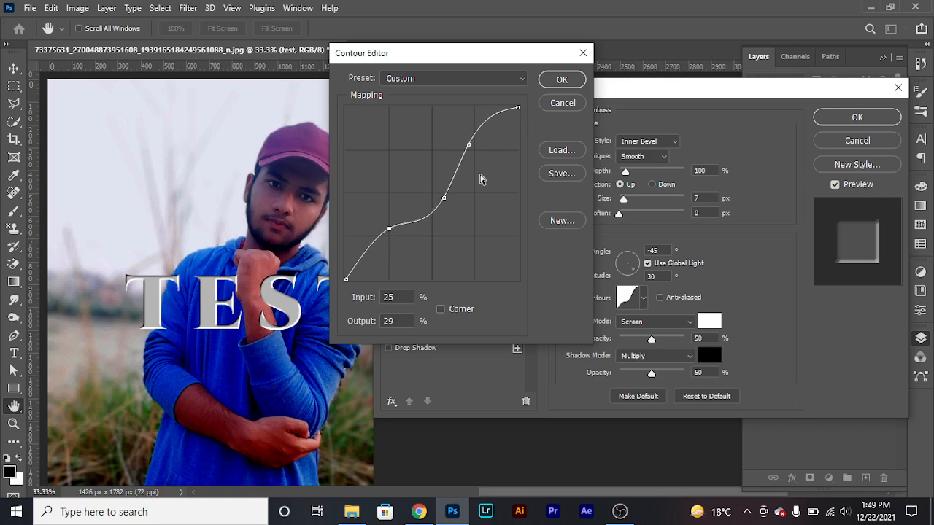
{"action": "left_click", "coordinate": [562, 103]}
Enable Contour under Bevel & Emboss on the TEST text and try several contour presets, ending with the quarter-round curve
{"action": "left_click", "coordinate": [413, 171]}
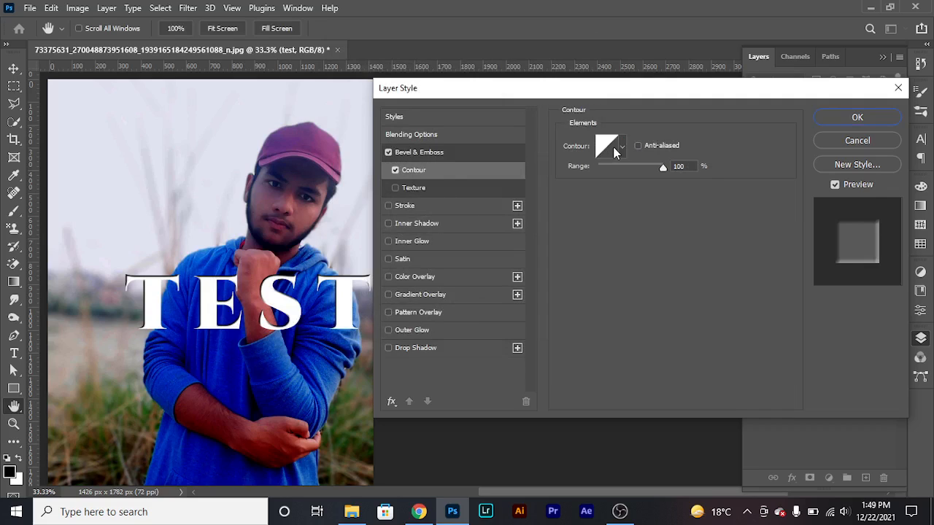
{"action": "left_click", "coordinate": [622, 146]}
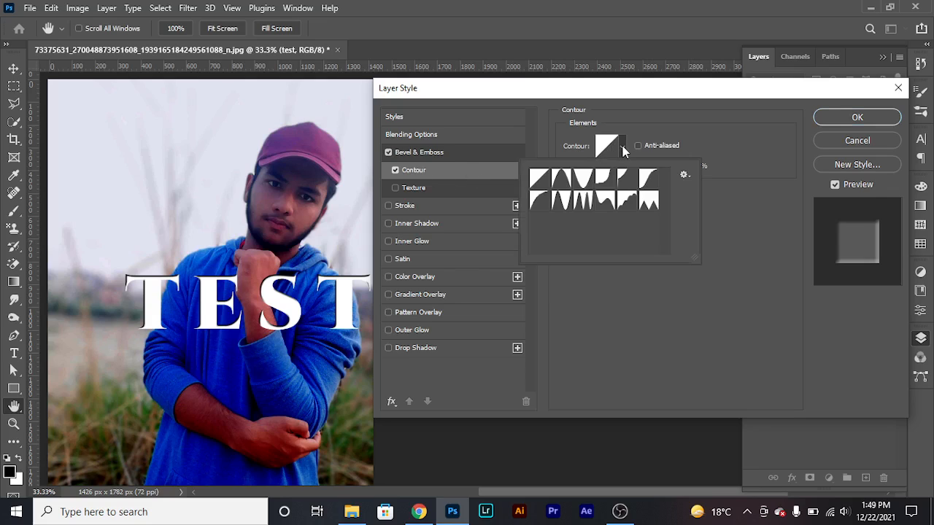
{"action": "left_click", "coordinate": [560, 185]}
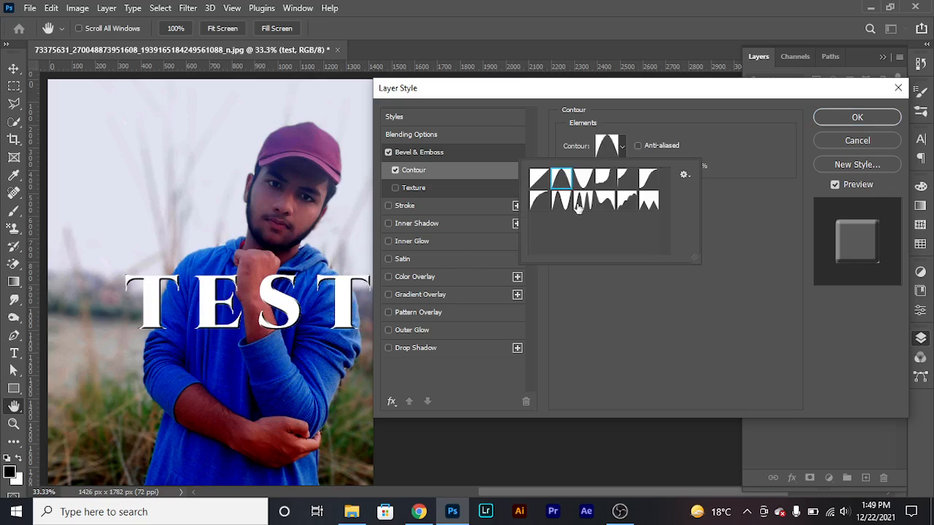
{"action": "left_click", "coordinate": [584, 179]}
{"action": "left_click", "coordinate": [602, 178]}
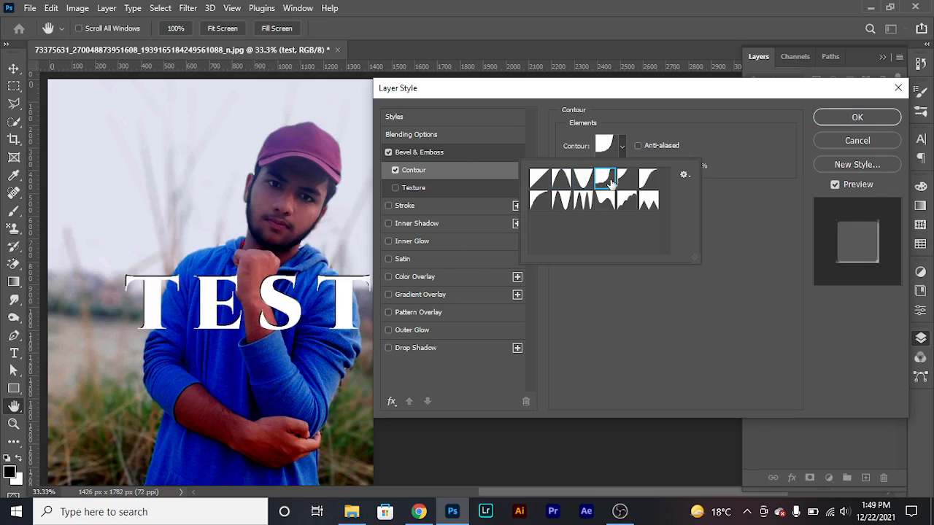
{"action": "left_click", "coordinate": [627, 179]}
{"action": "left_click", "coordinate": [649, 181]}
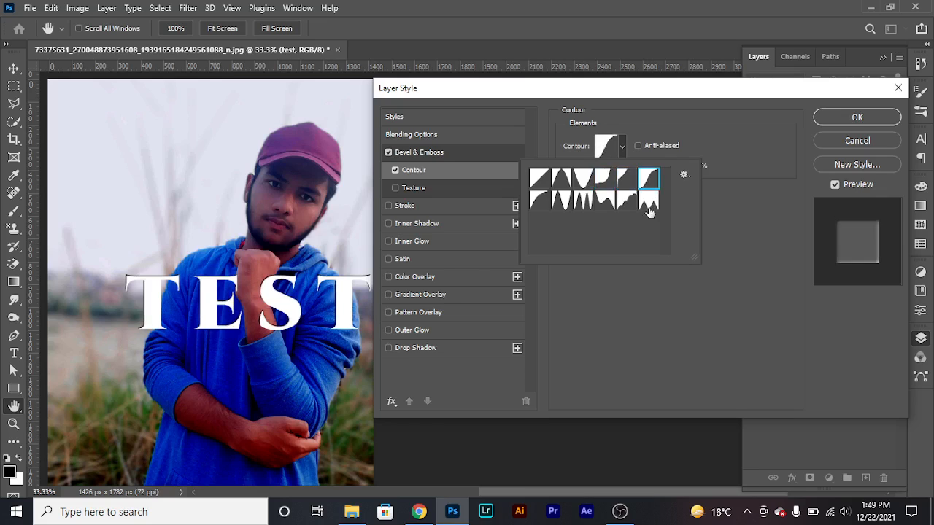
{"action": "left_click", "coordinate": [649, 204]}
{"action": "left_click", "coordinate": [601, 204]}
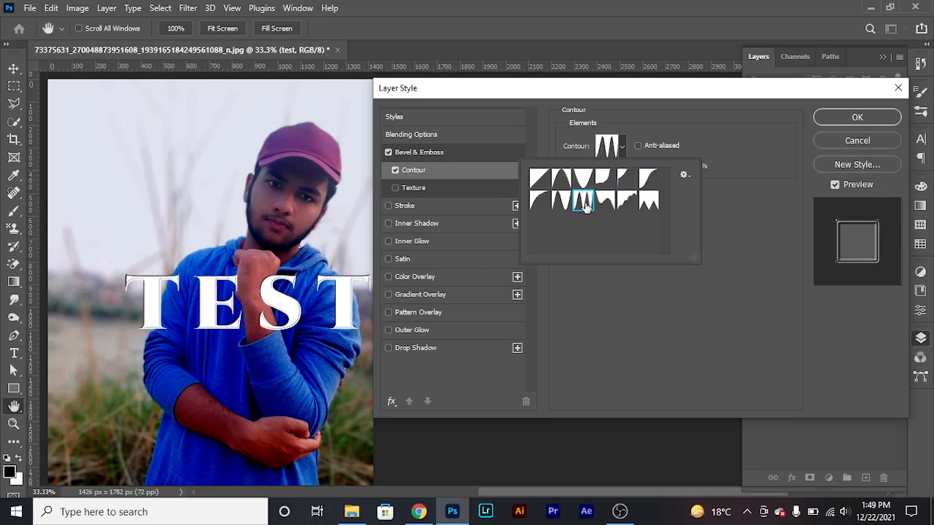
{"action": "left_click", "coordinate": [563, 204]}
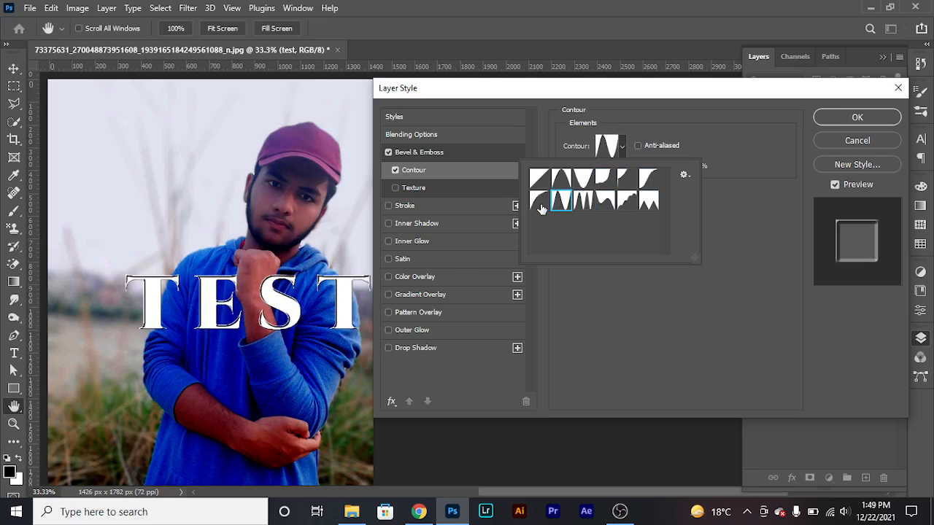
{"action": "left_click", "coordinate": [539, 204]}
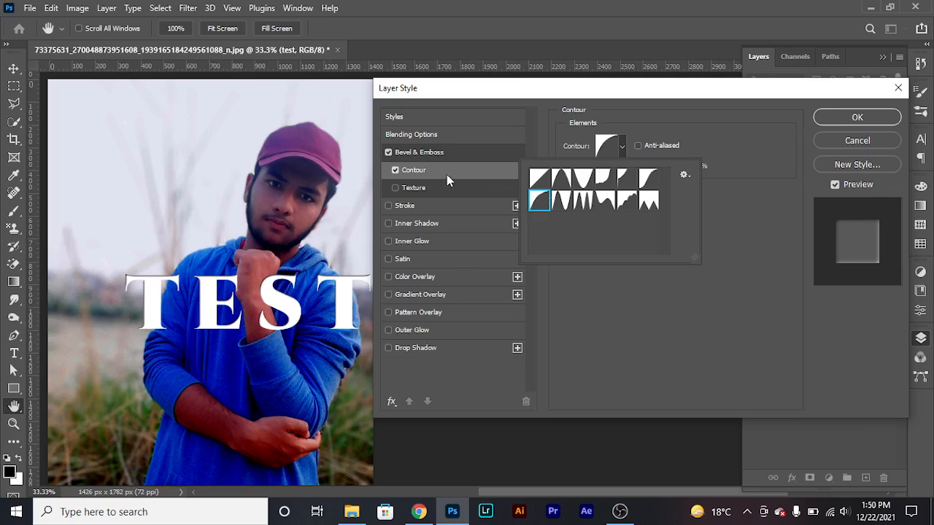
Toggle Bevel & Emboss off and on for comparison, and discard the layer style changes
{"action": "left_click", "coordinate": [389, 153]}
{"action": "left_click", "coordinate": [389, 153]}
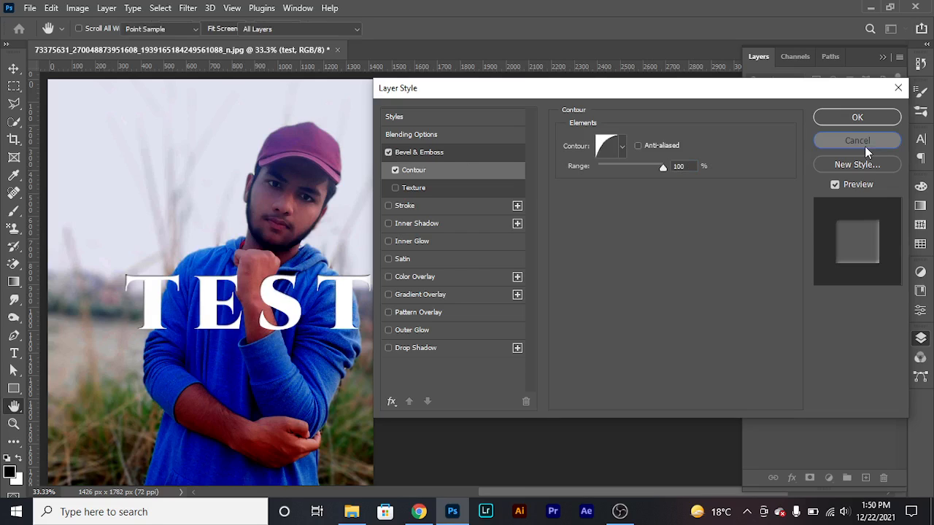
{"action": "left_click", "coordinate": [865, 148]}
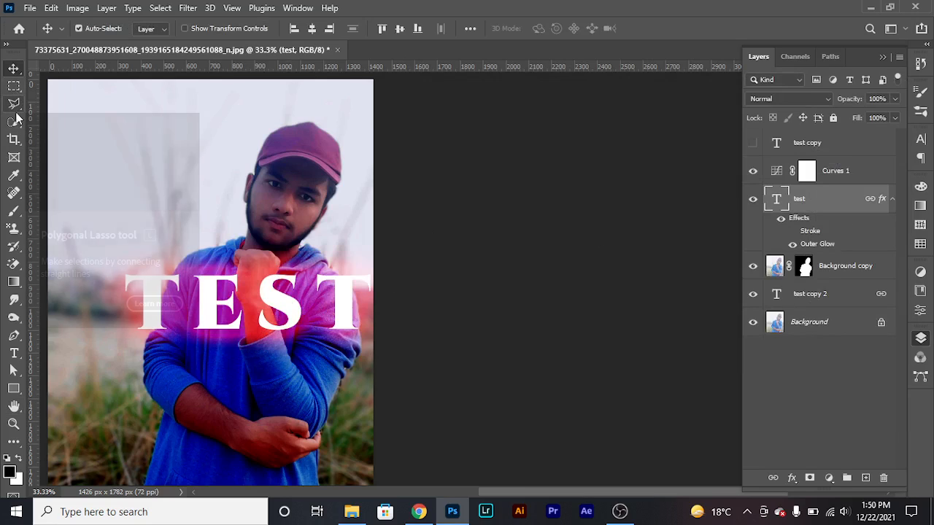
Hide the test copy 2 layer and show the test and test copy text layers
{"action": "left_click", "coordinate": [752, 201]}
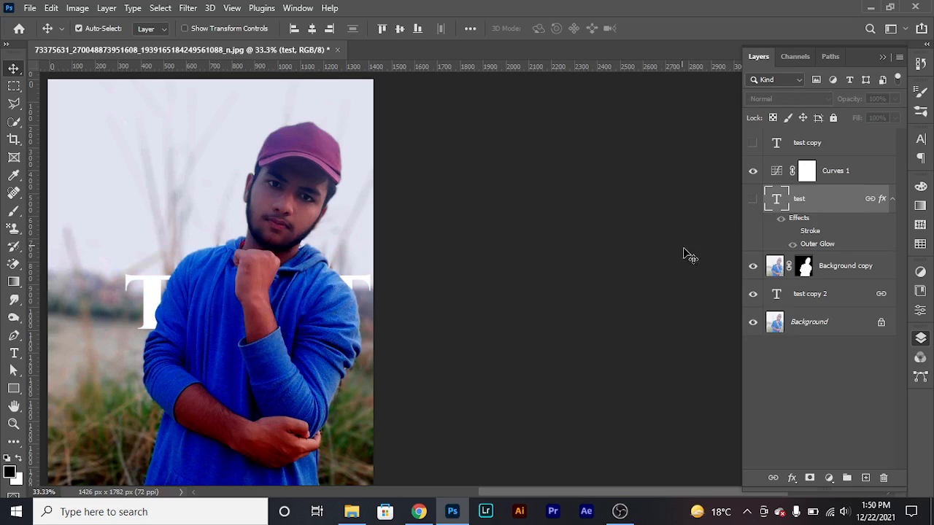
{"action": "left_click", "coordinate": [752, 294]}
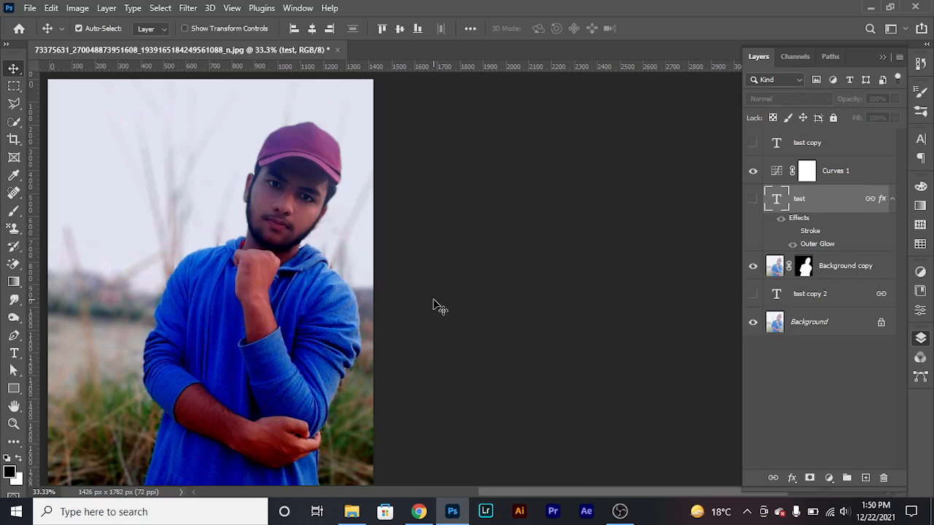
{"action": "left_click", "coordinate": [753, 200]}
{"action": "left_click", "coordinate": [753, 144]}
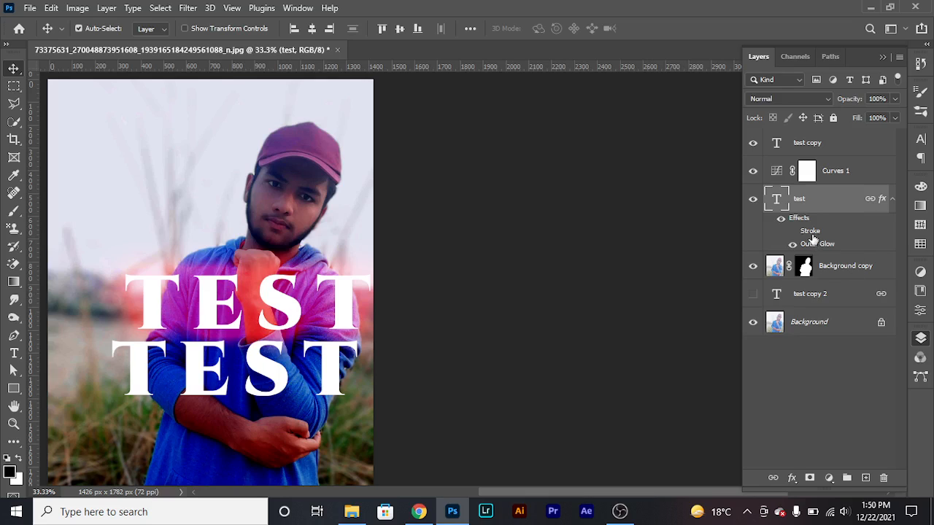
Copy the layer style of the test layer and paste it onto the test copy layer
{"action": "right_click", "coordinate": [798, 220]}
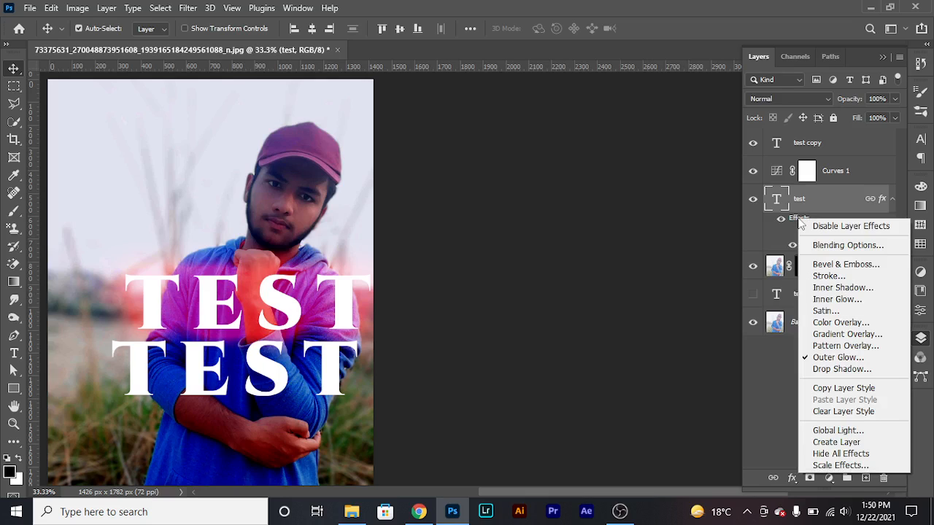
{"action": "left_click", "coordinate": [863, 387]}
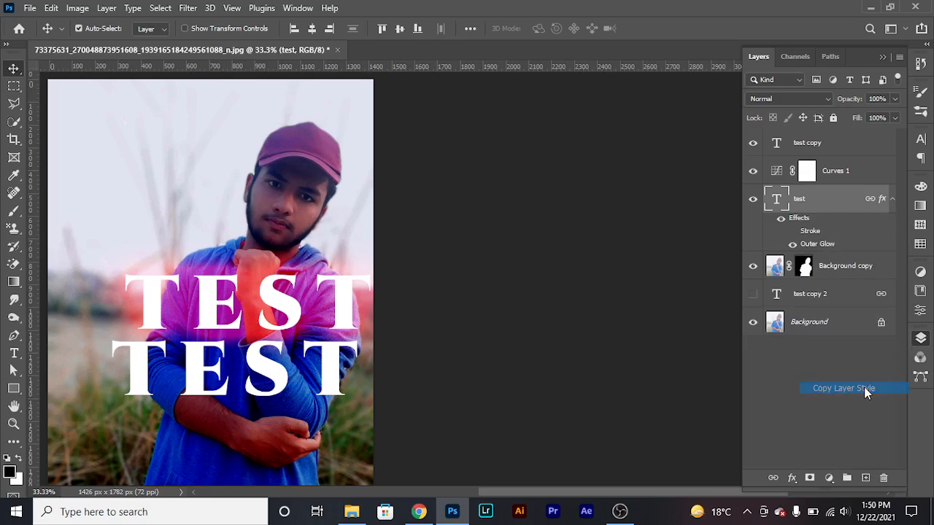
{"action": "left_click", "coordinate": [809, 147]}
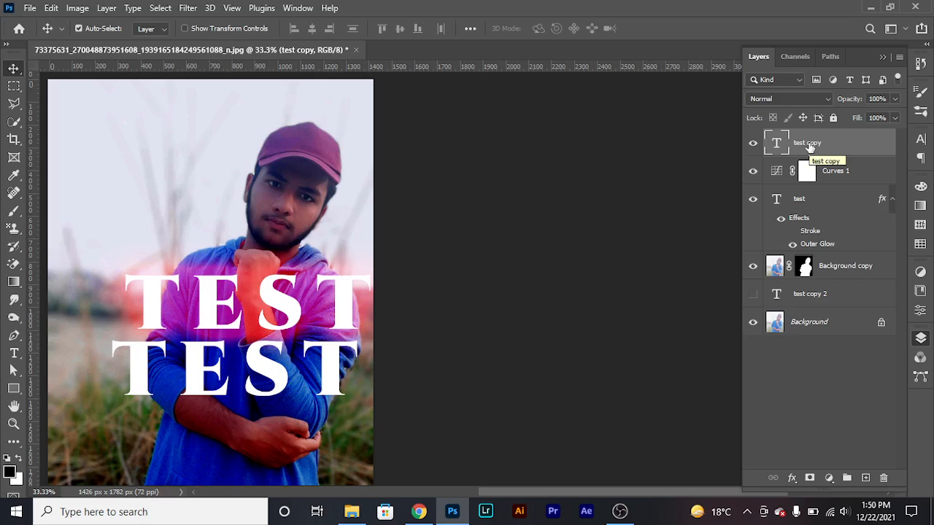
{"action": "right_click", "coordinate": [810, 146]}
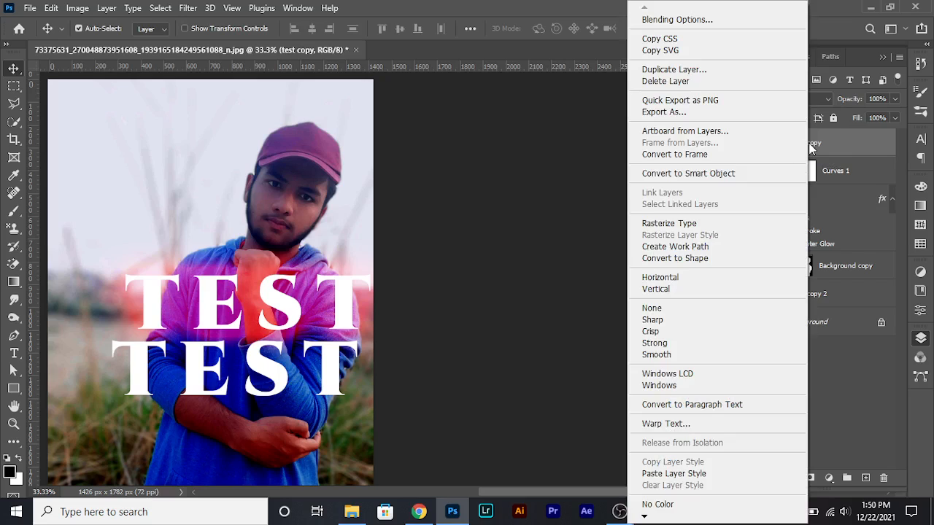
{"action": "left_click", "coordinate": [697, 474]}
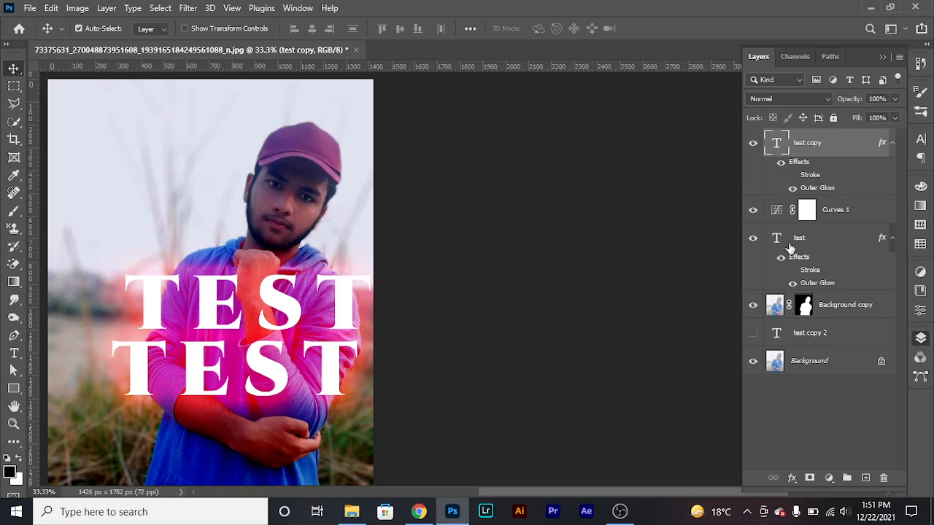
Hide the test and test copy text layers, and duplicate the Background layer
{"action": "left_click", "coordinate": [752, 238]}
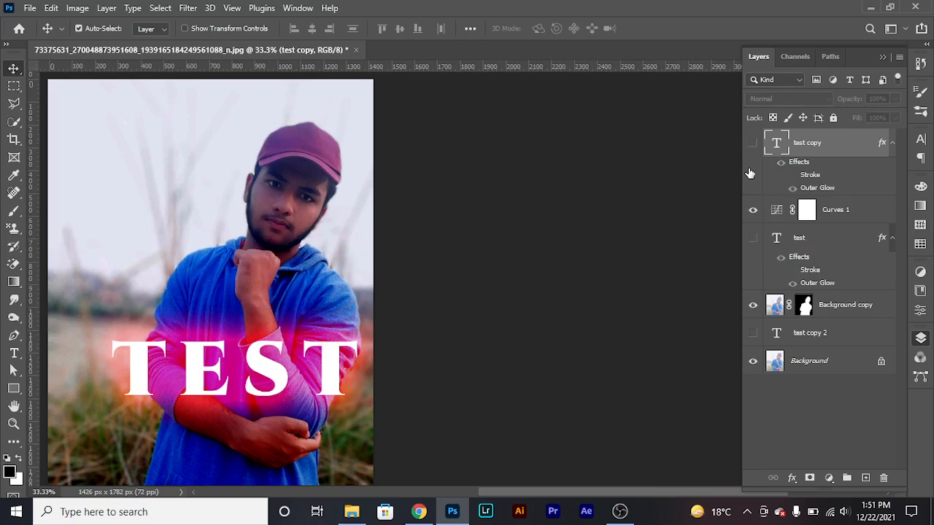
{"action": "left_click", "coordinate": [753, 143]}
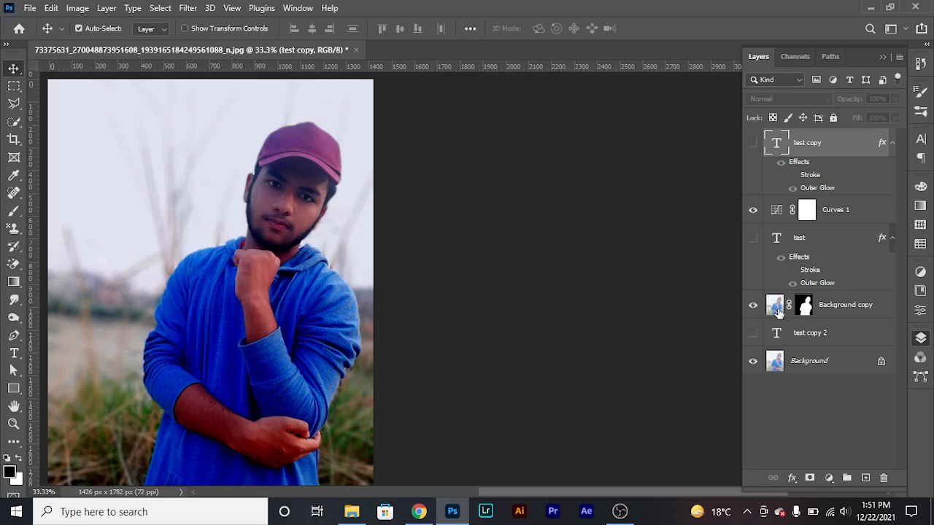
{"action": "left_click", "coordinate": [778, 311]}
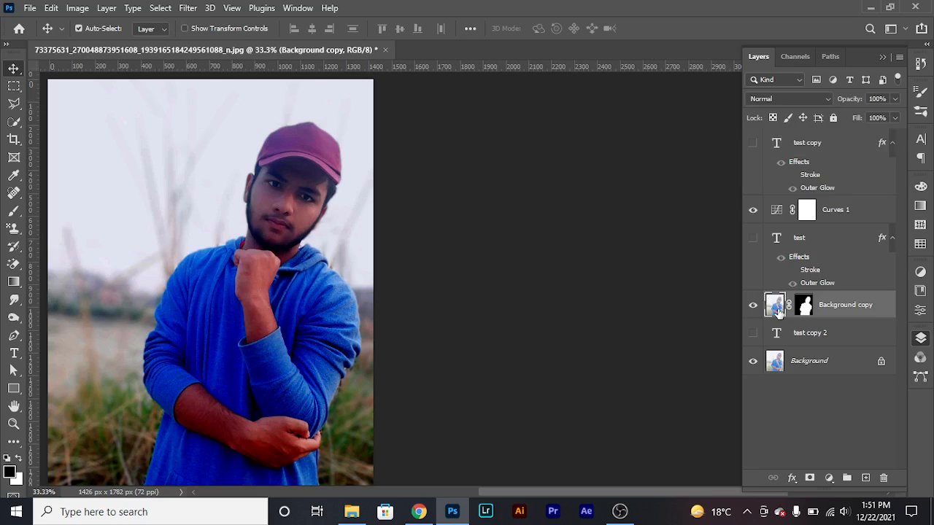
{"action": "left_click", "coordinate": [776, 362]}
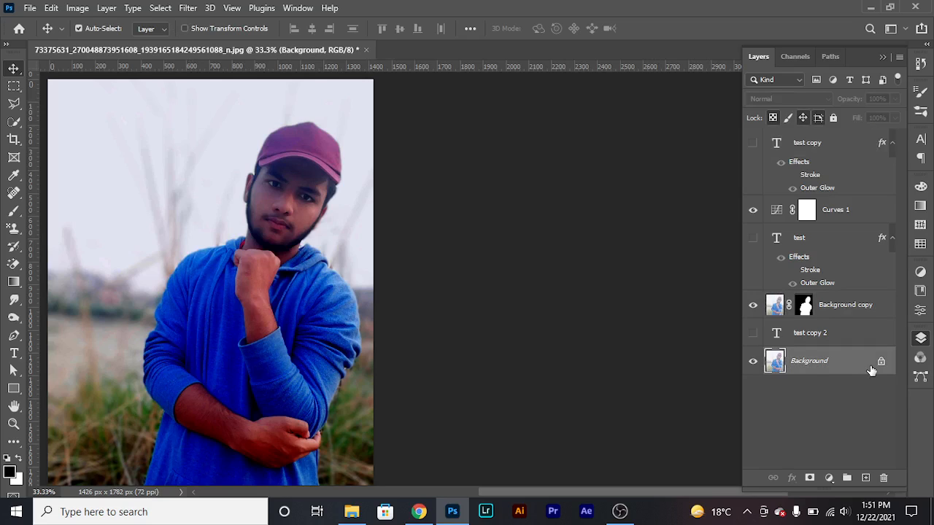
{"action": "key", "text": "ctrl+j"}
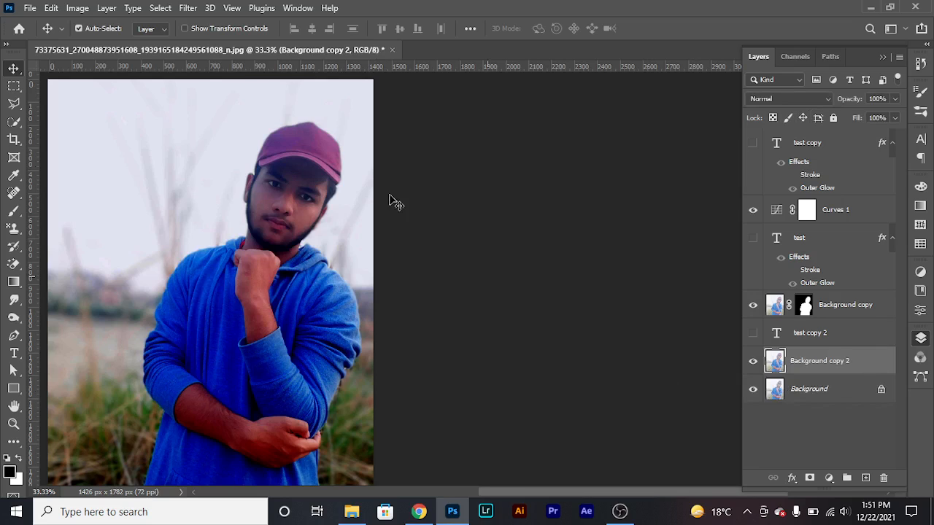
{"action": "left_click", "coordinate": [188, 8]}
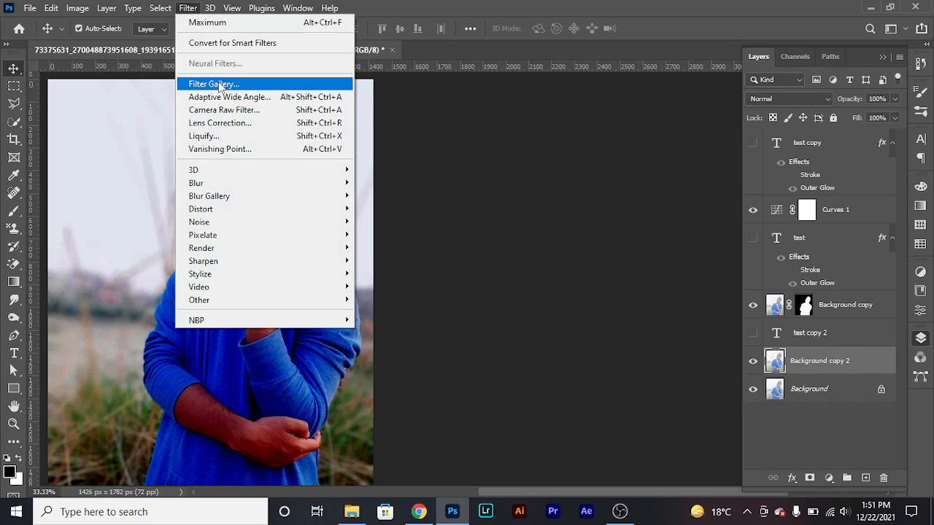
{"action": "mouse_move", "coordinate": [70, 9]}
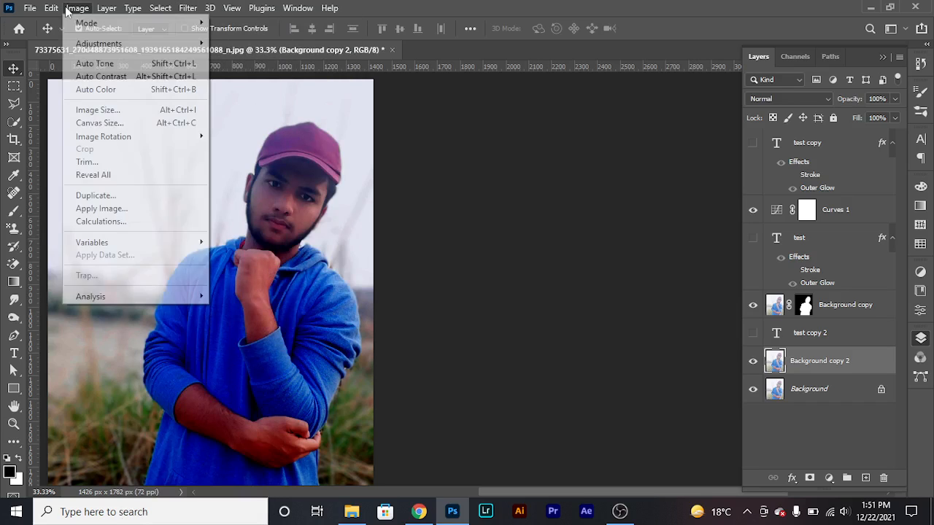
{"action": "left_click", "coordinate": [465, 141]}
{"action": "left_click", "coordinate": [200, 7]}
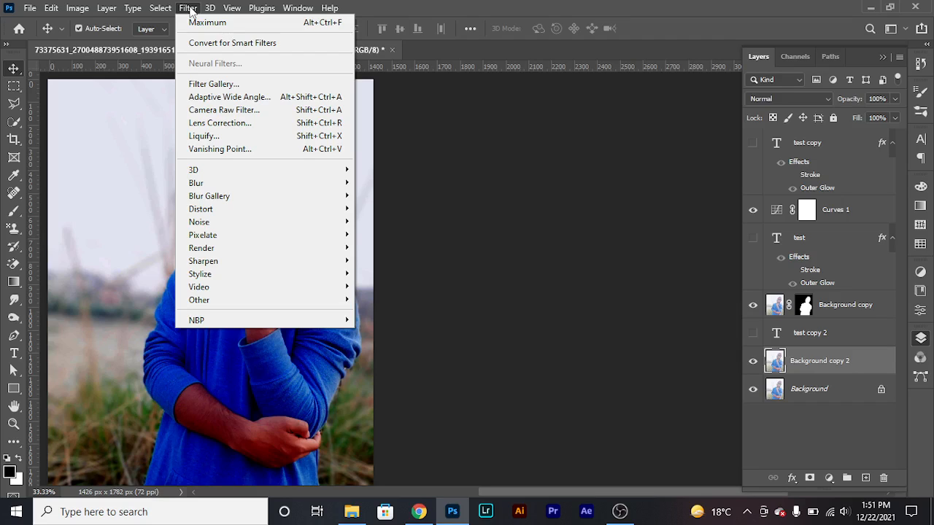
{"action": "left_click", "coordinate": [223, 85]}
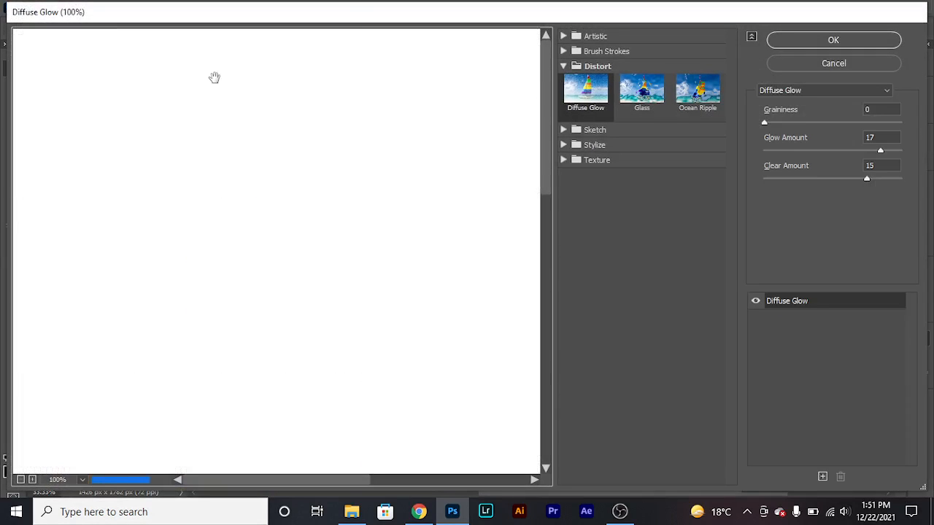
{"action": "left_click", "coordinate": [563, 36]}
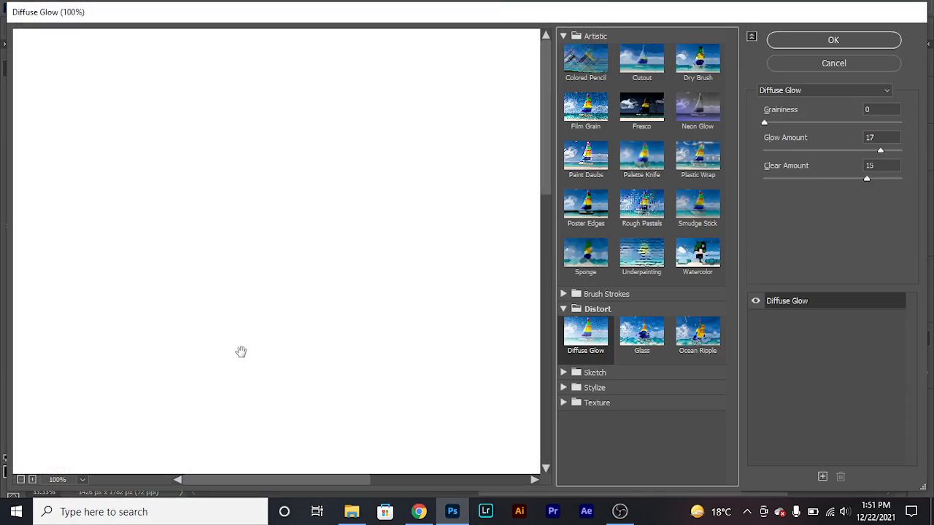
{"action": "left_click", "coordinate": [21, 479]}
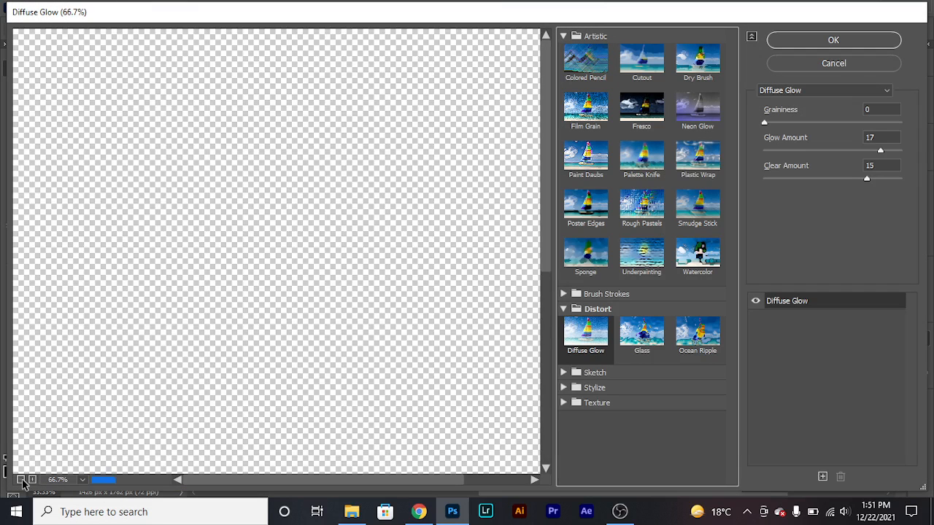
{"action": "left_click", "coordinate": [21, 480]}
{"action": "left_click", "coordinate": [21, 479]}
{"action": "left_click", "coordinate": [22, 480]}
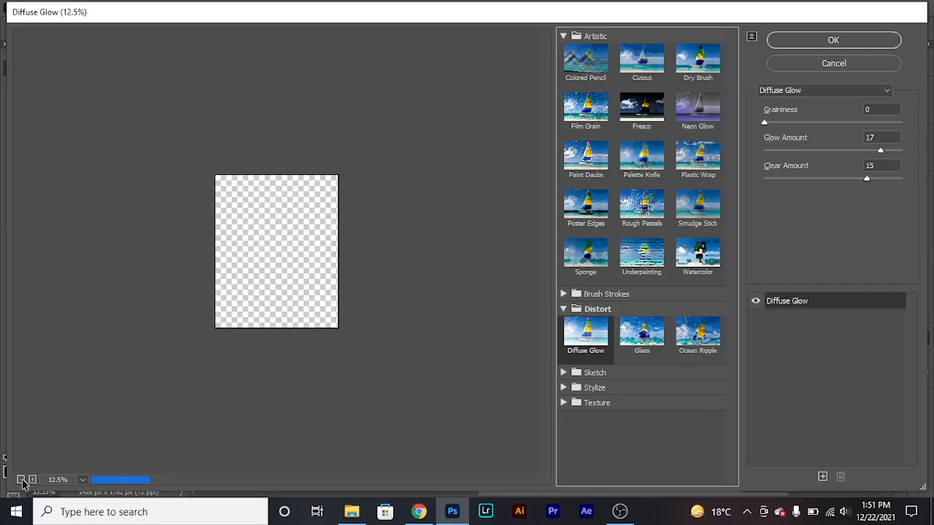
{"action": "left_click", "coordinate": [833, 64]}
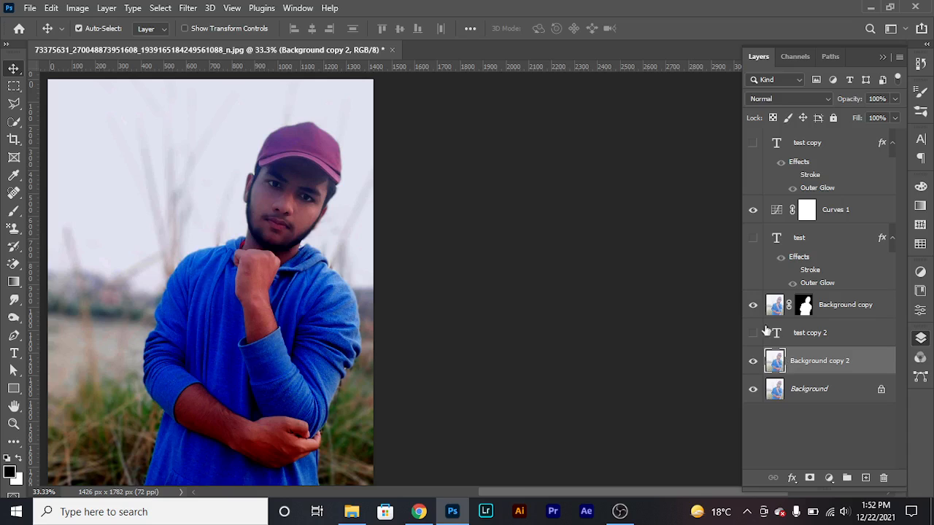
Open the Filter Gallery for the Background copy 2 layer and preview the Artistic Film Grain filter on the whole image
{"action": "left_click", "coordinate": [187, 8]}
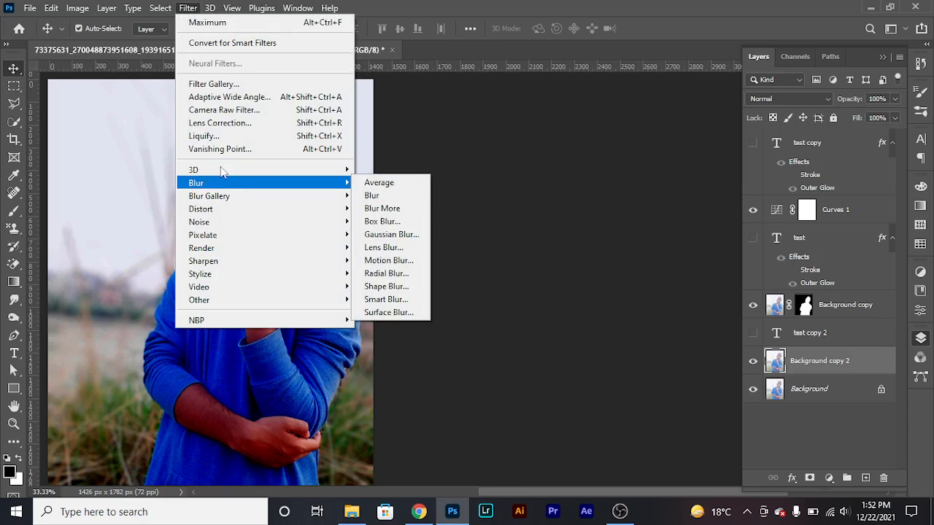
{"action": "left_click", "coordinate": [231, 85]}
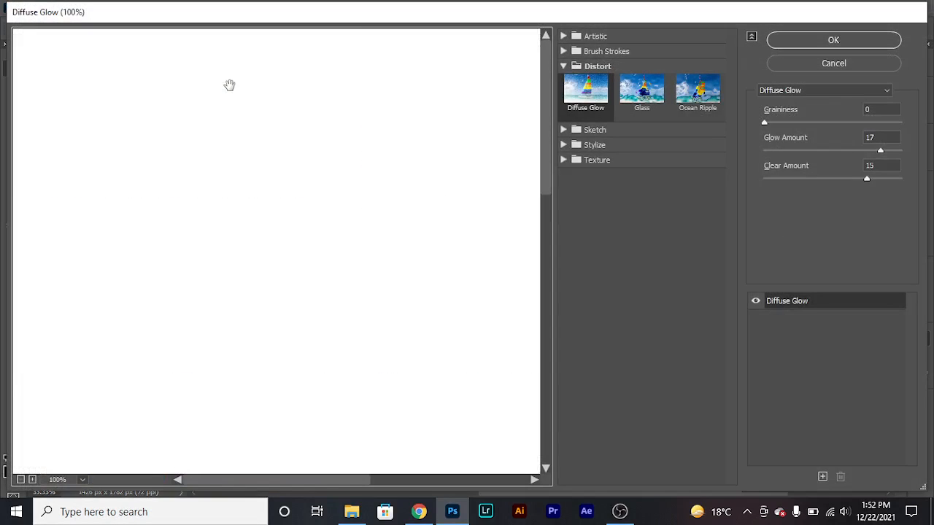
{"action": "left_click", "coordinate": [564, 37]}
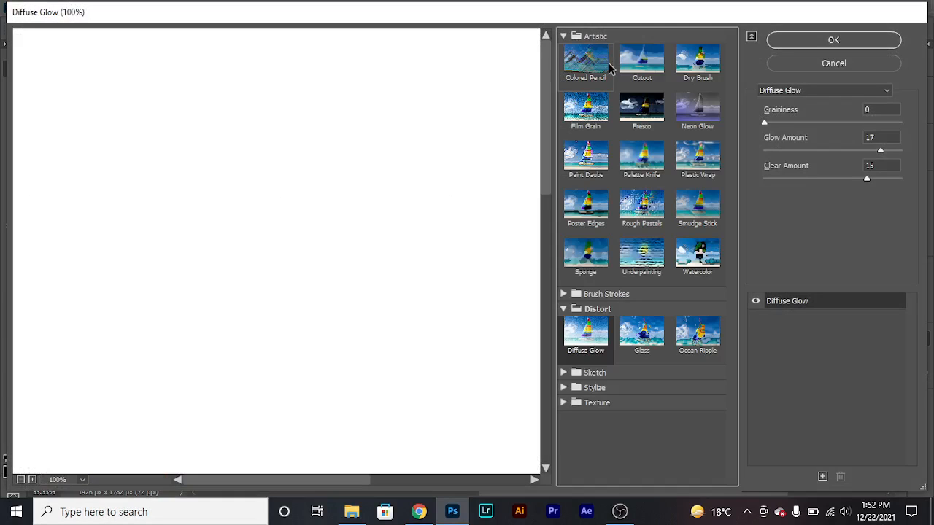
{"action": "left_click", "coordinate": [20, 480]}
{"action": "left_click", "coordinate": [20, 480]}
{"action": "left_click", "coordinate": [19, 480]}
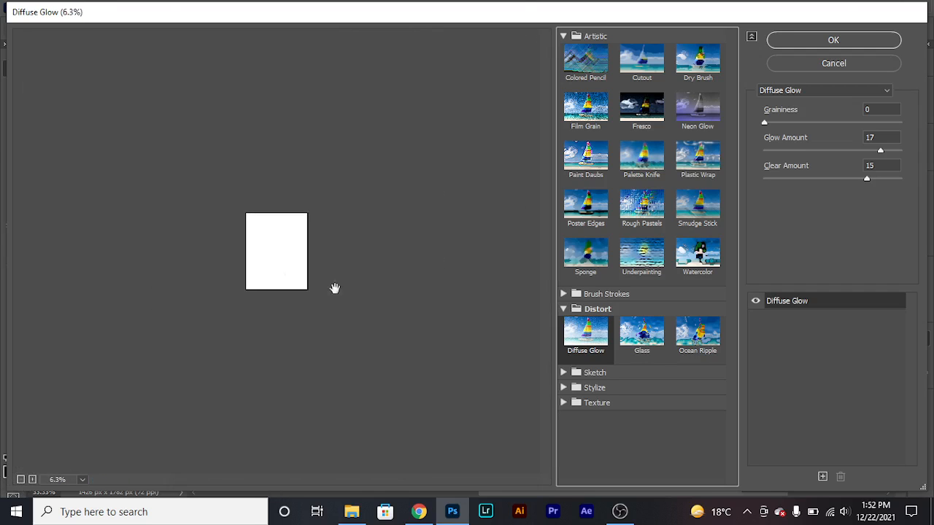
{"action": "left_click", "coordinate": [580, 113]}
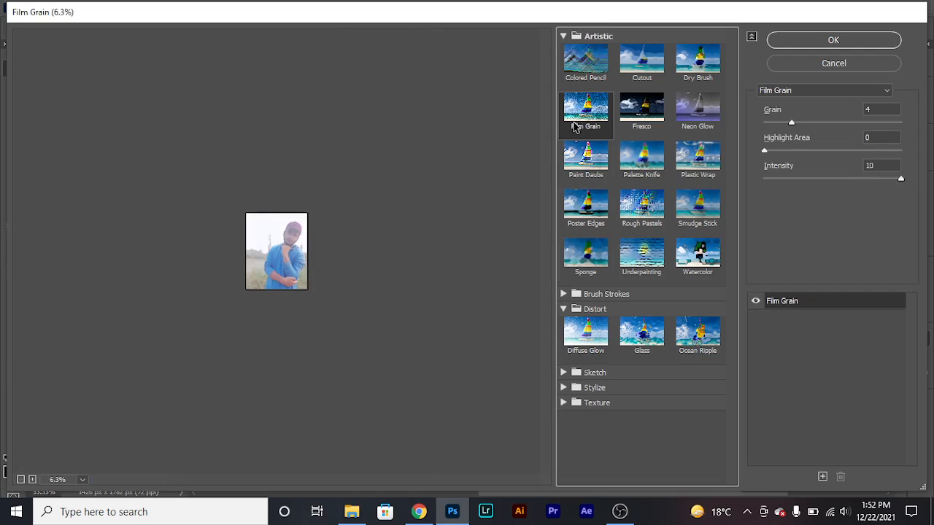
Try Colored Pencil with Pencil Width 9, and Cutout with Number of Levels 5 and Edge Simplicity 5
{"action": "left_click", "coordinate": [588, 64]}
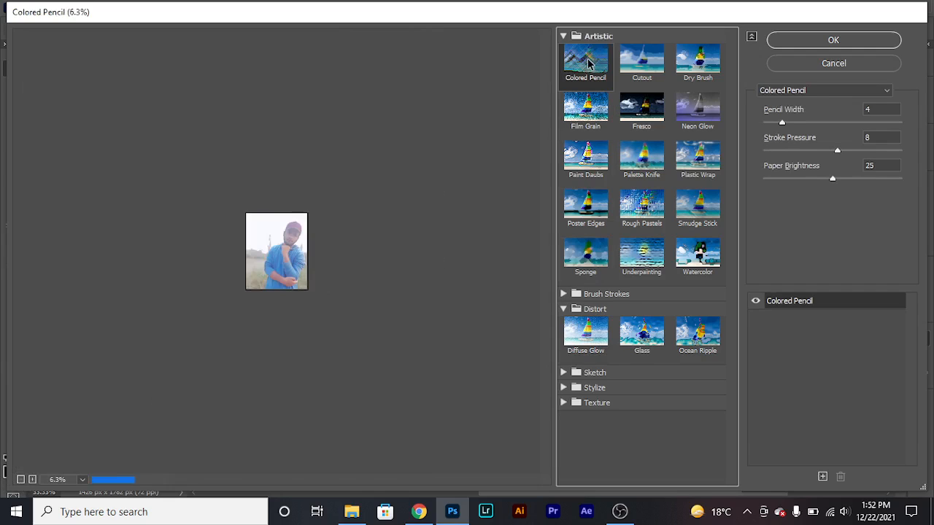
{"action": "left_click", "coordinate": [32, 479]}
{"action": "left_click", "coordinate": [32, 479]}
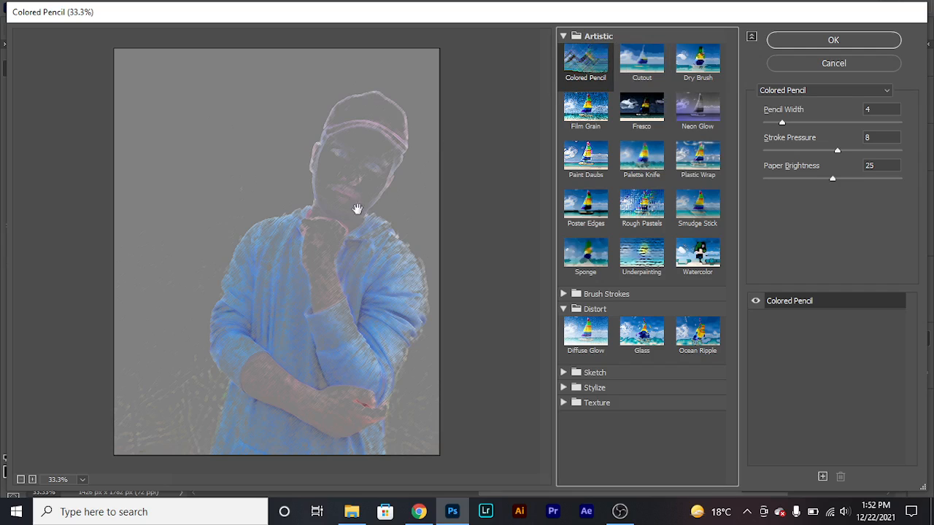
{"action": "mouse_move", "coordinate": [782, 123]}
{"action": "left_mouse_down"}
{"action": "mouse_move", "coordinate": [835, 125]}
{"action": "mouse_move", "coordinate": [810, 125]}
{"action": "mouse_move", "coordinate": [838, 153]}
{"action": "mouse_move", "coordinate": [855, 151]}
{"action": "mouse_move", "coordinate": [782, 153]}
{"action": "mouse_move", "coordinate": [837, 153]}
{"action": "left_mouse_up"}
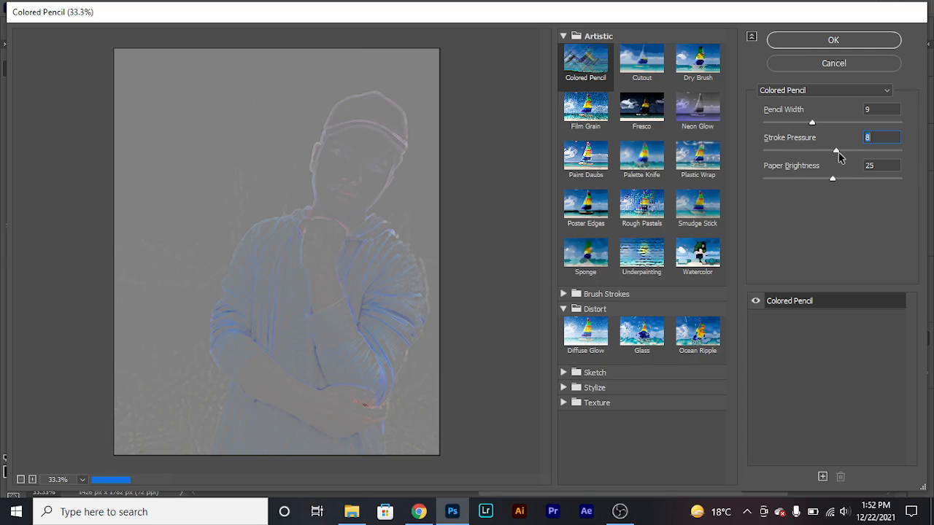
{"action": "left_click", "coordinate": [652, 64]}
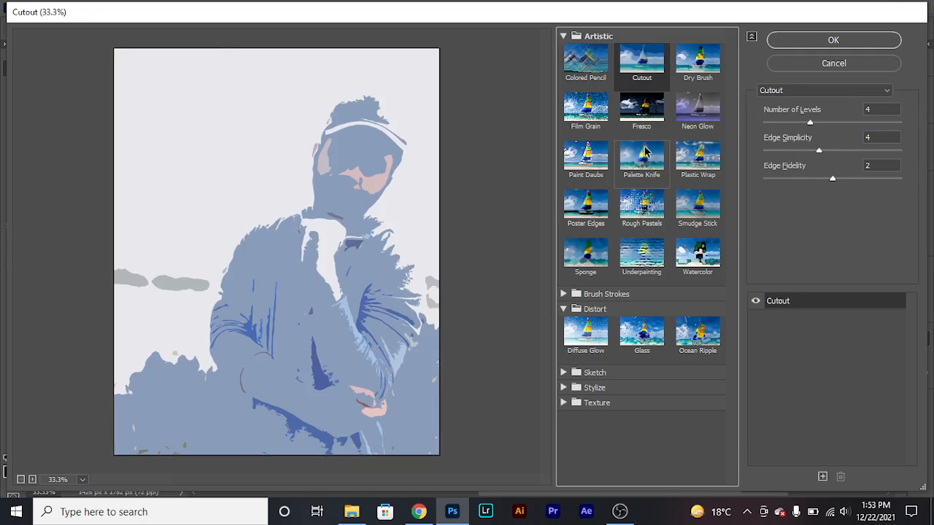
{"action": "left_click_drag", "start_coordinate": [805, 123], "coordinate": [836, 152]}
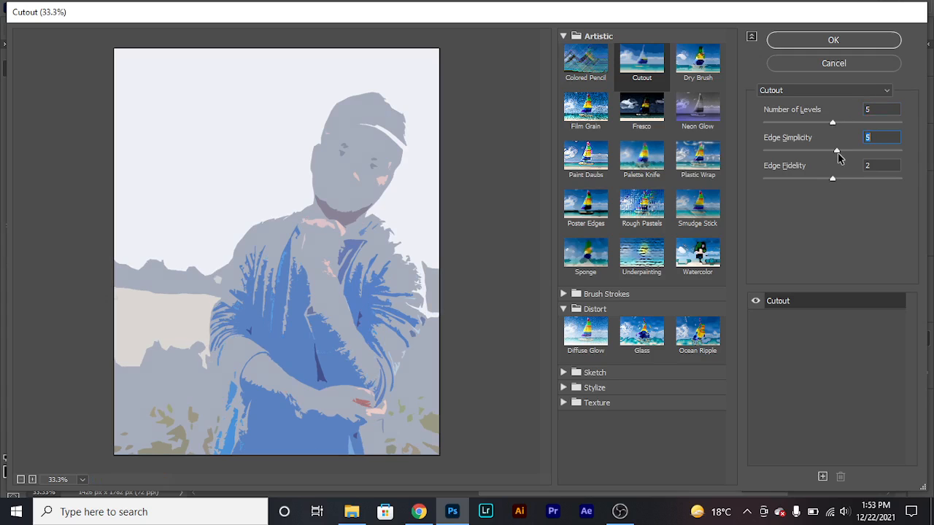
Preview the Artistic filters Dry Brush, Film Grain, Fresco, Neon Glow, Plastic Wrap, Palette Knife and Paint Daubs on the portrait
{"action": "left_click", "coordinate": [693, 62]}
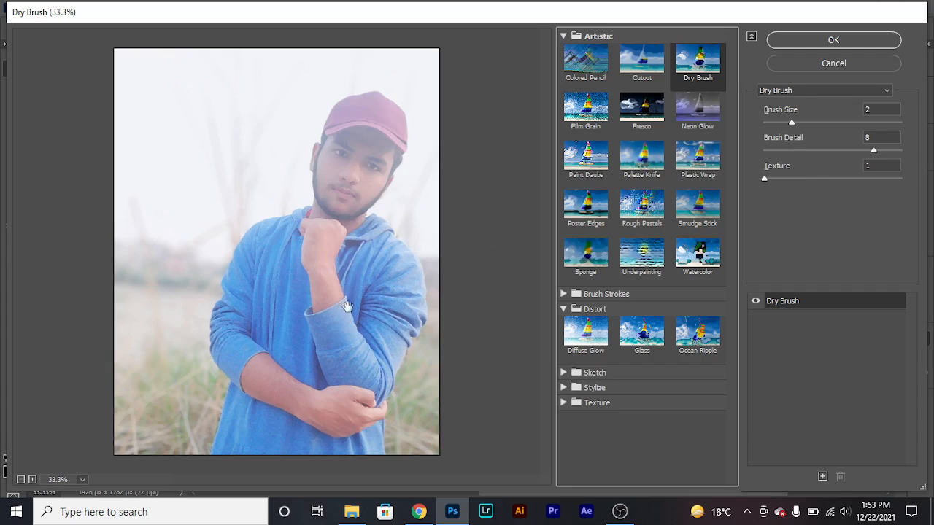
{"action": "left_click", "coordinate": [587, 109]}
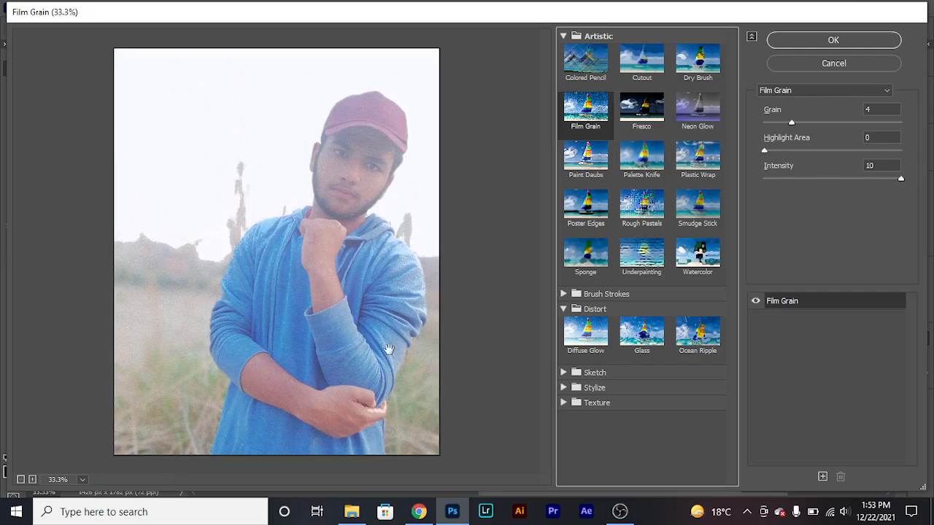
{"action": "left_click", "coordinate": [641, 109]}
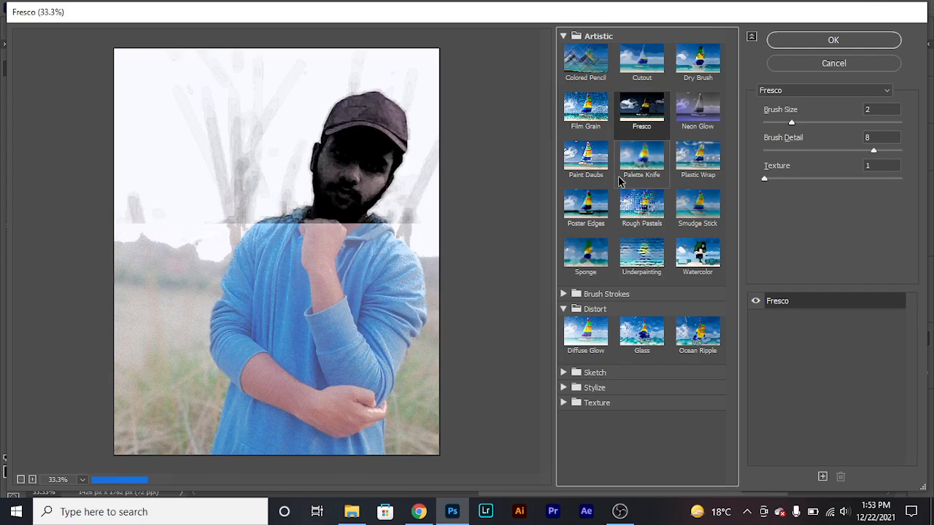
{"action": "left_click", "coordinate": [698, 109]}
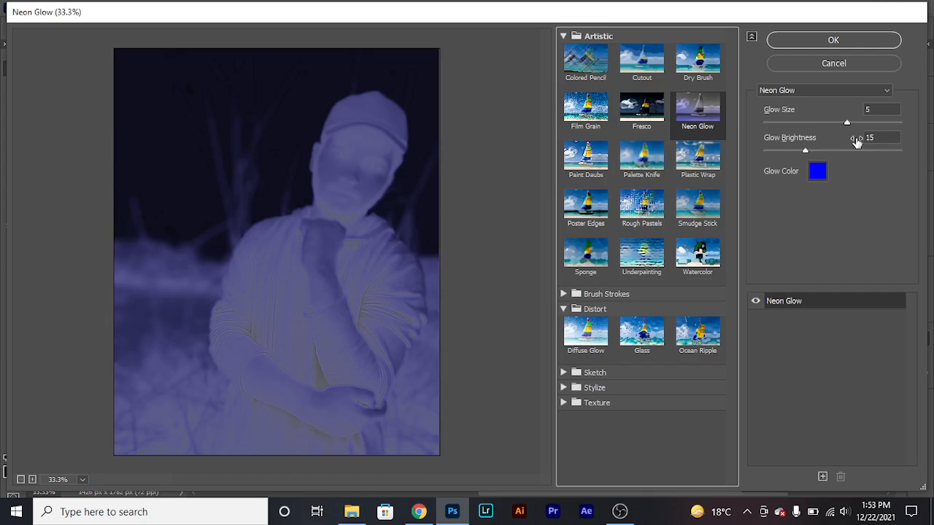
{"action": "left_click", "coordinate": [697, 155]}
{"action": "left_click", "coordinate": [641, 155]}
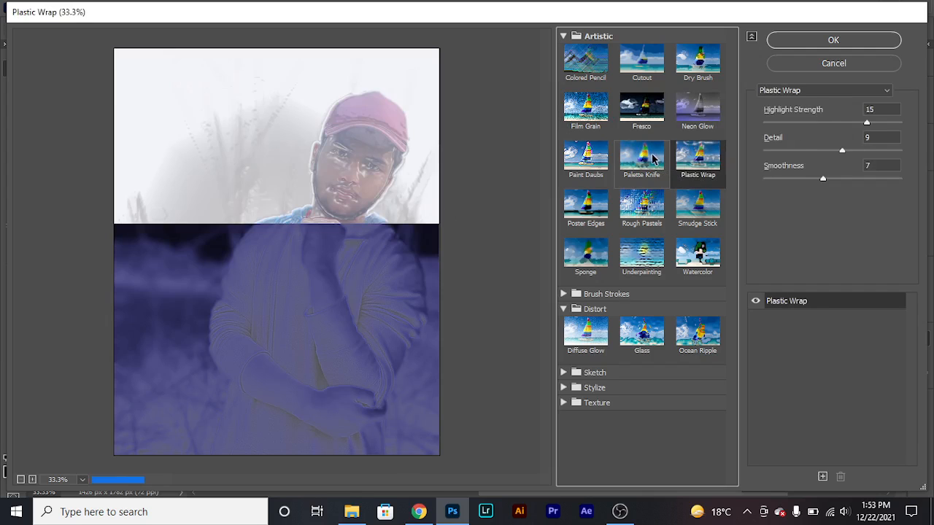
{"action": "left_click", "coordinate": [580, 168]}
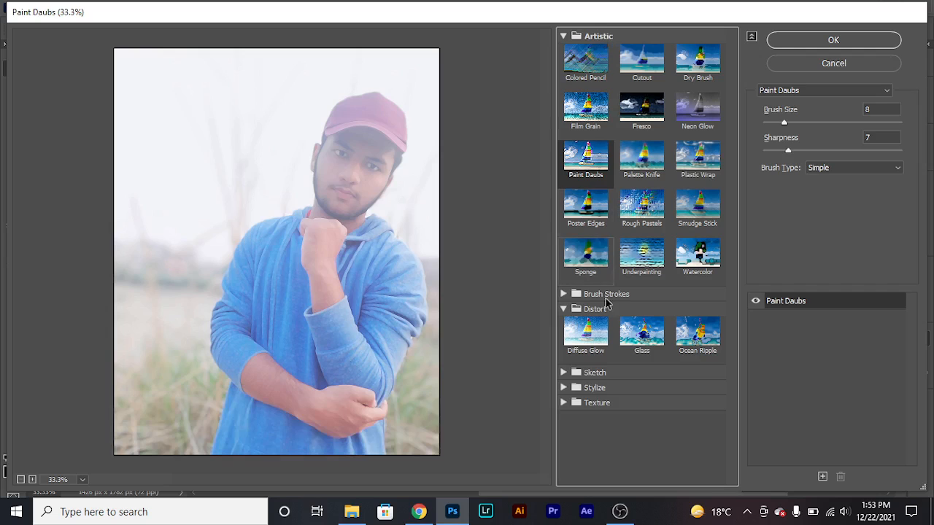
Preview the Brush Strokes filters from Accented Edges through Crosshatch, Spatter, Ink Outlines, Dark Strokes and Sprayed Strokes to Sumi-e
{"action": "left_click", "coordinate": [562, 296]}
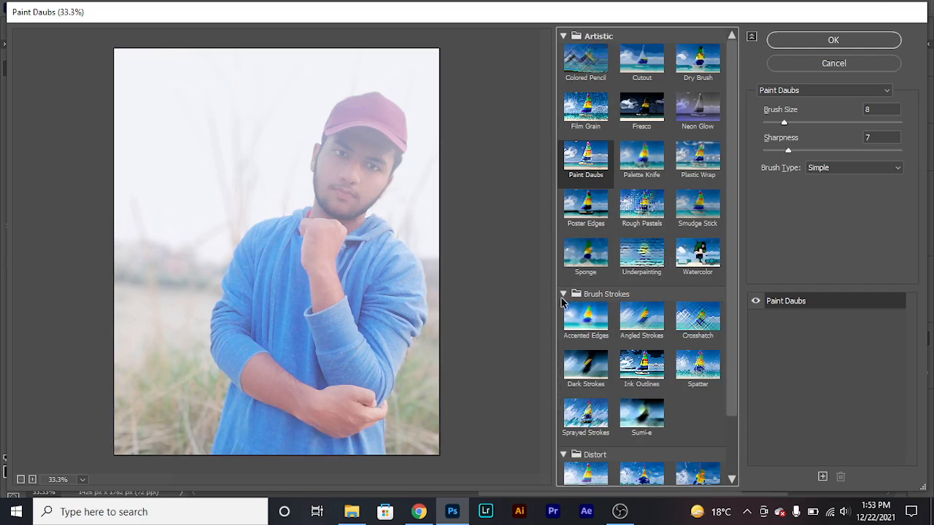
{"action": "left_click", "coordinate": [585, 318]}
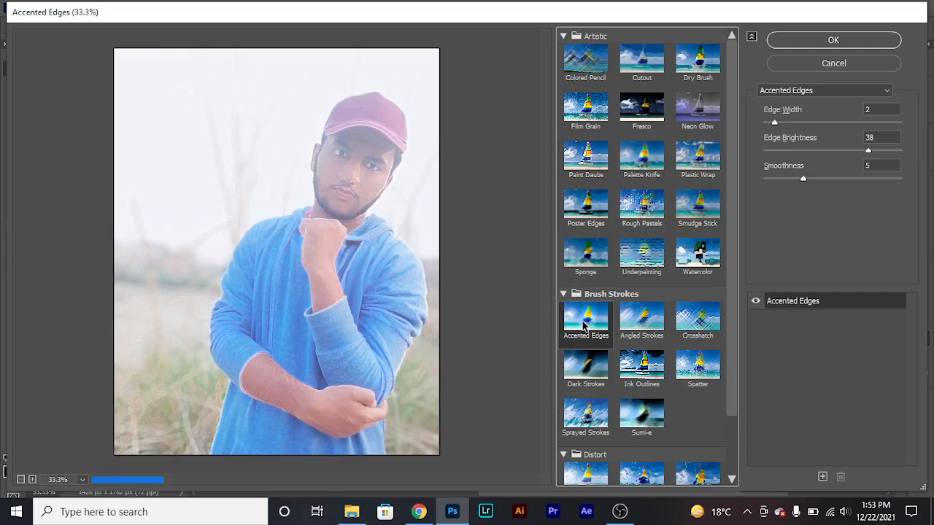
{"action": "left_click", "coordinate": [639, 321]}
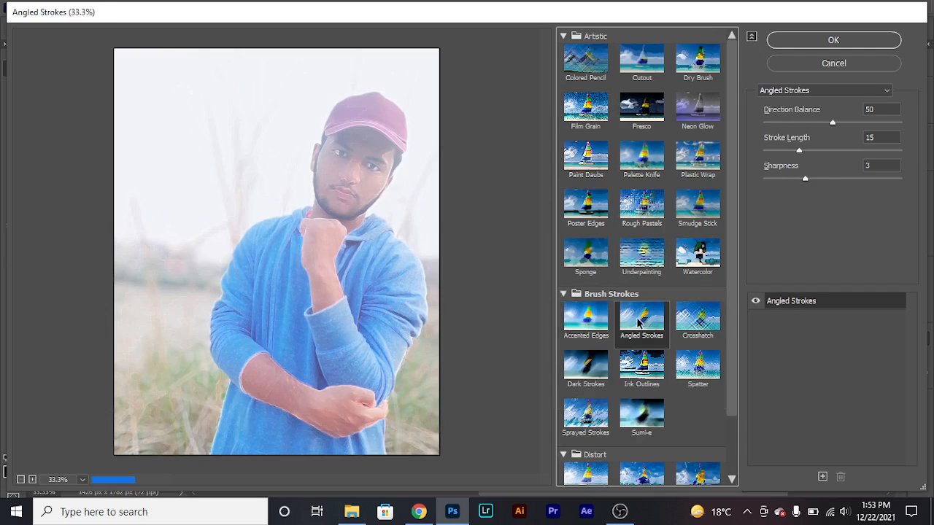
{"action": "left_click", "coordinate": [701, 324]}
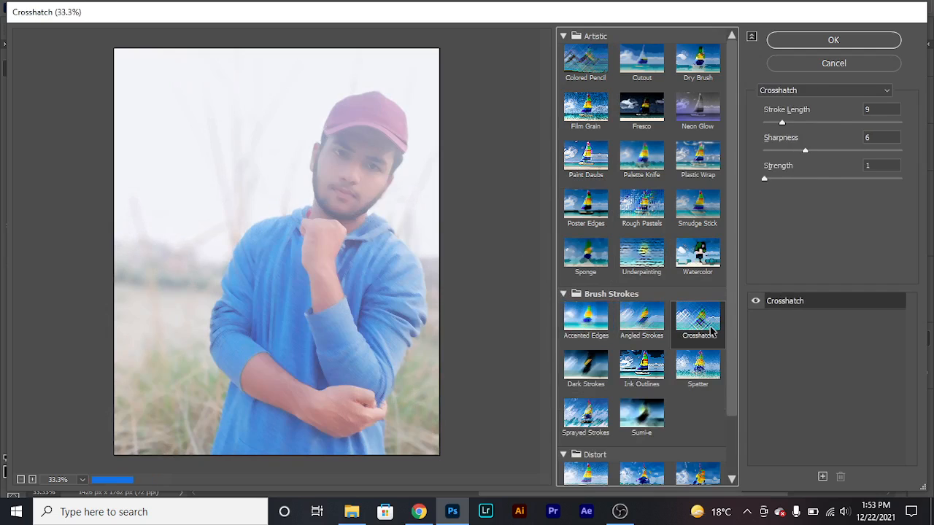
{"action": "left_click", "coordinate": [702, 365]}
{"action": "left_click", "coordinate": [644, 372]}
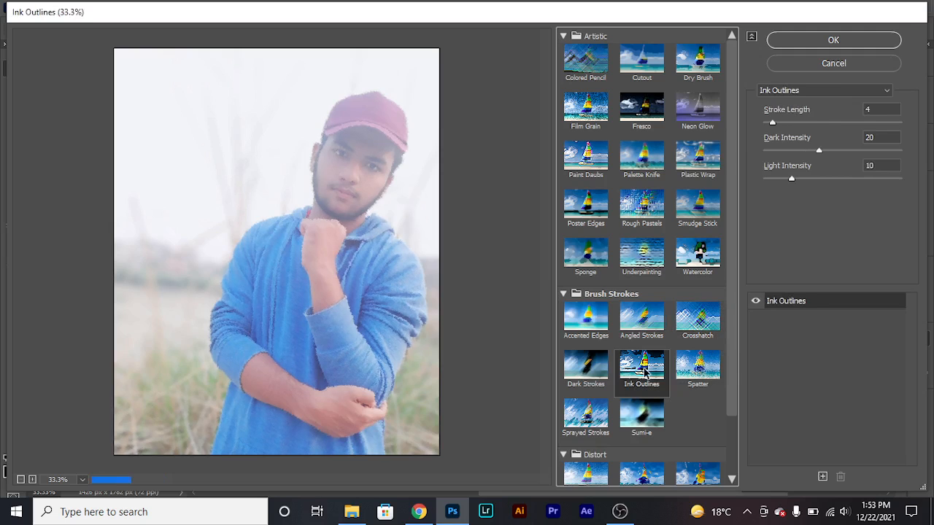
{"action": "left_click", "coordinate": [603, 374]}
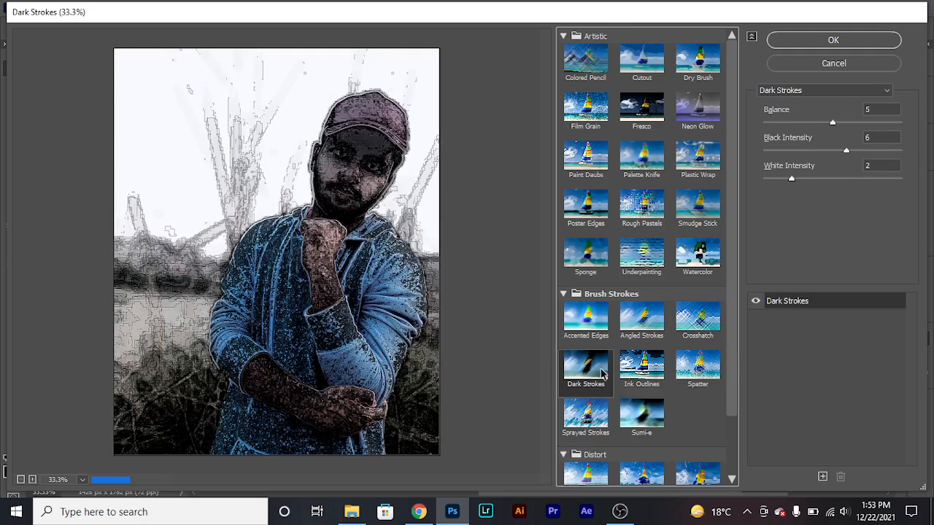
{"action": "left_click", "coordinate": [594, 419]}
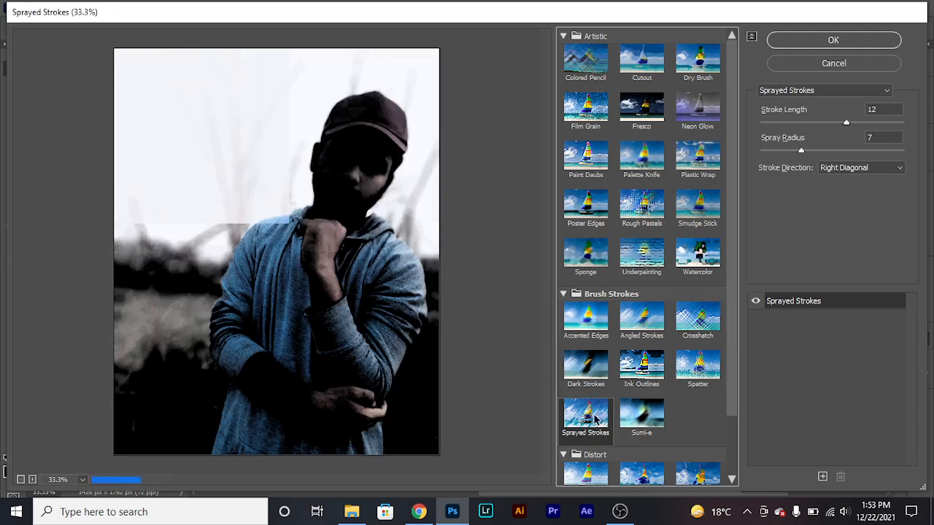
{"action": "left_click", "coordinate": [642, 414]}
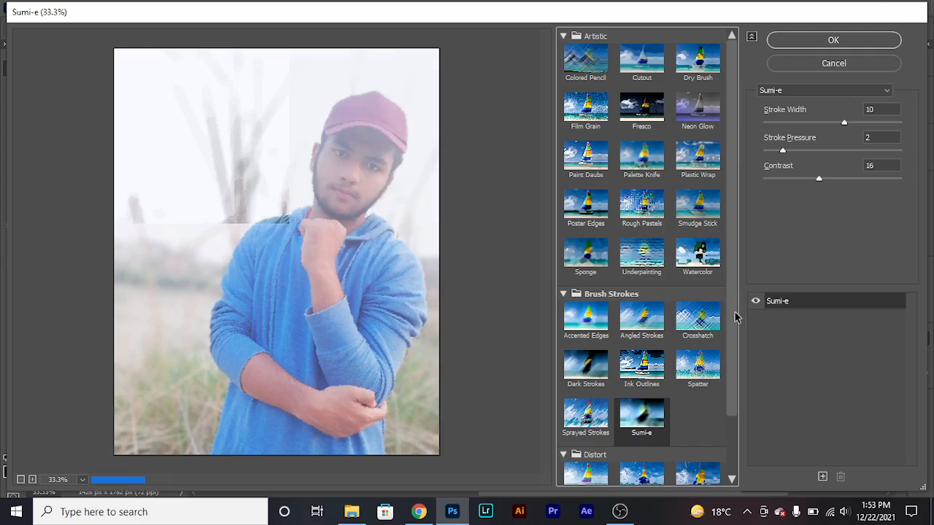
Try the Sketch filter Photocopy with Detail 11 and Darkness 16
{"action": "left_click_drag", "start_coordinate": [736, 316], "coordinate": [731, 399]}
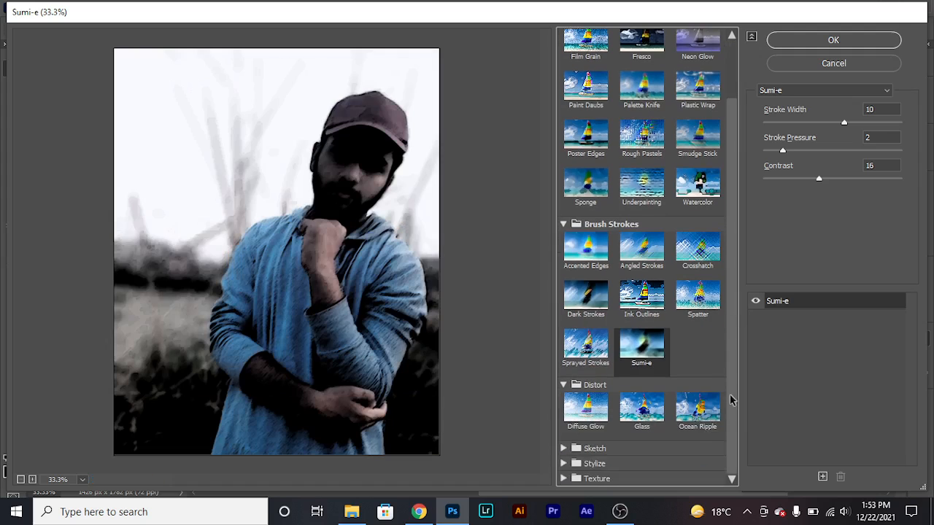
{"action": "left_click", "coordinate": [564, 449]}
{"action": "left_click_drag", "start_coordinate": [734, 318], "coordinate": [732, 421]}
{"action": "scroll", "coordinate": [732, 431], "scroll_direction": "down", "scroll_amount": 3}
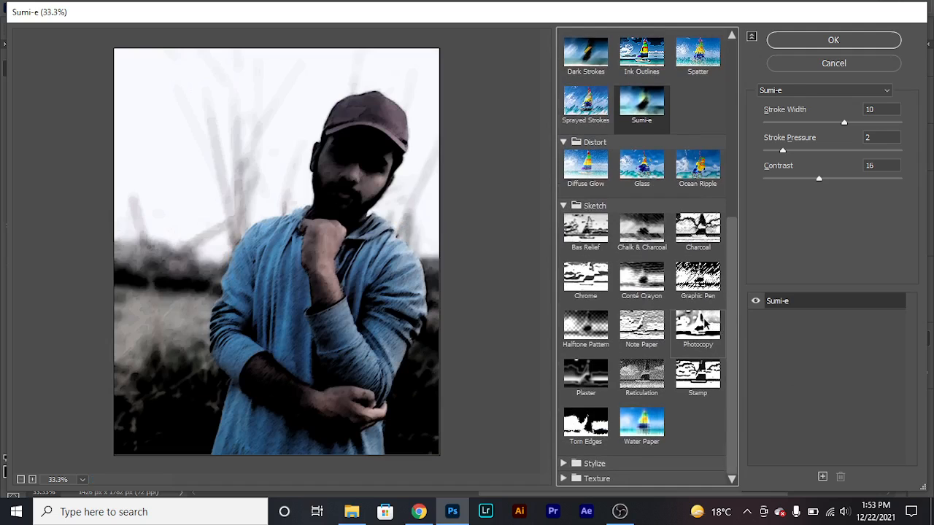
{"action": "left_click", "coordinate": [708, 327]}
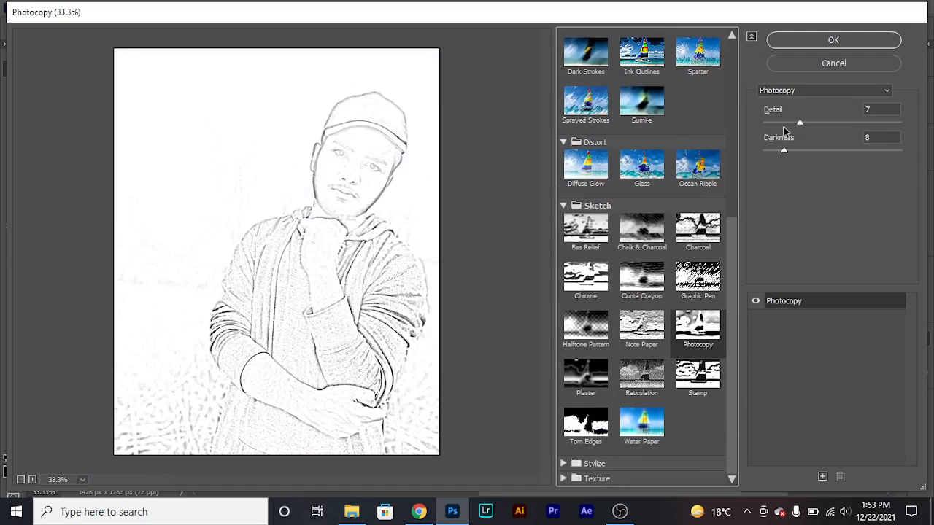
{"action": "left_click_drag", "start_coordinate": [801, 126], "coordinate": [825, 125]}
{"action": "left_click_drag", "start_coordinate": [783, 150], "coordinate": [807, 153]}
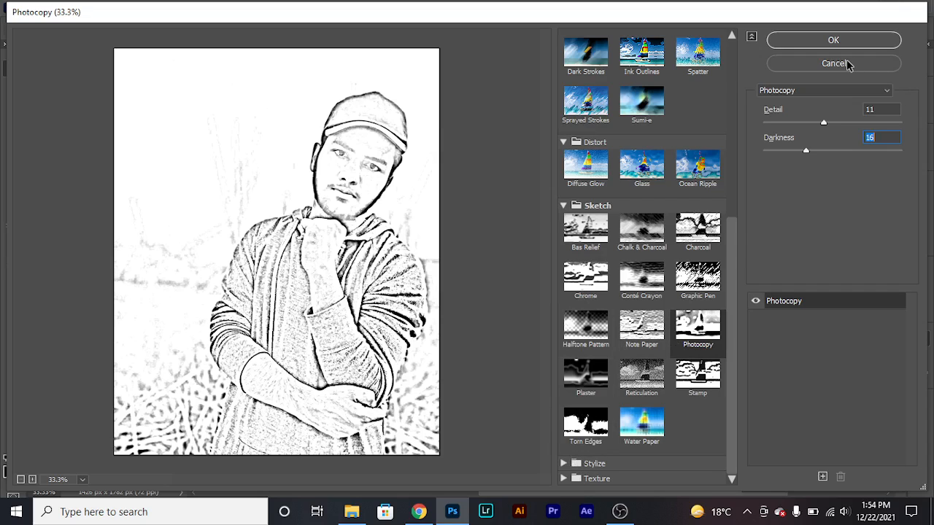
Try the Stylize filter Glowing Edges with Edge Brightness 14, and leave the Filter Gallery without applying any effect
{"action": "left_click", "coordinate": [563, 464]}
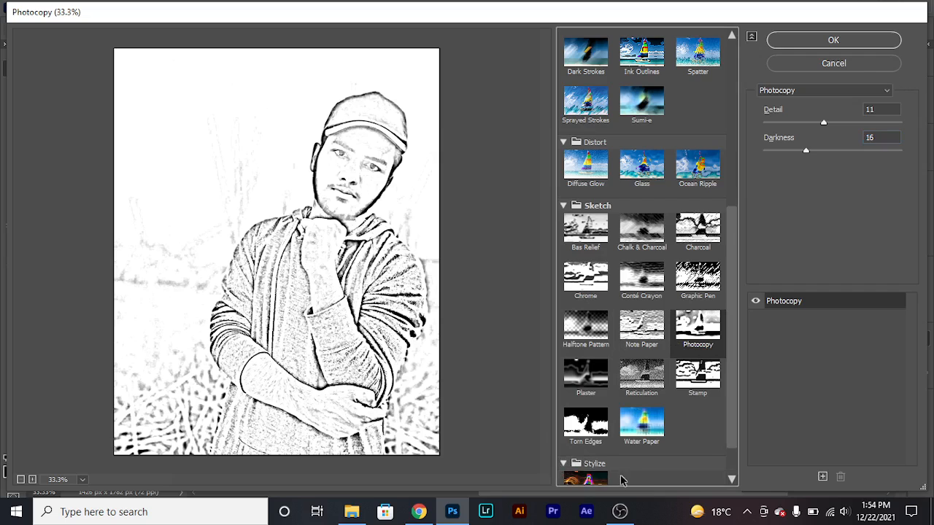
{"action": "scroll", "coordinate": [735, 383], "scroll_direction": "down", "scroll_amount": 1}
{"action": "left_click", "coordinate": [584, 448]}
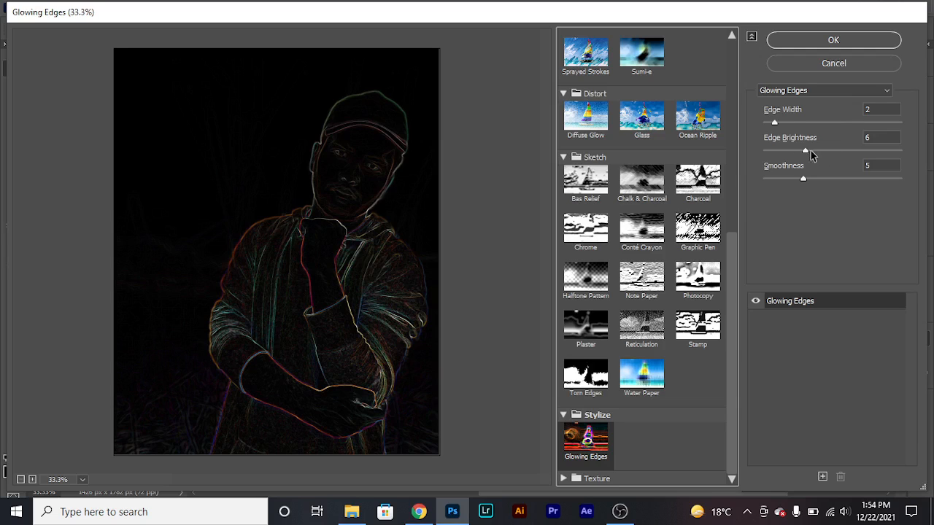
{"action": "left_click_drag", "start_coordinate": [805, 151], "coordinate": [863, 161]}
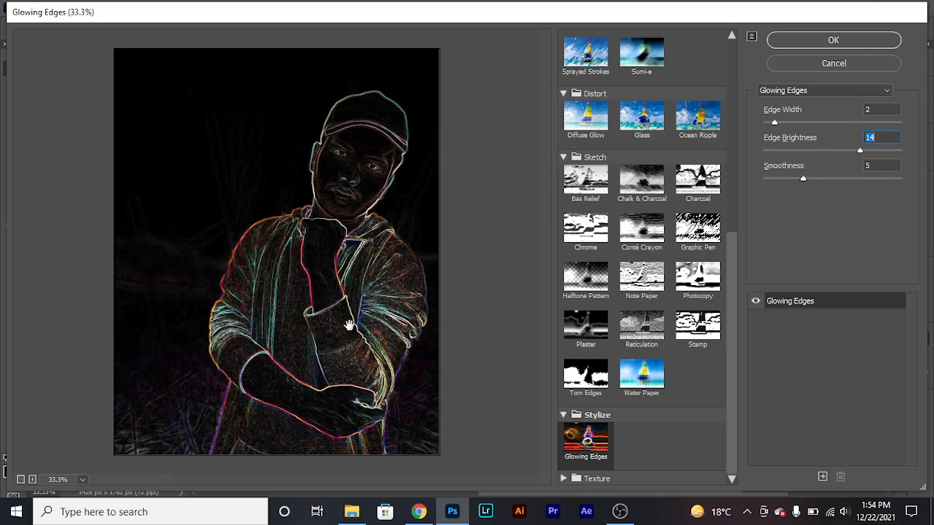
{"action": "left_click", "coordinate": [836, 65]}
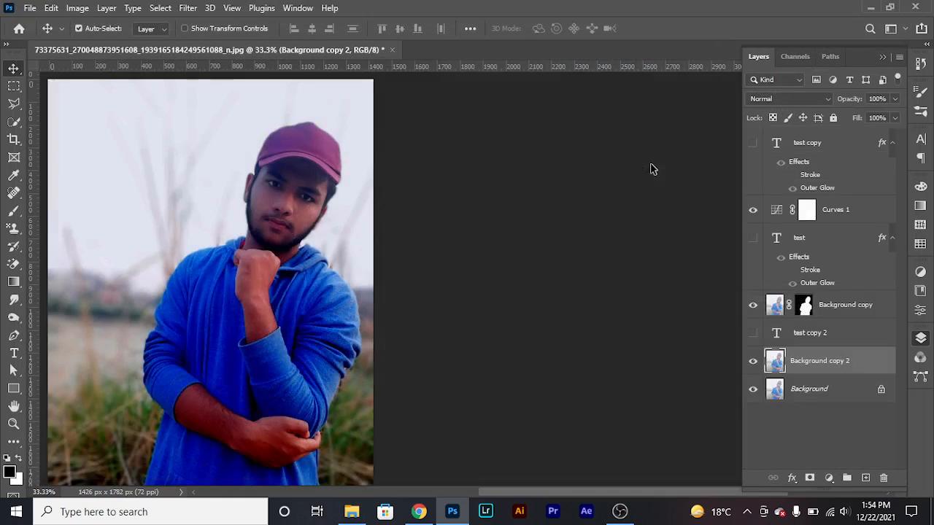
{"action": "left_click", "coordinate": [186, 8]}
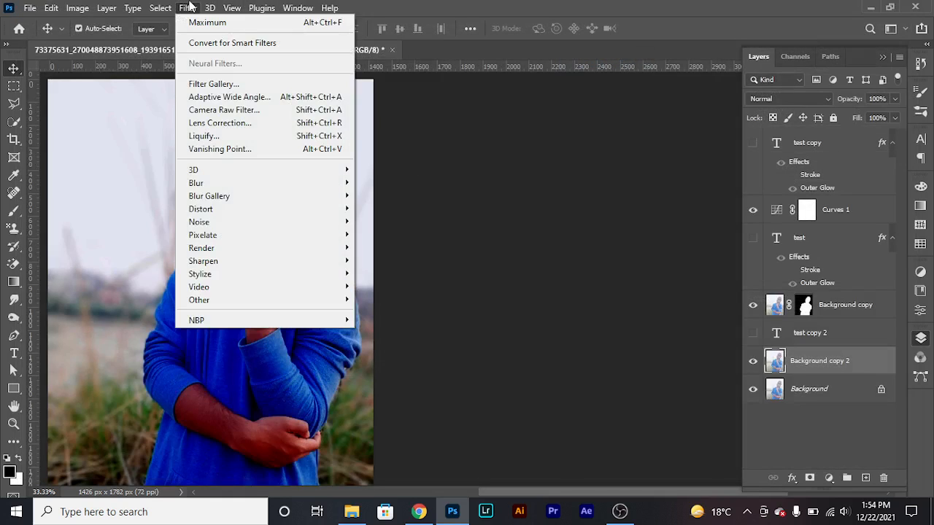
{"action": "mouse_move", "coordinate": [210, 8]}
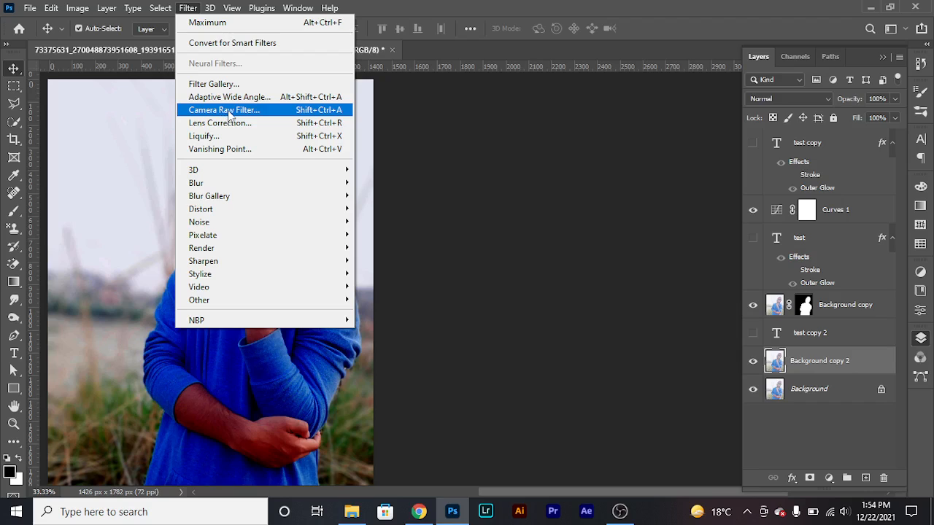
Select all layers from Background copy 2 up to Curves 1 and duplicate them
{"action": "left_click", "coordinate": [808, 366]}
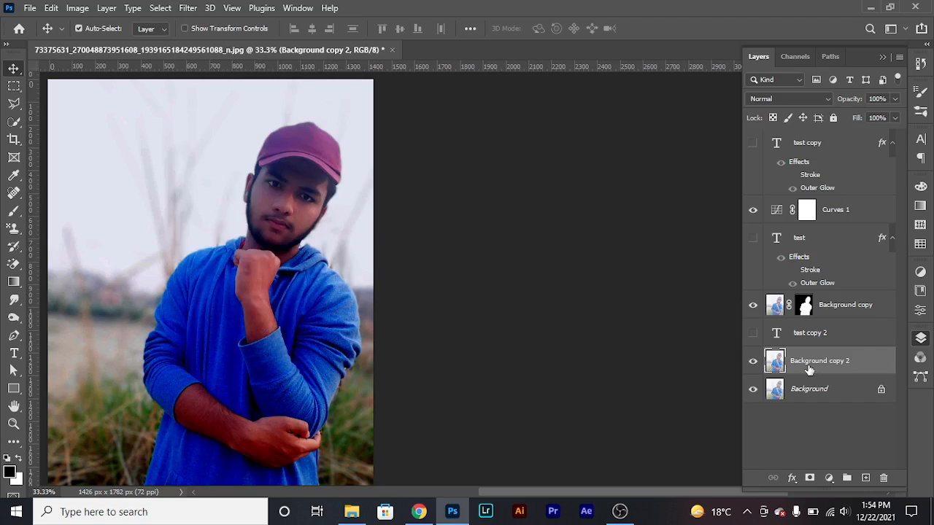
{"action": "left_click", "coordinate": [823, 306], "text": "shift"}
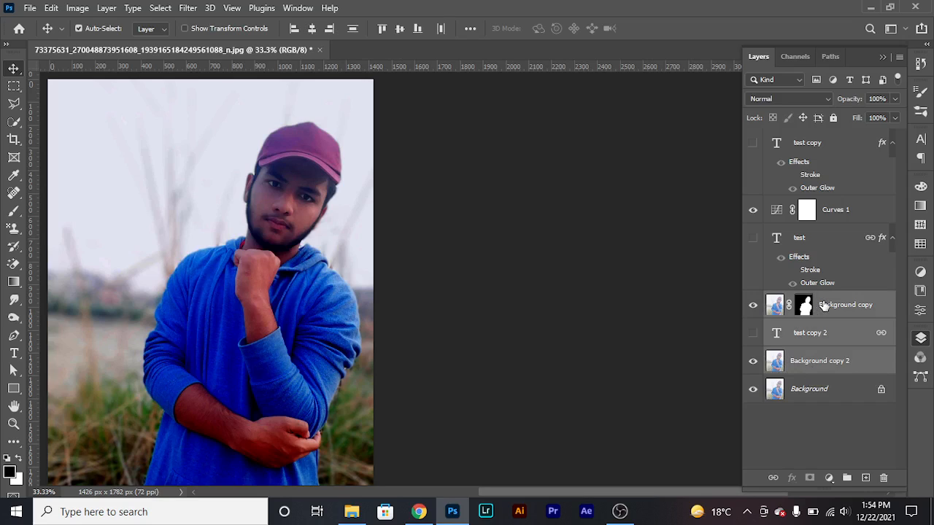
{"action": "left_click", "coordinate": [834, 210], "text": "shift"}
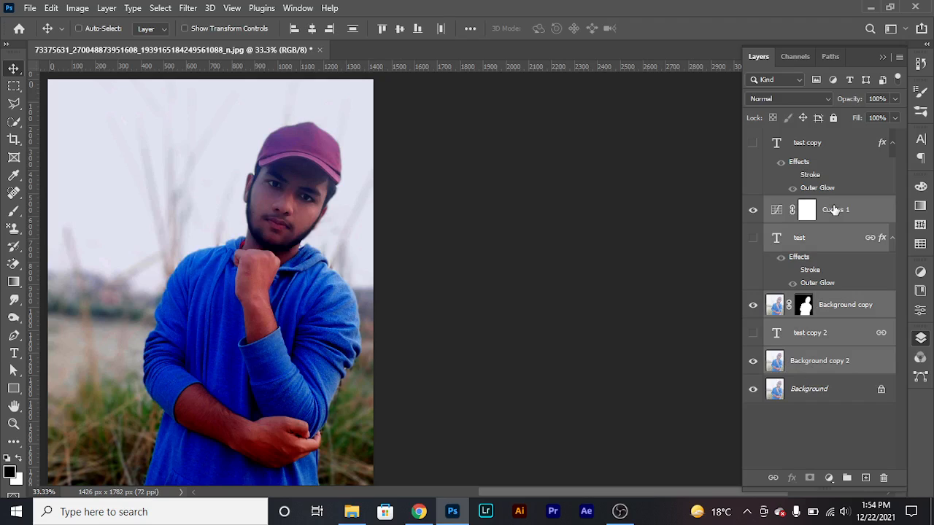
{"action": "key", "text": "ctrl+j"}
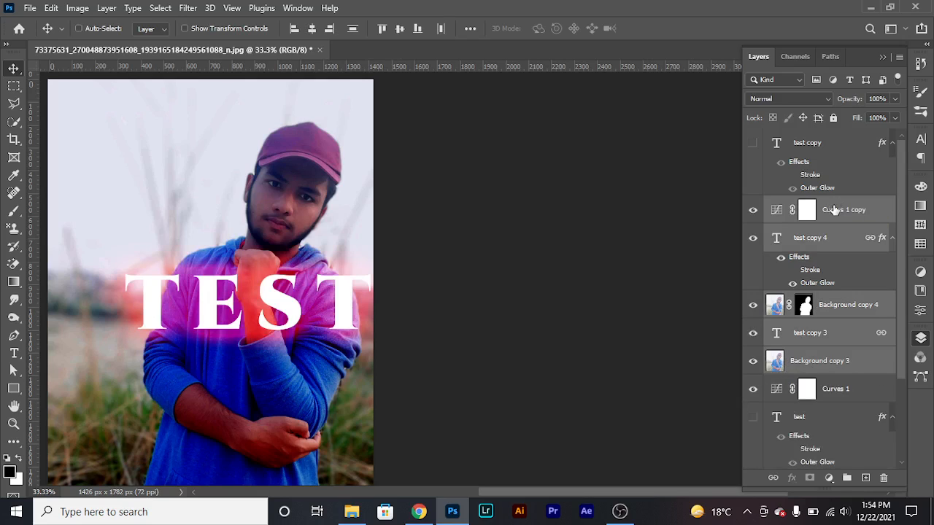
Hide the test copy 4 text layer and duplicate the selected group of layers from Curves 1 copy to Background copy 3
{"action": "key", "text": "ctrl+e"}
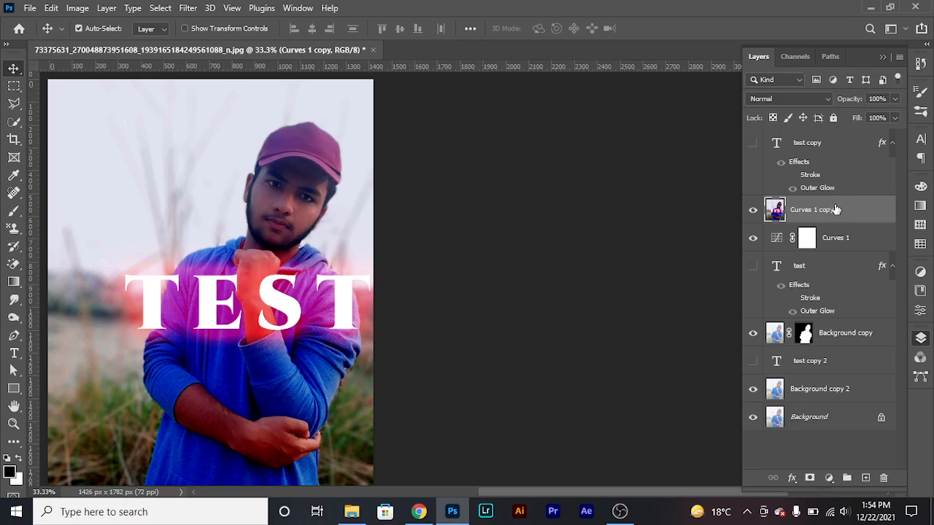
{"action": "key", "text": "ctrl+z"}
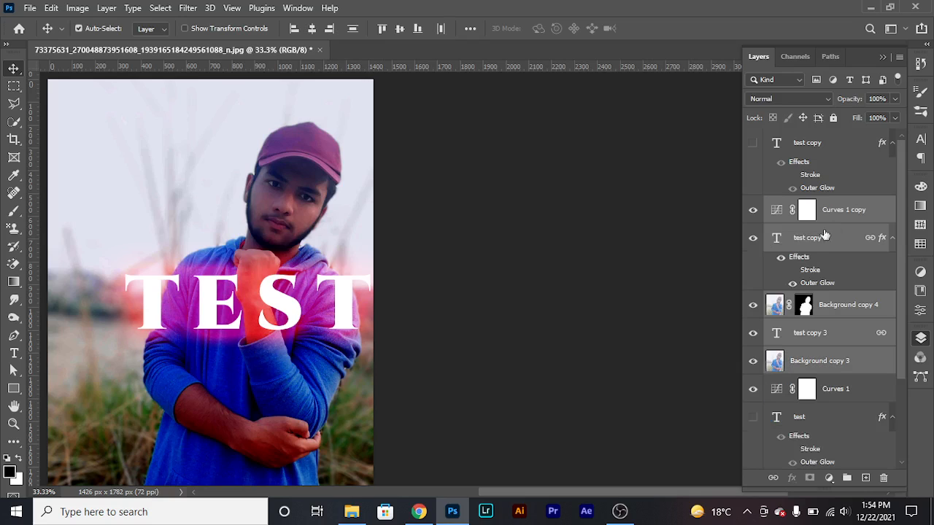
{"action": "left_click", "coordinate": [753, 238]}
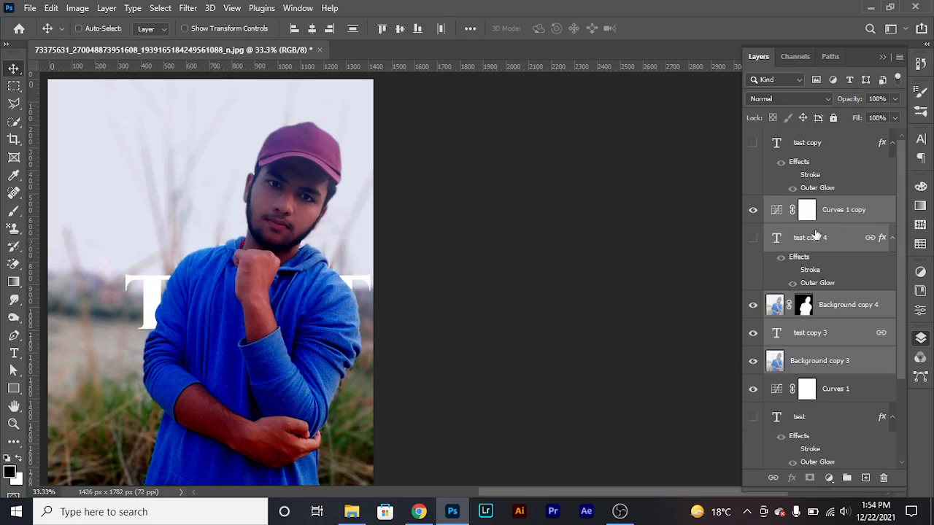
{"action": "key", "text": "ctrl+j"}
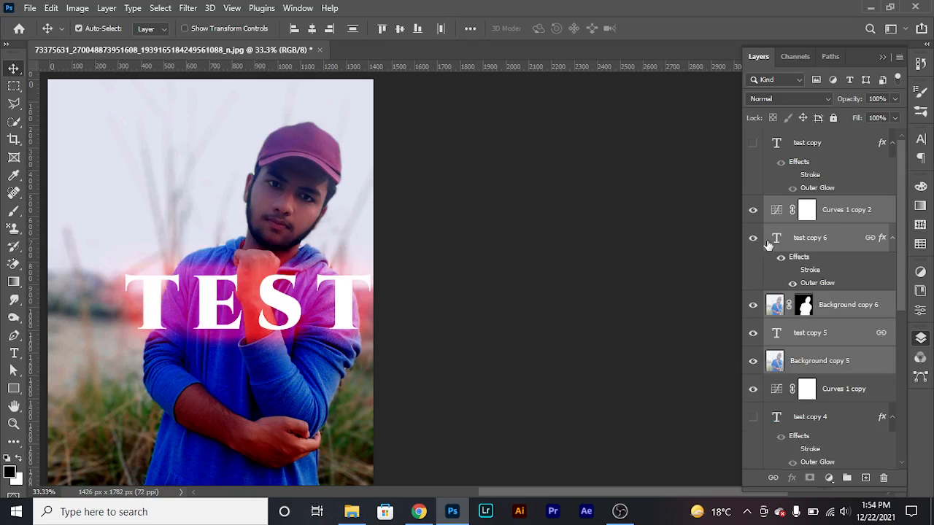
Hide the duplicated test copy 6 and test copy 5 text layers and merge the selected copies into one layer
{"action": "left_click", "coordinate": [753, 237]}
{"action": "key", "text": "ctrl+e"}
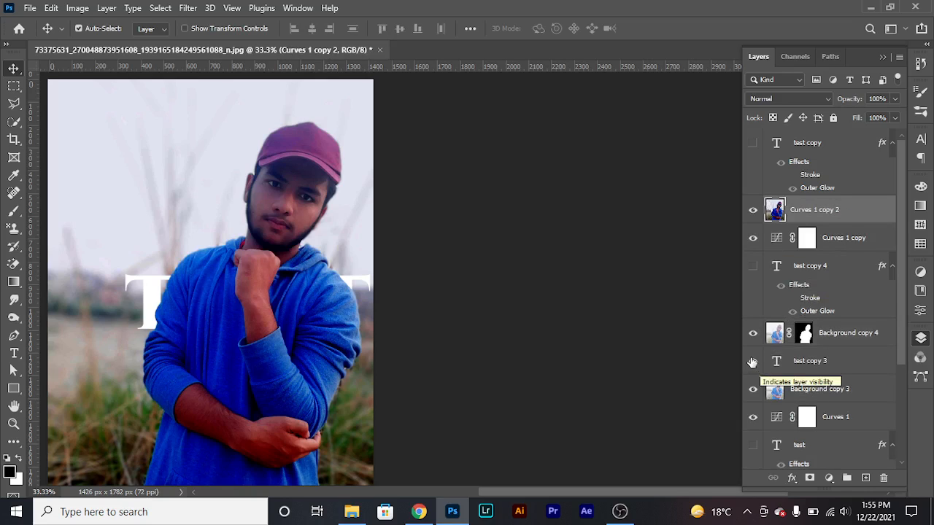
{"action": "key", "text": "ctrl+z"}
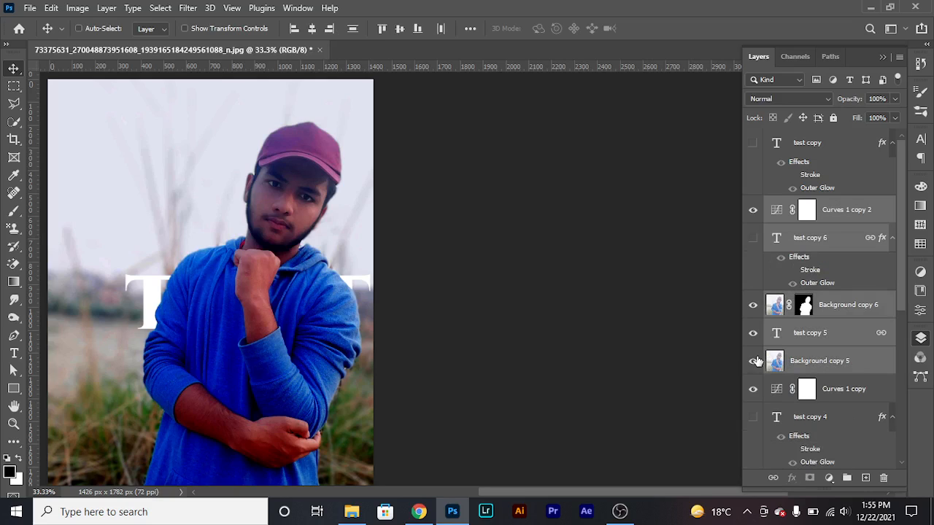
{"action": "left_click", "coordinate": [753, 333]}
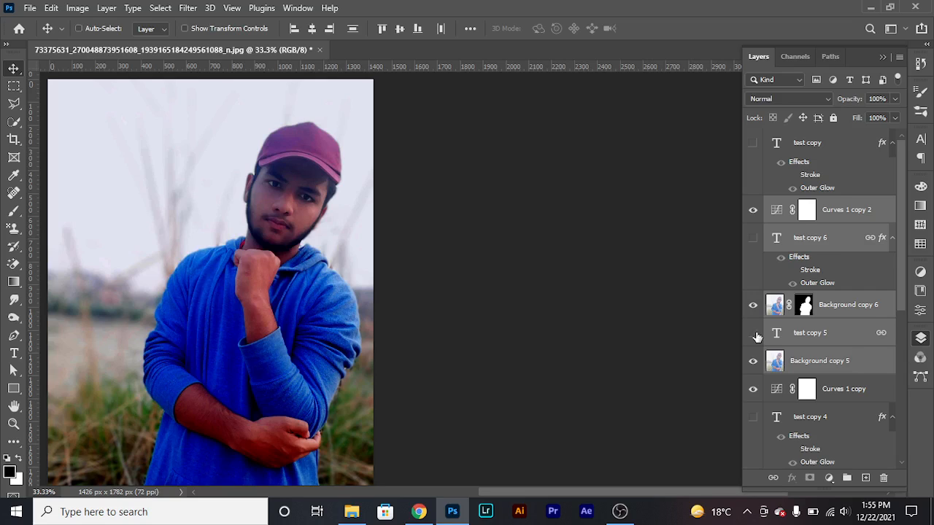
{"action": "key", "text": "ctrl+e"}
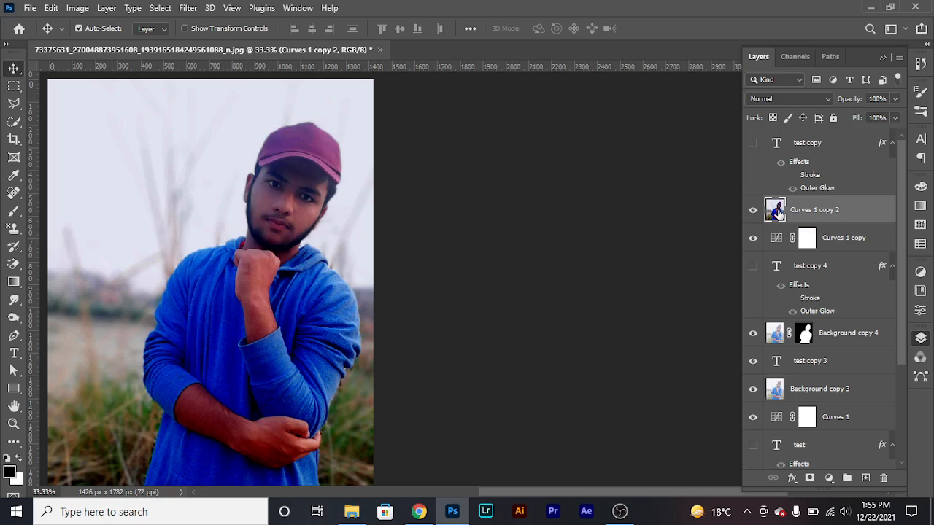
Open the Camera Raw Filter on the merged layer and set Temperature to +28 and Tint to -35
{"action": "left_click", "coordinate": [183, 7]}
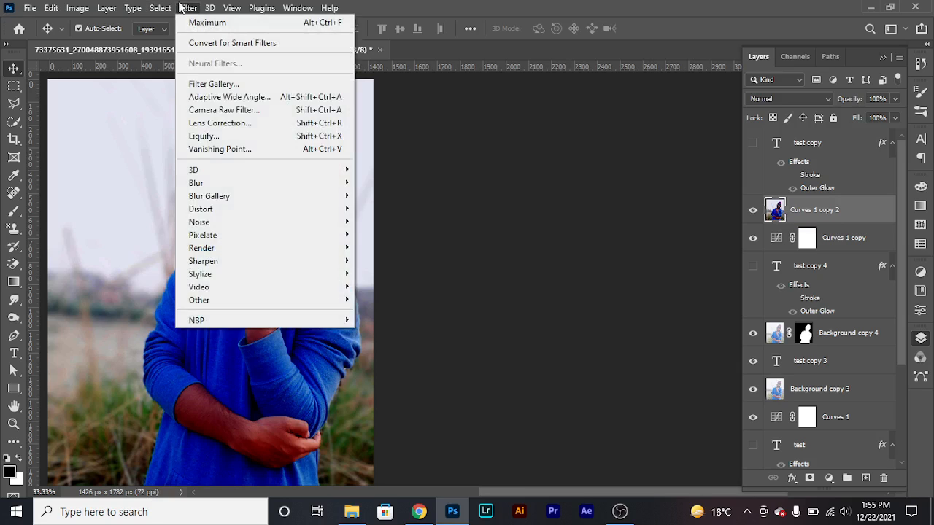
{"action": "left_click", "coordinate": [229, 111]}
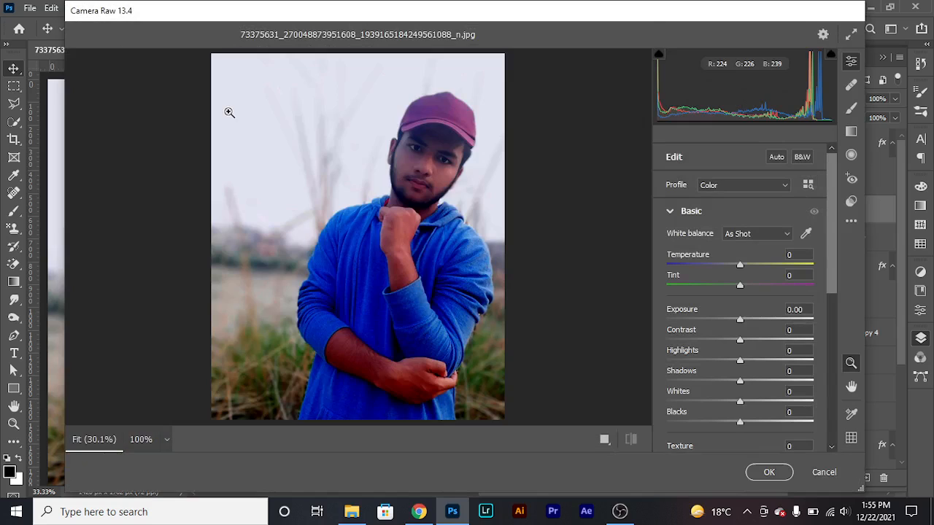
{"action": "left_click_drag", "start_coordinate": [837, 253], "coordinate": [832, 387]}
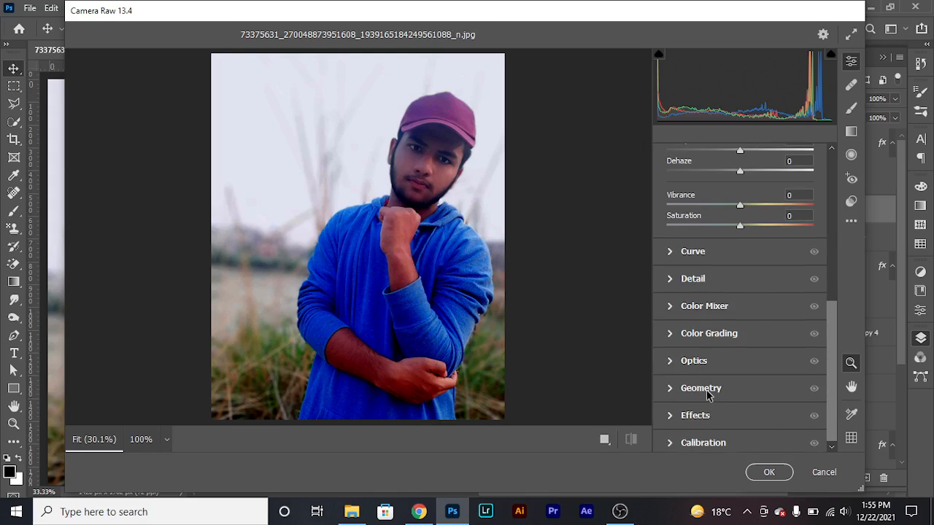
{"action": "left_click", "coordinate": [832, 437]}
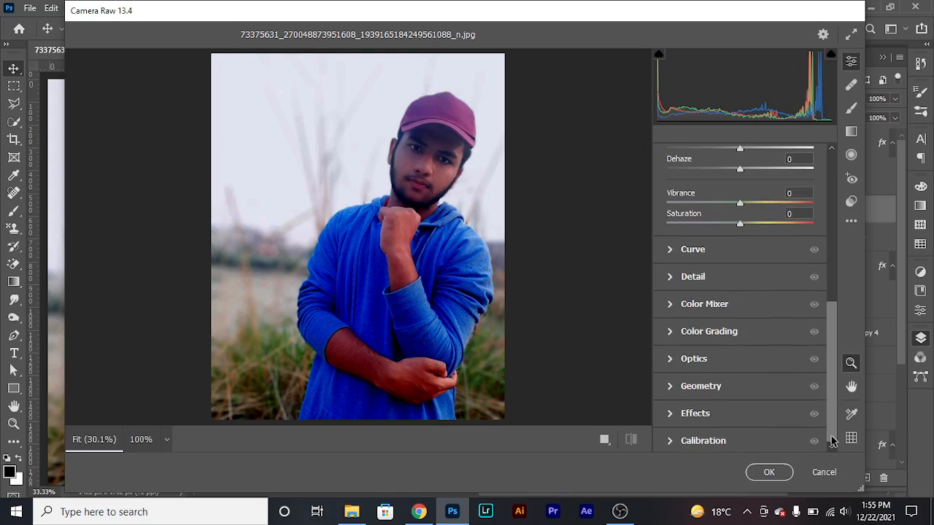
{"action": "left_click_drag", "start_coordinate": [830, 388], "coordinate": [839, 268]}
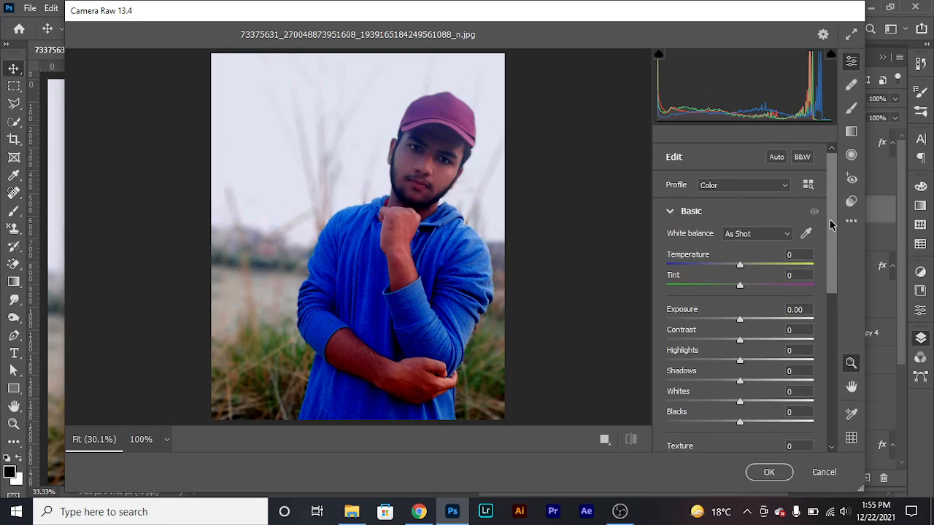
{"action": "left_click_drag", "start_coordinate": [738, 267], "coordinate": [713, 288]}
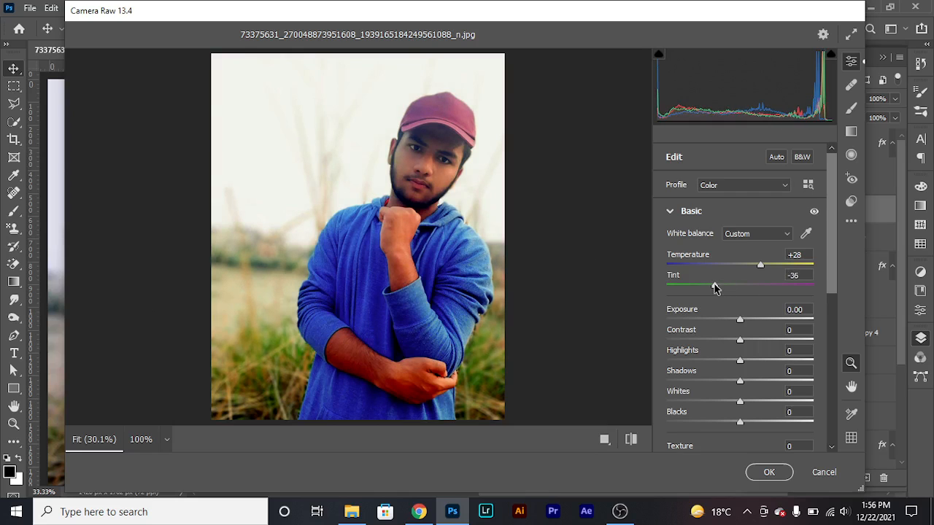
Set Exposure to +0.65, Contrast to +39, Highlights to -35, Shadows to -36, Whites to -52 and Blacks to -8
{"action": "left_click_drag", "start_coordinate": [834, 250], "coordinate": [833, 273]}
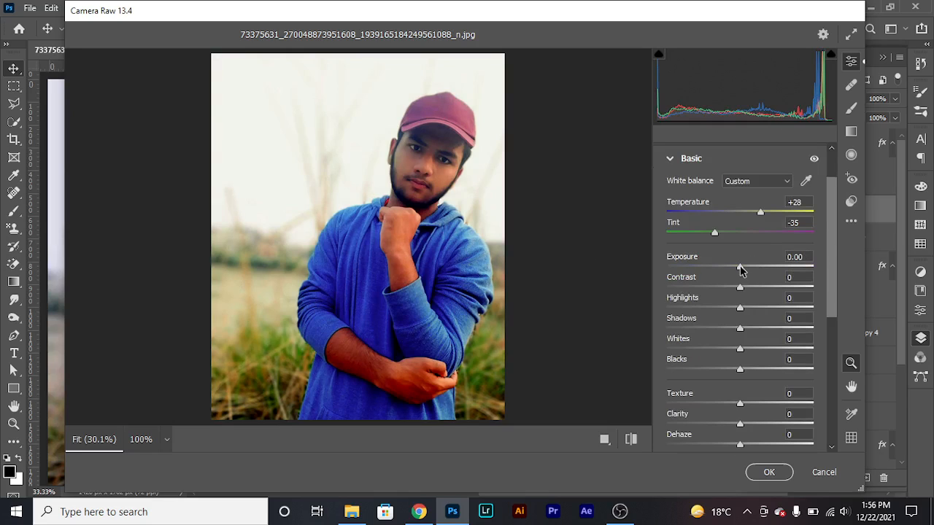
{"action": "left_click_drag", "start_coordinate": [740, 269], "coordinate": [749, 270]}
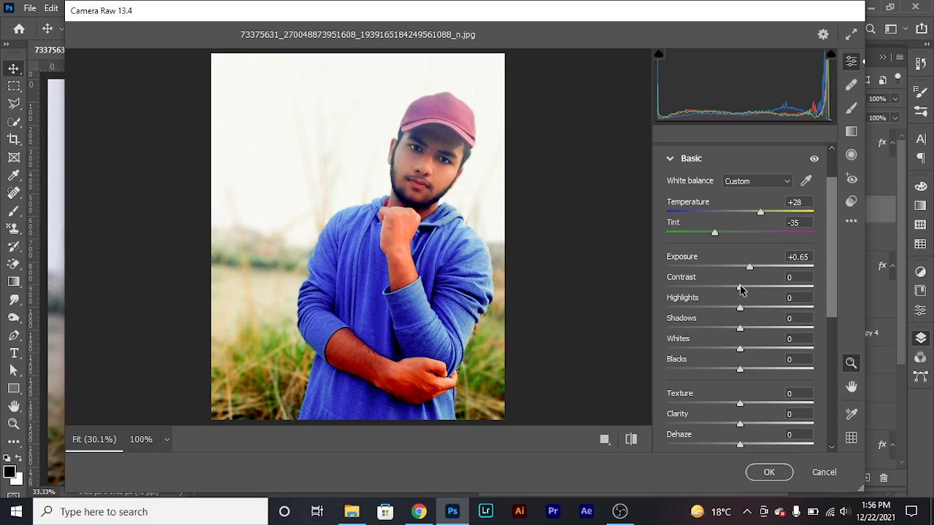
{"action": "left_click_drag", "start_coordinate": [739, 290], "coordinate": [769, 293]}
{"action": "left_click_drag", "start_coordinate": [740, 313], "coordinate": [734, 375]}
Set Texture to +36, Clarity to +17 and Dehaze to +24 in the Camera Raw Filter
{"action": "scroll", "coordinate": [830, 327], "scroll_direction": "down", "scroll_amount": 3}
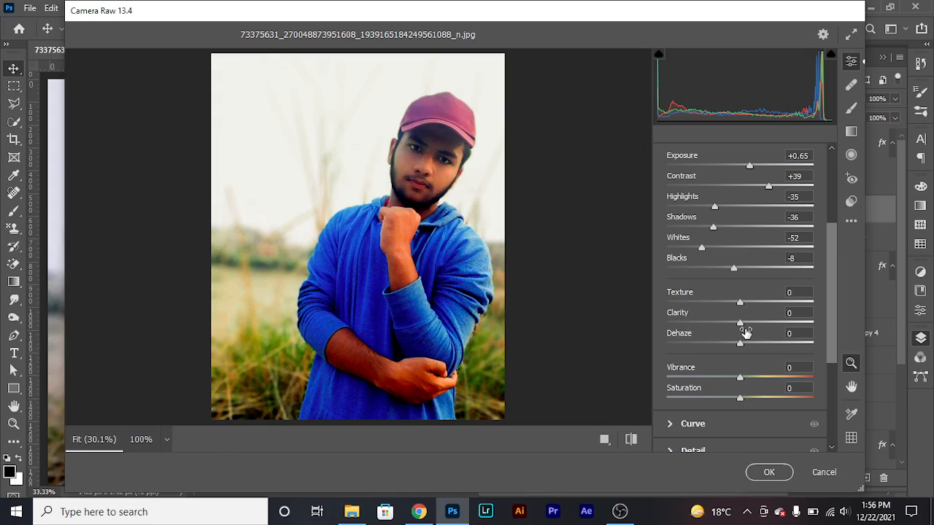
{"action": "left_click_drag", "start_coordinate": [740, 324], "coordinate": [765, 312]}
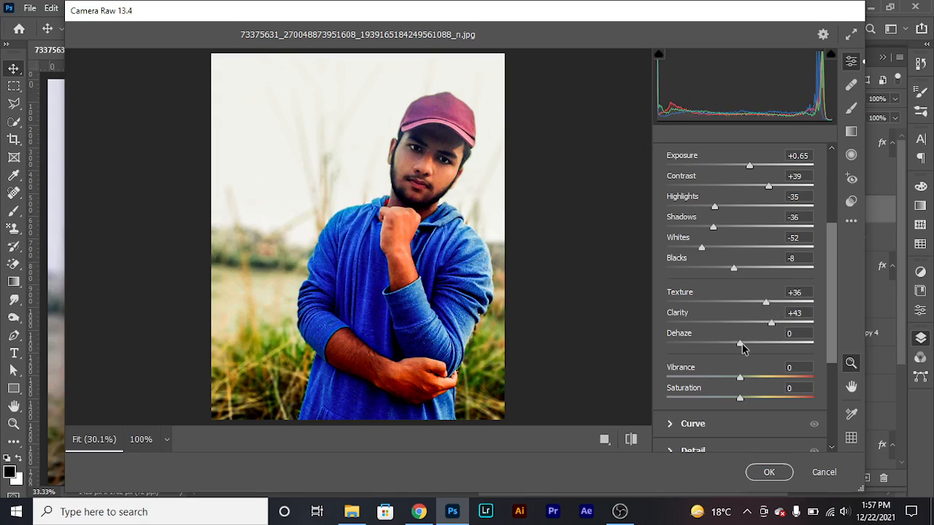
{"action": "left_click_drag", "start_coordinate": [759, 344], "coordinate": [758, 348]}
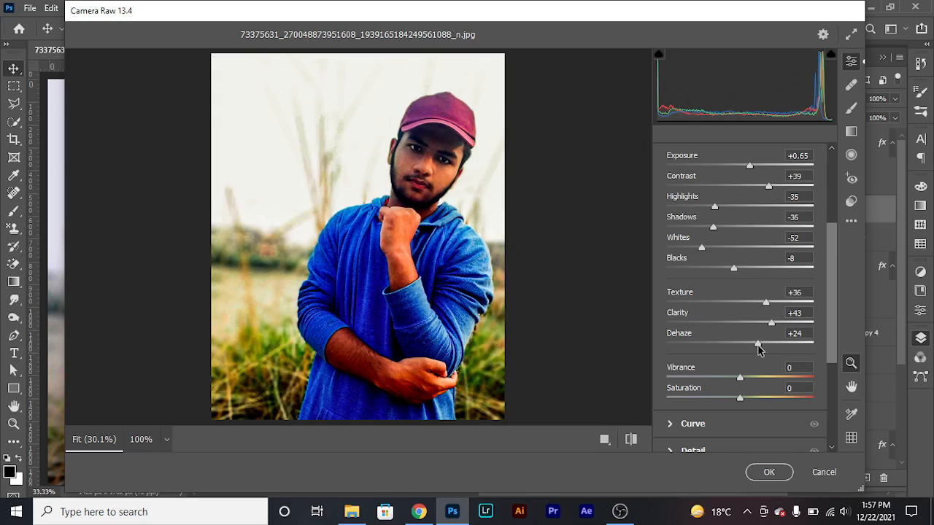
{"action": "left_click_drag", "start_coordinate": [834, 312], "coordinate": [830, 343]}
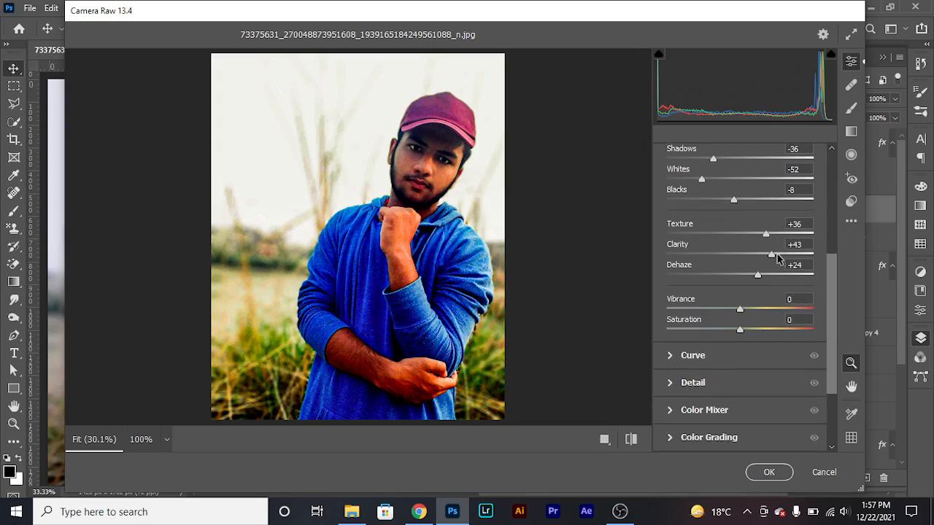
{"action": "left_click_drag", "start_coordinate": [771, 256], "coordinate": [754, 260]}
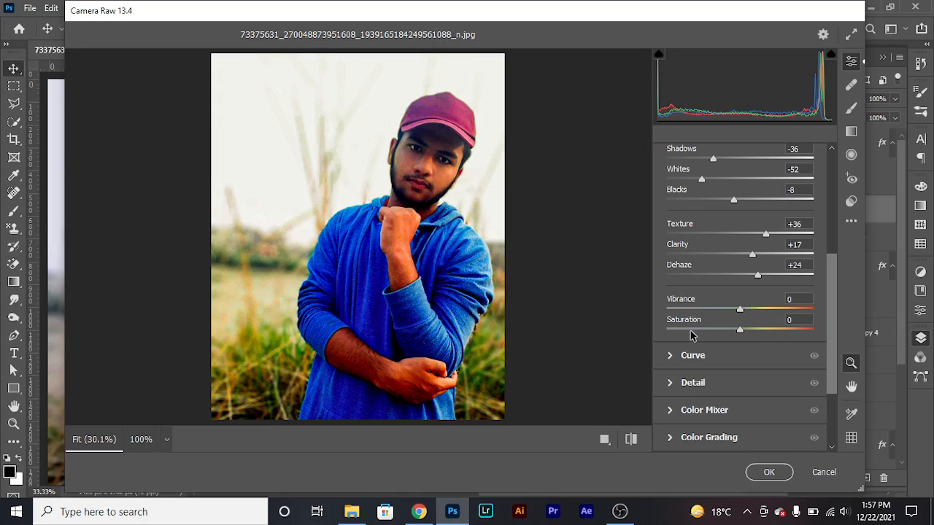
Set Vibrance to +36 and apply the Camera Raw adjustments to the merged layer
{"action": "left_click", "coordinate": [740, 314]}
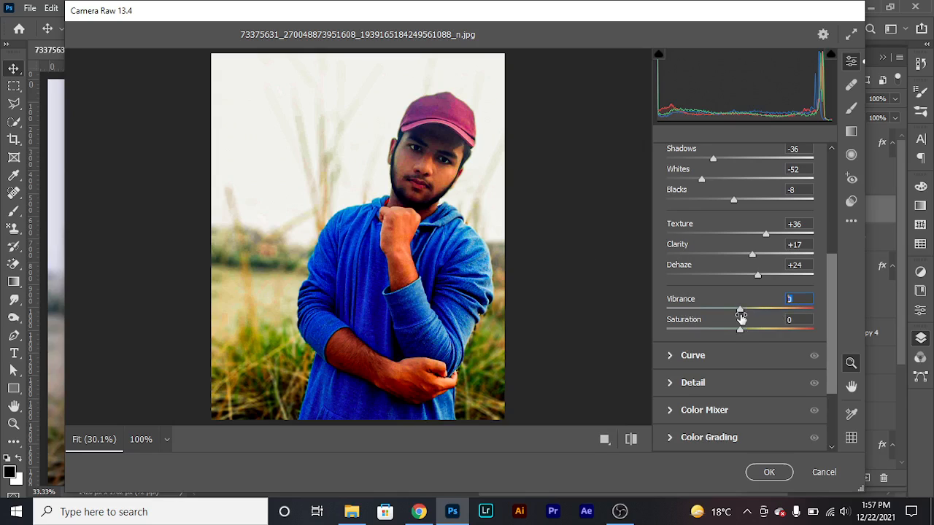
{"action": "left_click_drag", "start_coordinate": [740, 314], "coordinate": [766, 312]}
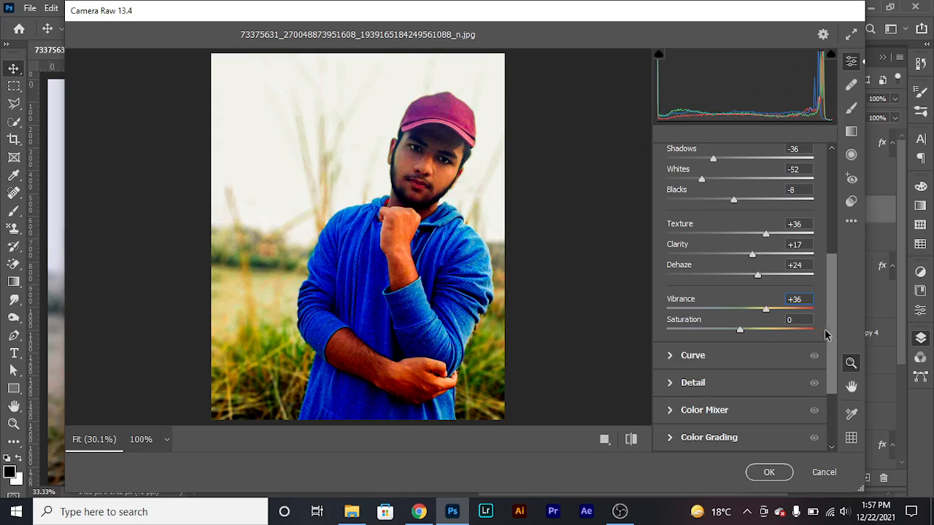
{"action": "left_click", "coordinate": [769, 472]}
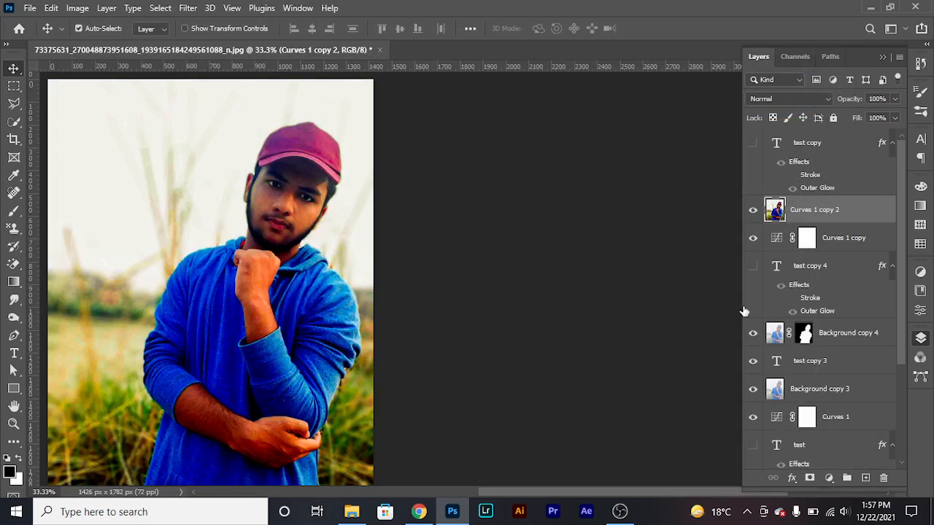
Toggle the Curves 1 copy 2 layer to compare before and after, and hide the test copy 3 text layer
{"action": "left_click", "coordinate": [753, 210]}
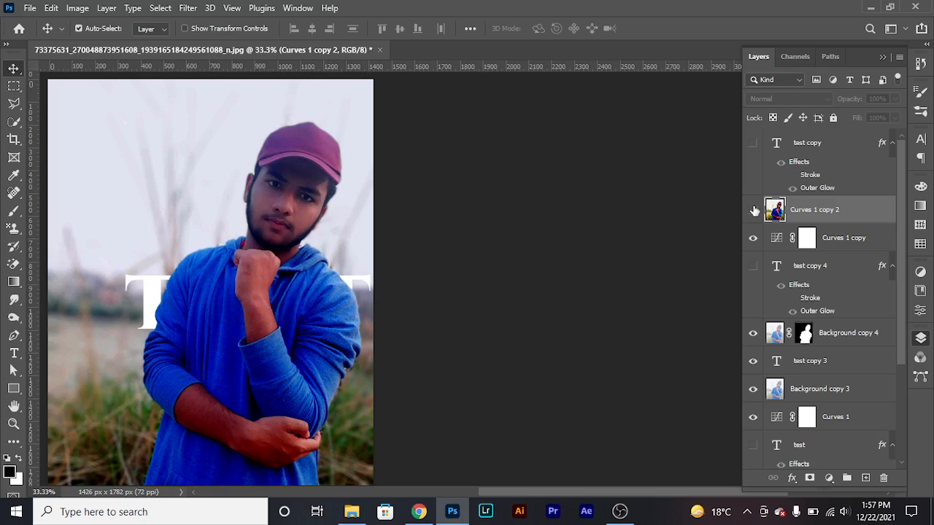
{"action": "left_click", "coordinate": [752, 210]}
{"action": "left_click", "coordinate": [753, 210]}
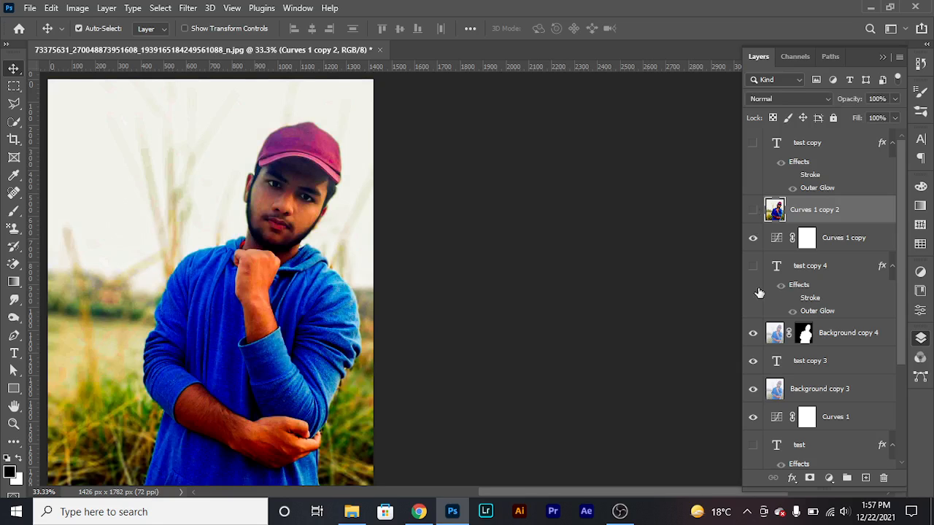
{"action": "left_click", "coordinate": [753, 360]}
{"action": "left_click", "coordinate": [753, 210]}
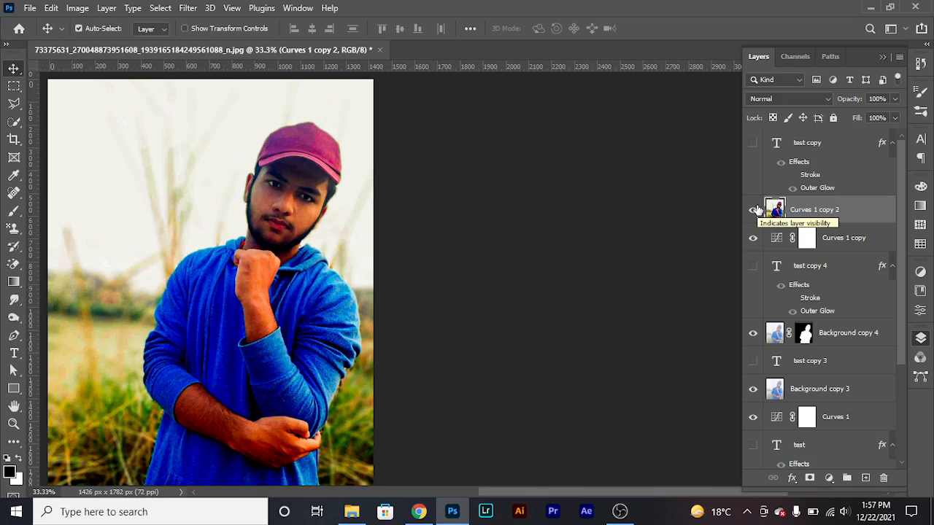
Start a Lens Correction on the Curves 1 copy 2 layer and set the camera make to Canon
{"action": "left_click", "coordinate": [233, 9]}
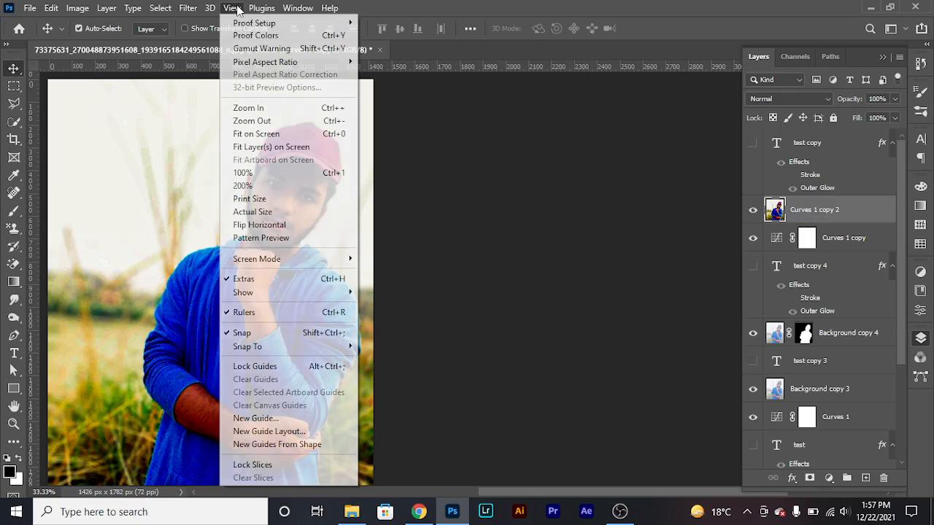
{"action": "mouse_move", "coordinate": [188, 7]}
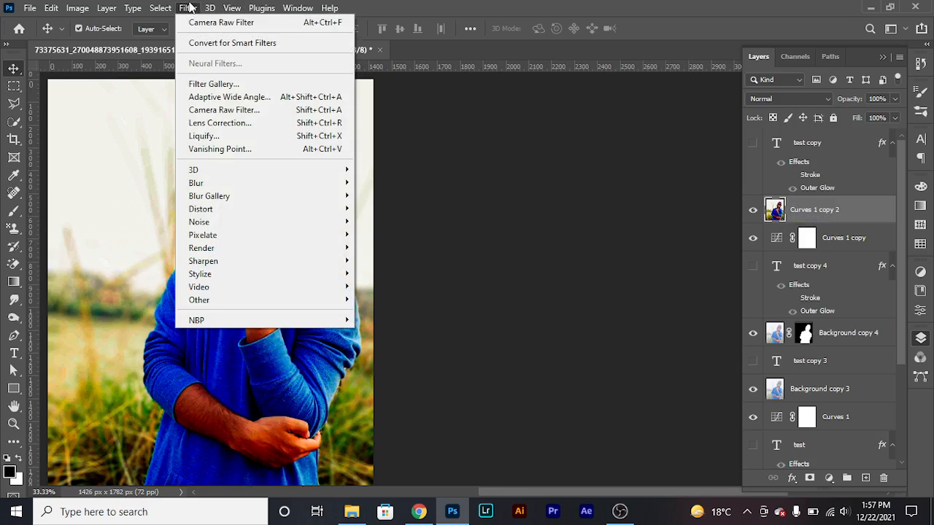
{"action": "left_click", "coordinate": [235, 126]}
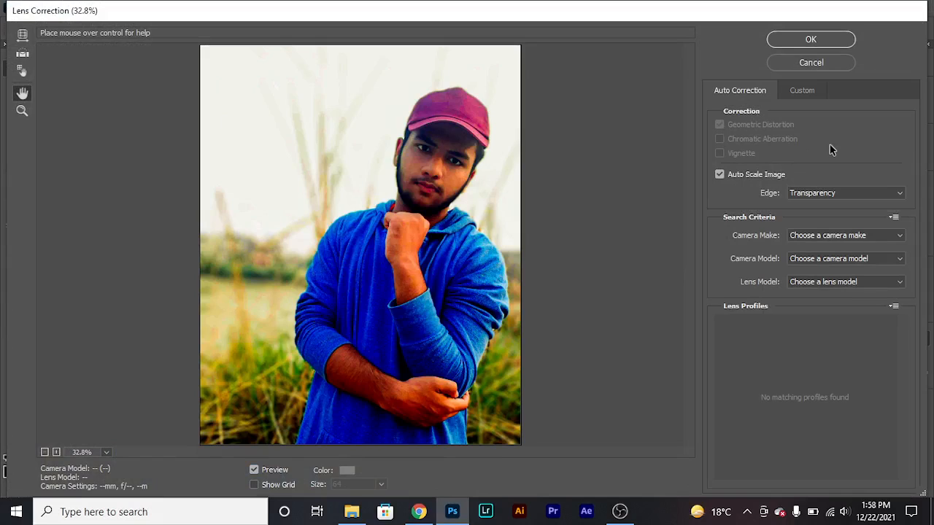
{"action": "left_click", "coordinate": [874, 282]}
{"action": "left_click", "coordinate": [874, 283]}
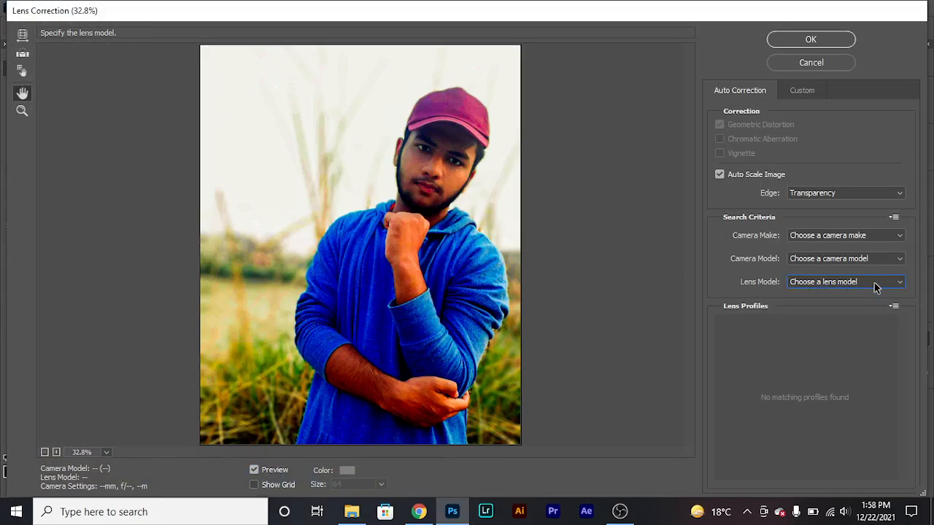
{"action": "left_click", "coordinate": [869, 259]}
{"action": "left_click", "coordinate": [869, 258]}
{"action": "left_click", "coordinate": [856, 235]}
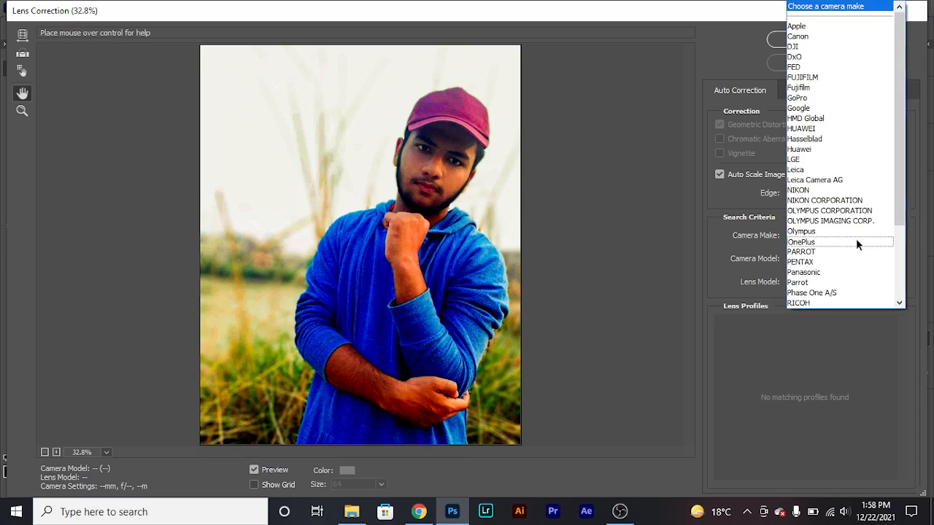
{"action": "left_click", "coordinate": [807, 37]}
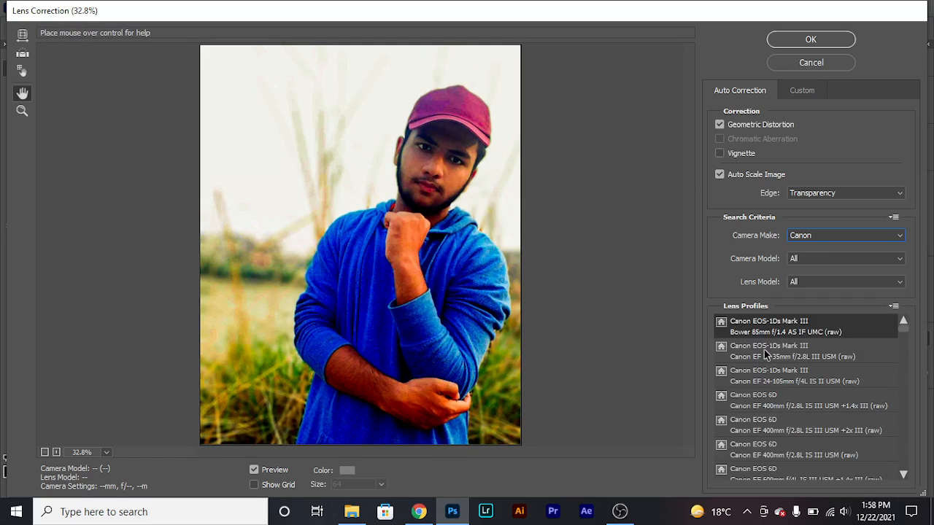
Compare several Canon lens profiles and apply the Canon EOS-1Ds Mark III profile with the EF 28-135mm f/3.5-5.6 IS USM lens
{"action": "left_click", "coordinate": [764, 350]}
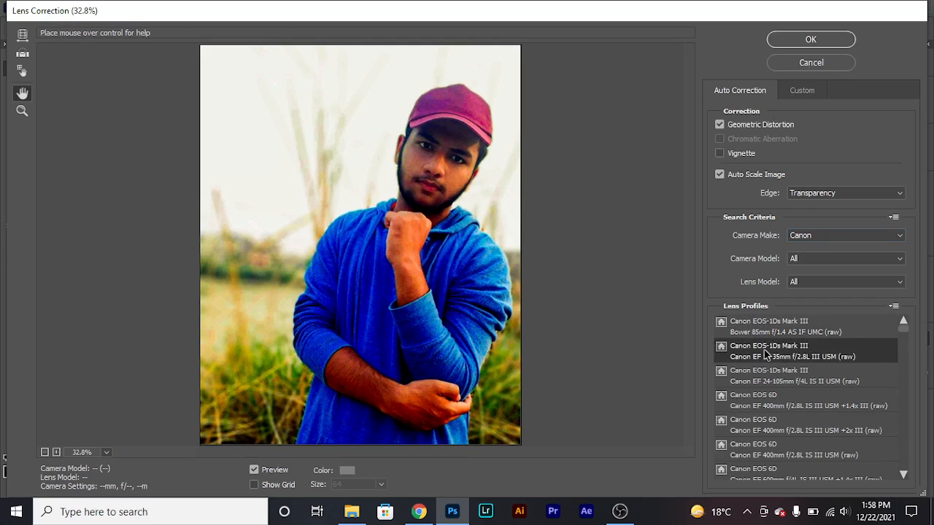
{"action": "left_click", "coordinate": [781, 399]}
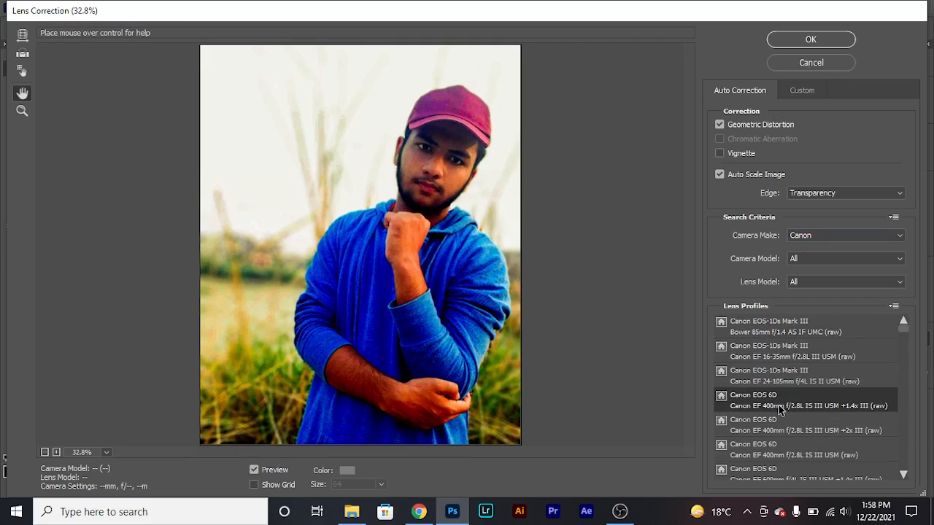
{"action": "left_click", "coordinate": [780, 448]}
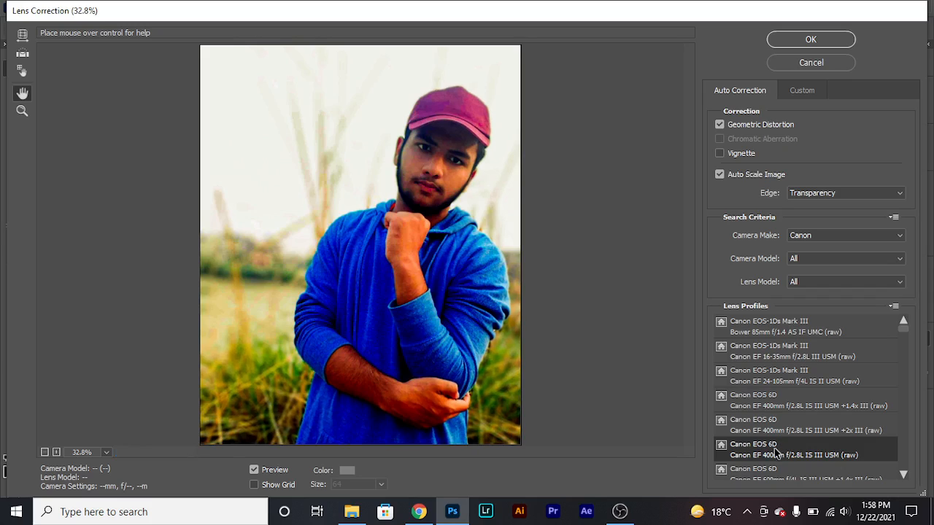
{"action": "left_click", "coordinate": [785, 426]}
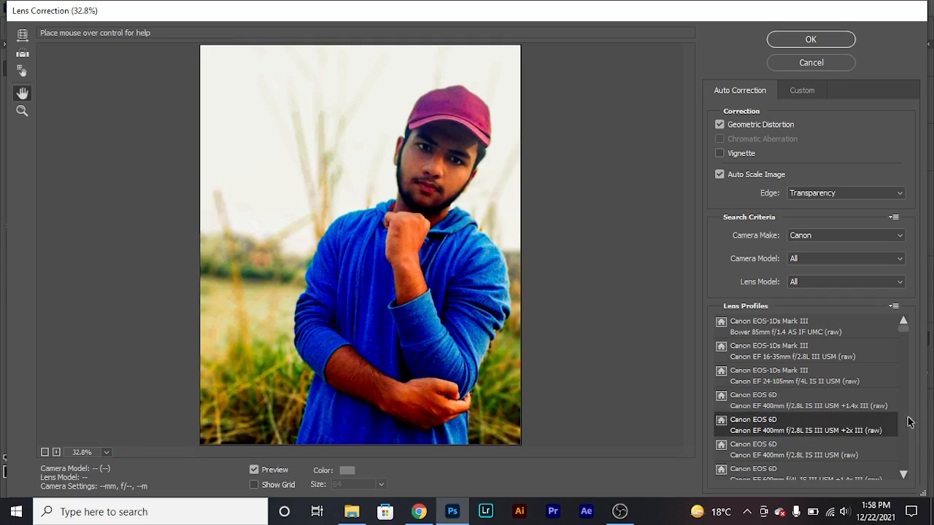
{"action": "scroll", "coordinate": [902, 326], "scroll_direction": "down", "scroll_amount": 5}
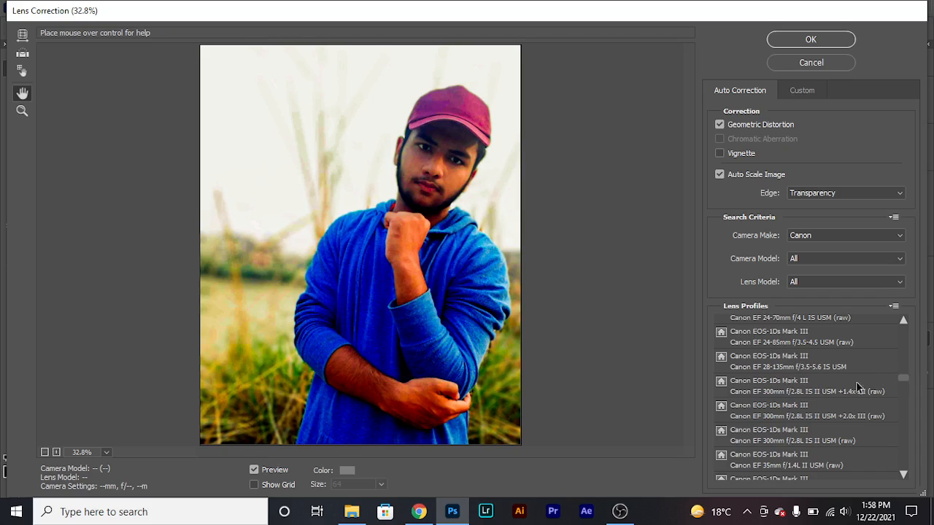
{"action": "left_click", "coordinate": [788, 368]}
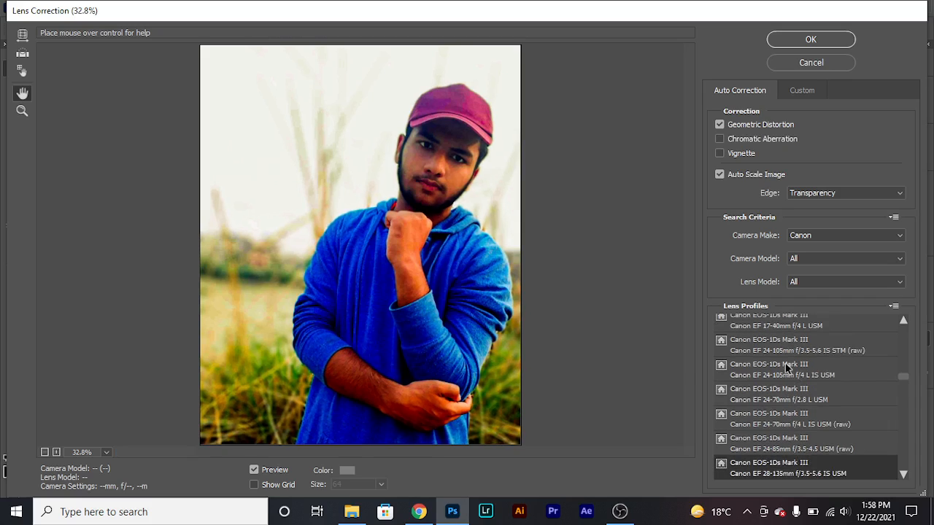
{"action": "left_click", "coordinate": [826, 42]}
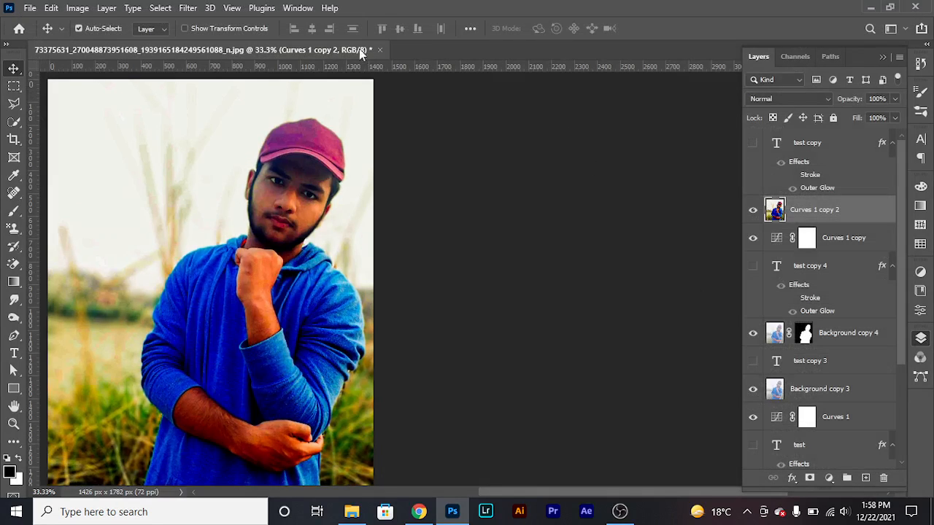
Try a Box Blur with a 10-pixel radius on the portrait layer, inspect the face in the preview, and cancel it
{"action": "left_click", "coordinate": [191, 9]}
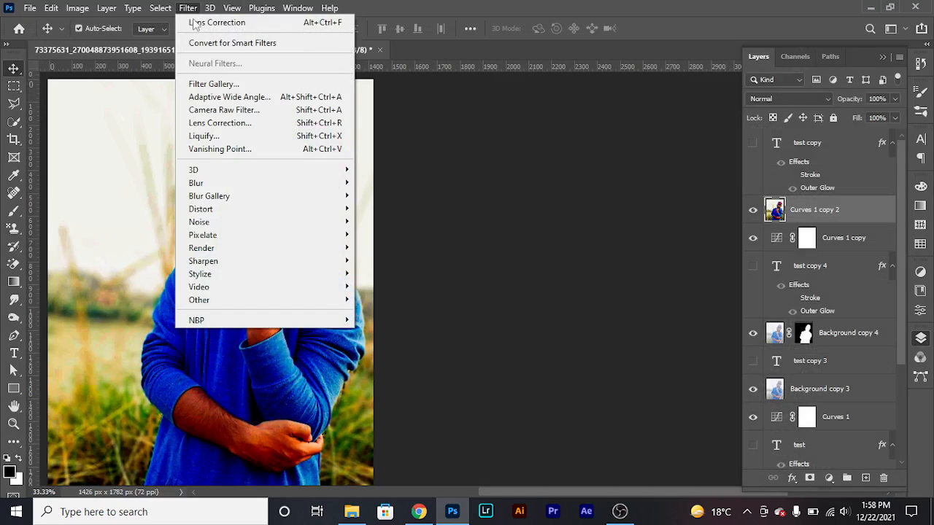
{"action": "mouse_move", "coordinate": [202, 187]}
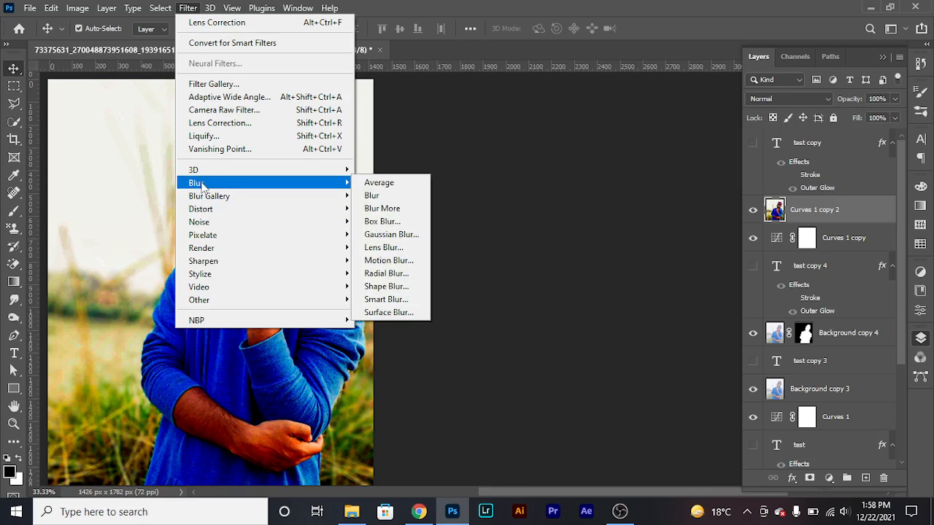
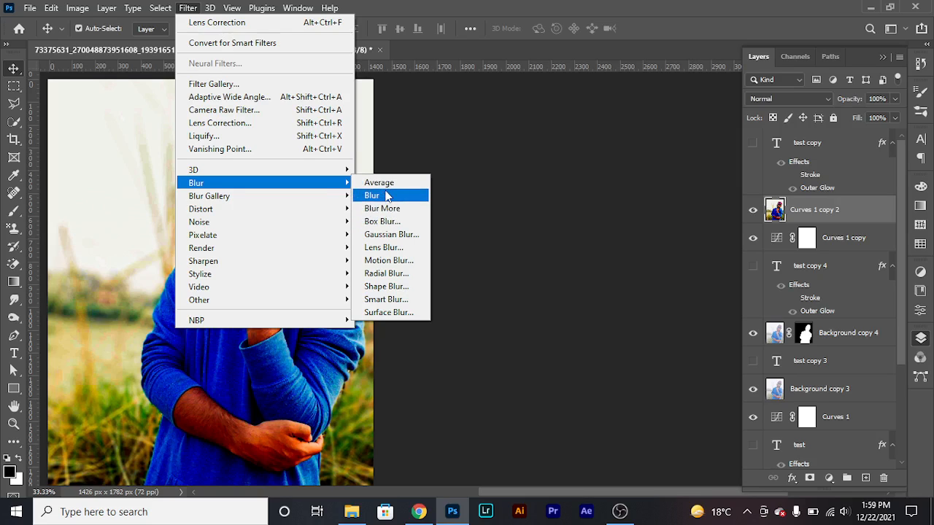
{"action": "left_click", "coordinate": [383, 221]}
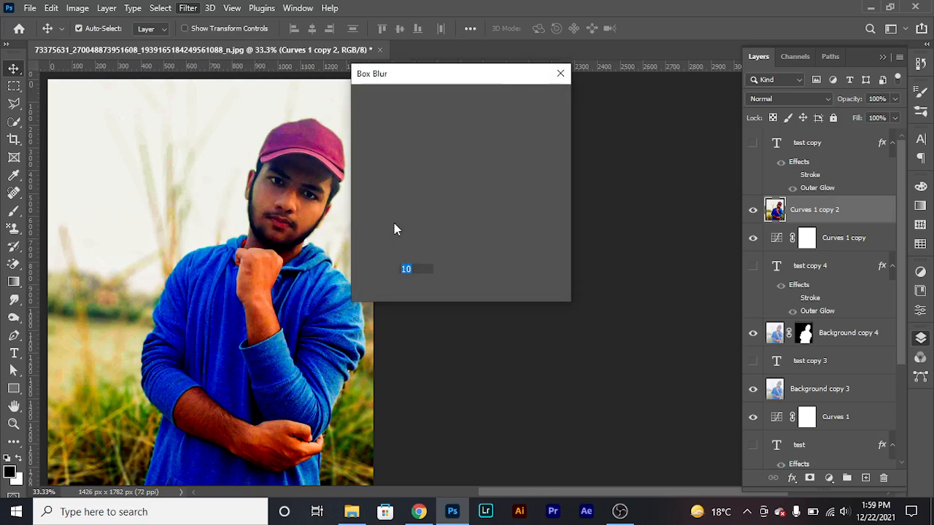
{"action": "left_click_drag", "start_coordinate": [416, 183], "coordinate": [466, 197]}
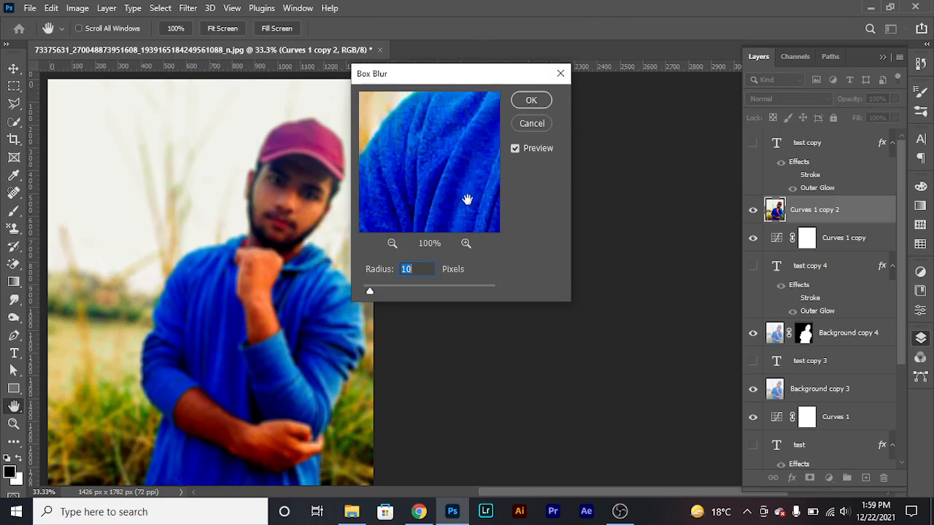
{"action": "left_click", "coordinate": [391, 243]}
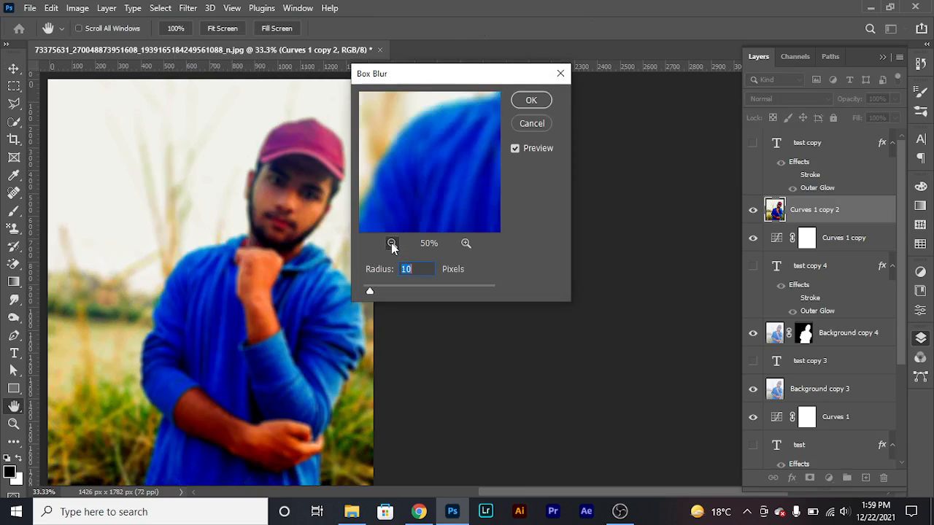
{"action": "left_click", "coordinate": [391, 243]}
{"action": "left_click_drag", "start_coordinate": [463, 202], "coordinate": [437, 216]}
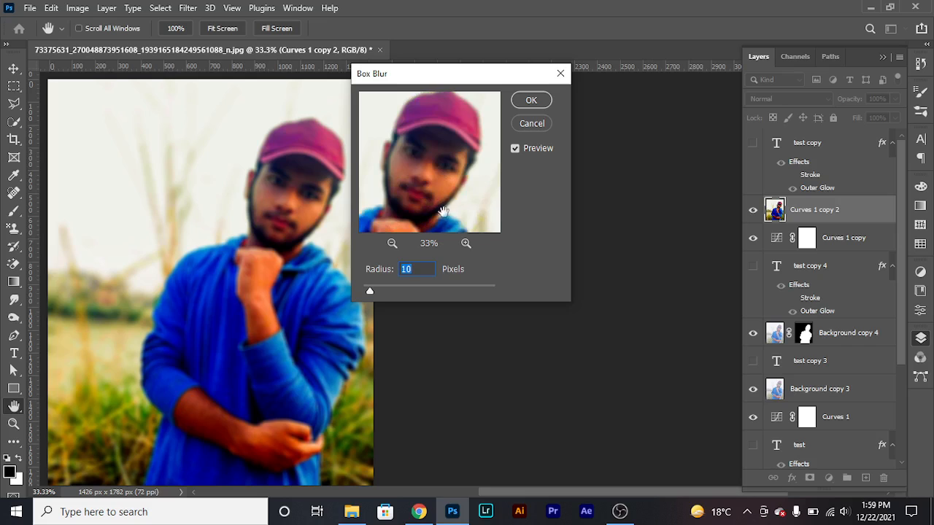
{"action": "left_click", "coordinate": [531, 126]}
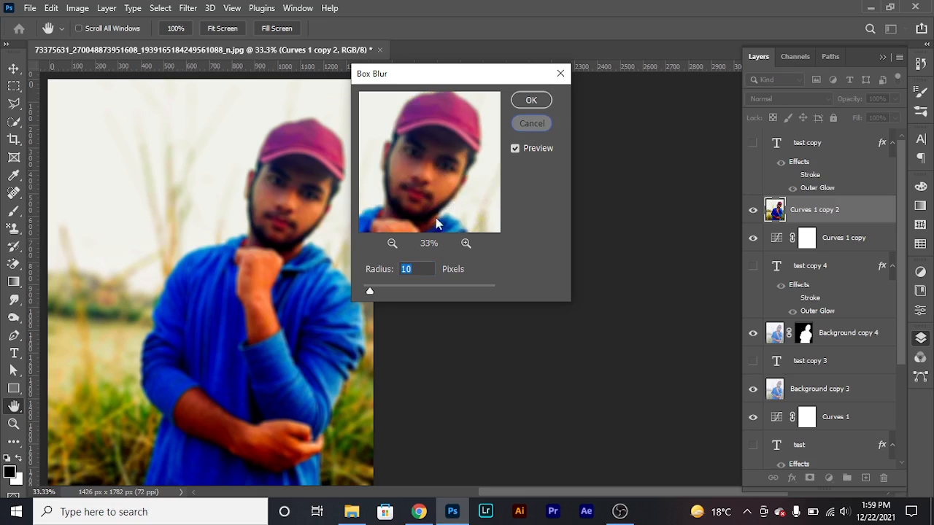
Try a Gaussian Blur with a 4.8-pixel radius on the portrait layer, inspect its preview, and cancel it
{"action": "left_click", "coordinate": [188, 8]}
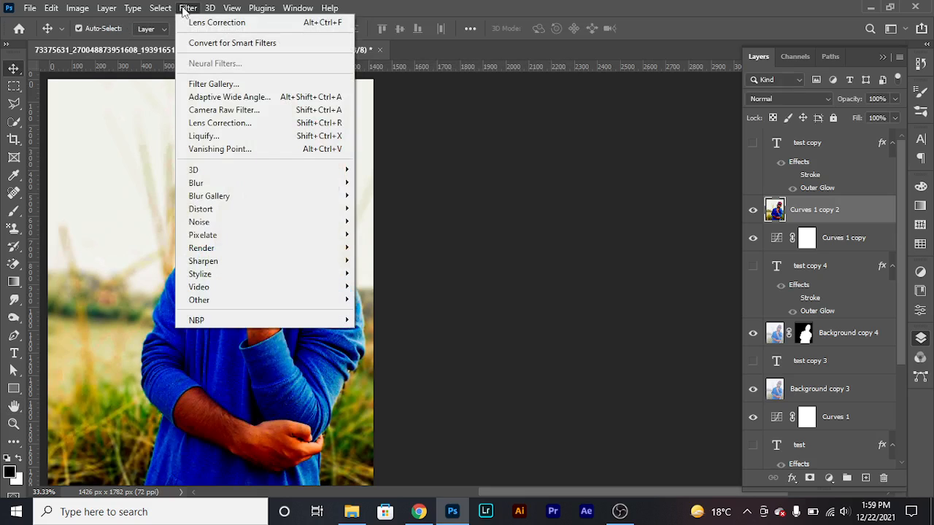
{"action": "mouse_move", "coordinate": [335, 186]}
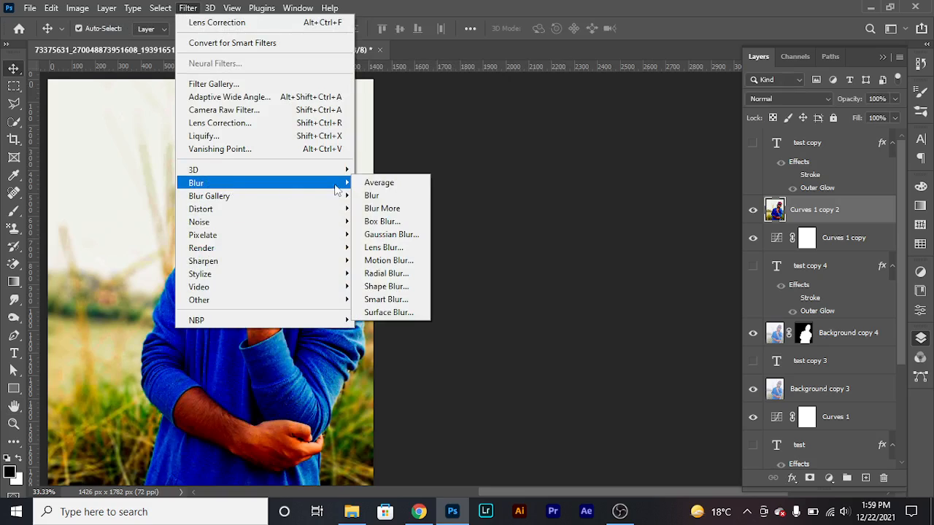
{"action": "left_click", "coordinate": [399, 236]}
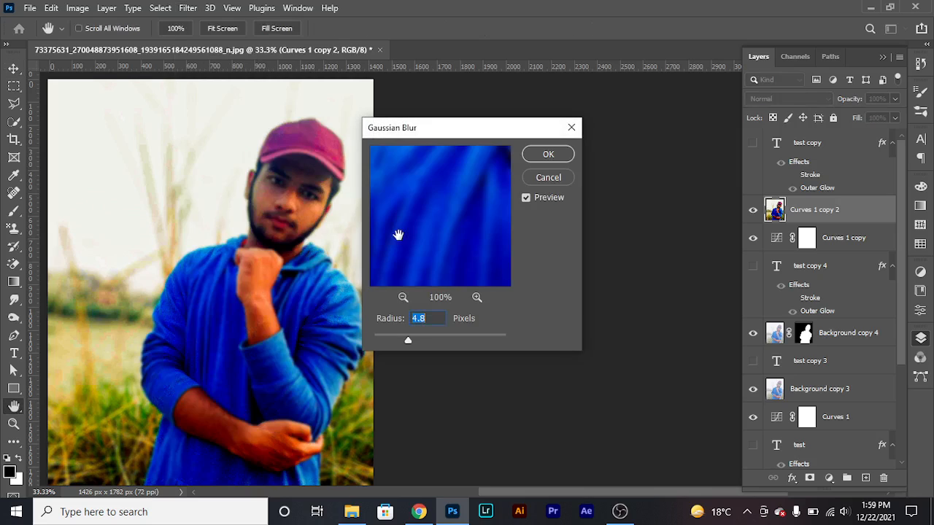
{"action": "left_click_drag", "start_coordinate": [398, 234], "coordinate": [463, 256]}
{"action": "left_click_drag", "start_coordinate": [479, 216], "coordinate": [447, 231]}
{"action": "left_click", "coordinate": [545, 178]}
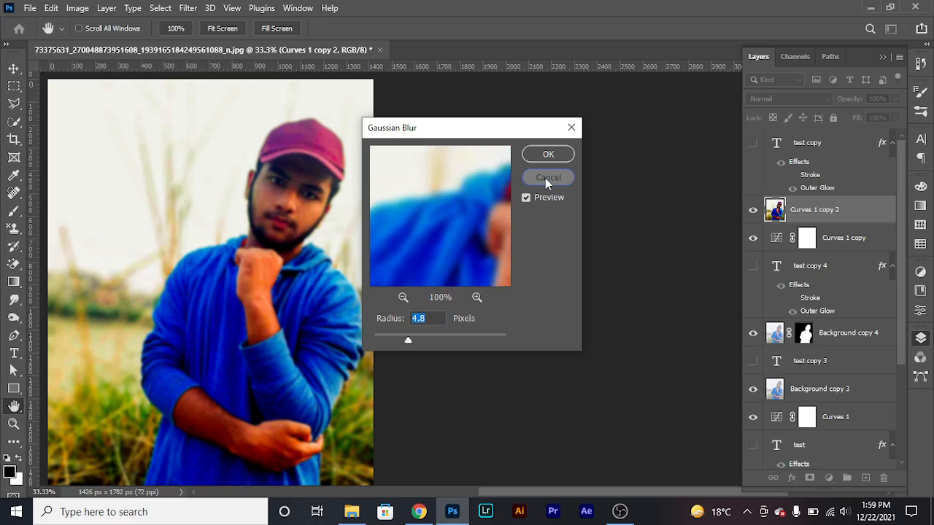
Try a Motion Blur at a -45° angle and 124-pixel distance on the portrait layer, and cancel it
{"action": "left_click", "coordinate": [188, 8]}
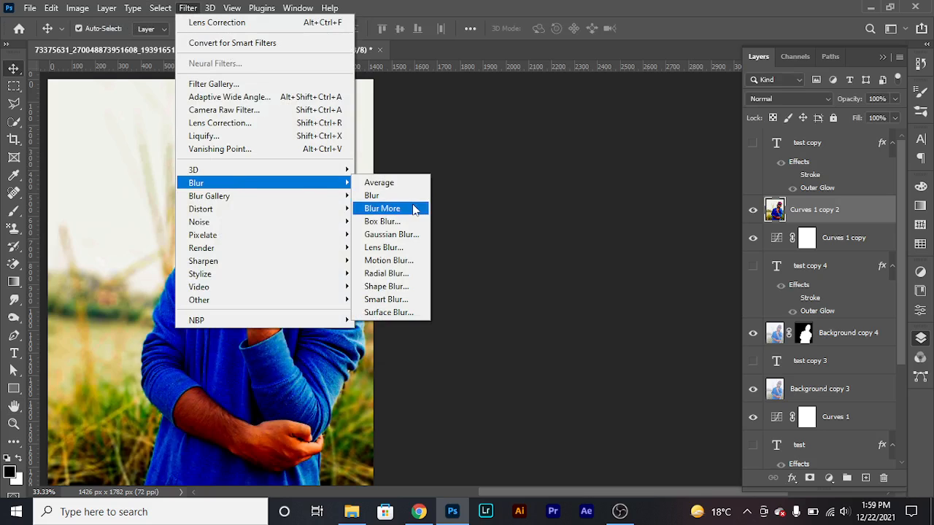
{"action": "left_click", "coordinate": [407, 266]}
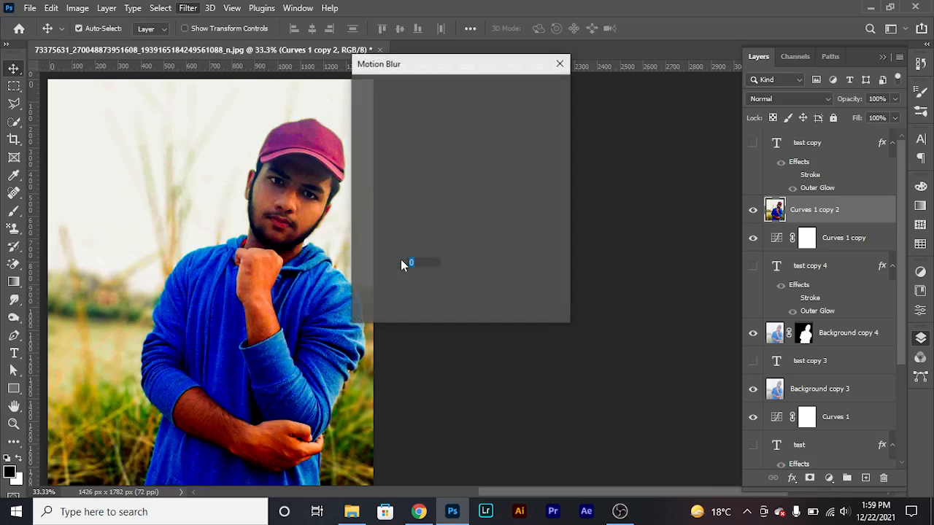
{"action": "left_click_drag", "start_coordinate": [444, 181], "coordinate": [459, 196]}
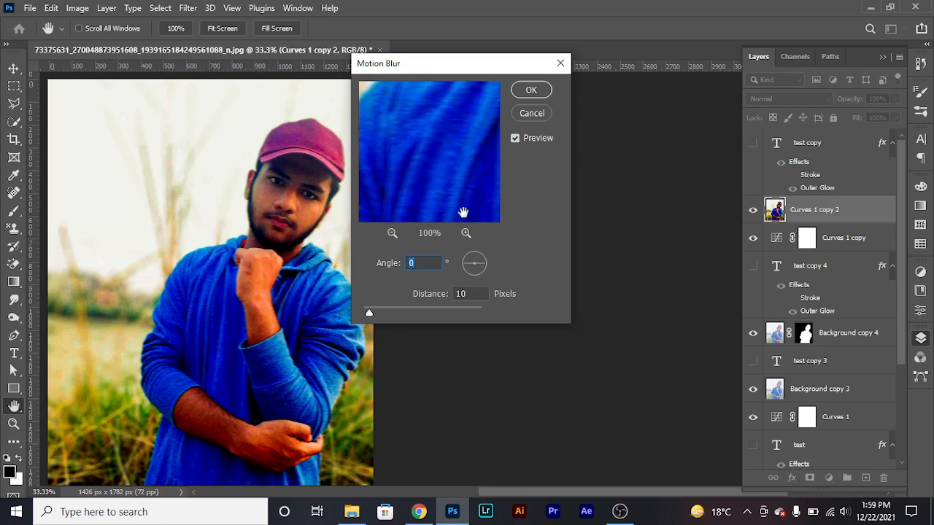
{"action": "left_click_drag", "start_coordinate": [484, 265], "coordinate": [483, 272]}
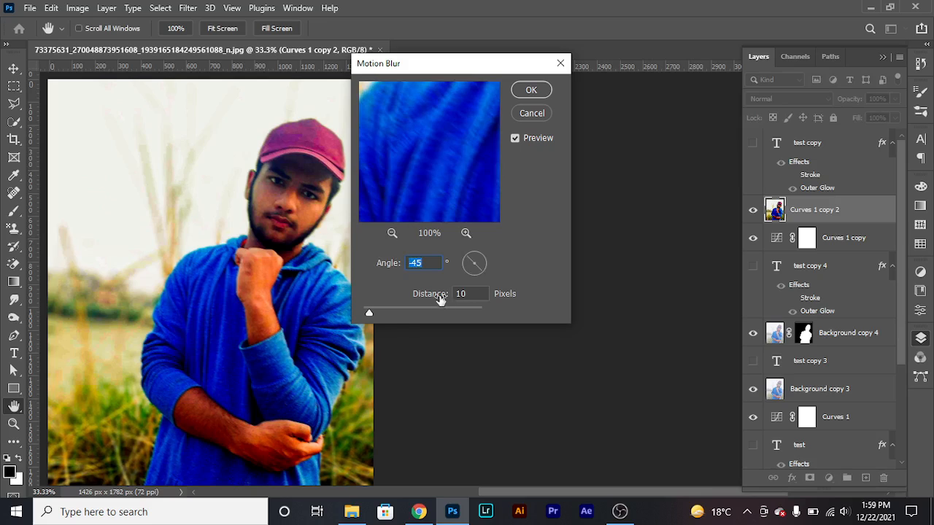
{"action": "key", "text": "Tab"}
{"action": "left_click_drag", "start_coordinate": [380, 315], "coordinate": [410, 315]}
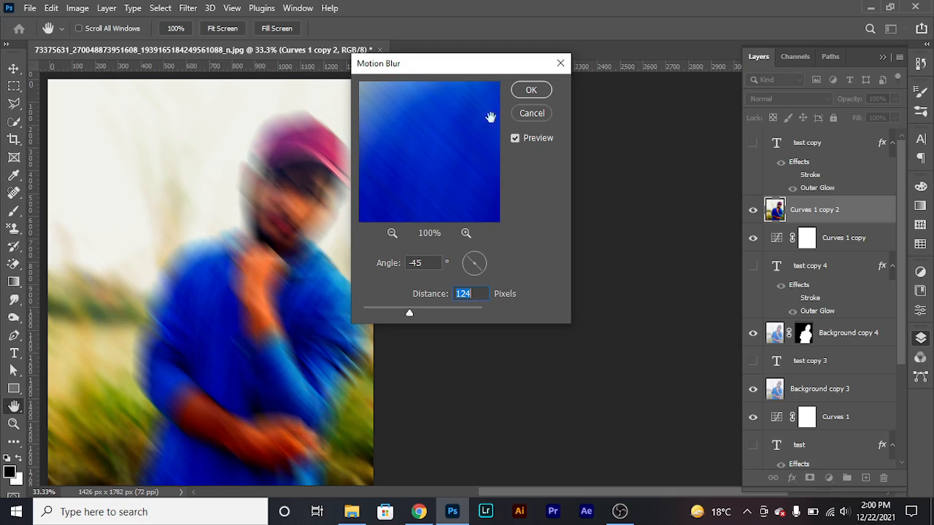
{"action": "key", "text": "Escape"}
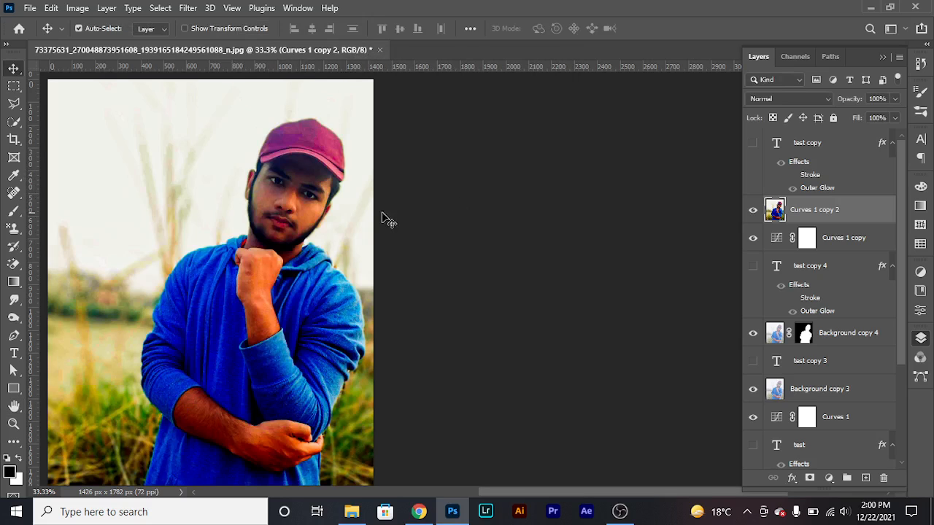
Try a Surface Blur with a 5-pixel radius and 15-level threshold on the portrait layer, and cancel it
{"action": "left_click", "coordinate": [187, 8]}
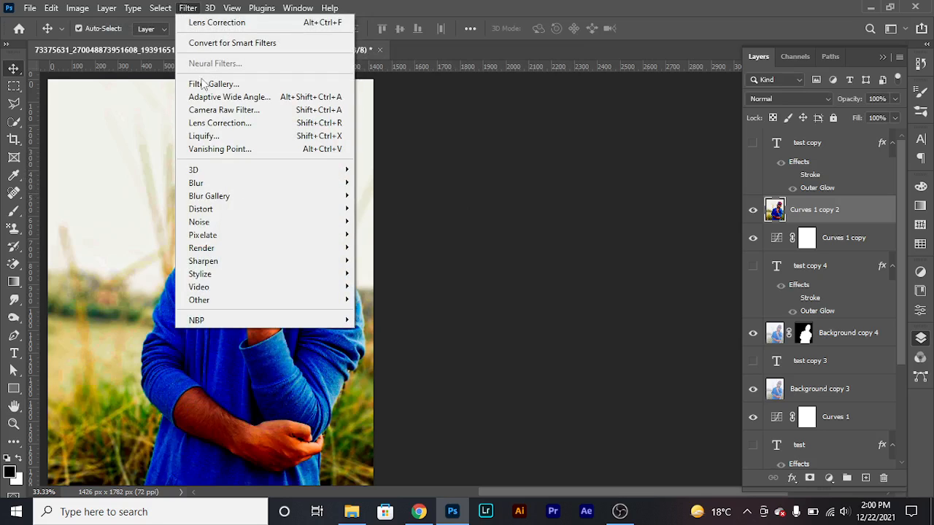
{"action": "mouse_move", "coordinate": [216, 188]}
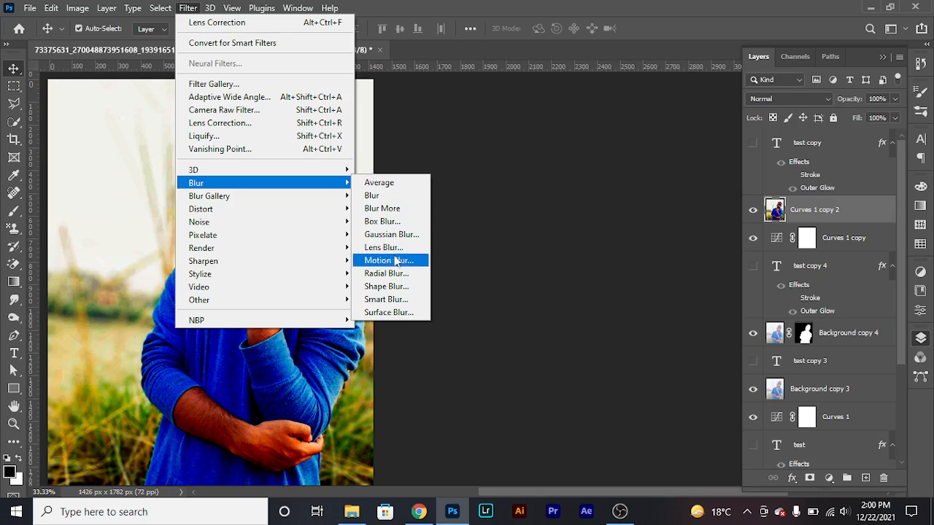
{"action": "left_click", "coordinate": [400, 313]}
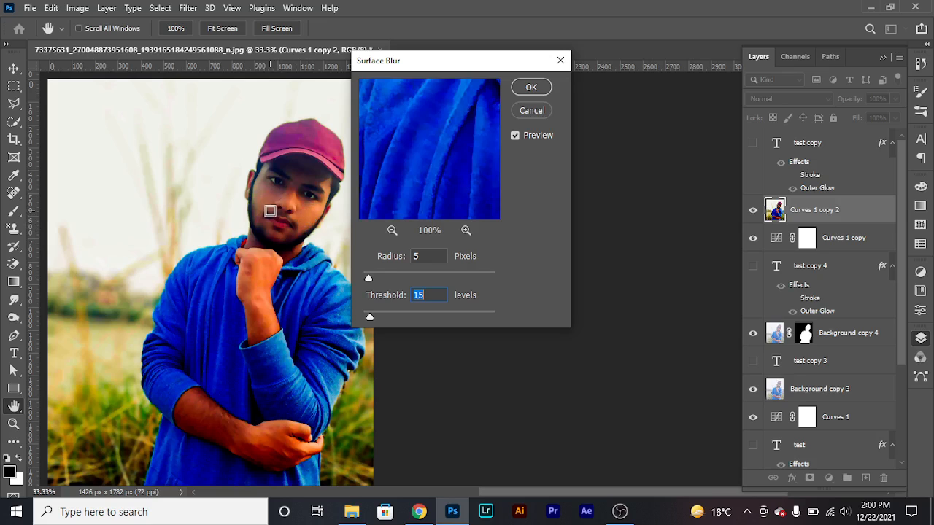
{"action": "left_click", "coordinate": [534, 111]}
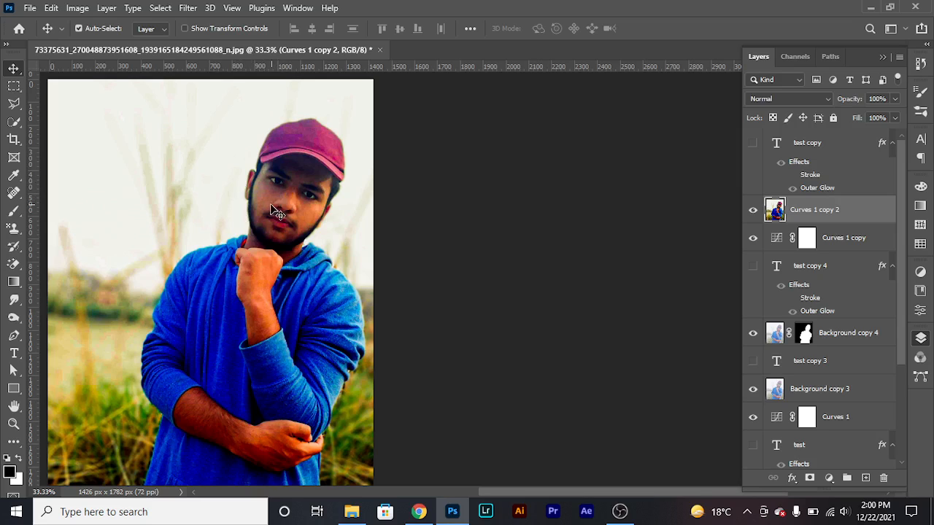
Try a Wave distortion with five sine generators on the portrait layer, repeating the edge pixels
{"action": "left_click", "coordinate": [187, 8]}
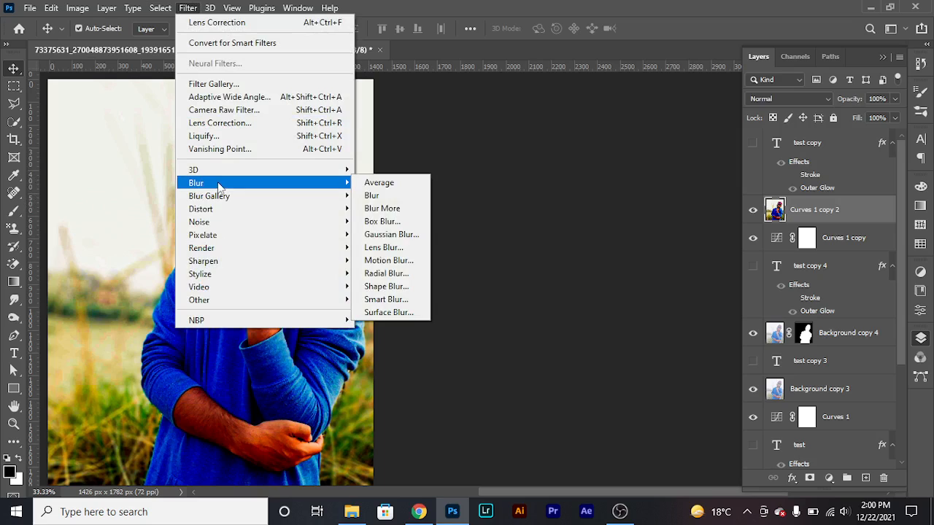
{"action": "mouse_move", "coordinate": [230, 204]}
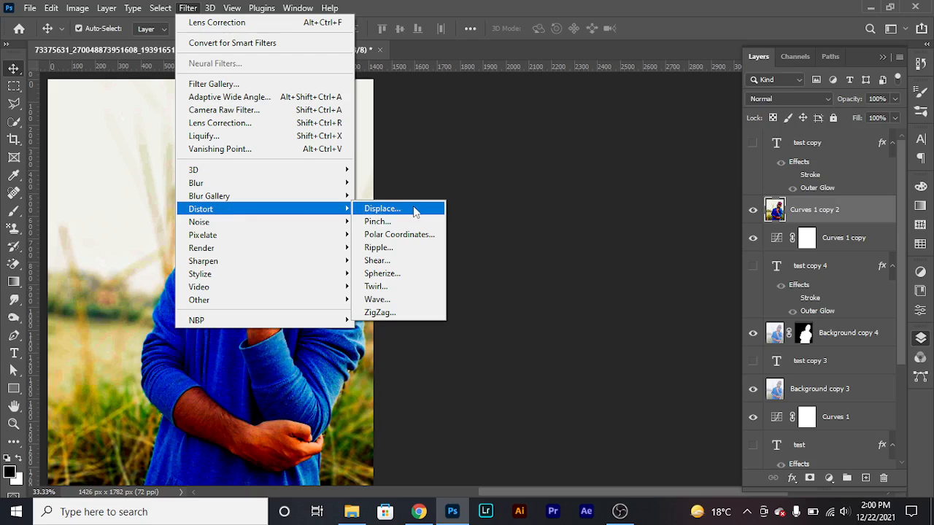
{"action": "left_click", "coordinate": [394, 301]}
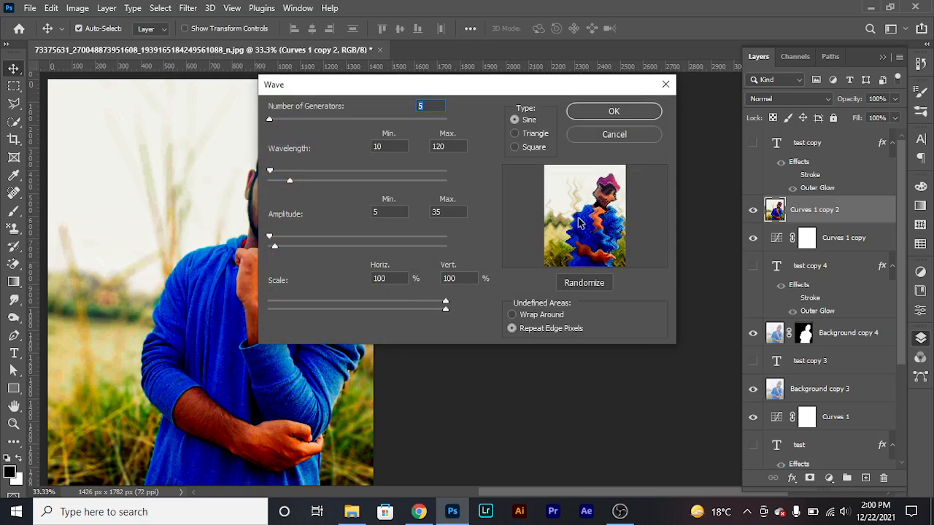
{"action": "left_click", "coordinate": [626, 112]}
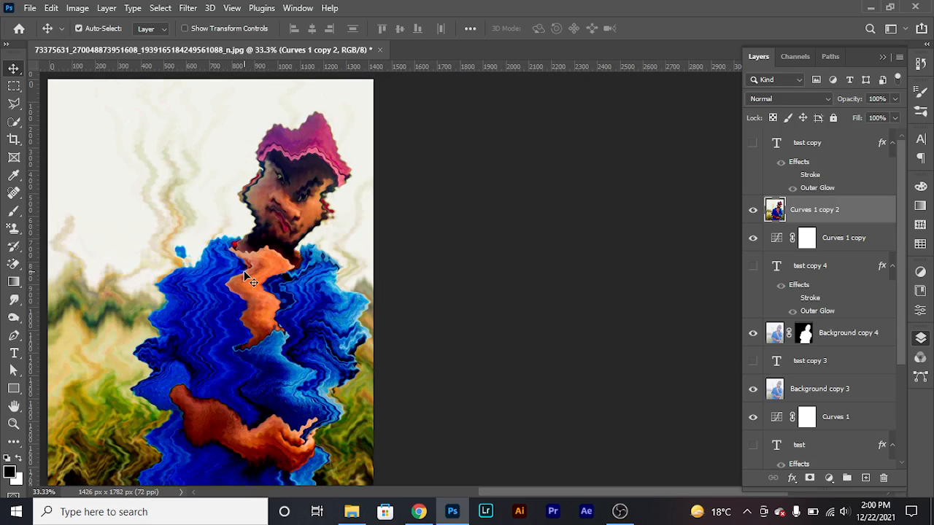
{"action": "left_click", "coordinate": [189, 9]}
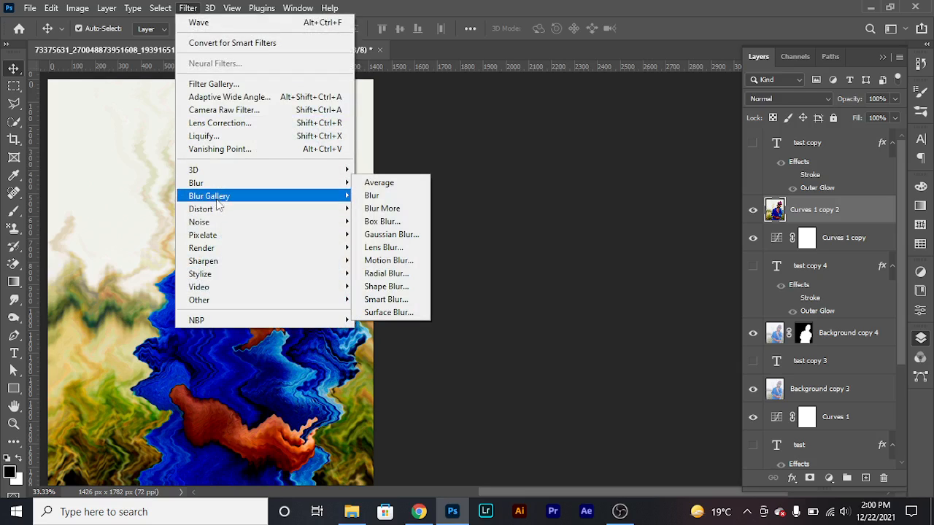
{"action": "mouse_move", "coordinate": [221, 210]}
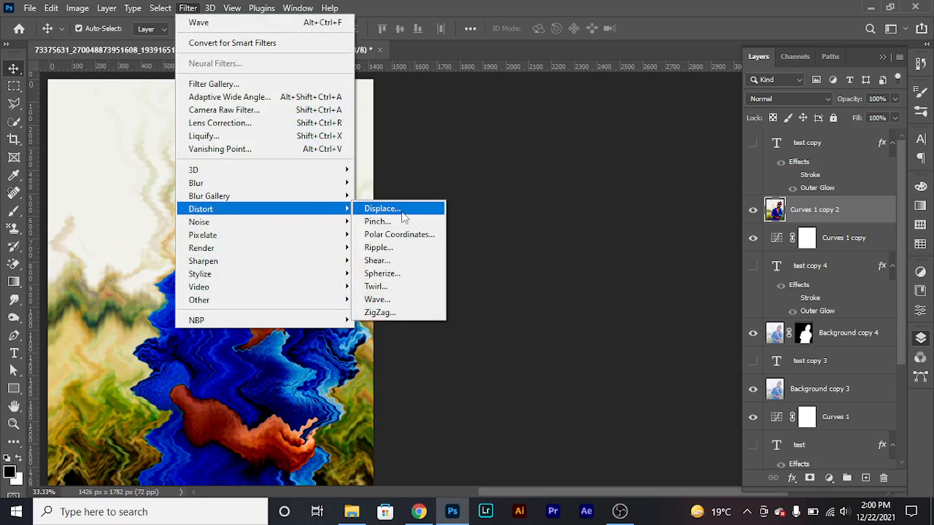
{"action": "left_click", "coordinate": [475, 187]}
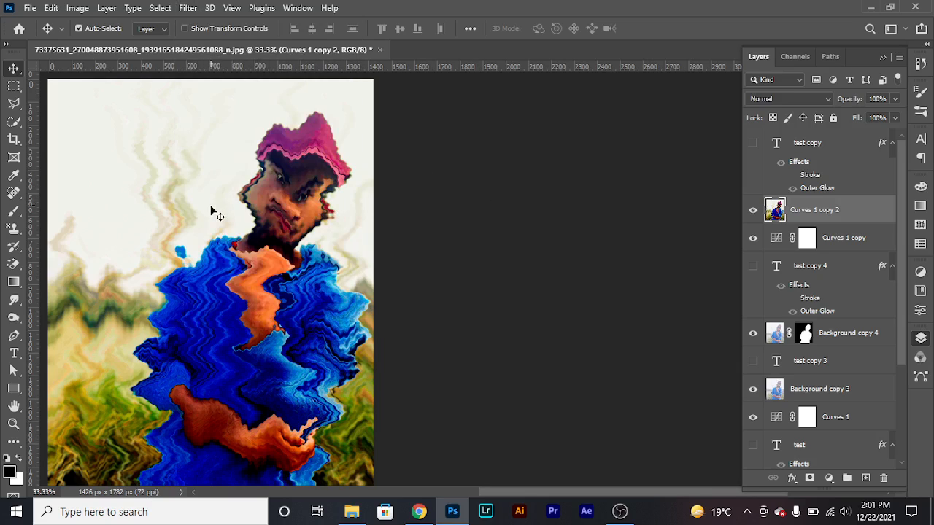
{"action": "key", "text": "ctrl"}
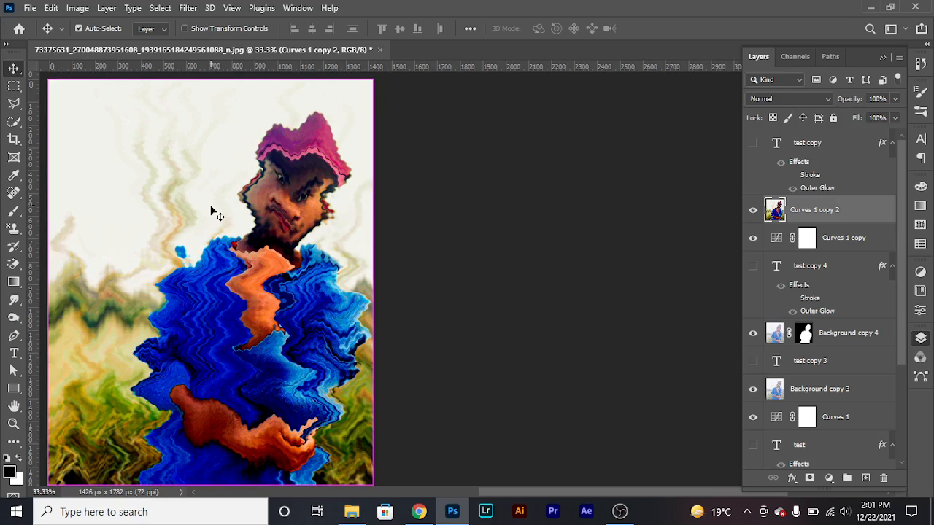
Try a strong Twirl distortion on the portrait layer, and undo both the Twirl and the Wave
{"action": "left_click", "coordinate": [188, 9]}
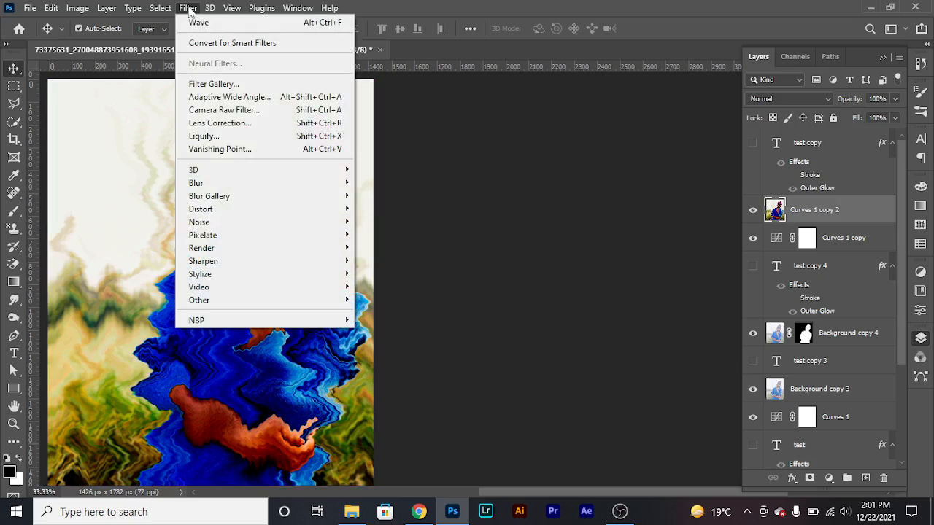
{"action": "mouse_move", "coordinate": [219, 209]}
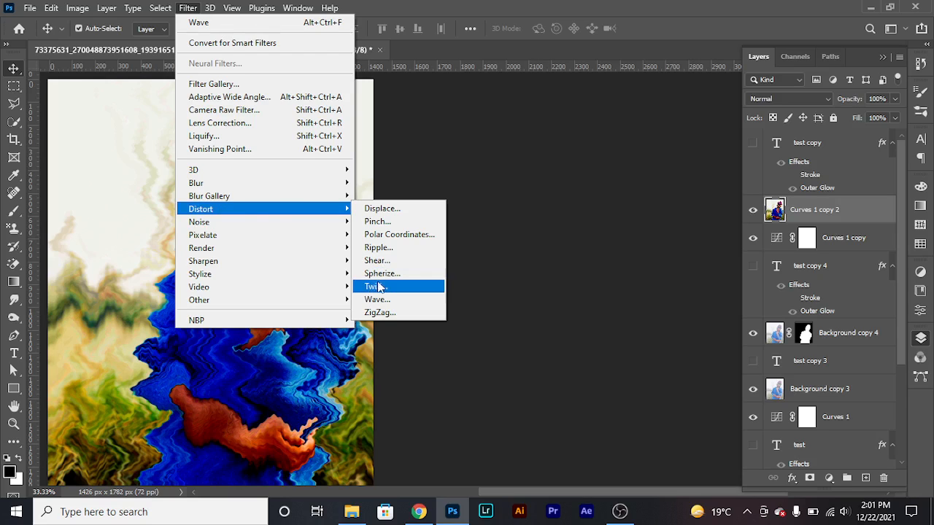
{"action": "left_click", "coordinate": [376, 286]}
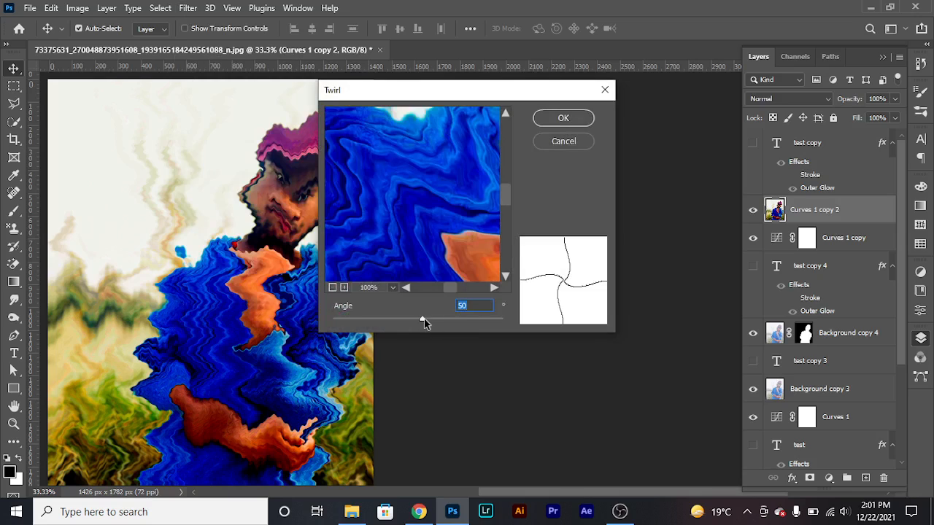
{"action": "left_click_drag", "start_coordinate": [423, 319], "coordinate": [473, 323]}
{"action": "left_click", "coordinate": [569, 121]}
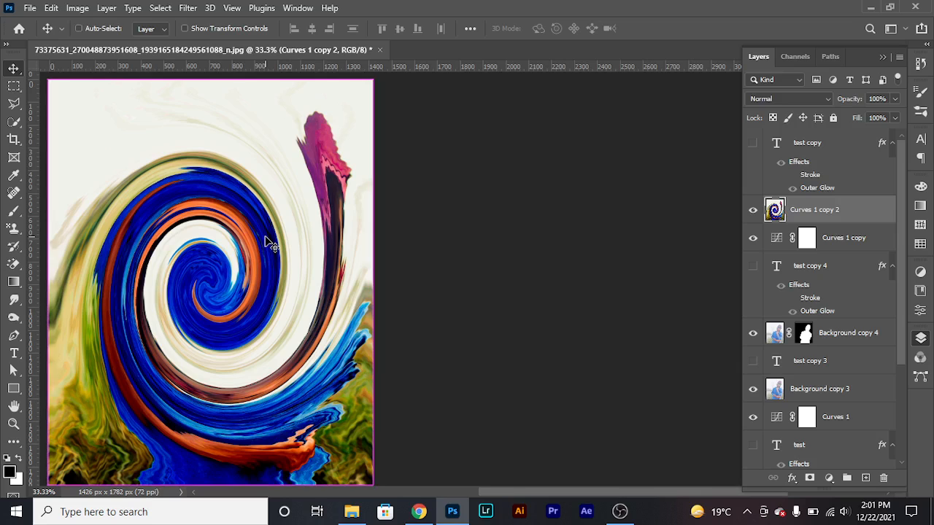
{"action": "key", "text": "ctrl+z"}
{"action": "key", "text": "ctrl+z"}
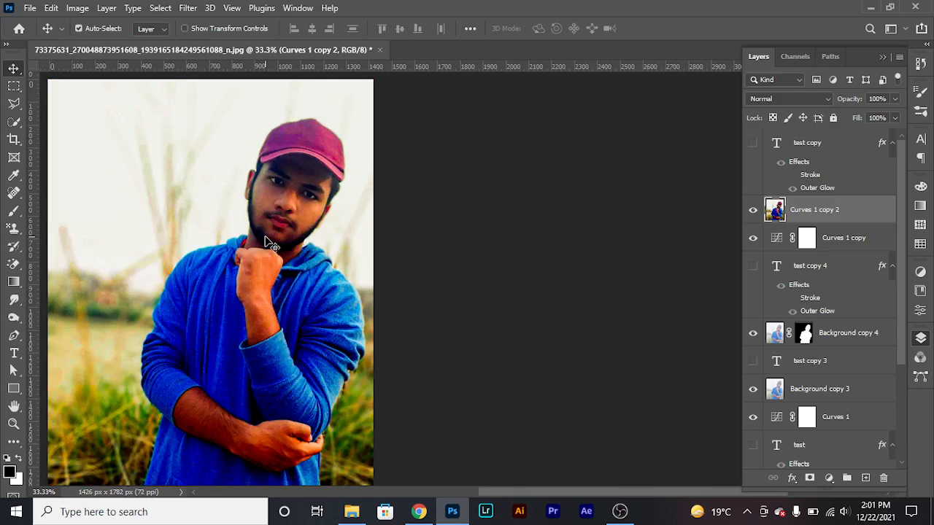
Open the Dust & Scratches filter for the portrait layer and inspect the hoodie's shoulder in its preview
{"action": "left_click", "coordinate": [187, 9]}
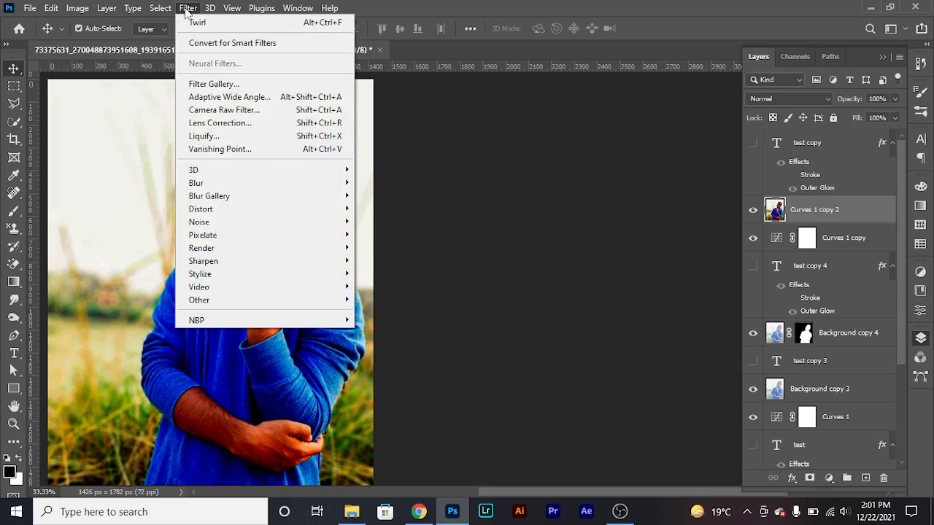
{"action": "mouse_move", "coordinate": [227, 230]}
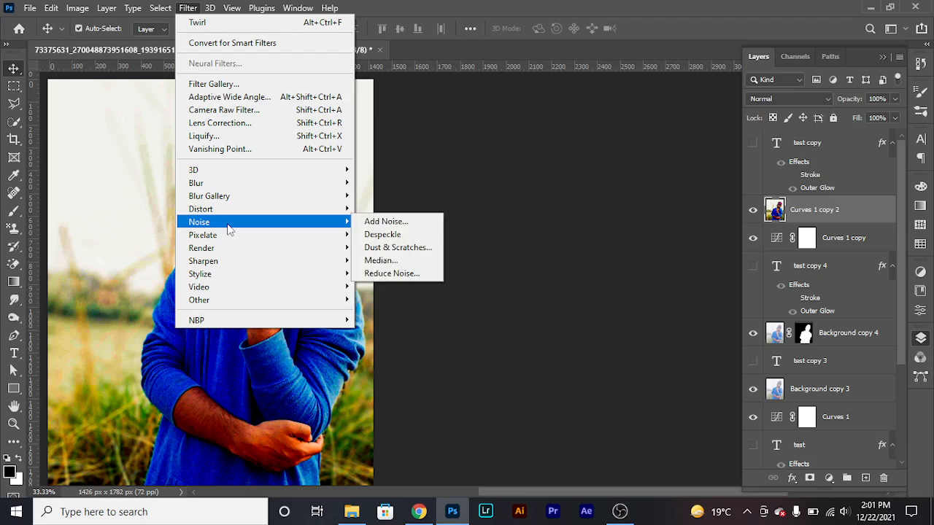
{"action": "left_click", "coordinate": [410, 248]}
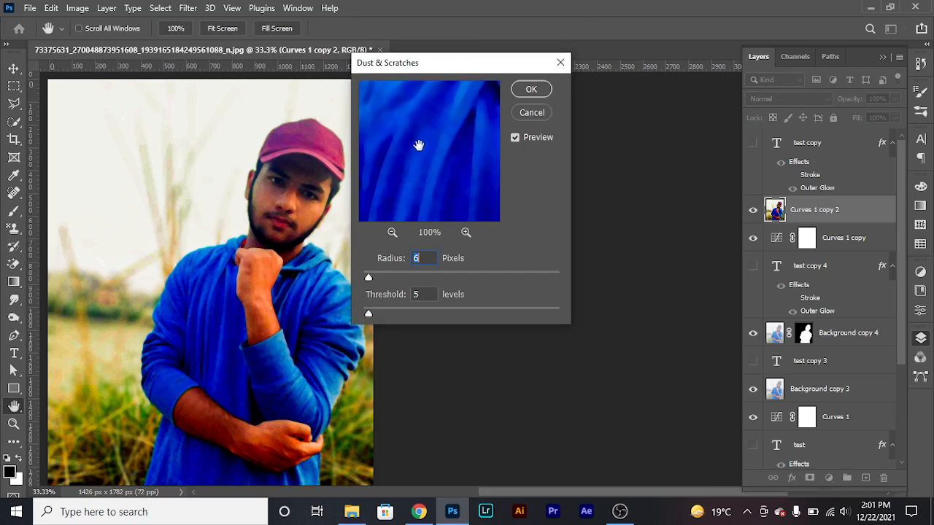
{"action": "left_click_drag", "start_coordinate": [412, 153], "coordinate": [437, 173]}
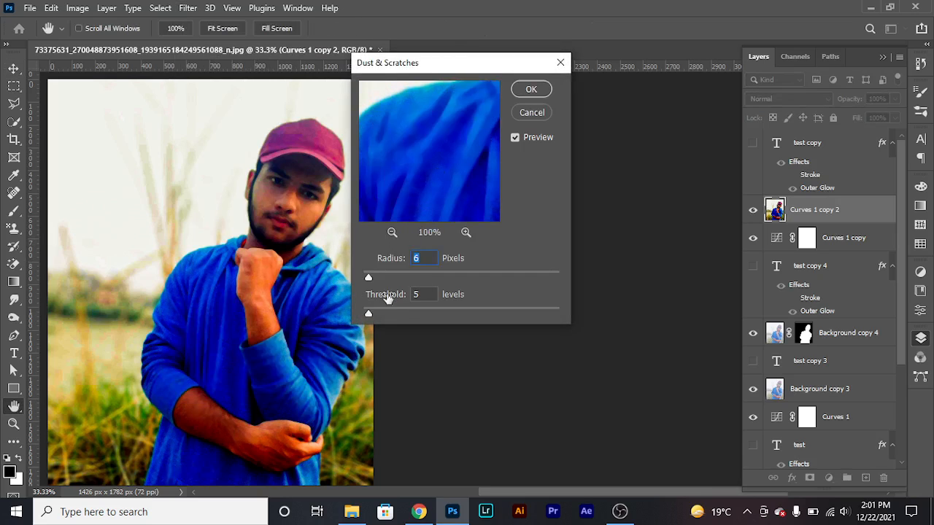
Try Dust & Scratches thresholds of 210 and 24 levels, and reduce the radius to 4 pixels
{"action": "left_click", "coordinate": [422, 292]}
{"action": "type", "text": "210"}
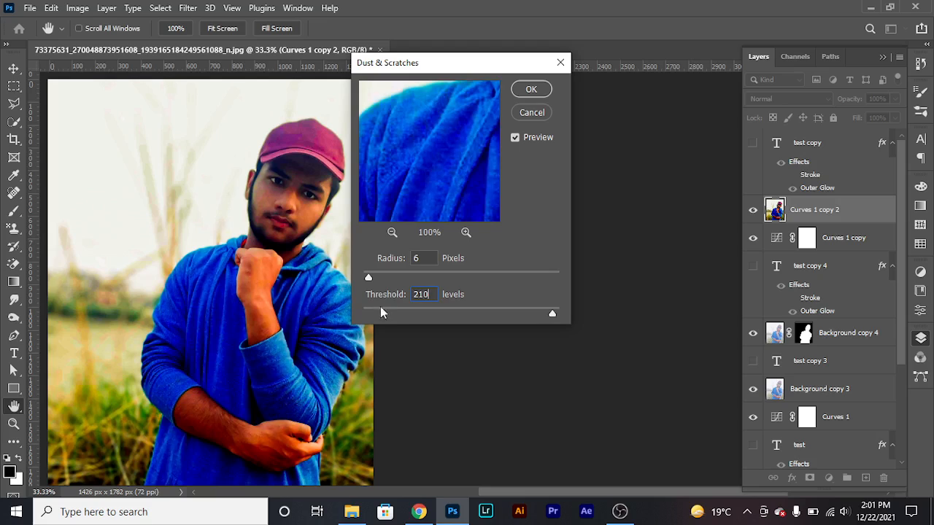
{"action": "left_click", "coordinate": [372, 298]}
{"action": "type", "text": "10"}
{"action": "left_click_drag", "start_coordinate": [373, 314], "coordinate": [388, 314]}
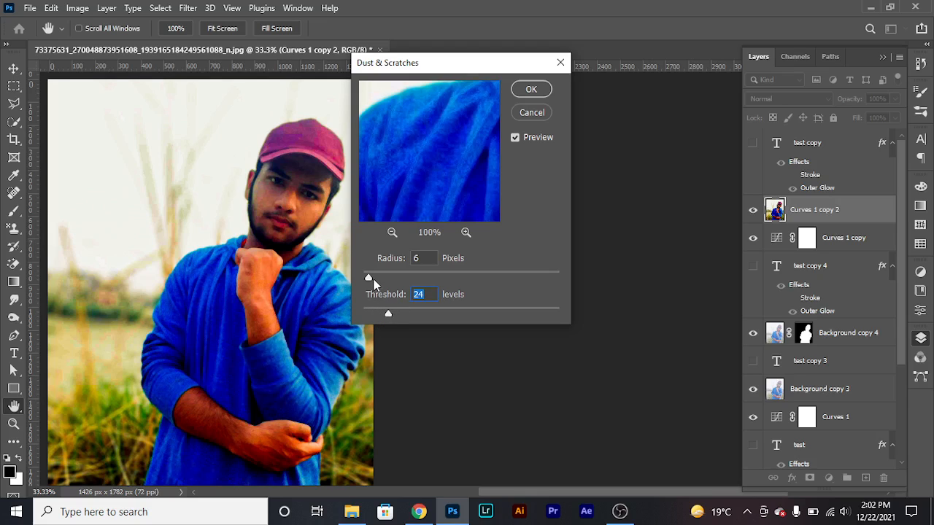
{"action": "mouse_move", "coordinate": [368, 280]}
{"action": "left_mouse_down"}
{"action": "mouse_move", "coordinate": [376, 282]}
{"action": "mouse_move", "coordinate": [366, 279]}
{"action": "left_mouse_up"}
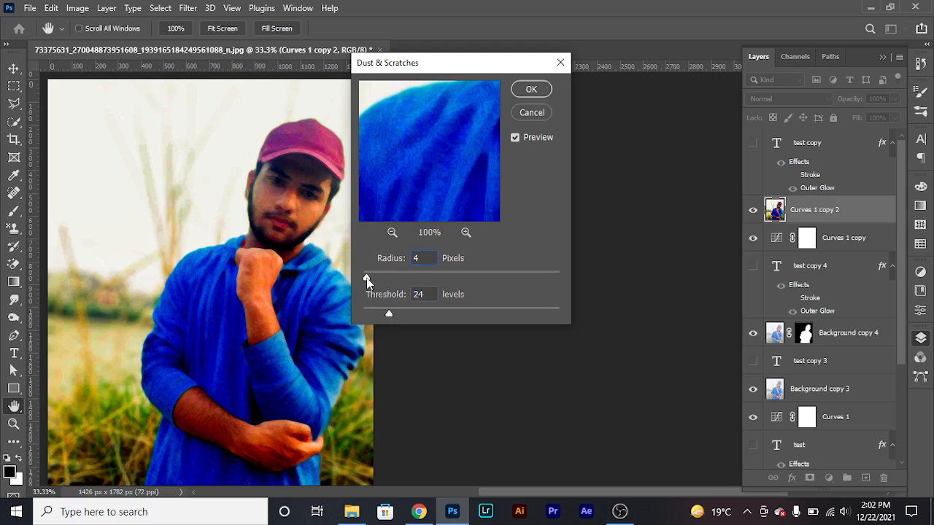
Set the Dust & Scratches radius to 2 pixels and threshold to 10 levels, and inspect the hand and face in the preview
{"action": "double_click", "coordinate": [424, 259]}
{"action": "type", "text": "2"}
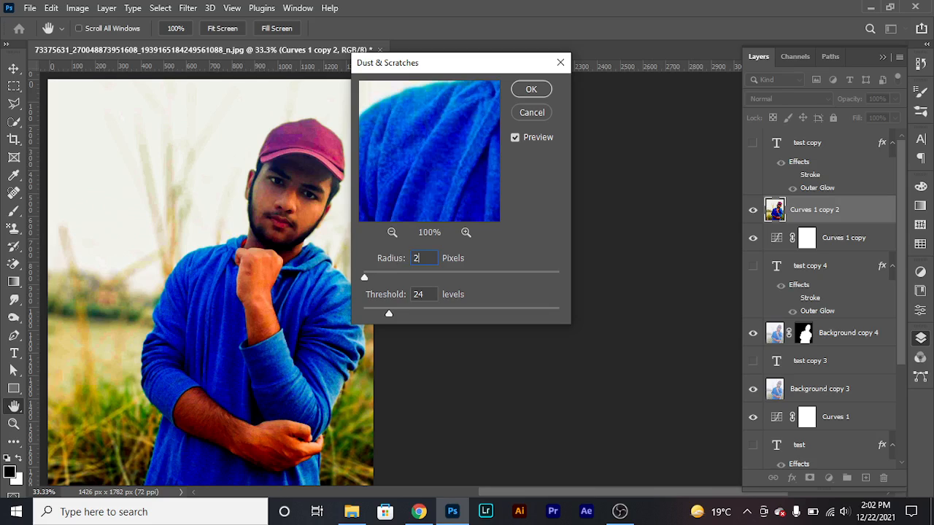
{"action": "double_click", "coordinate": [415, 298]}
{"action": "type", "text": "10"}
{"action": "left_click", "coordinate": [235, 273]}
{"action": "left_click_drag", "start_coordinate": [418, 162], "coordinate": [401, 195]}
{"action": "left_click_drag", "start_coordinate": [453, 178], "coordinate": [406, 162]}
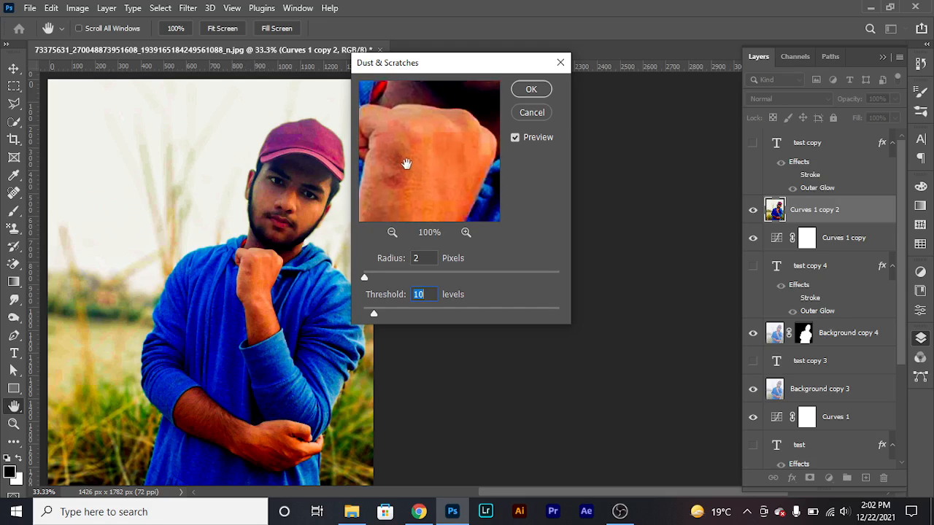
{"action": "left_click_drag", "start_coordinate": [455, 129], "coordinate": [430, 231]}
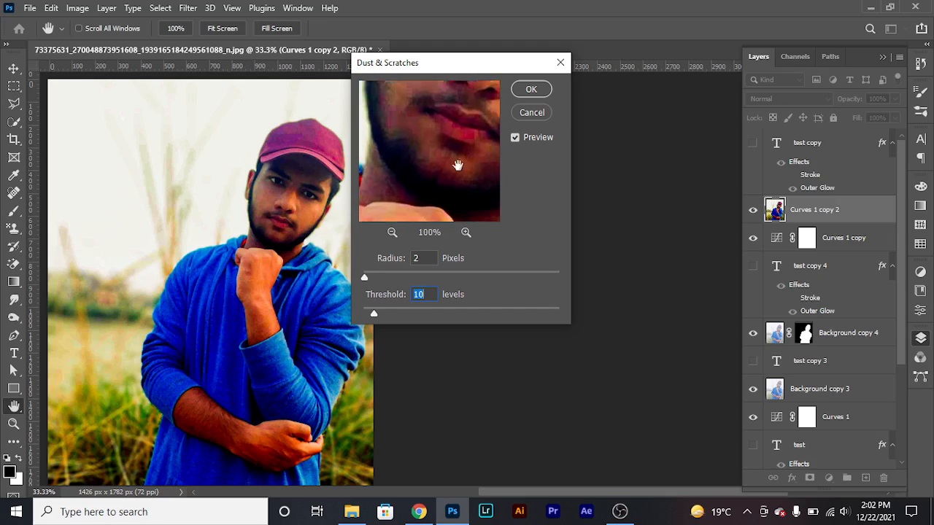
{"action": "left_click_drag", "start_coordinate": [463, 146], "coordinate": [418, 212]}
Set the Dust & Scratches threshold to 5 levels, check the cheek in the preview, and apply the filter
{"action": "left_click", "coordinate": [420, 294]}
{"action": "left_click", "coordinate": [398, 296]}
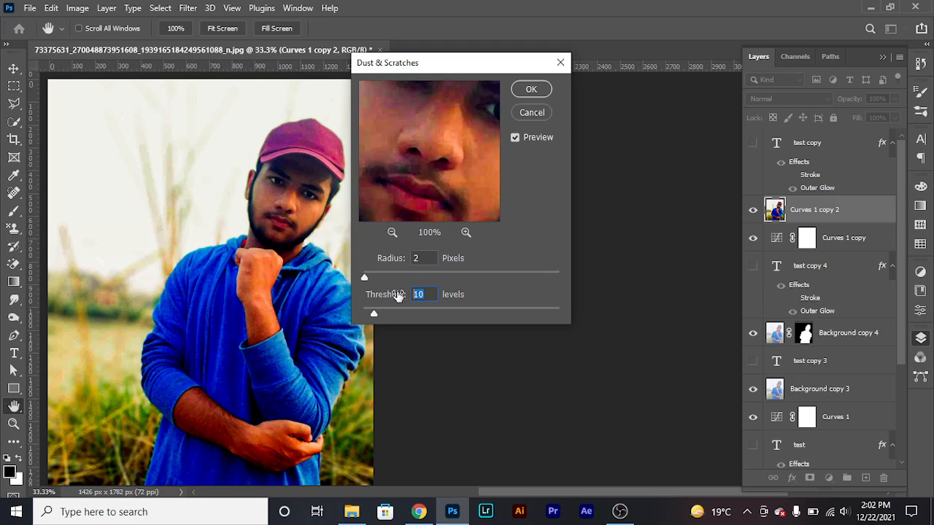
{"action": "type", "text": "5"}
{"action": "left_click_drag", "start_coordinate": [443, 141], "coordinate": [464, 165]}
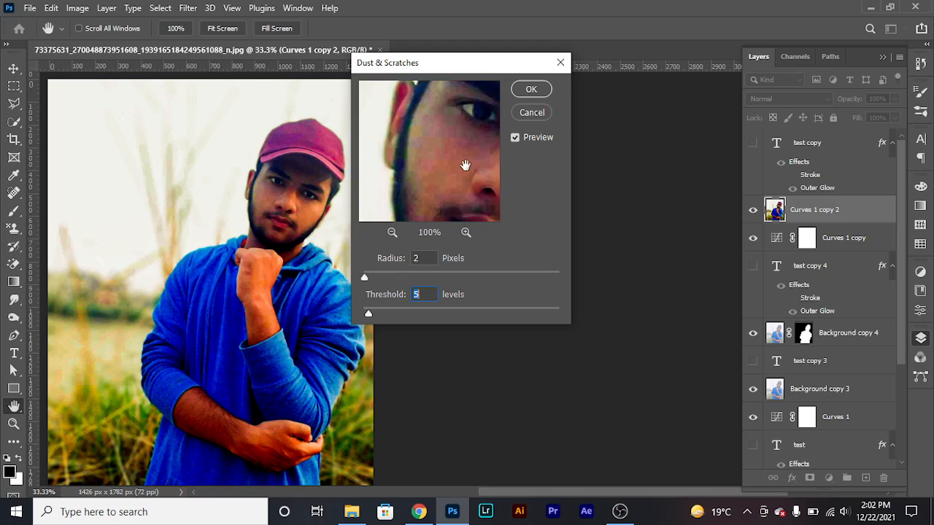
{"action": "left_click", "coordinate": [532, 90]}
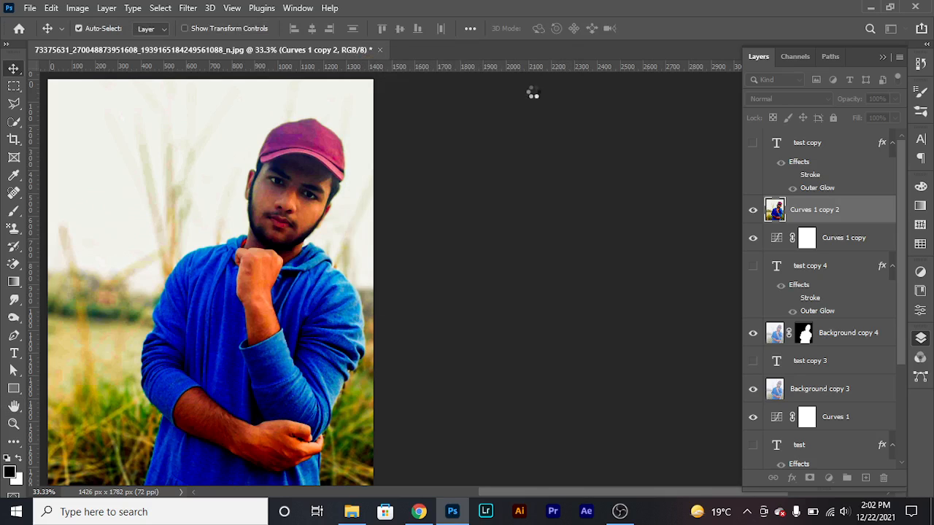
Open the Reduce Noise filter for the portrait layer and inspect the face and cap in its preview
{"action": "left_click", "coordinate": [187, 9]}
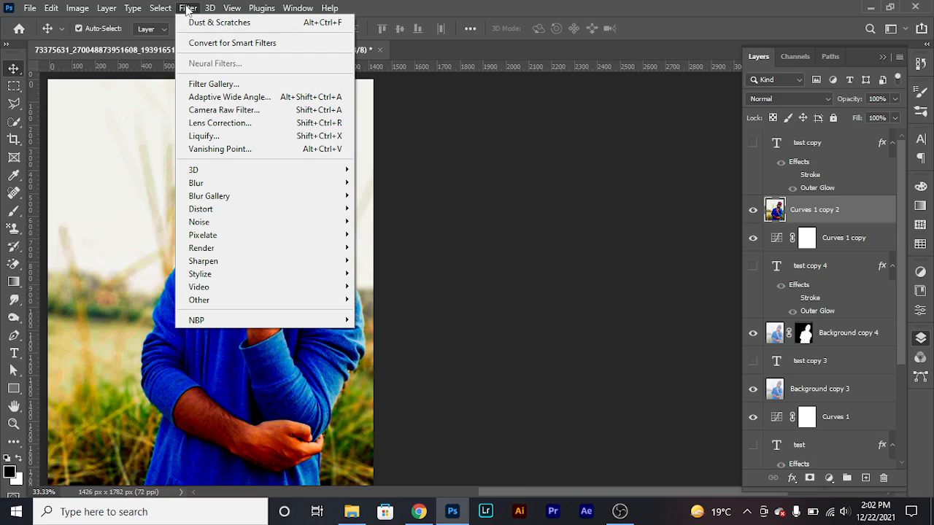
{"action": "mouse_move", "coordinate": [212, 222]}
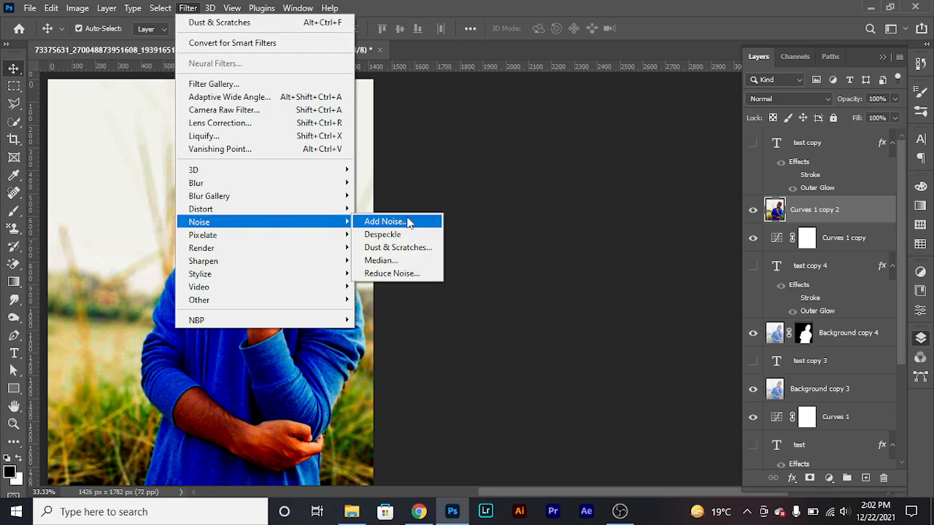
{"action": "left_click", "coordinate": [390, 273]}
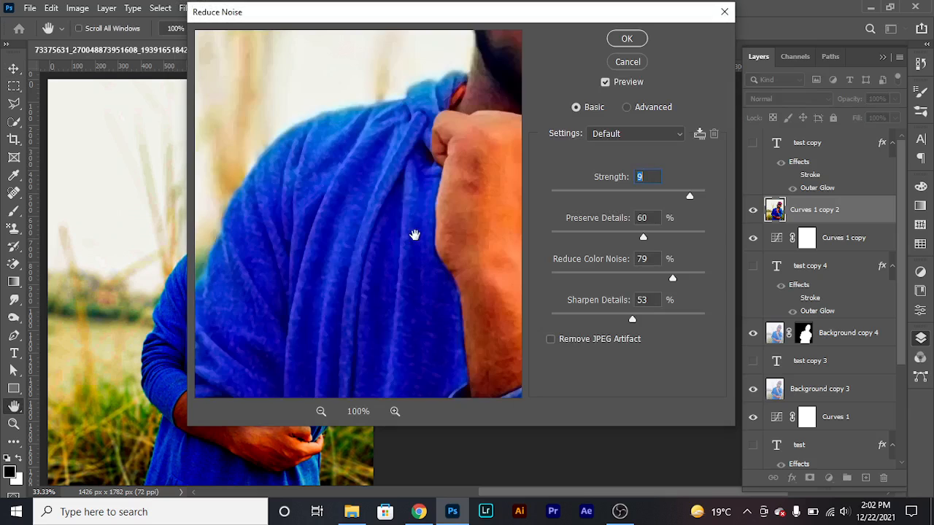
{"action": "left_click_drag", "start_coordinate": [418, 242], "coordinate": [387, 285]}
{"action": "left_click_drag", "start_coordinate": [418, 257], "coordinate": [369, 289]}
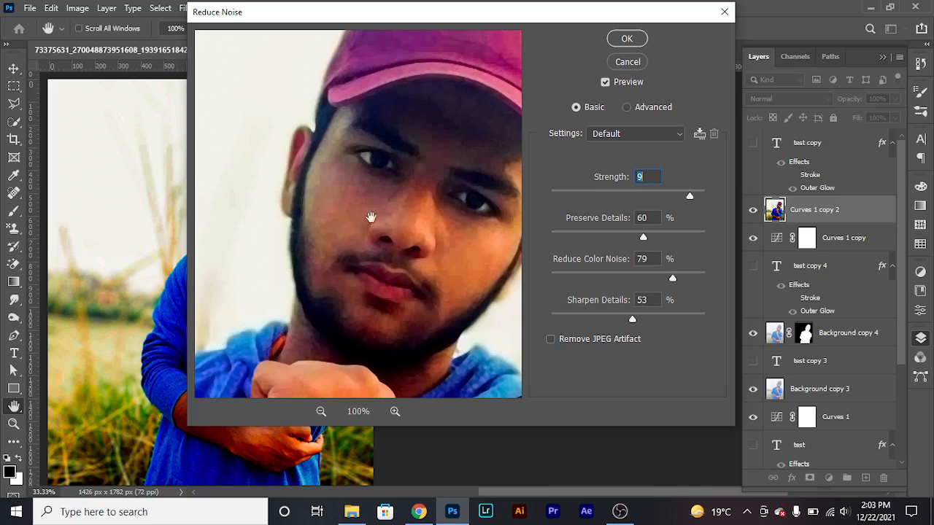
{"action": "left_click_drag", "start_coordinate": [392, 221], "coordinate": [350, 246]}
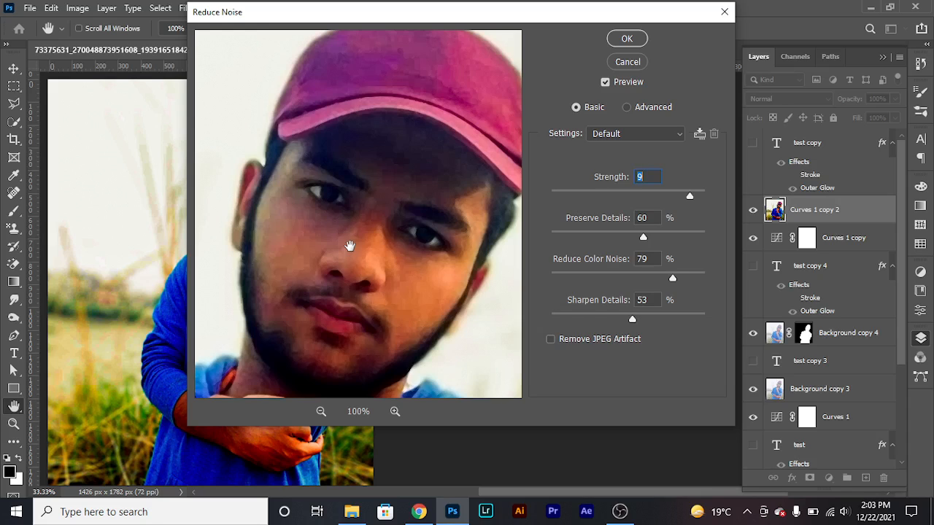
{"action": "left_click_drag", "start_coordinate": [405, 234], "coordinate": [435, 209]}
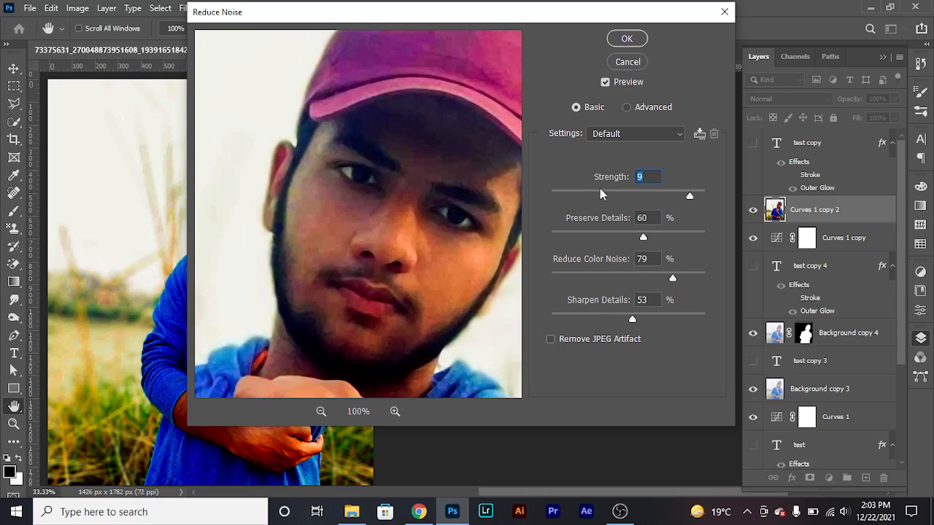
Set the Reduce Noise strength to 8, try color noise reduction at 0%, and set it back to 79%
{"action": "mouse_move", "coordinate": [691, 196]}
{"action": "left_mouse_down"}
{"action": "mouse_move", "coordinate": [619, 201]}
{"action": "mouse_move", "coordinate": [675, 195]}
{"action": "left_mouse_up"}
{"action": "left_click_drag", "start_coordinate": [672, 281], "coordinate": [551, 281]}
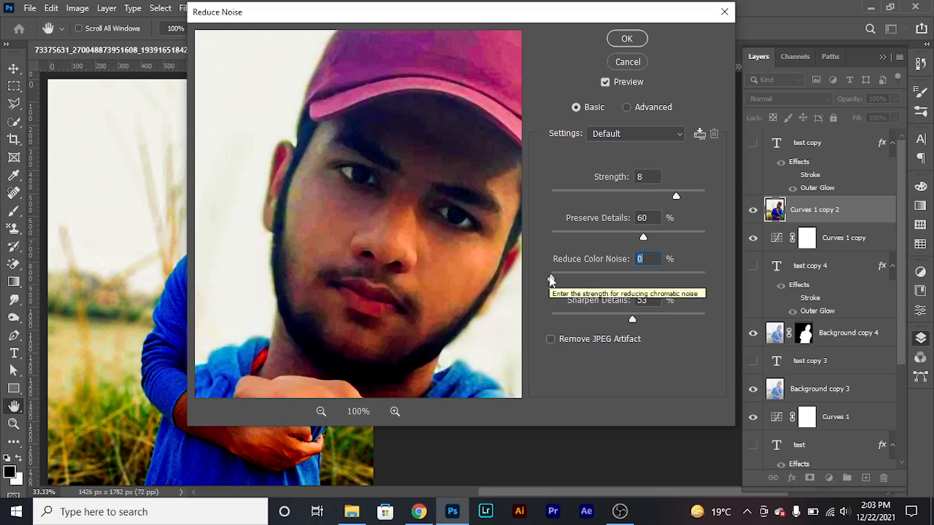
{"action": "left_click_drag", "start_coordinate": [378, 290], "coordinate": [365, 252]}
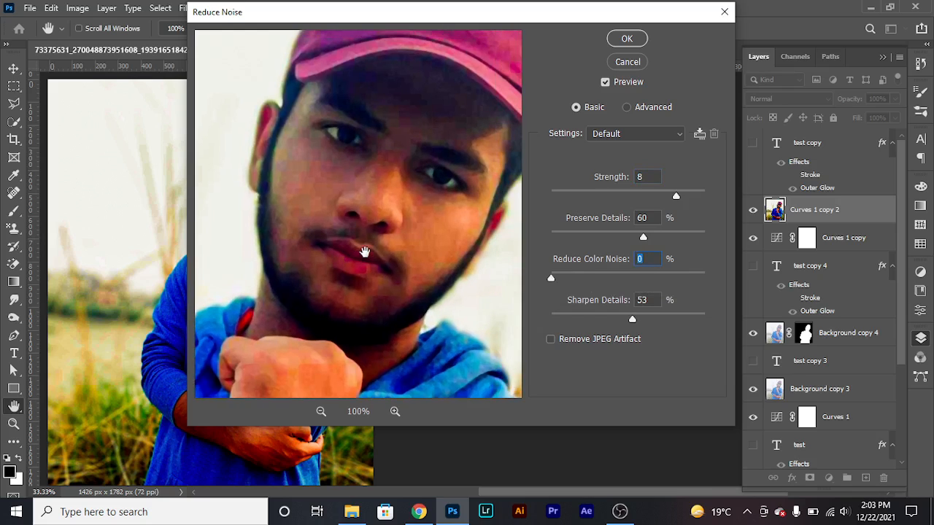
{"action": "left_click_drag", "start_coordinate": [551, 278], "coordinate": [675, 286]}
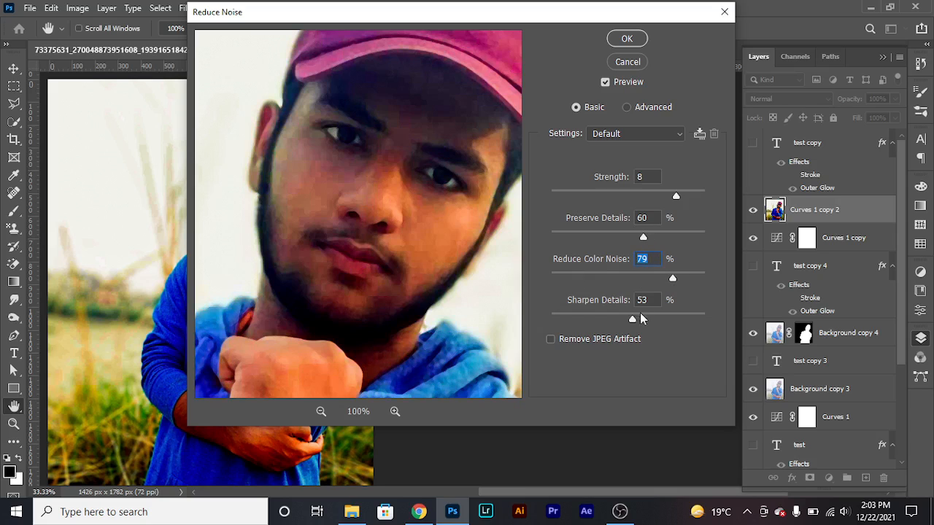
Try Sharpen Details at 100%, set it to 22% and Preserve Details to 11%, and apply the noise reduction
{"action": "left_click_drag", "start_coordinate": [632, 319], "coordinate": [728, 328]}
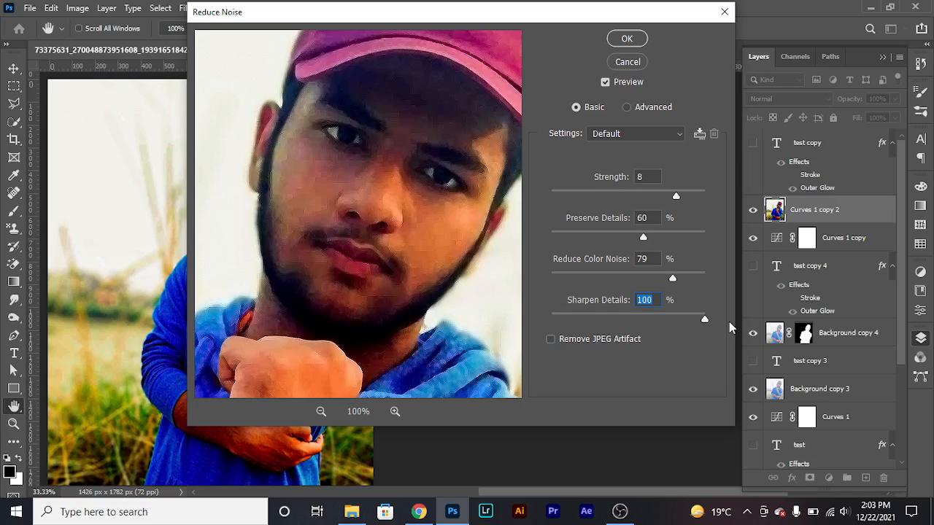
{"action": "left_click", "coordinate": [610, 314]}
{"action": "left_click_drag", "start_coordinate": [609, 321], "coordinate": [585, 318]}
{"action": "left_click_drag", "start_coordinate": [644, 241], "coordinate": [551, 239]}
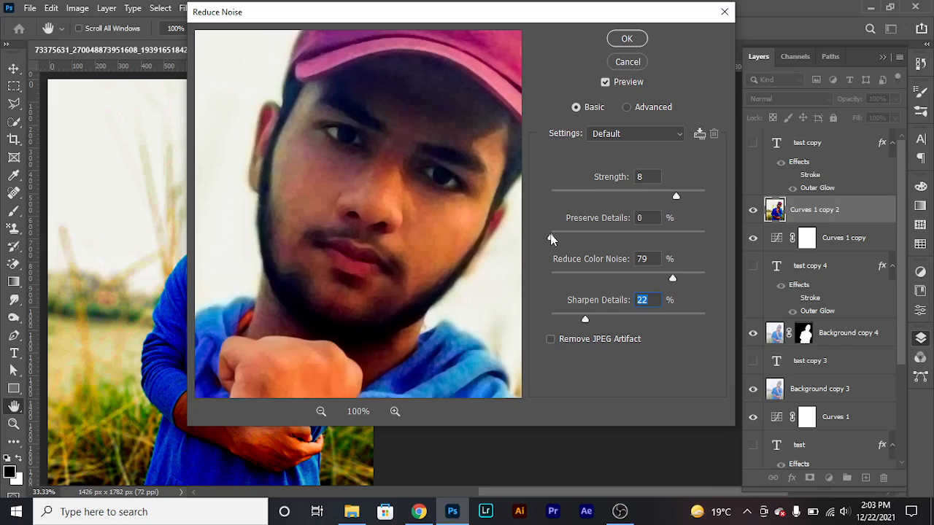
{"action": "left_click_drag", "start_coordinate": [551, 240], "coordinate": [570, 245]}
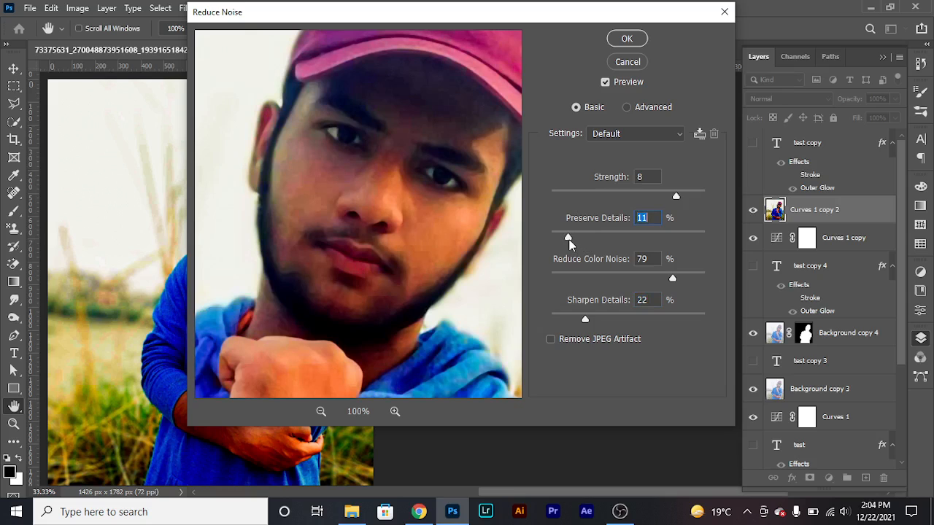
{"action": "left_click", "coordinate": [631, 38]}
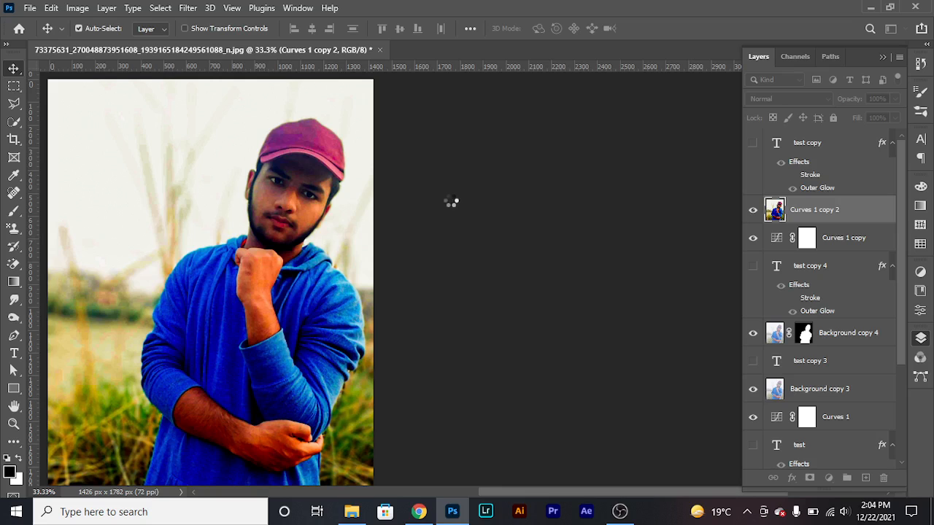
{"action": "left_click", "coordinate": [187, 8]}
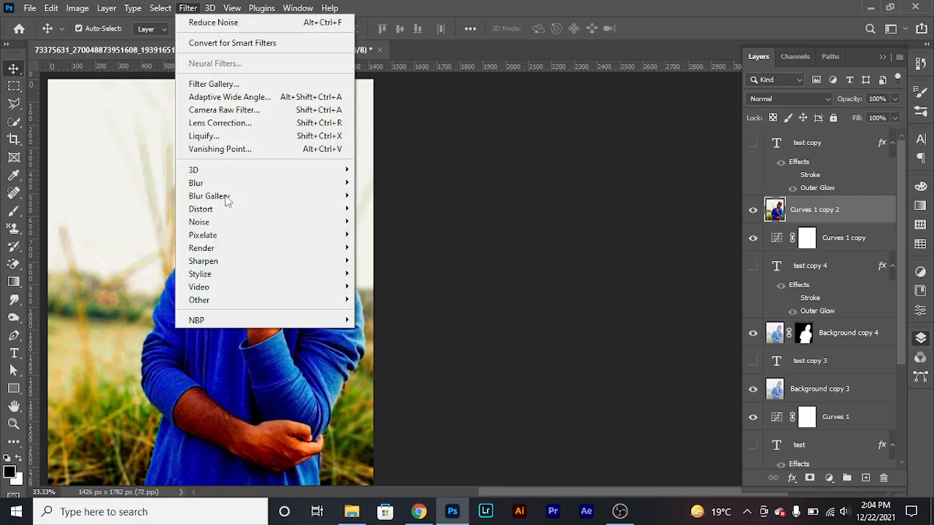
{"action": "mouse_move", "coordinate": [233, 247]}
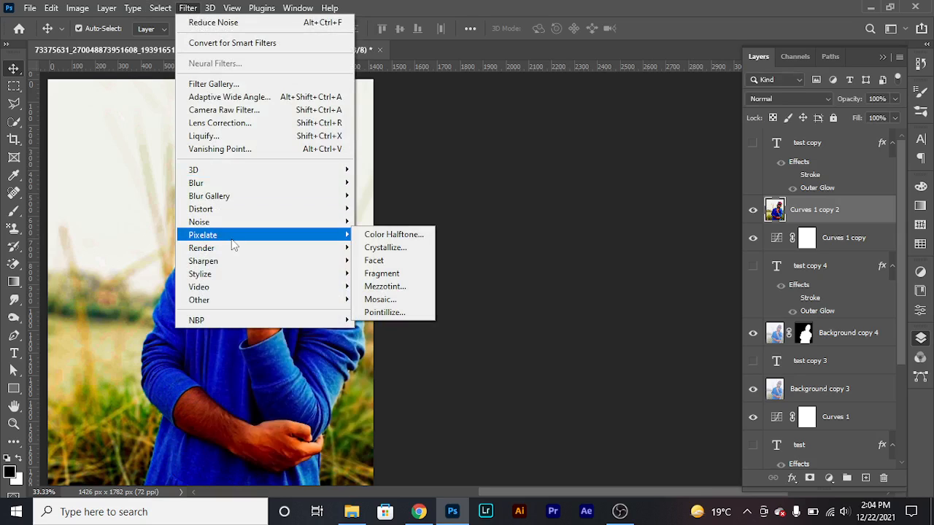
{"action": "left_click", "coordinate": [392, 239]}
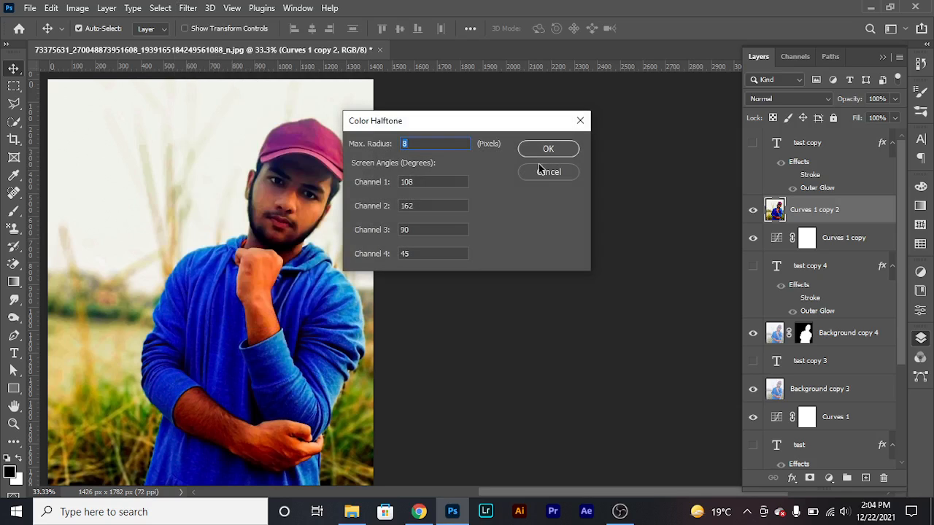
{"action": "left_click", "coordinate": [549, 172]}
Apply the Clouds render filter to the portrait layer and shift the cloud texture over the canvas
{"action": "left_click", "coordinate": [188, 8]}
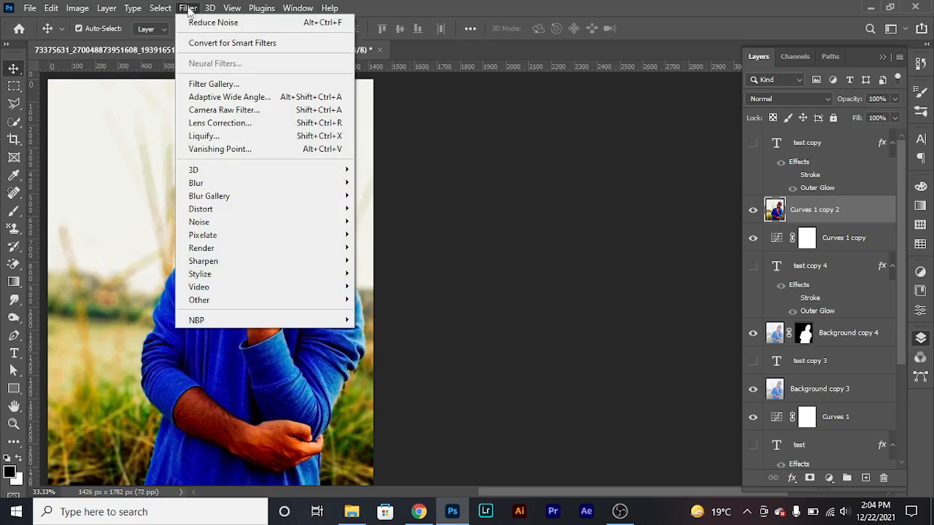
{"action": "mouse_move", "coordinate": [260, 246]}
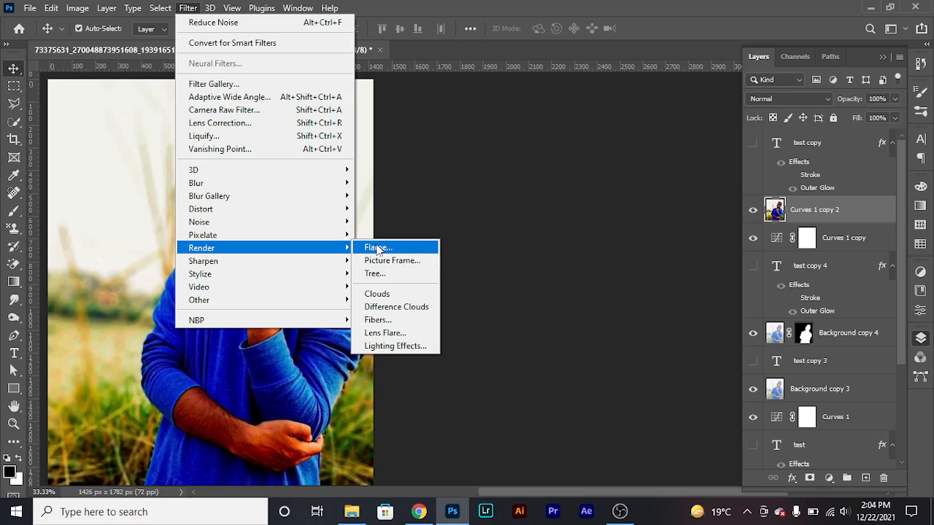
{"action": "left_click", "coordinate": [386, 294]}
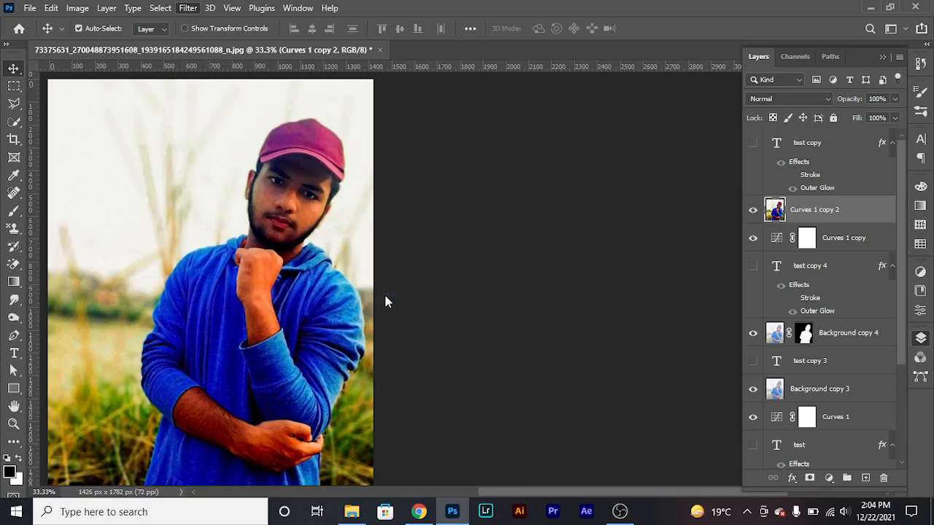
{"action": "left_click_drag", "start_coordinate": [247, 255], "coordinate": [270, 244]}
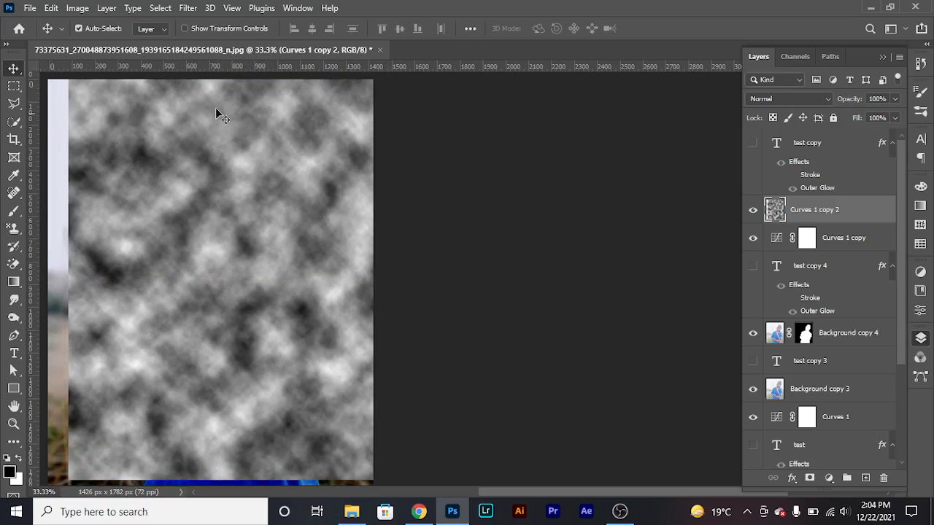
{"action": "mouse_move", "coordinate": [245, 195]}
{"action": "left_mouse_down"}
{"action": "mouse_move", "coordinate": [224, 204]}
{"action": "mouse_move", "coordinate": [239, 182]}
{"action": "left_mouse_up"}
Try Soft Light blending on the clouds layer, and set its blend mode to Screen
{"action": "left_click", "coordinate": [827, 99]}
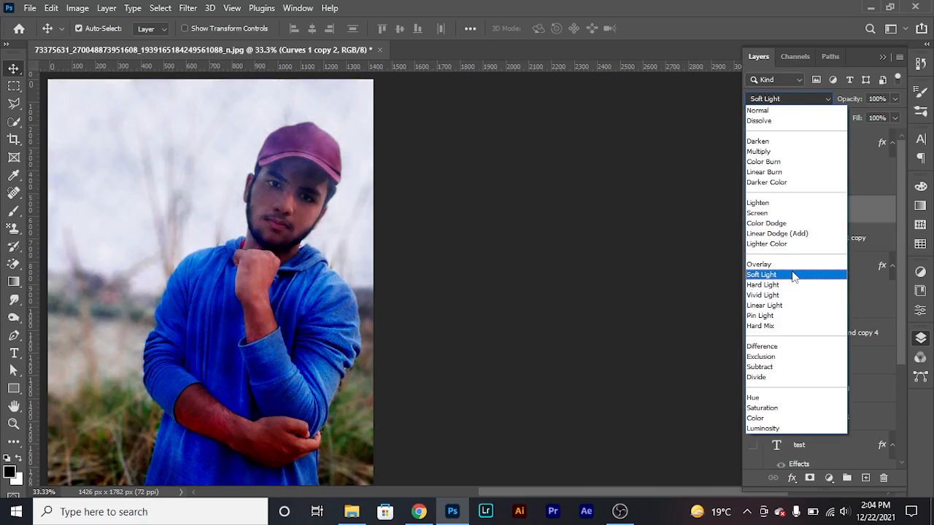
{"action": "left_click", "coordinate": [793, 275]}
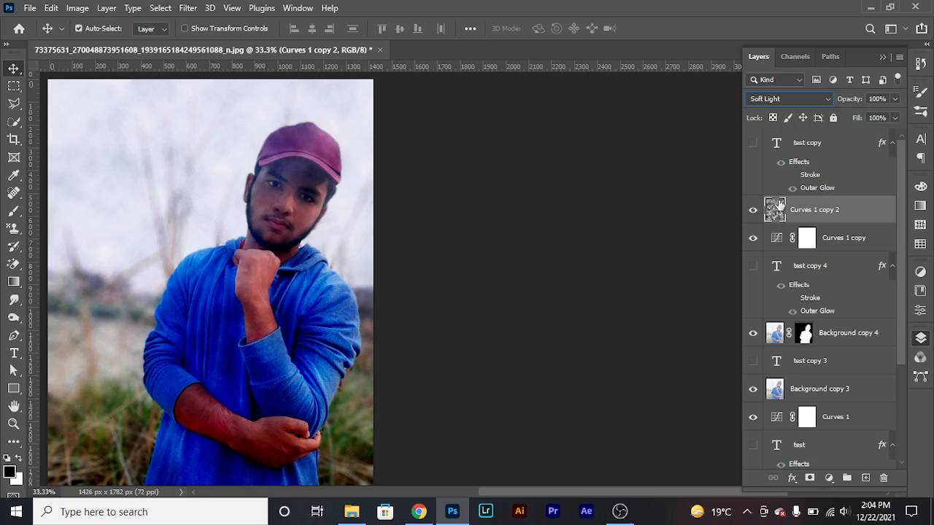
{"action": "left_click", "coordinate": [829, 102]}
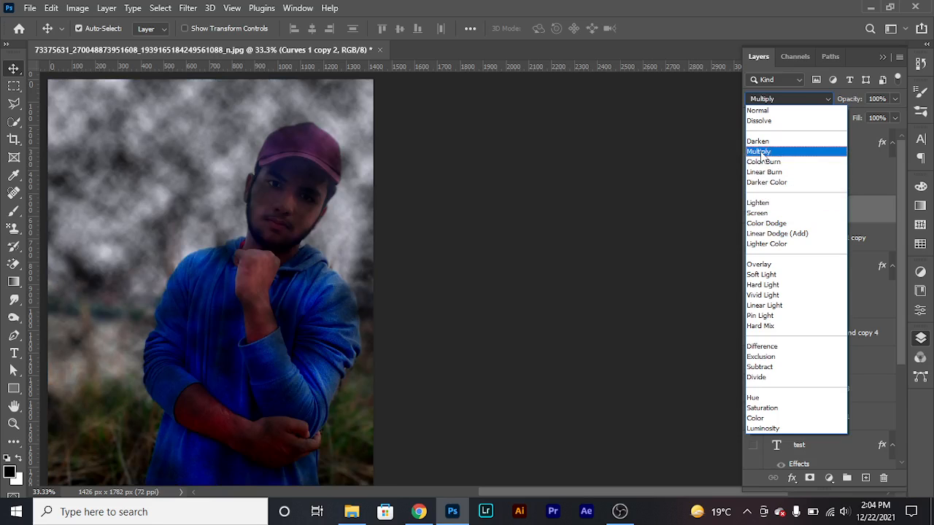
{"action": "left_click", "coordinate": [765, 213]}
Try to set the clouds layer's opacity to 60%, and delete the layer
{"action": "left_click", "coordinate": [878, 98]}
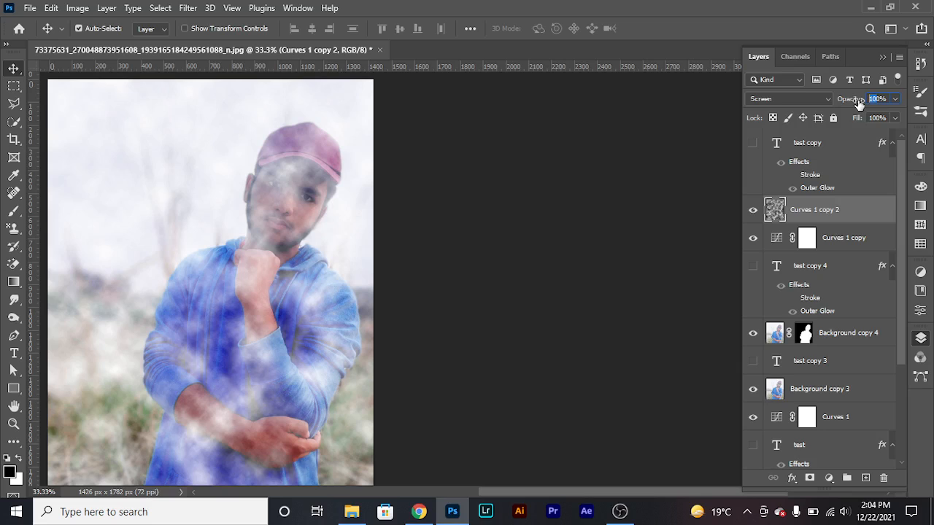
{"action": "type", "text": "60"}
{"action": "key", "text": "Return"}
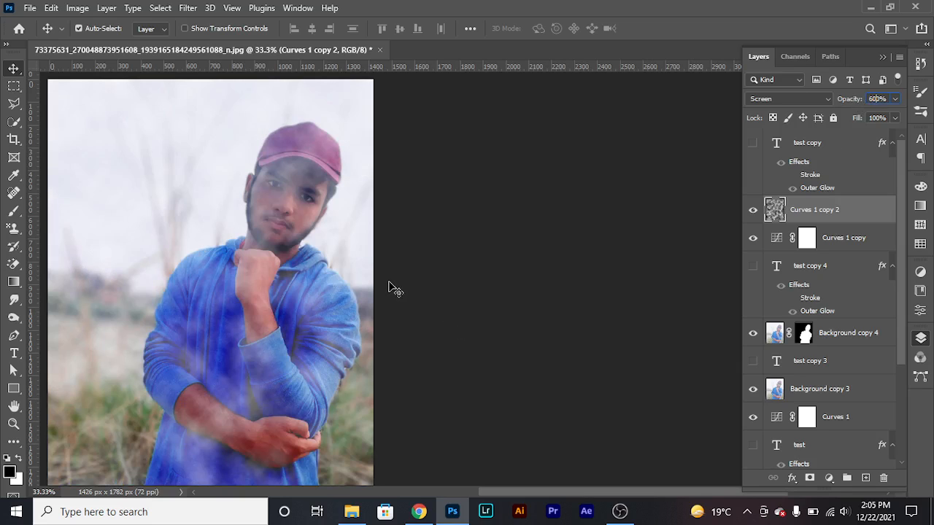
{"action": "key", "text": "Return"}
{"action": "left_click", "coordinate": [461, 199]}
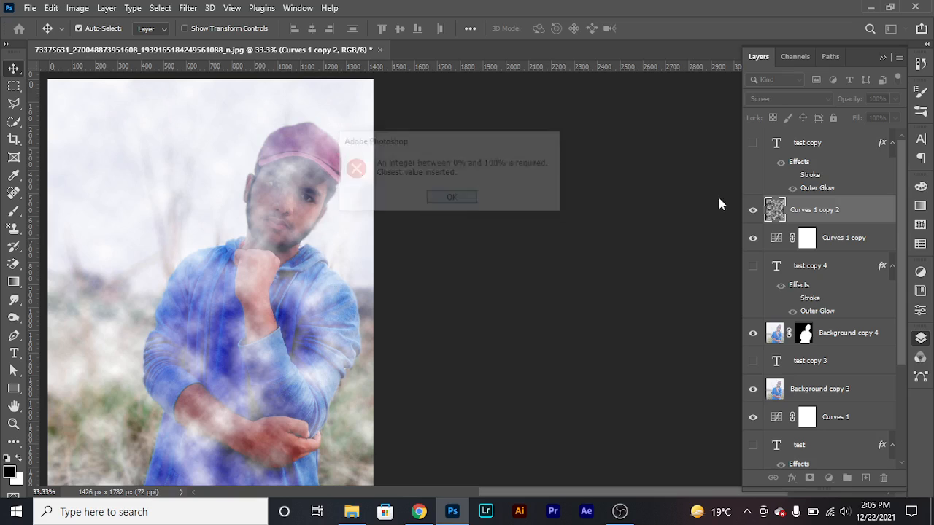
{"action": "left_click_drag", "start_coordinate": [774, 212], "coordinate": [883, 477]}
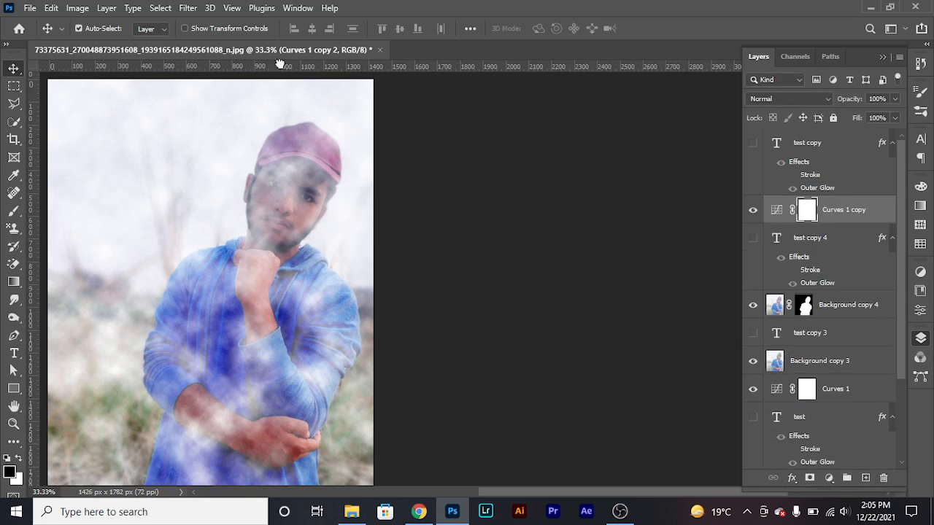
Apply Difference Clouds to the Curves 1 copy layer mask, and delete that adjustment layer
{"action": "left_click", "coordinate": [199, 5]}
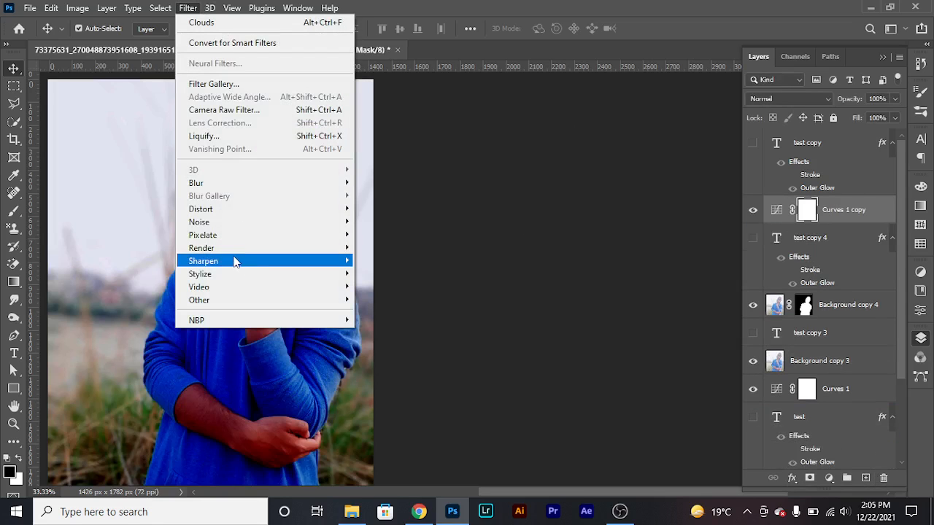
{"action": "mouse_move", "coordinate": [230, 252]}
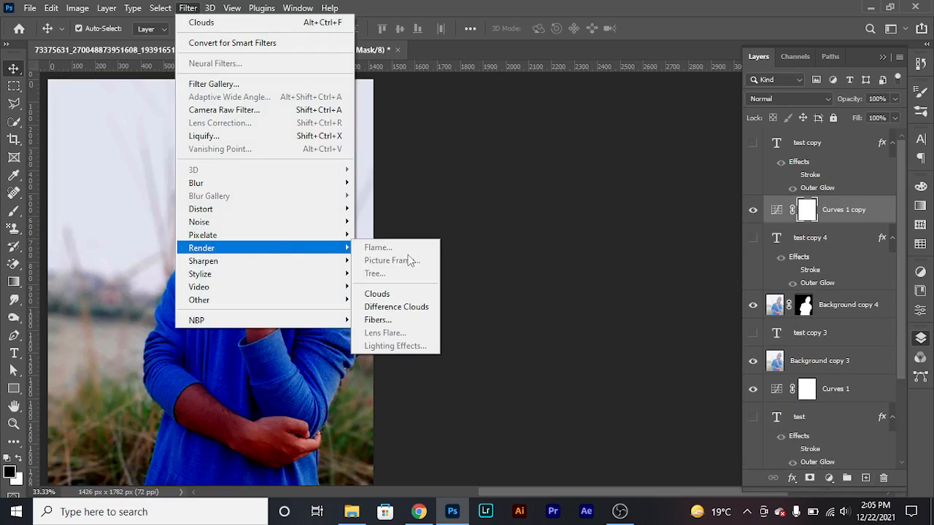
{"action": "left_click", "coordinate": [413, 307]}
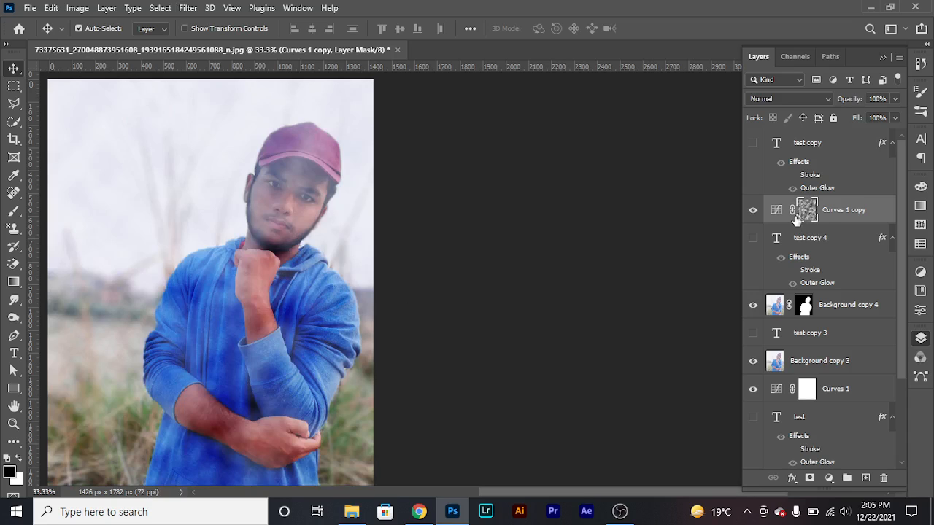
{"action": "left_click_drag", "start_coordinate": [777, 213], "coordinate": [884, 478]}
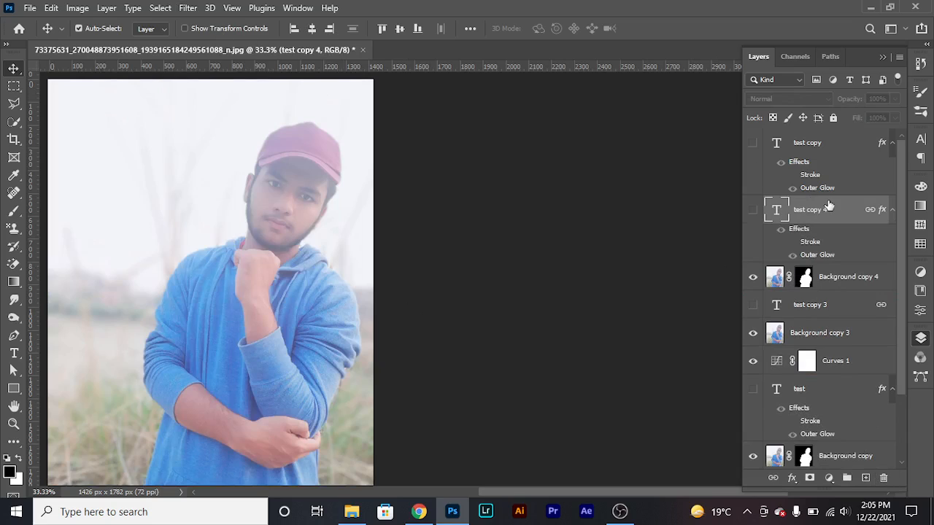
Undo the layer deletions and the Difference Clouds, and delete only the clouds layer, Curves 1 copy 2
{"action": "key", "text": "ctrl+z"}
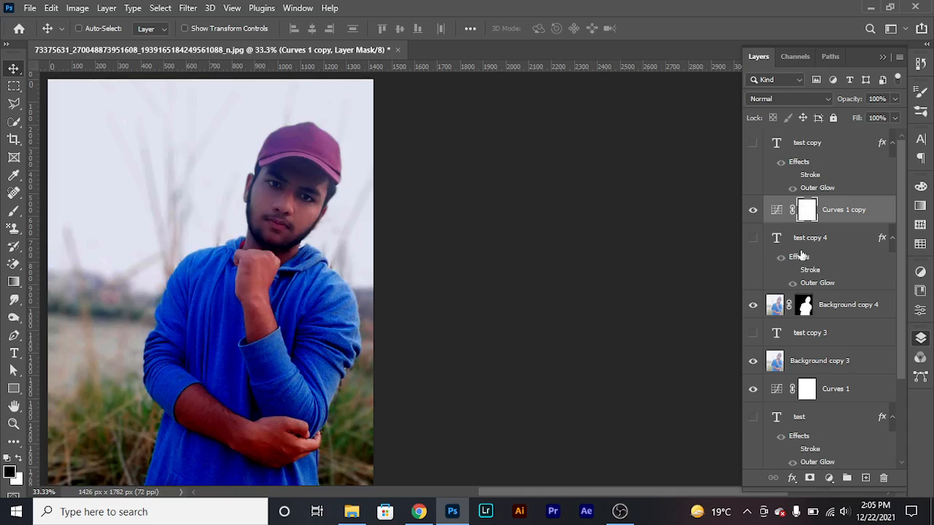
{"action": "key", "text": "ctrl+z"}
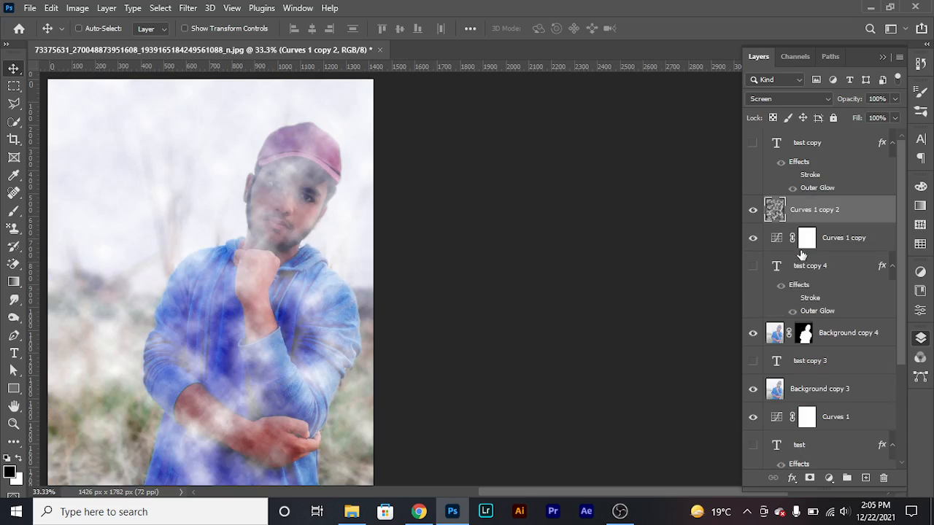
{"action": "left_click_drag", "start_coordinate": [775, 210], "coordinate": [884, 477]}
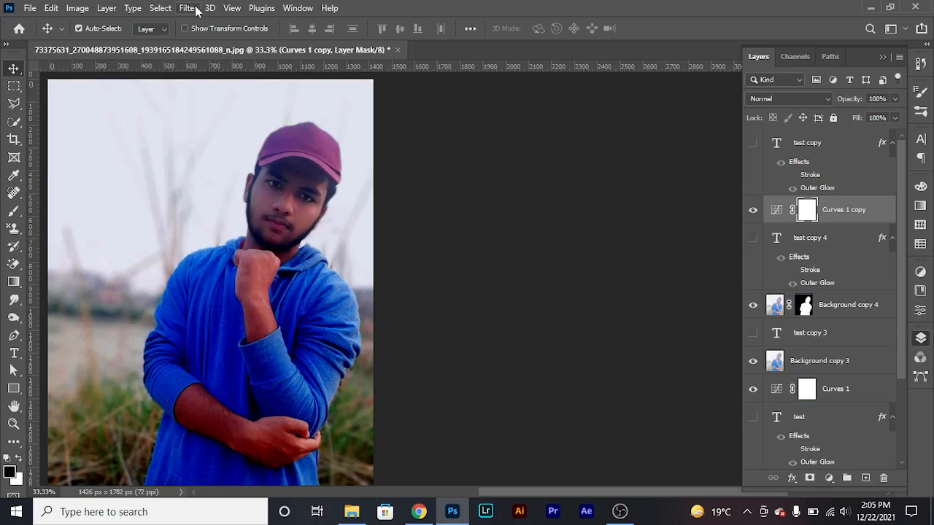
{"action": "left_click", "coordinate": [188, 8]}
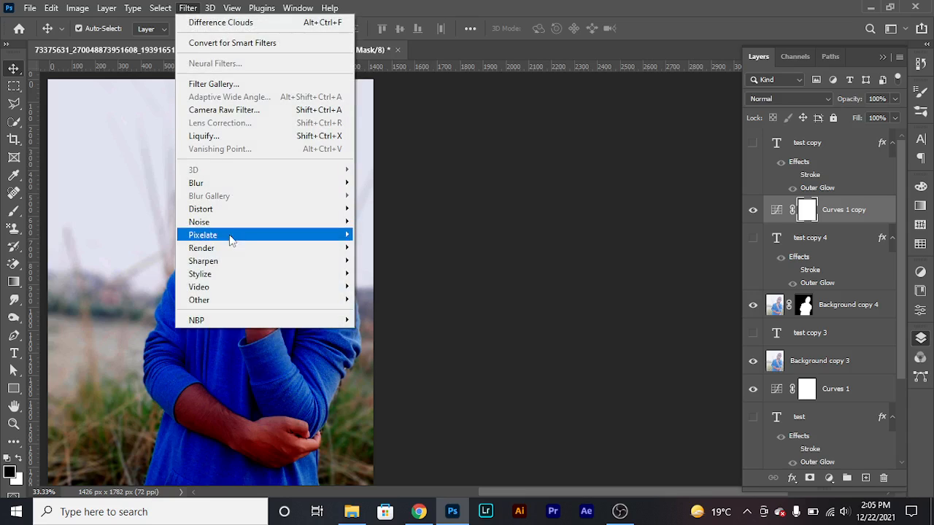
{"action": "mouse_move", "coordinate": [227, 261]}
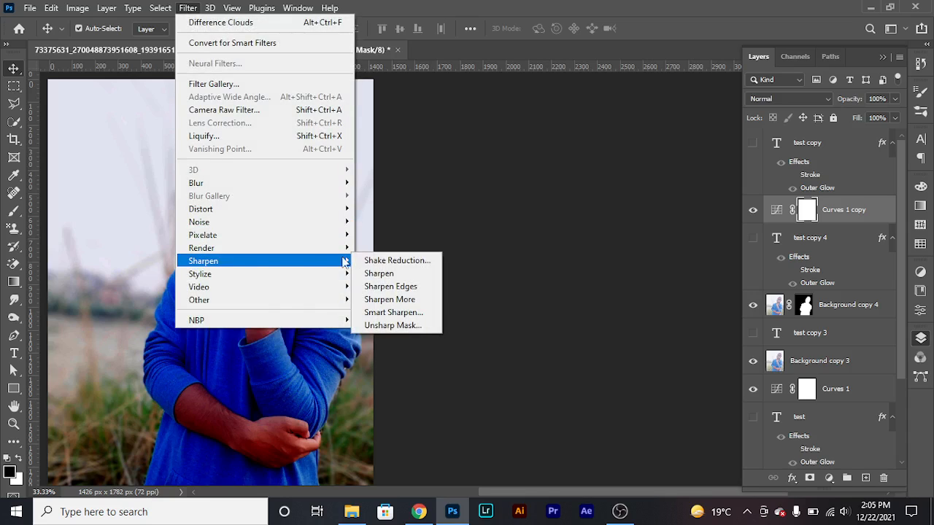
{"action": "left_click", "coordinate": [394, 313]}
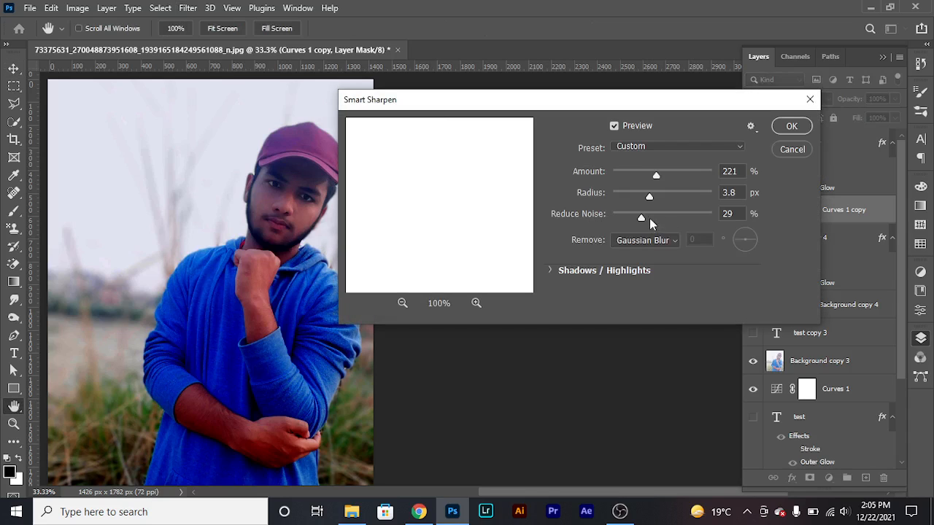
{"action": "left_click", "coordinate": [672, 241]}
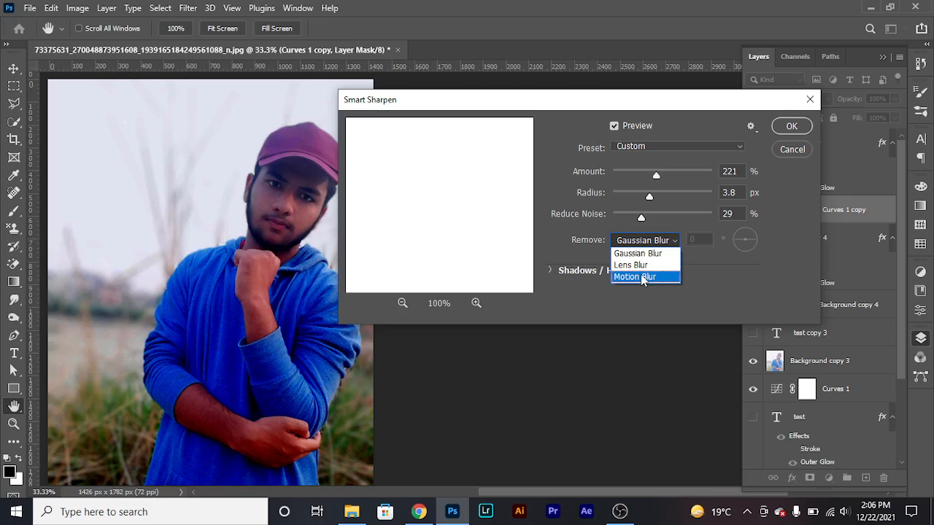
{"action": "left_click", "coordinate": [648, 254]}
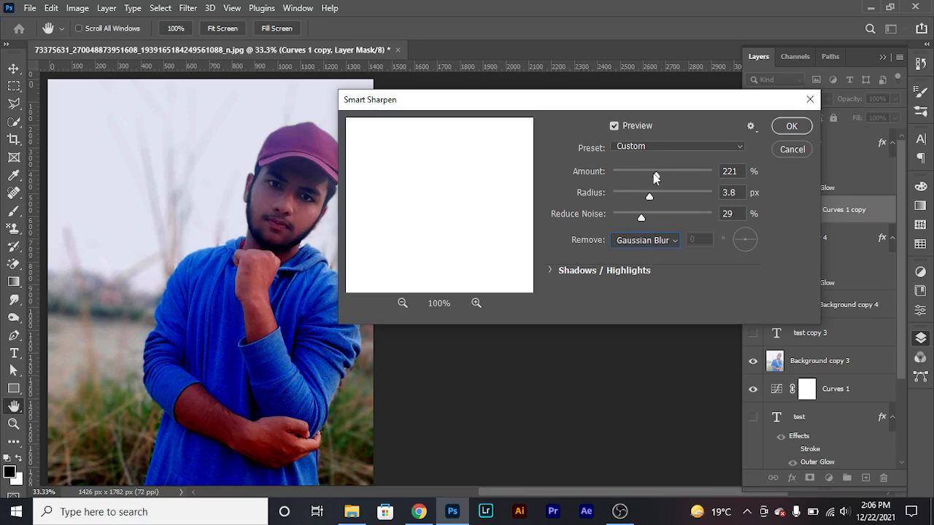
{"action": "left_click_drag", "start_coordinate": [656, 179], "coordinate": [675, 181]}
{"action": "left_click", "coordinate": [792, 150]}
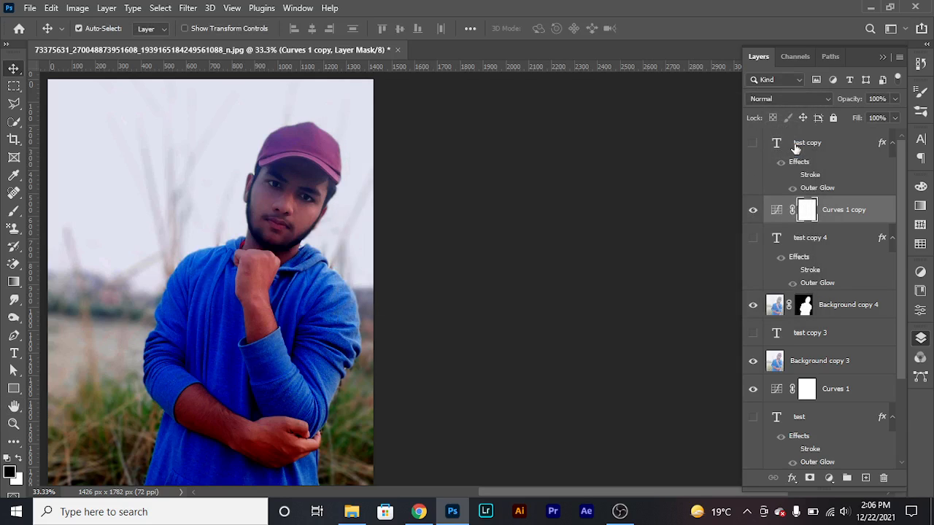
Apply Smart Sharpen to the Background copy 3 layer with amount 221%, radius 3.8 px and noise reduction 29%, removing Gaussian Blur
{"action": "left_click", "coordinate": [775, 308]}
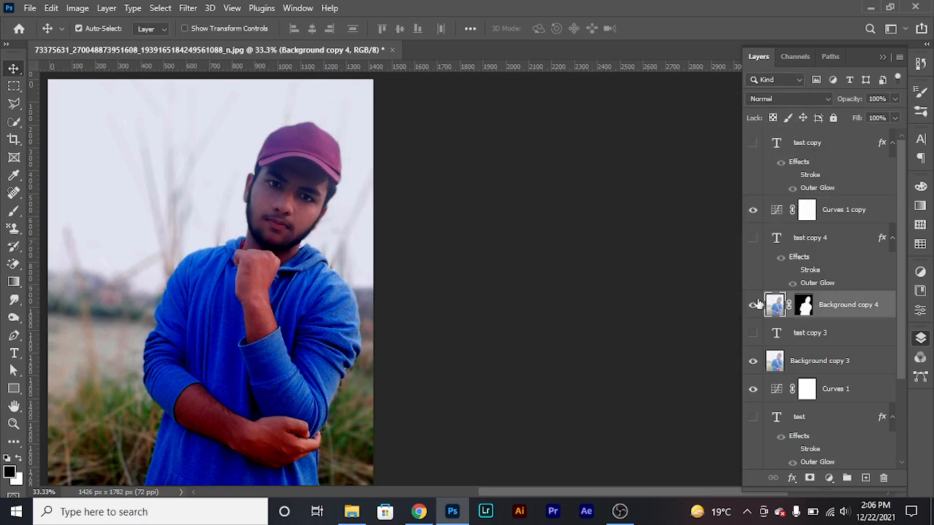
{"action": "left_click", "coordinate": [198, 7]}
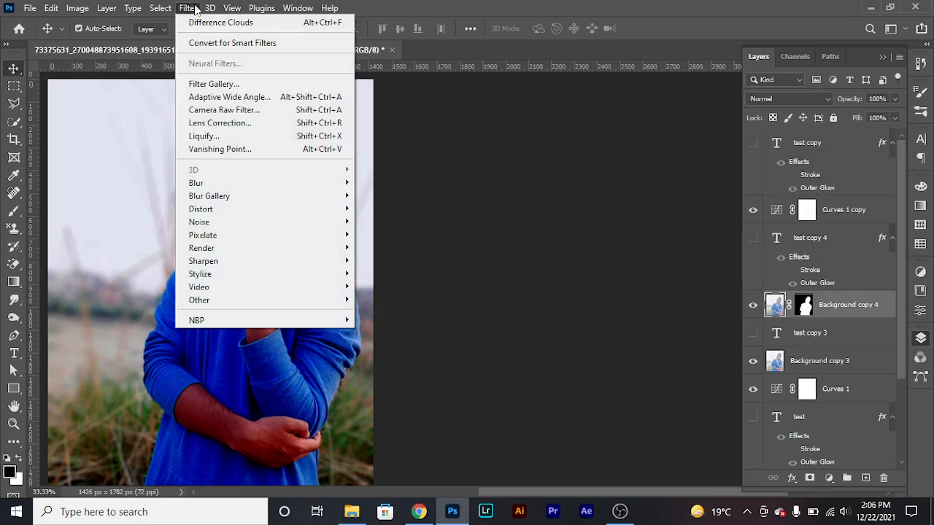
{"action": "left_click", "coordinate": [781, 364]}
{"action": "left_click", "coordinate": [780, 365]}
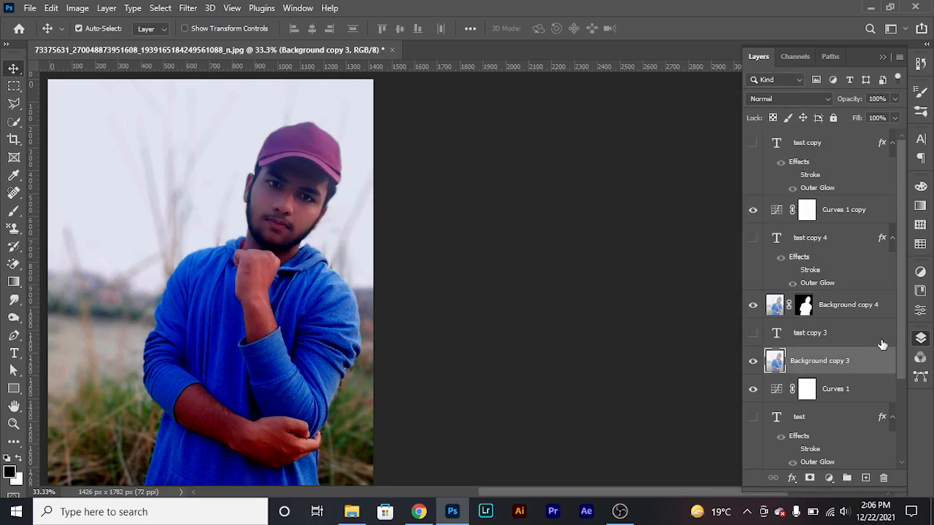
{"action": "left_click_drag", "start_coordinate": [905, 334], "coordinate": [931, 289]}
{"action": "left_click", "coordinate": [196, 8]}
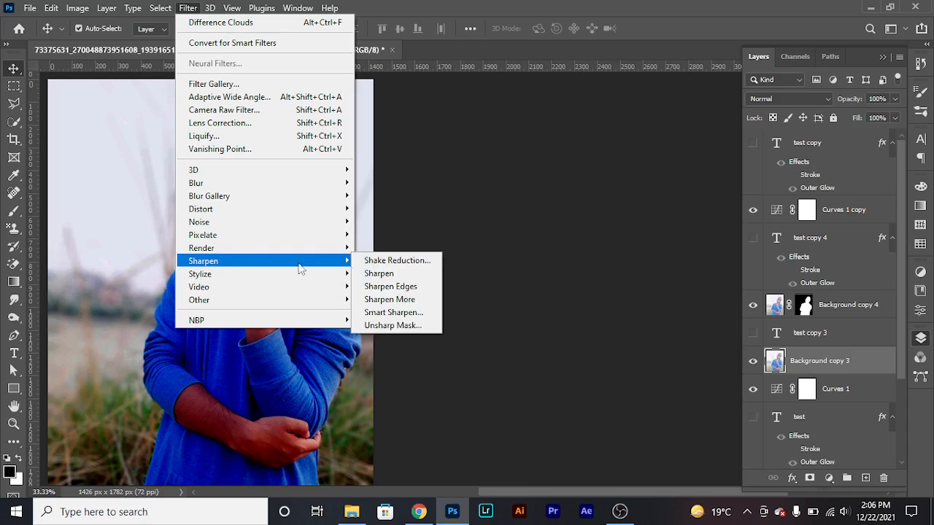
{"action": "left_click", "coordinate": [401, 325]}
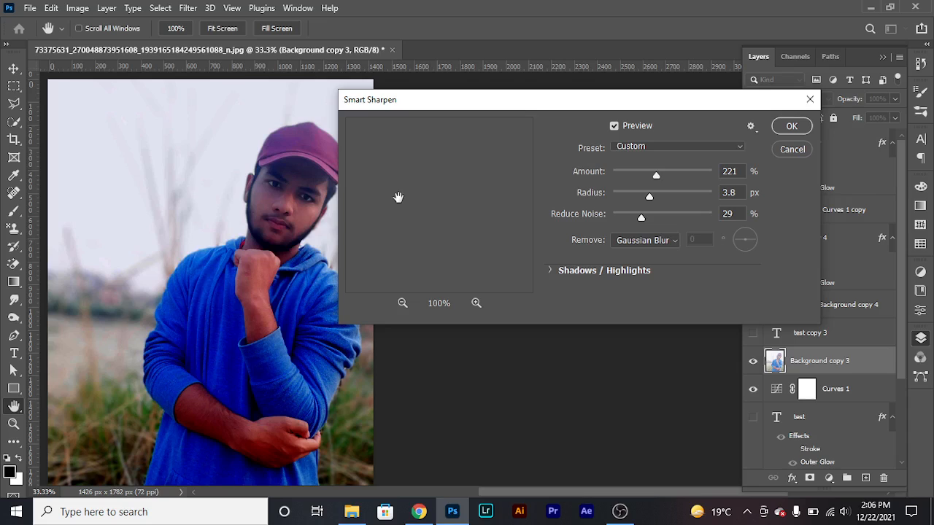
{"action": "left_click_drag", "start_coordinate": [491, 180], "coordinate": [469, 202]}
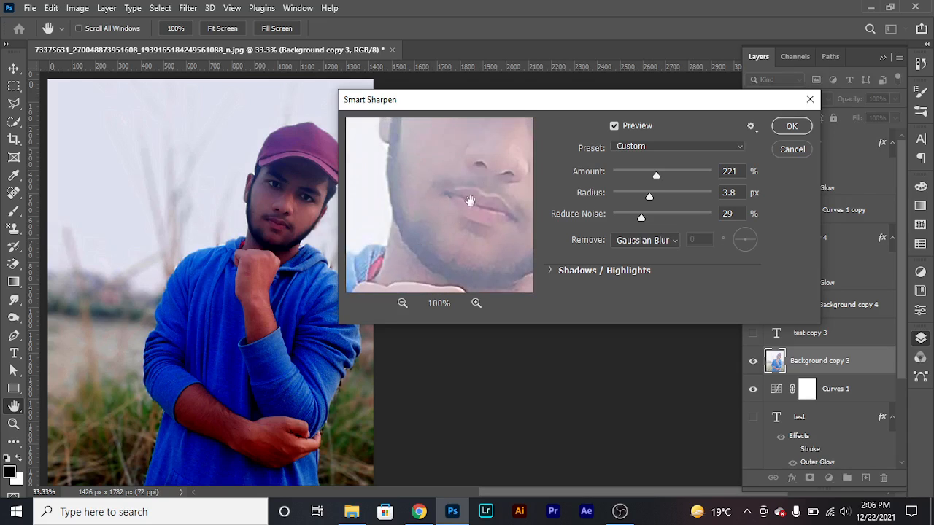
{"action": "left_click", "coordinate": [401, 303]}
{"action": "left_click", "coordinate": [402, 303]}
{"action": "left_click", "coordinate": [402, 303]}
{"action": "left_click_drag", "start_coordinate": [416, 240], "coordinate": [471, 173]}
{"action": "left_click_drag", "start_coordinate": [475, 209], "coordinate": [464, 208]}
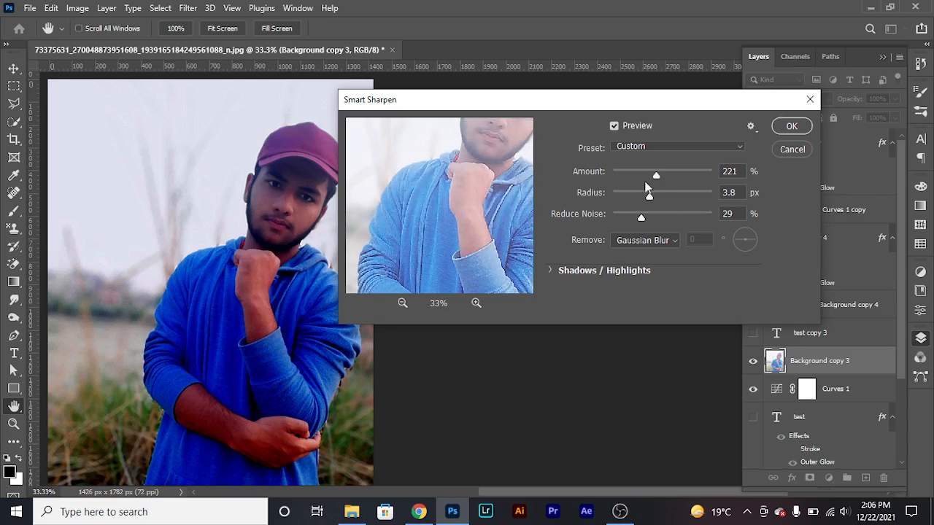
{"action": "left_click", "coordinate": [791, 126]}
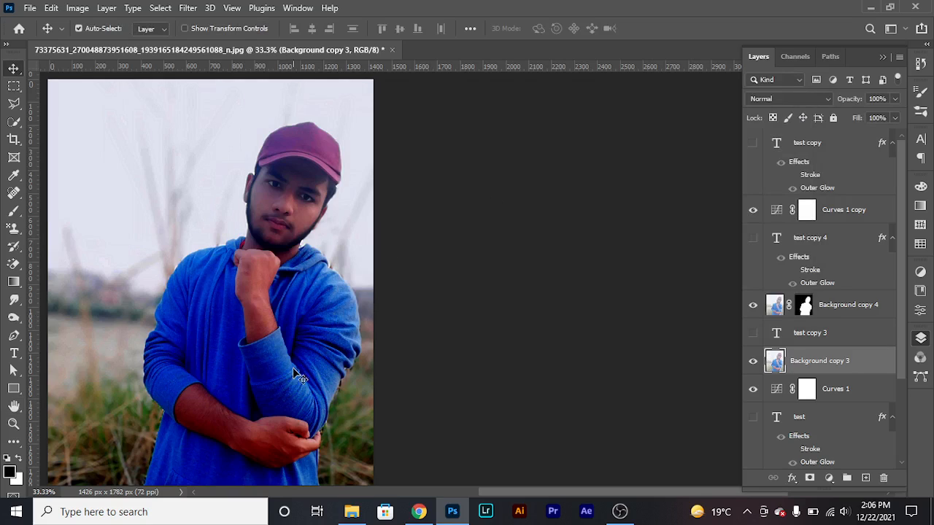
Hide and show the Background copy 3 layer to compare the image with and without it
{"action": "left_click", "coordinate": [752, 362]}
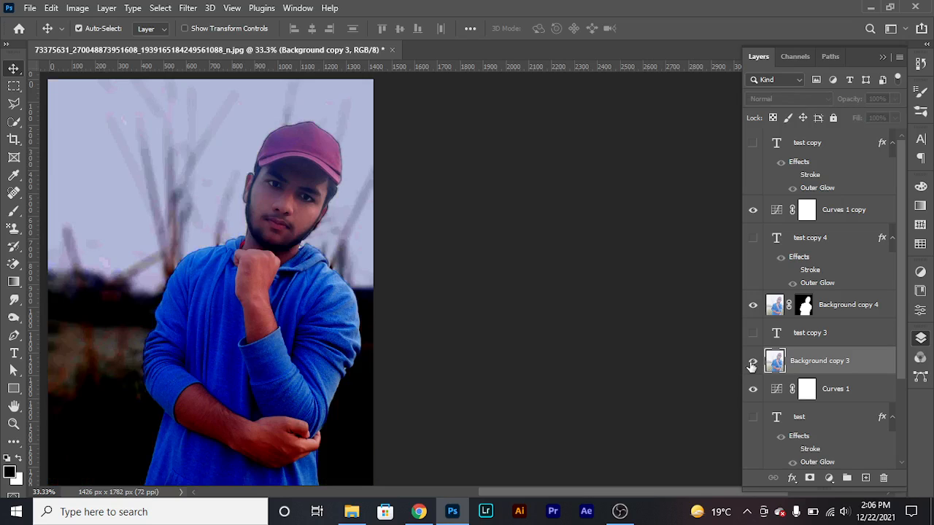
{"action": "left_click", "coordinate": [752, 363]}
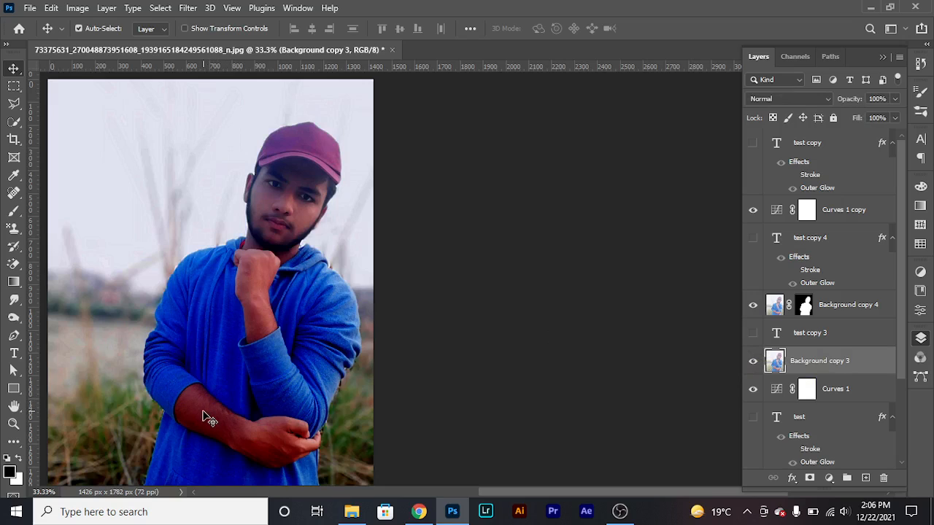
{"action": "key", "text": "ctrl"}
{"action": "key", "text": "ctrl+comma"}
{"action": "key", "text": "ctrl+comma"}
Apply Smart Sharpen with amount 221%, radius 3.8 px and noise reduction 29% to Background copy 4, and compare with that layer hidden
{"action": "left_click", "coordinate": [775, 308]}
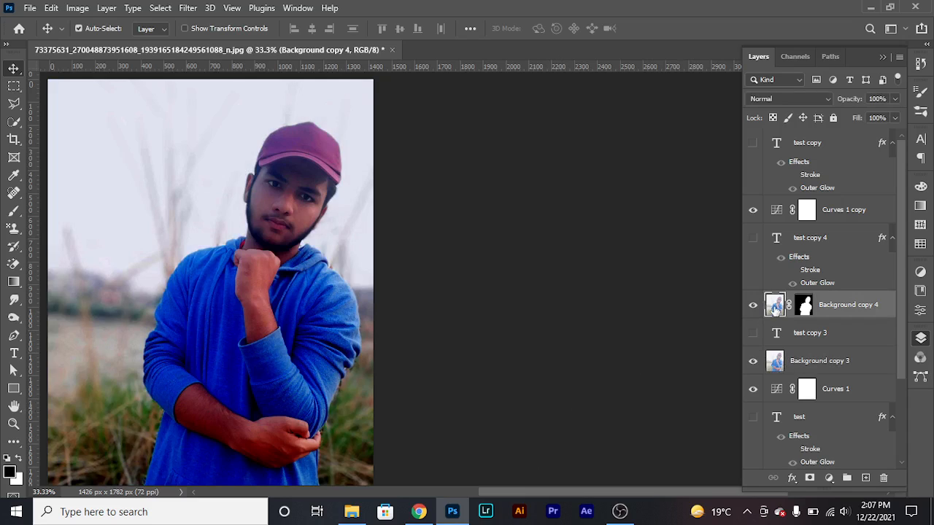
{"action": "left_click", "coordinate": [188, 8]}
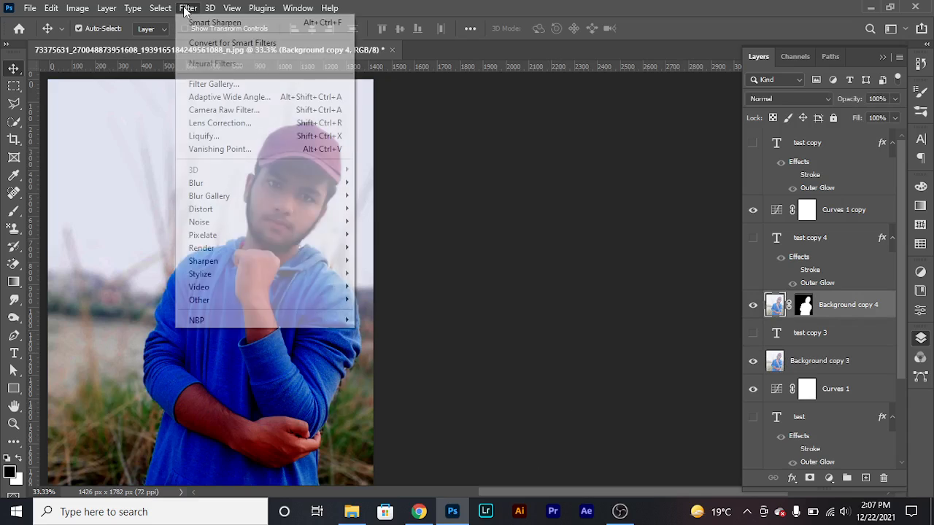
{"action": "mouse_move", "coordinate": [248, 262]}
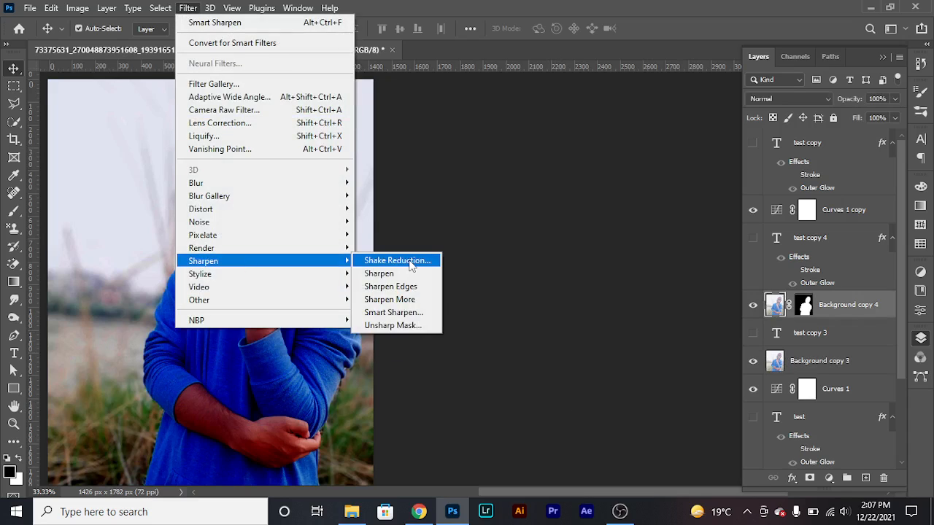
{"action": "left_click", "coordinate": [399, 315]}
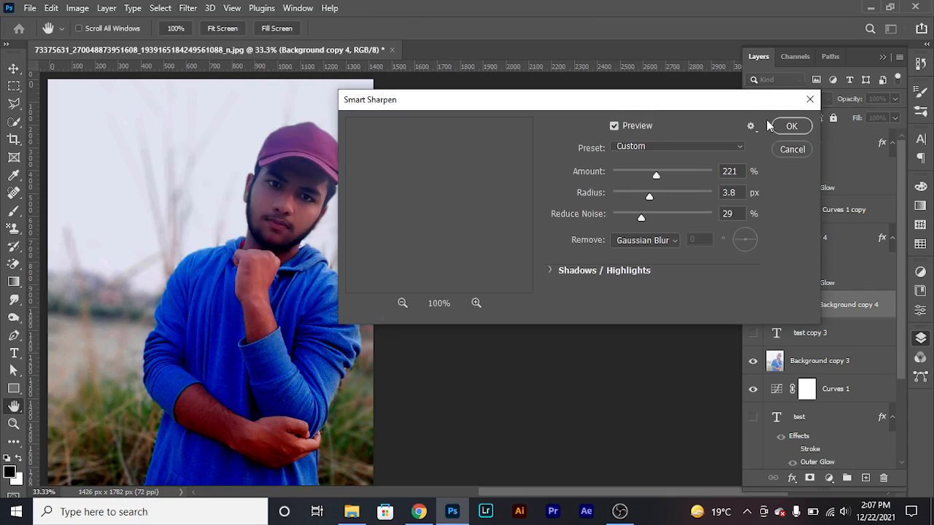
{"action": "left_click", "coordinate": [792, 126]}
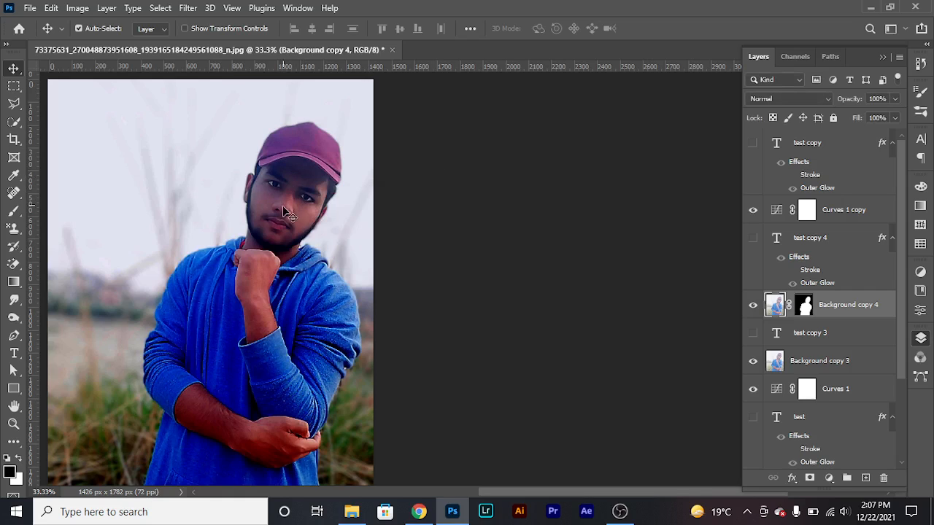
{"action": "left_click", "coordinate": [752, 307]}
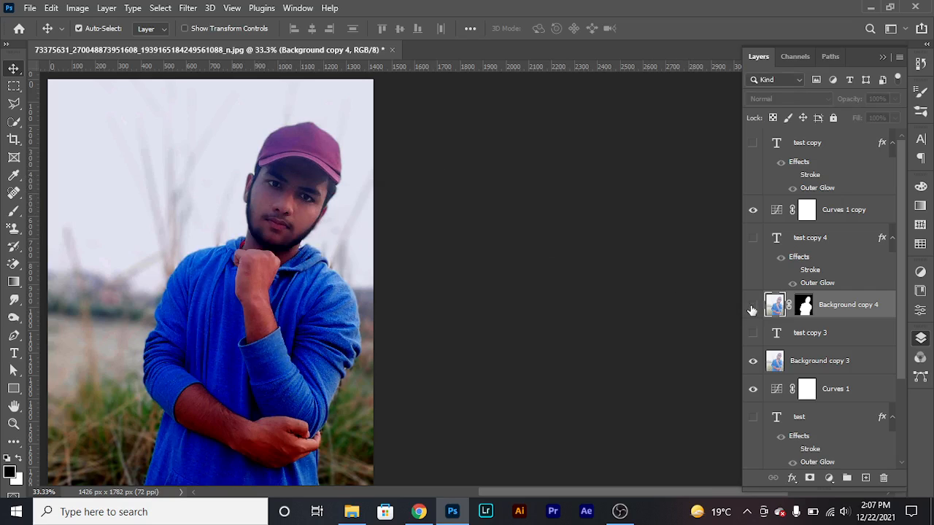
{"action": "left_click", "coordinate": [752, 308]}
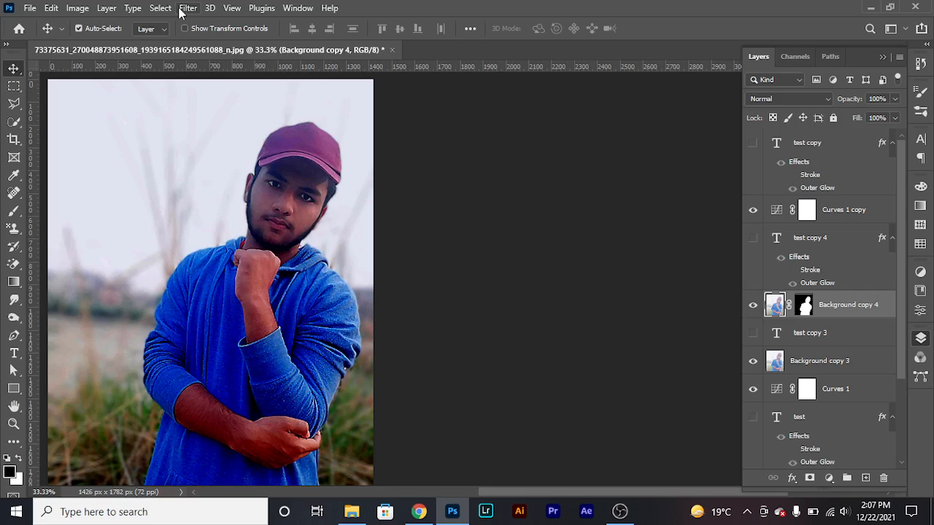
{"action": "left_click", "coordinate": [184, 9]}
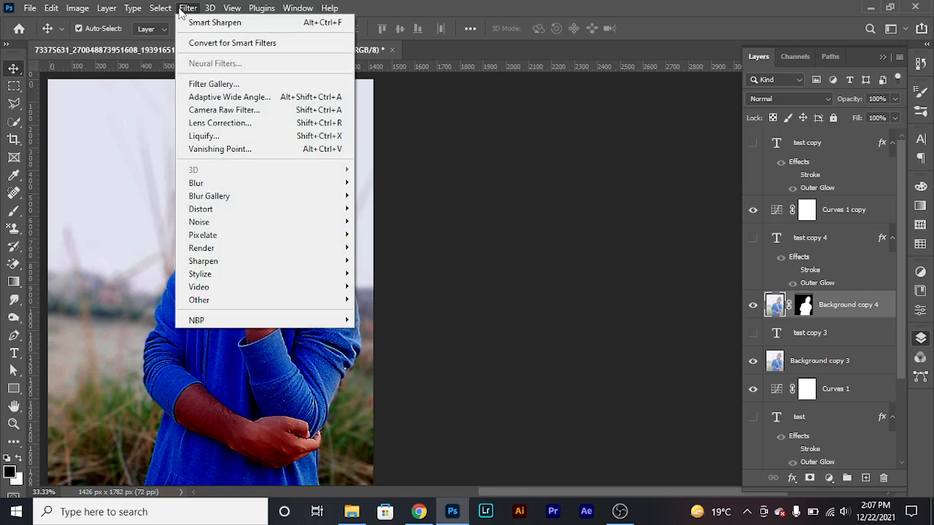
{"action": "mouse_move", "coordinate": [247, 272]}
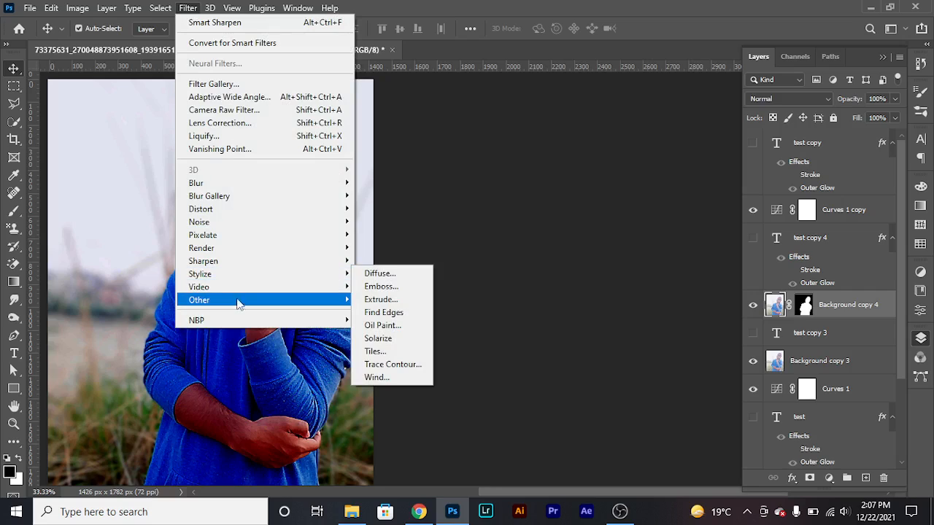
{"action": "mouse_move", "coordinate": [239, 306]}
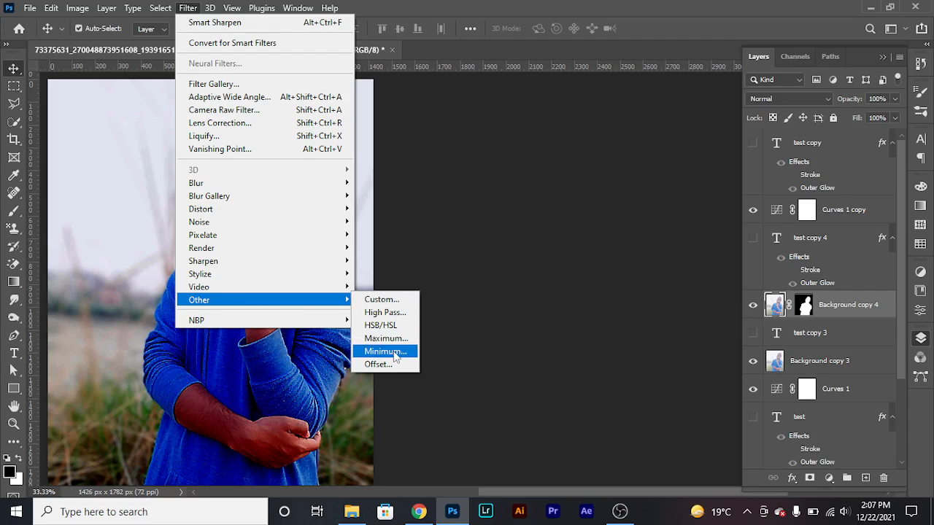
{"action": "left_click", "coordinate": [756, 370]}
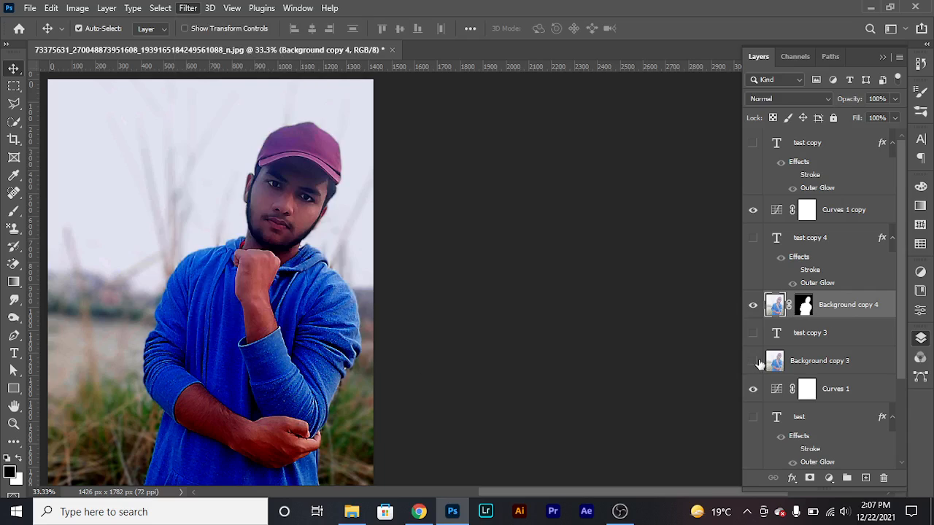
Isolate the masked subject by hiding the Background copy 3, Background copy, Background copy 2 and Background layers
{"action": "left_click", "coordinate": [754, 364]}
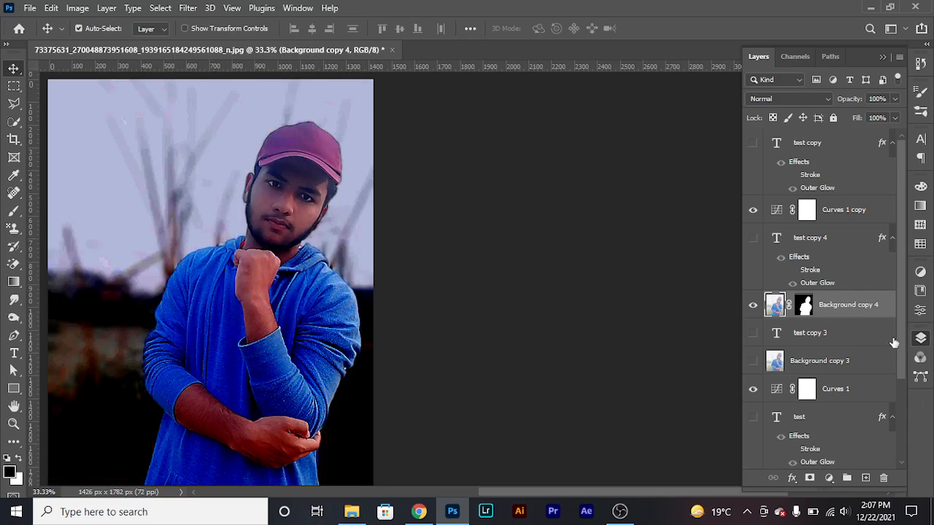
{"action": "left_click_drag", "start_coordinate": [903, 353], "coordinate": [904, 447]}
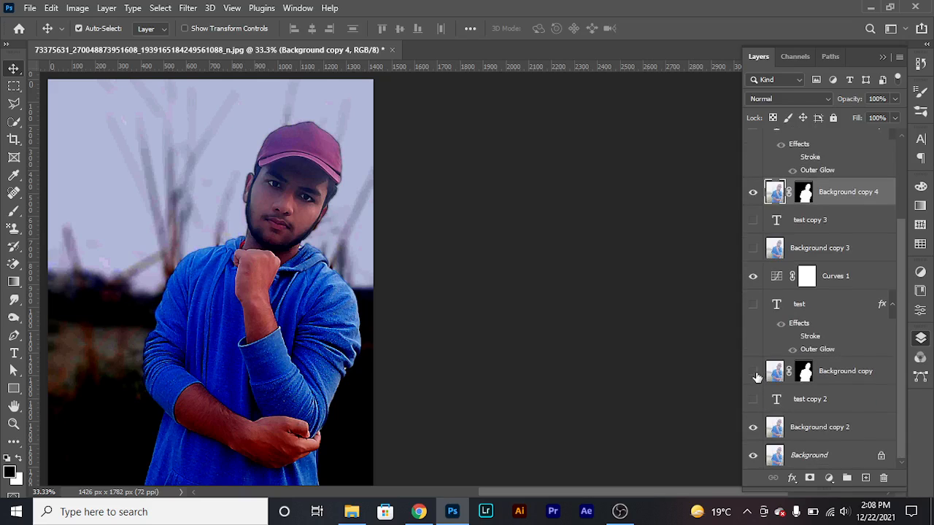
{"action": "left_click", "coordinate": [753, 427]}
{"action": "left_click", "coordinate": [754, 455]}
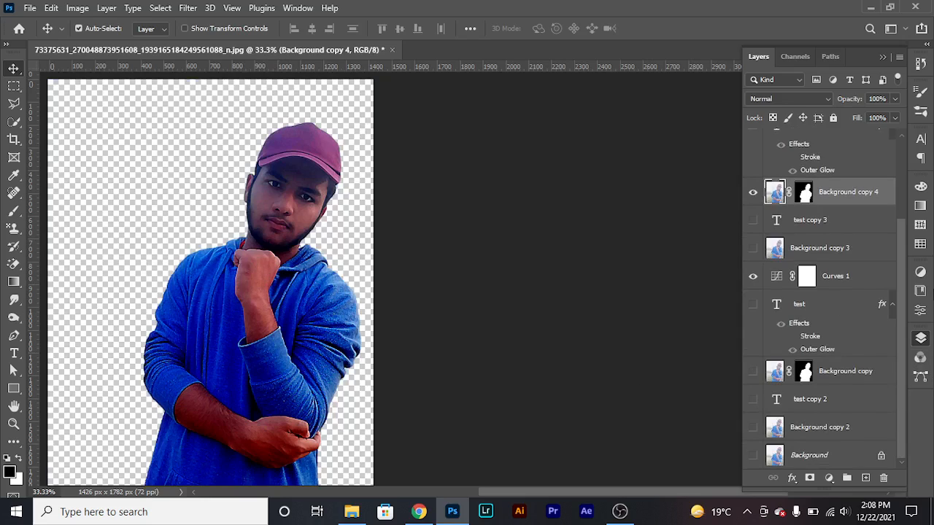
Try the Minimum filter with a radius of 5 pixels on the Background copy 4 layer mask
{"action": "left_click", "coordinate": [804, 196]}
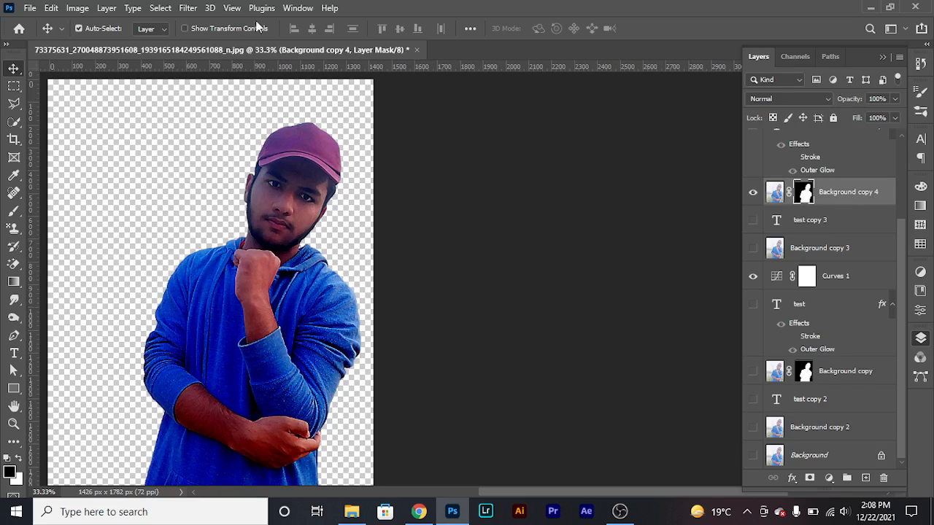
{"action": "left_click", "coordinate": [187, 8]}
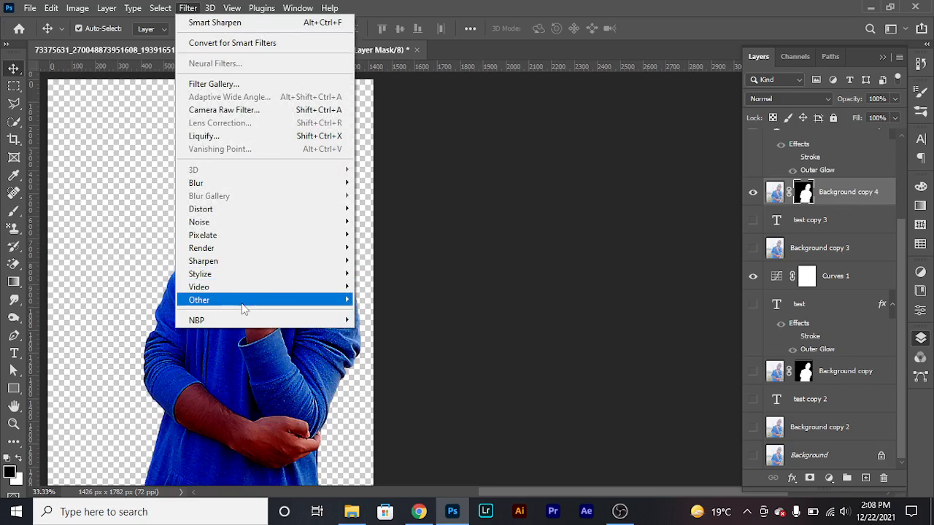
{"action": "left_click", "coordinate": [400, 351]}
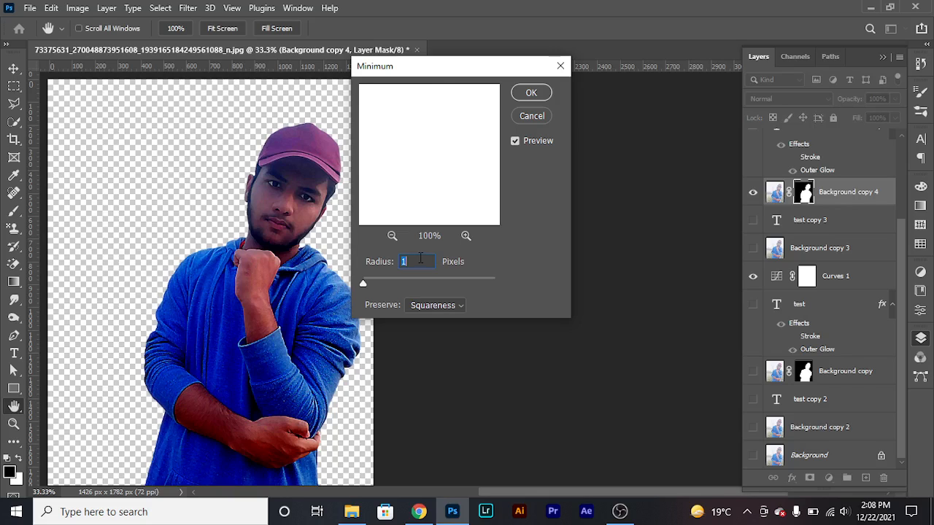
{"action": "left_click", "coordinate": [379, 261]}
{"action": "type", "text": "5"}
{"action": "left_click_drag", "start_coordinate": [411, 168], "coordinate": [425, 172]}
{"action": "left_click", "coordinate": [527, 120]}
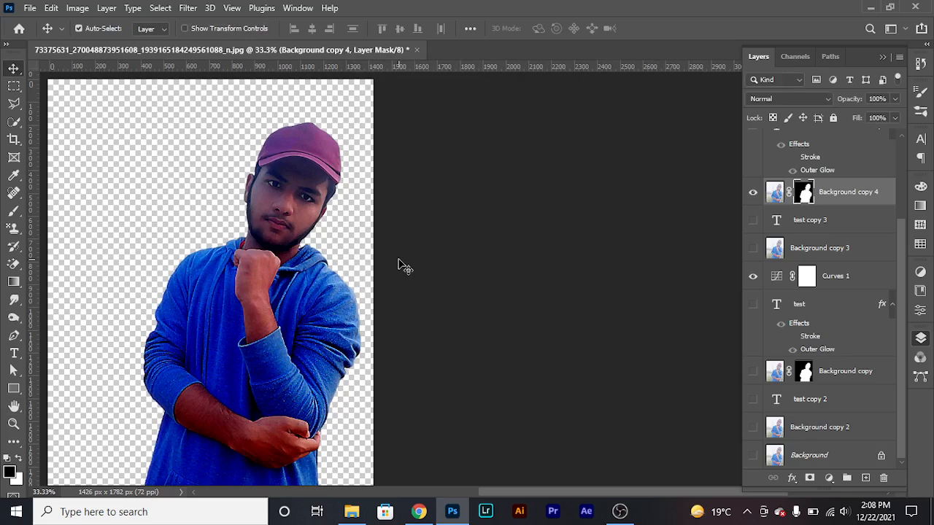
Duplicate the Background copy 4 layer and apply the duplicate's layer mask
{"action": "left_click", "coordinate": [188, 8]}
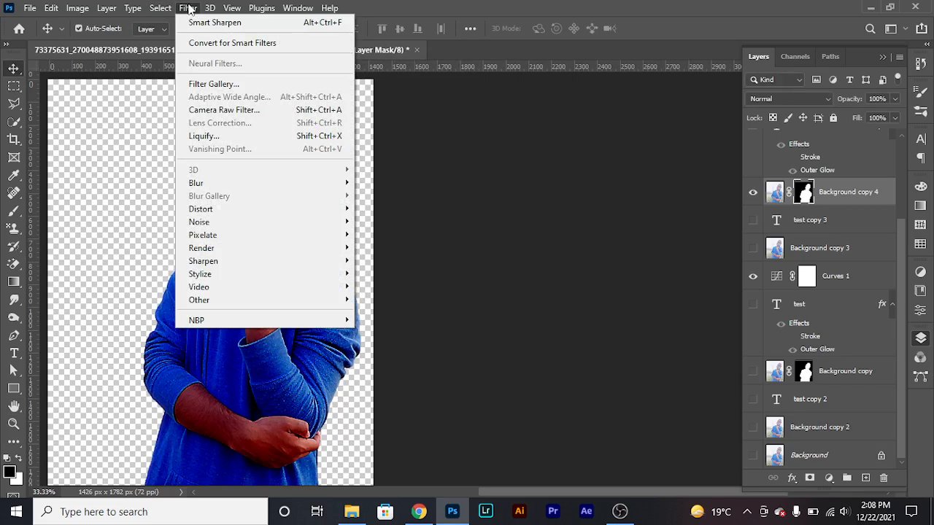
{"action": "mouse_move", "coordinate": [233, 299]}
{"action": "left_click", "coordinate": [782, 201]}
{"action": "left_click", "coordinate": [782, 198]}
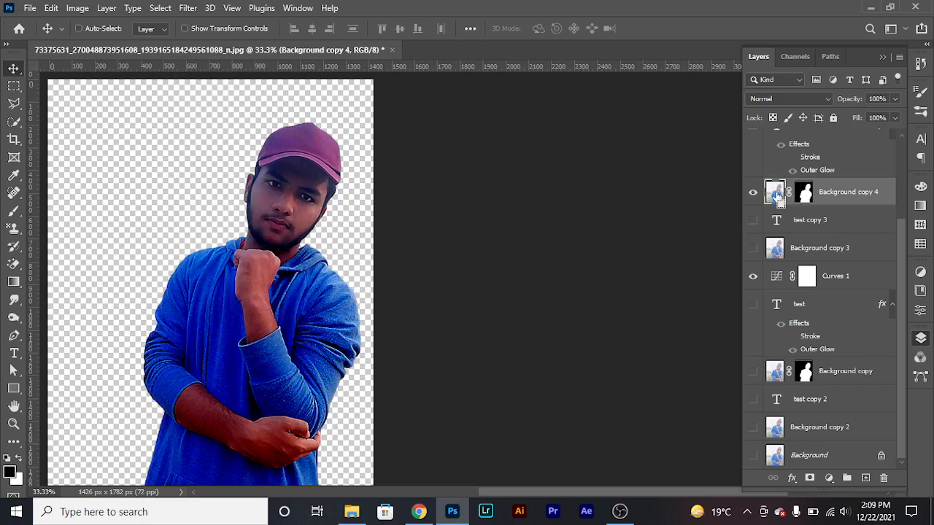
{"action": "key", "text": "ctrl+j"}
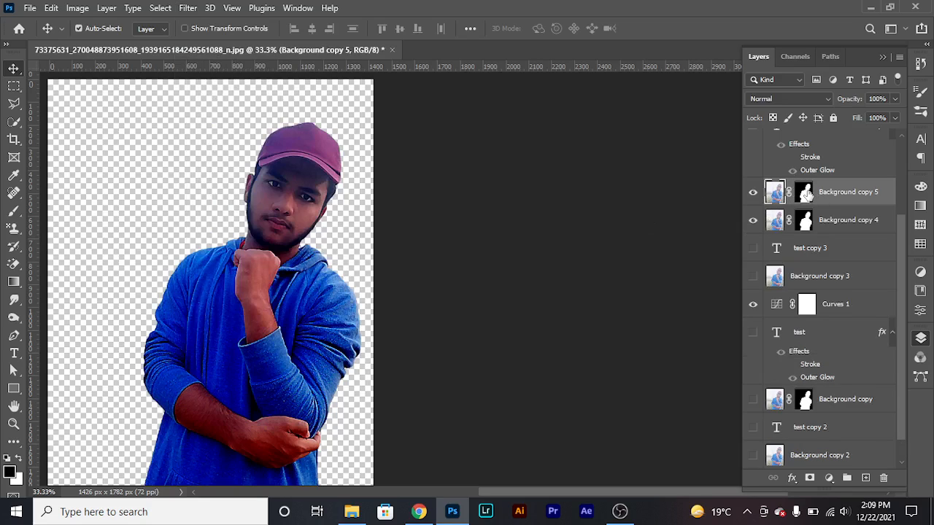
{"action": "right_click", "coordinate": [806, 193]}
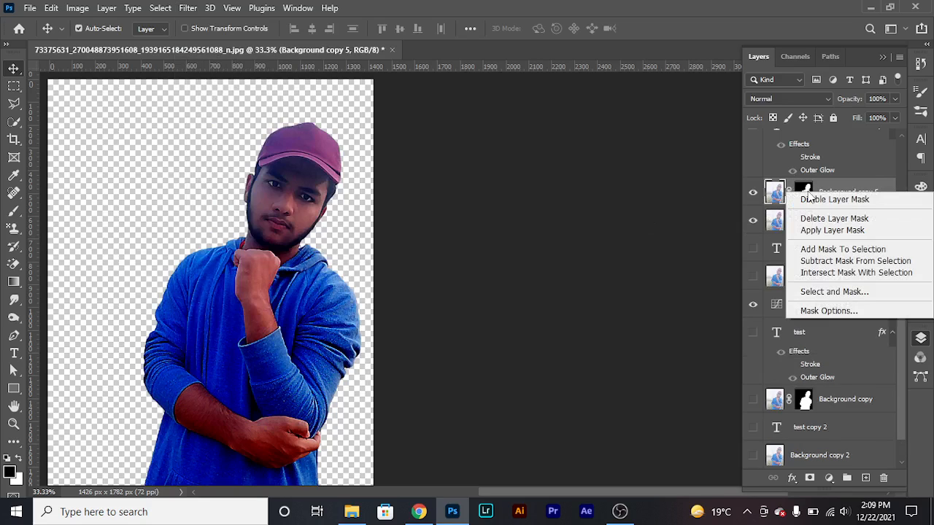
{"action": "left_click", "coordinate": [819, 230]}
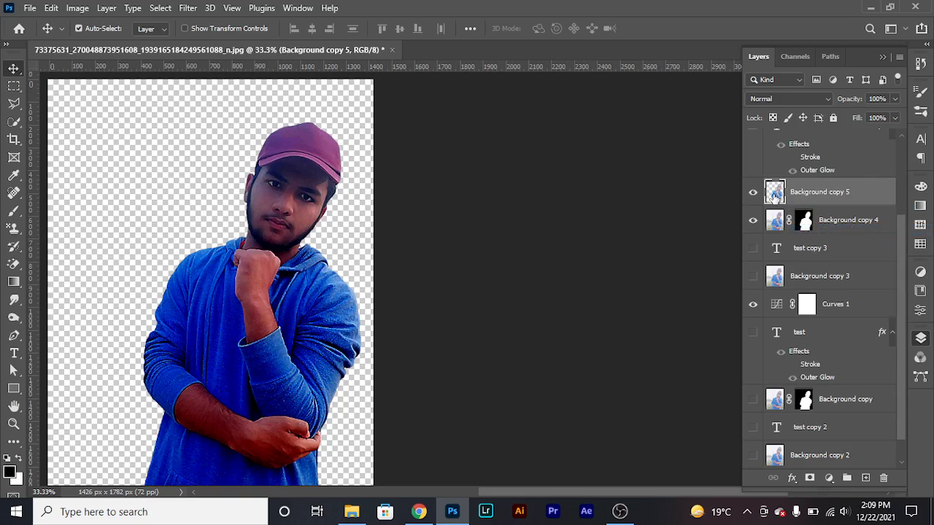
{"action": "left_click", "coordinate": [191, 8]}
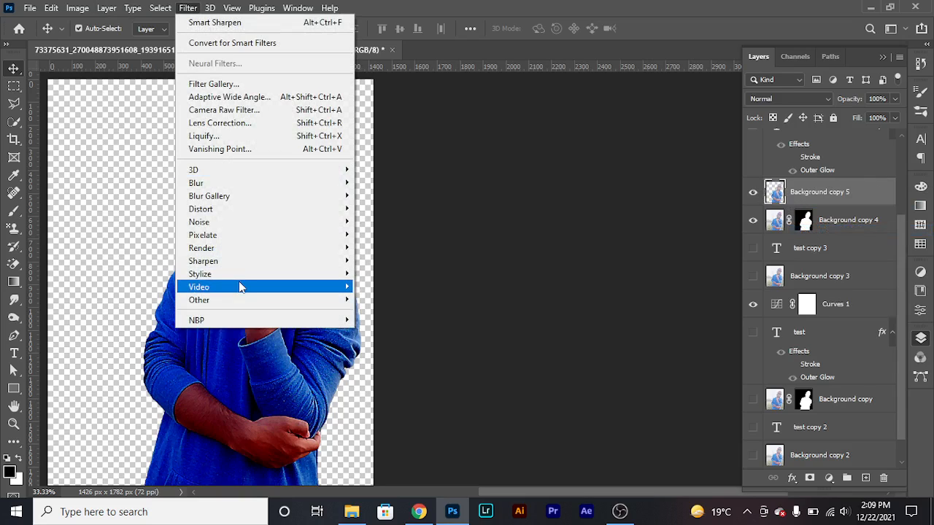
{"action": "mouse_move", "coordinate": [240, 299]}
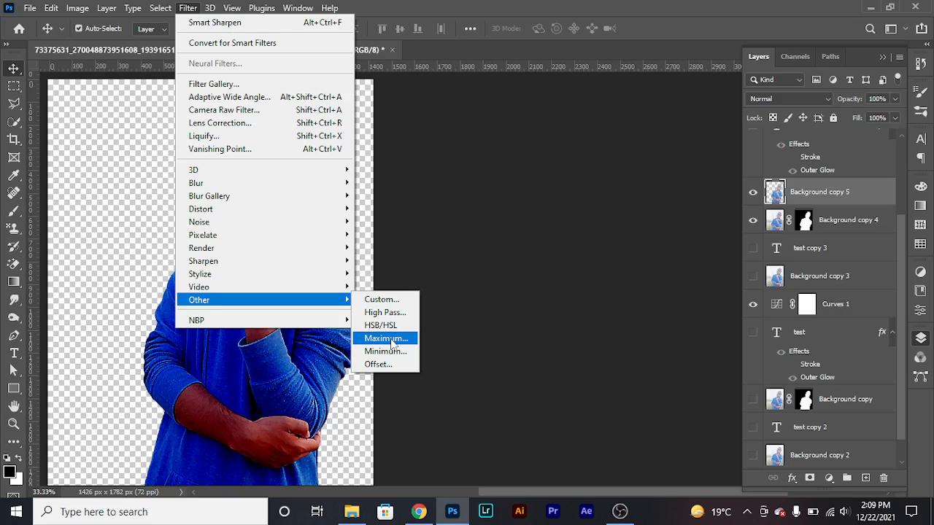
{"action": "left_click", "coordinate": [384, 312]}
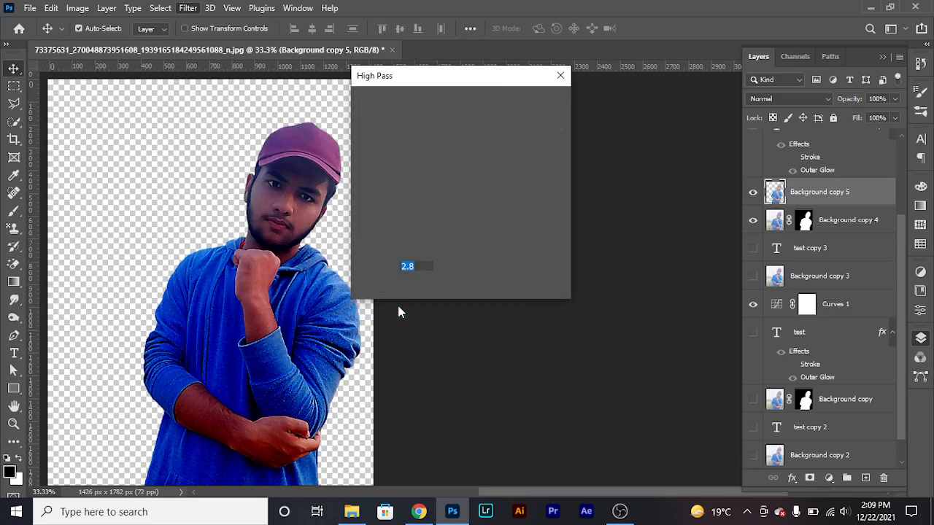
{"action": "left_click_drag", "start_coordinate": [432, 156], "coordinate": [437, 175]}
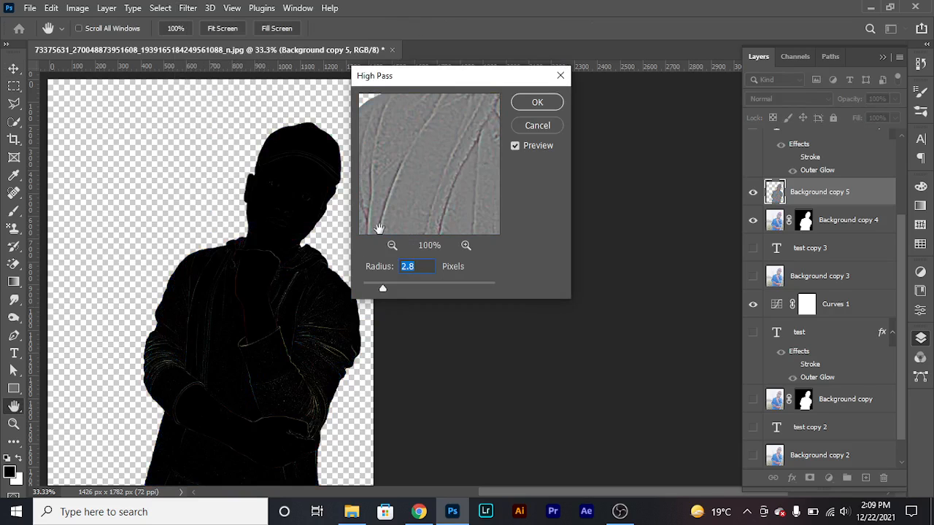
{"action": "left_click", "coordinate": [535, 126]}
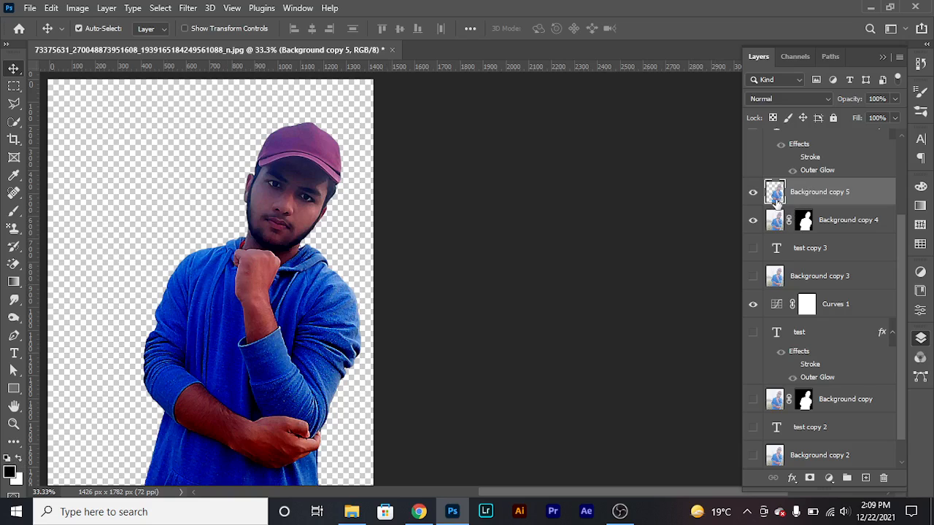
Apply the High Pass filter with a radius of 3.4 pixels to the Background copy 5 layer
{"action": "scroll", "coordinate": [905, 251], "scroll_direction": "up", "scroll_amount": 3}
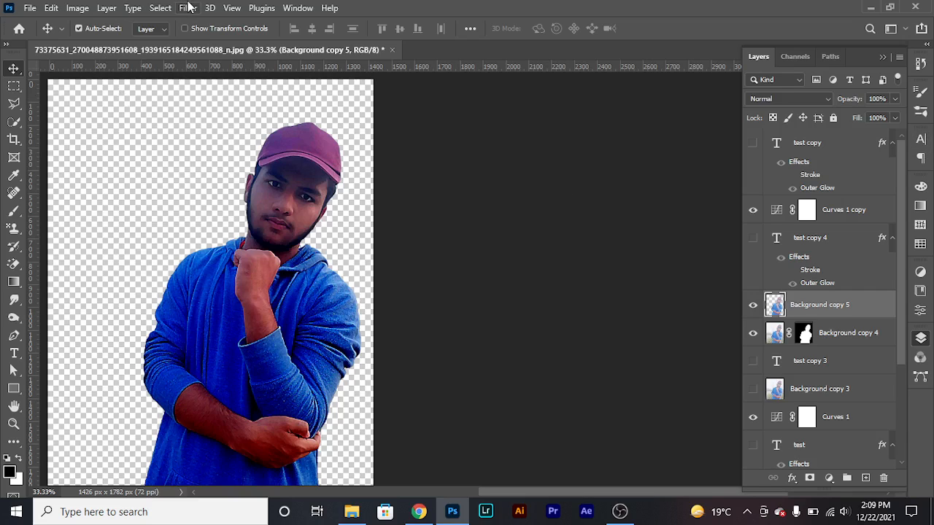
{"action": "left_click", "coordinate": [188, 8]}
{"action": "mouse_move", "coordinate": [217, 298]}
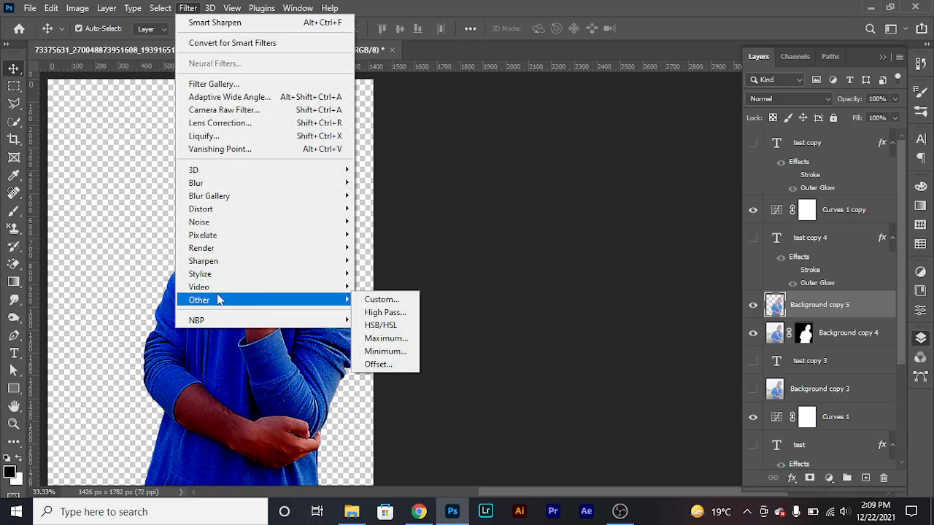
{"action": "left_click", "coordinate": [394, 313]}
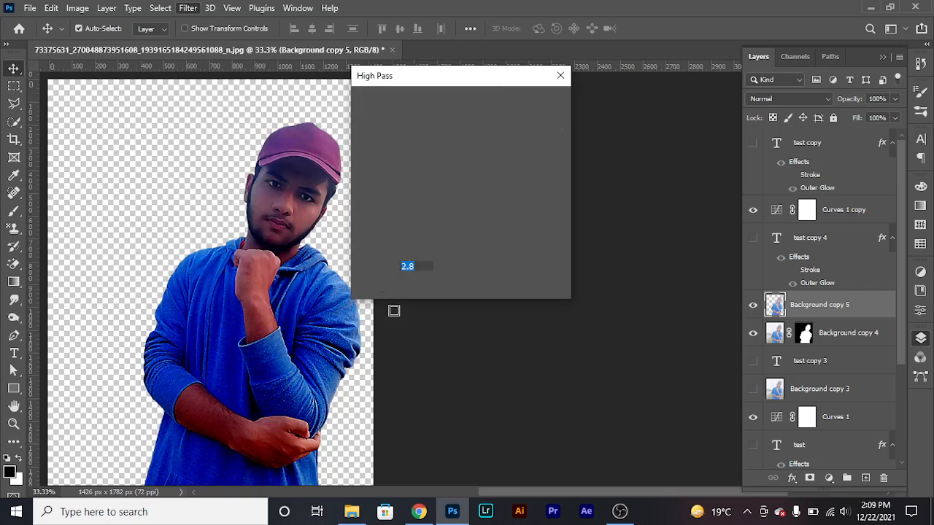
{"action": "key", "text": "Up"}
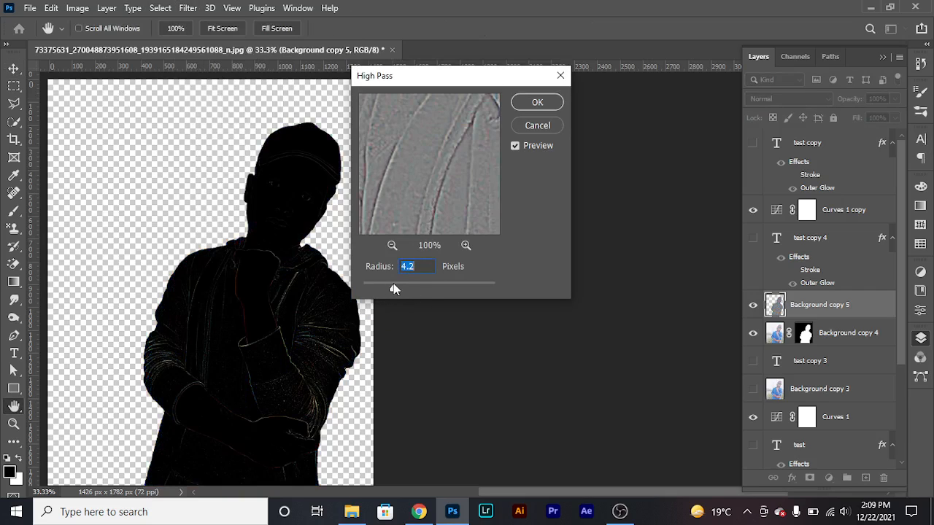
{"action": "left_click_drag", "start_coordinate": [402, 289], "coordinate": [404, 289]}
{"action": "left_click", "coordinate": [394, 246]}
{"action": "left_click", "coordinate": [393, 246]}
{"action": "left_click", "coordinate": [393, 246]}
{"action": "left_click_drag", "start_coordinate": [434, 188], "coordinate": [445, 149]}
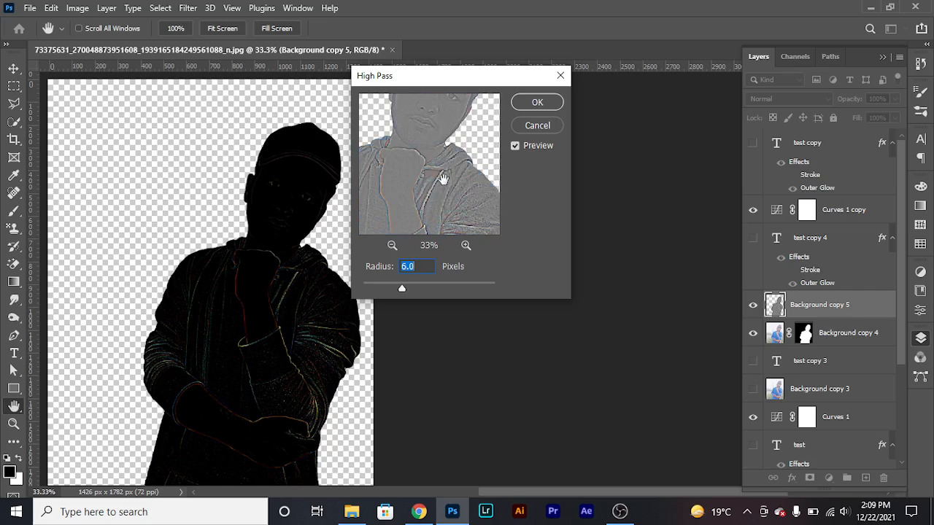
{"action": "mouse_move", "coordinate": [405, 292]}
{"action": "left_mouse_down"}
{"action": "mouse_move", "coordinate": [417, 289]}
{"action": "mouse_move", "coordinate": [400, 288]}
{"action": "left_mouse_up"}
{"action": "left_click_drag", "start_coordinate": [398, 291], "coordinate": [386, 289]}
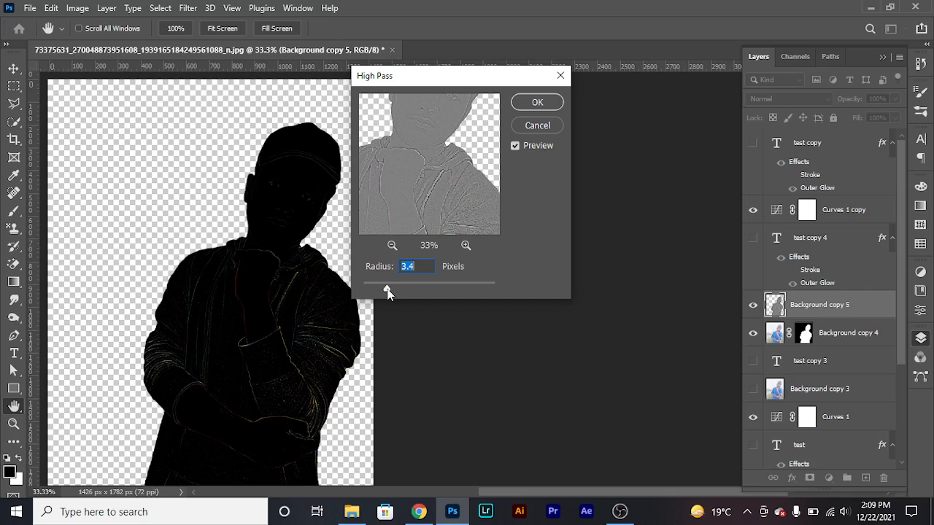
{"action": "left_click", "coordinate": [540, 106]}
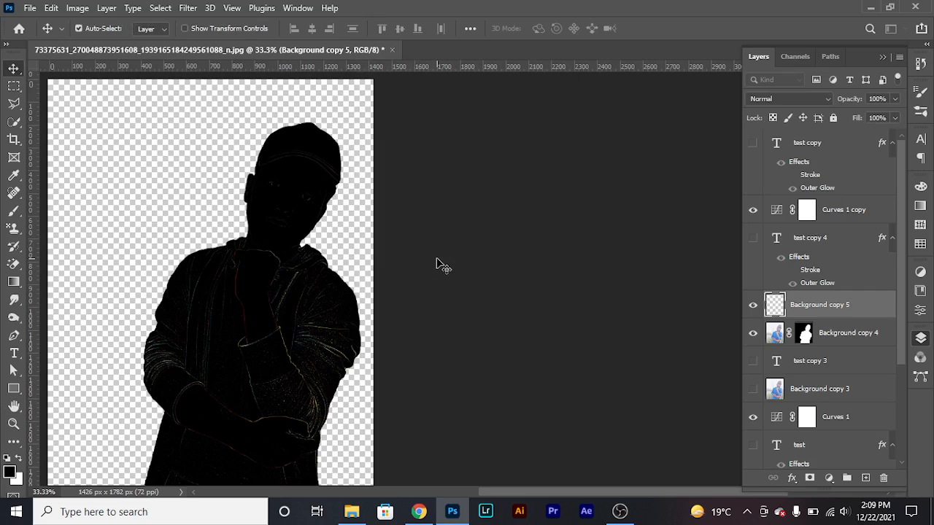
Set the blend mode of Background copy 5 to Overlay and compare the image with that layer hidden
{"action": "left_click", "coordinate": [827, 99]}
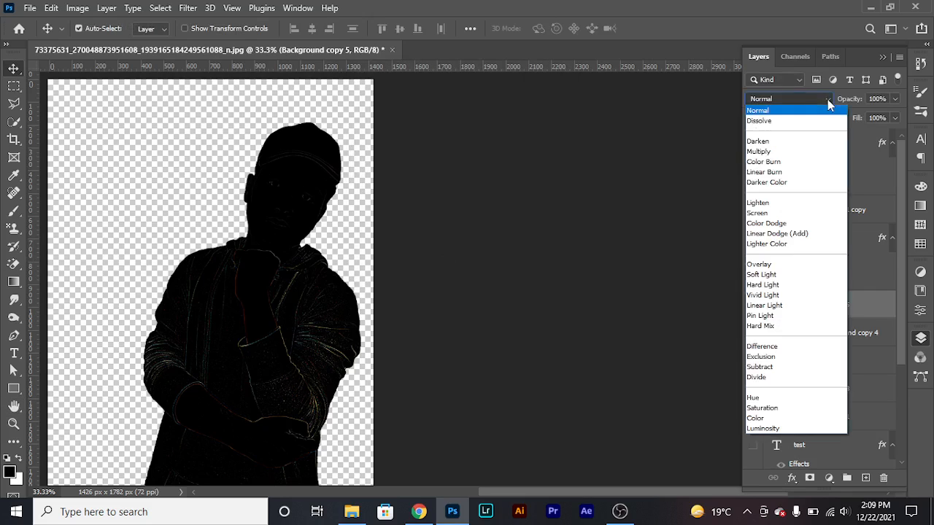
{"action": "left_click", "coordinate": [763, 266]}
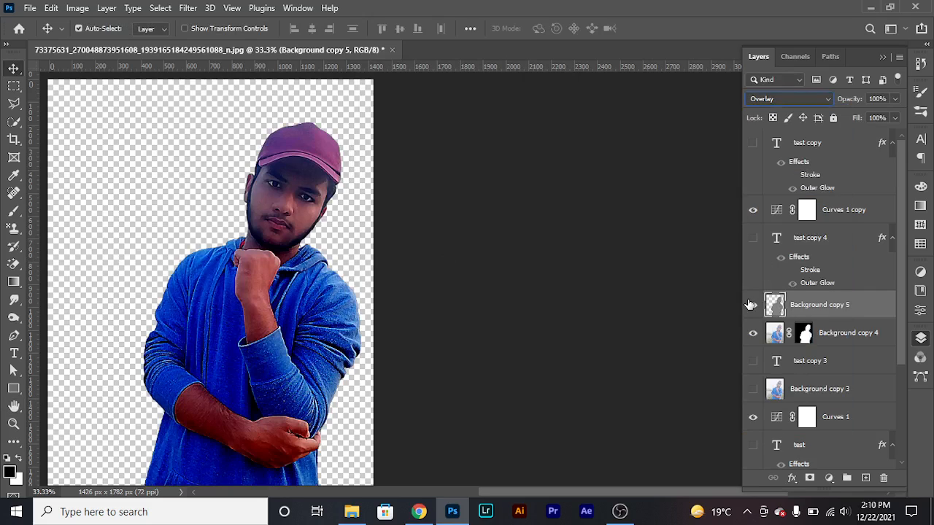
{"action": "left_click", "coordinate": [752, 306]}
{"action": "left_click", "coordinate": [752, 305]}
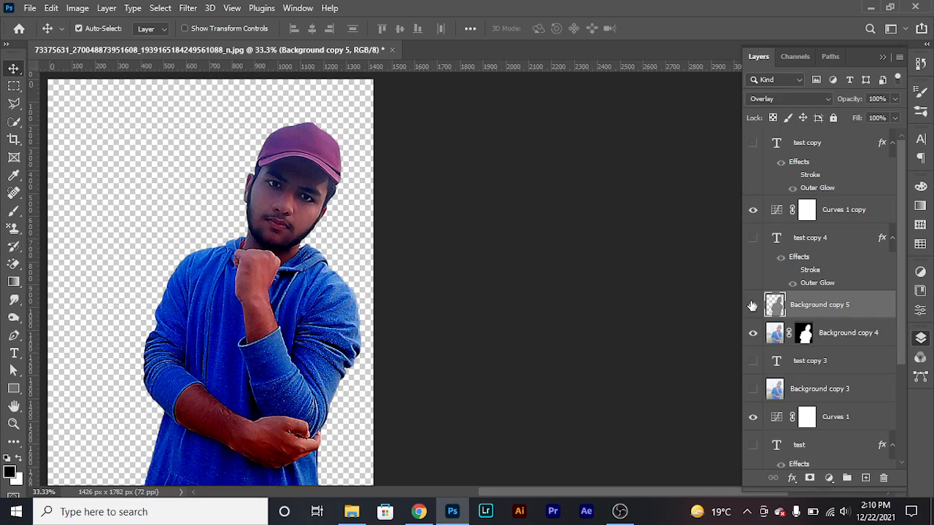
Delete the Background copy 5 layer
{"action": "left_click_drag", "start_coordinate": [815, 310], "coordinate": [882, 482]}
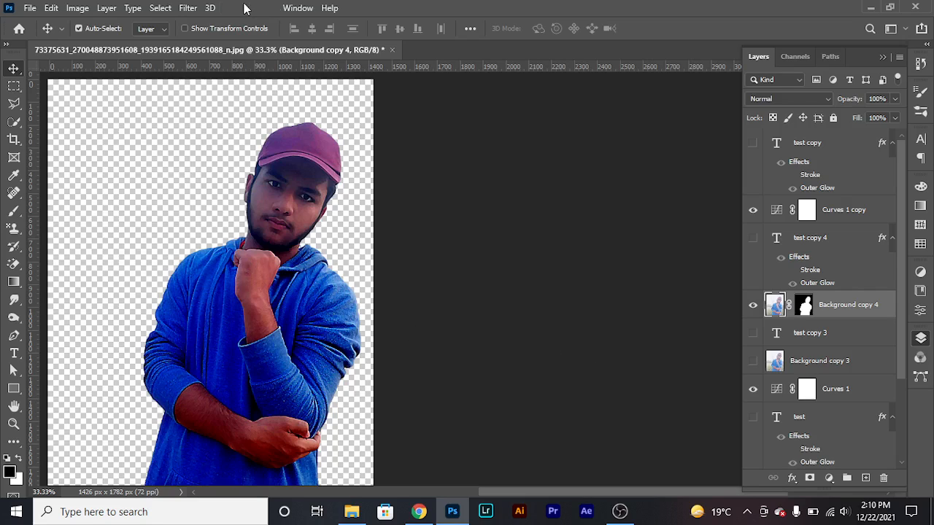
{"action": "left_click", "coordinate": [187, 8]}
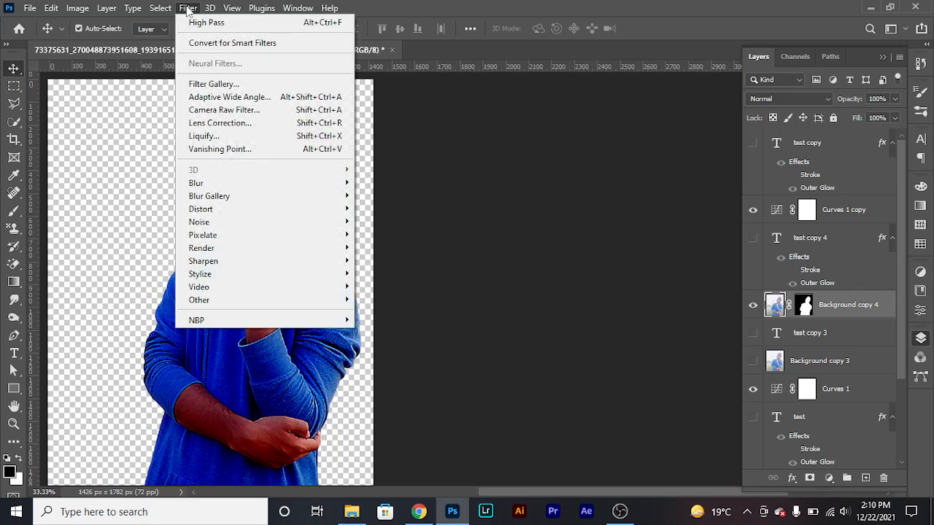
{"action": "left_click", "coordinate": [188, 8]}
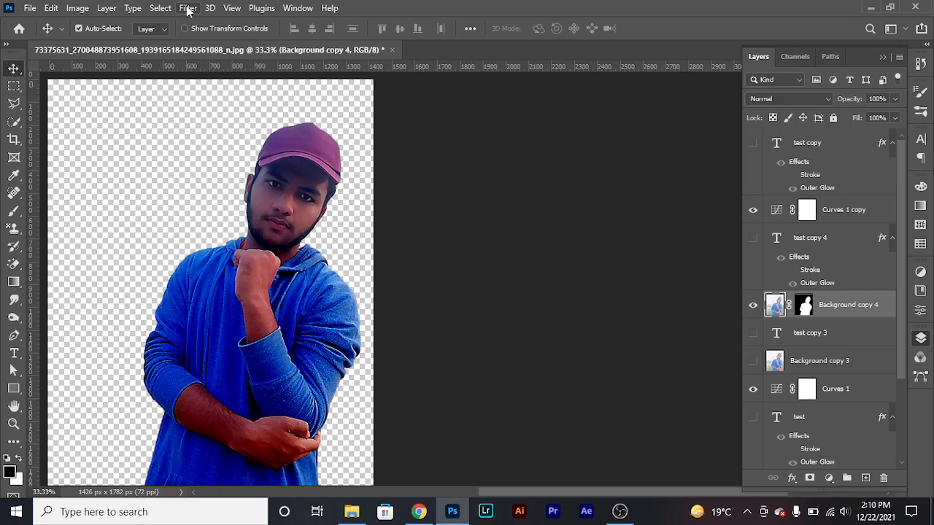
Try Auto Tone and Auto Contrast on the Background copy 4 layer and undo both corrections
{"action": "left_click", "coordinate": [79, 8]}
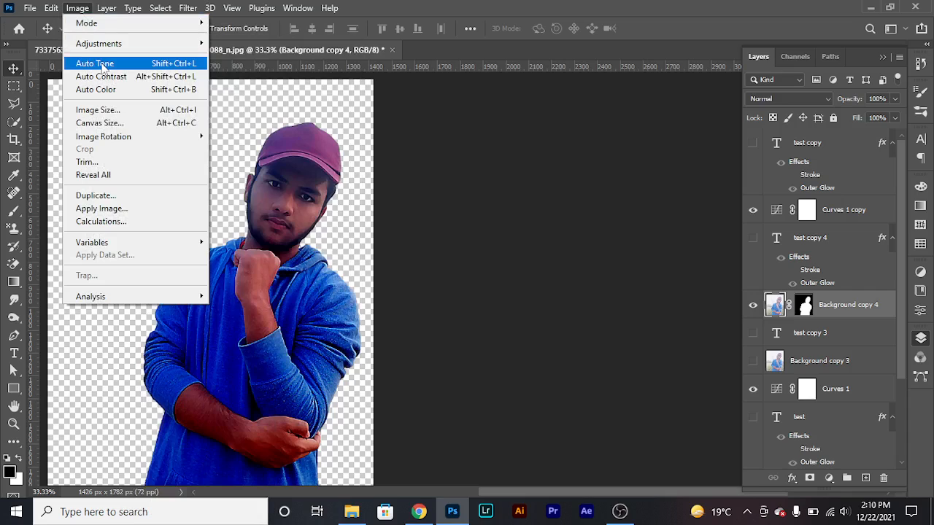
{"action": "left_click", "coordinate": [103, 64]}
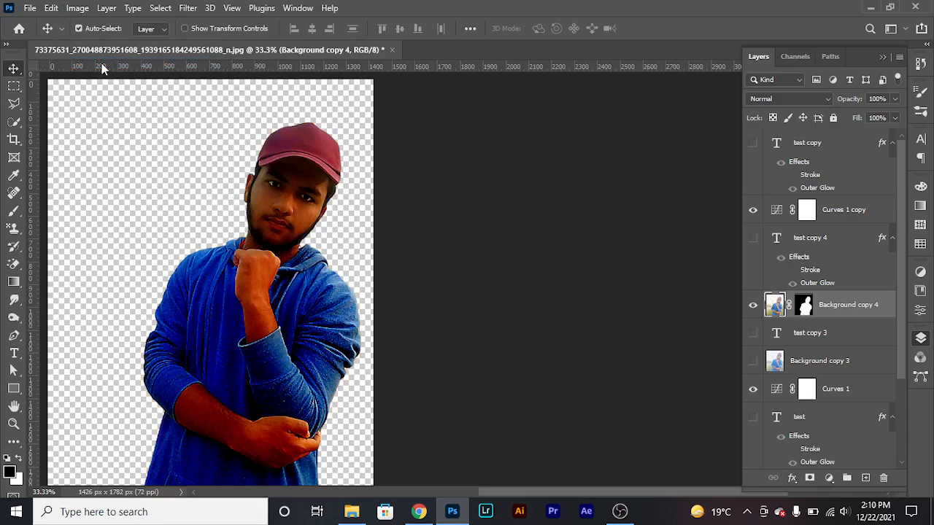
{"action": "left_click", "coordinate": [78, 9]}
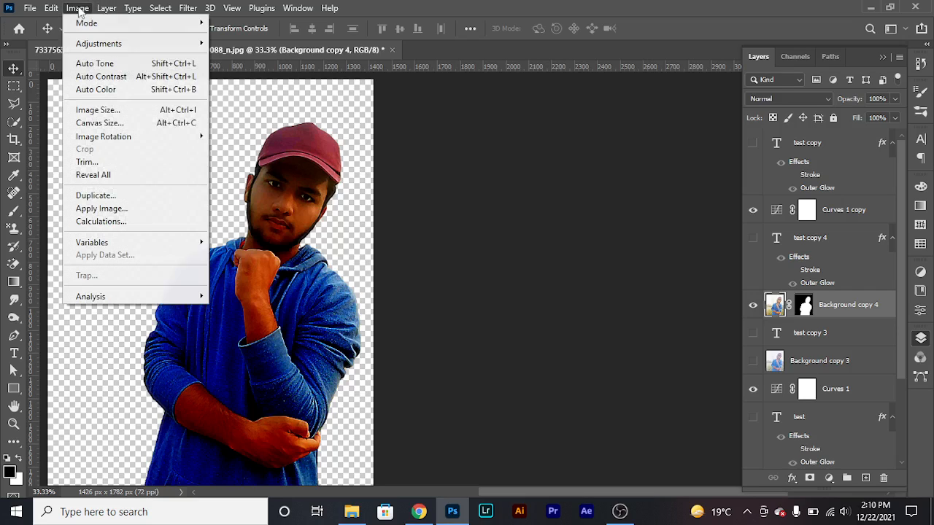
{"action": "left_click", "coordinate": [108, 77]}
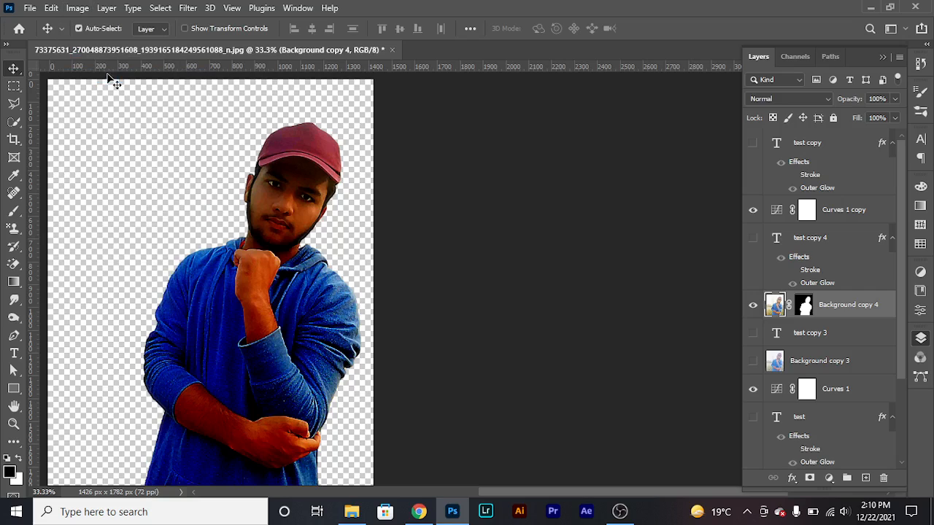
{"action": "key", "text": "ctrl+z"}
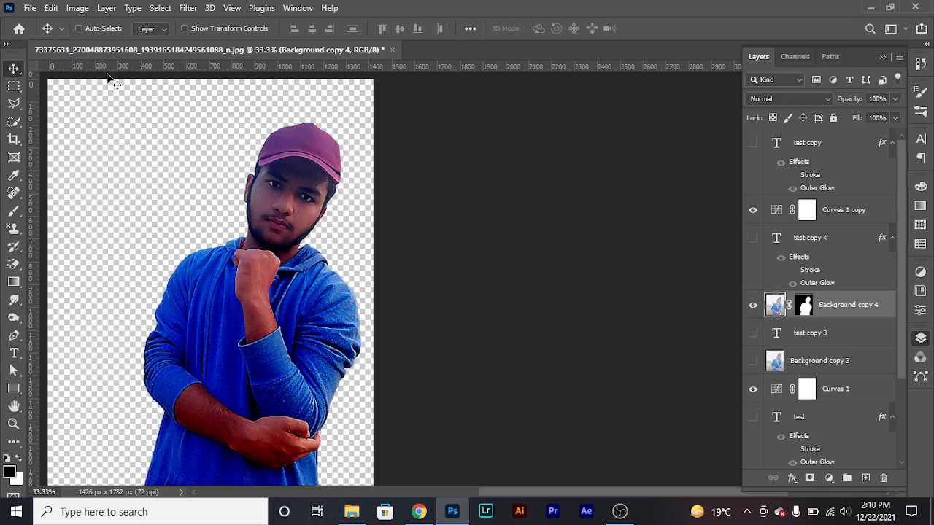
Try Auto Contrast alone on the Background copy 4 layer and undo it
{"action": "left_click", "coordinate": [104, 8]}
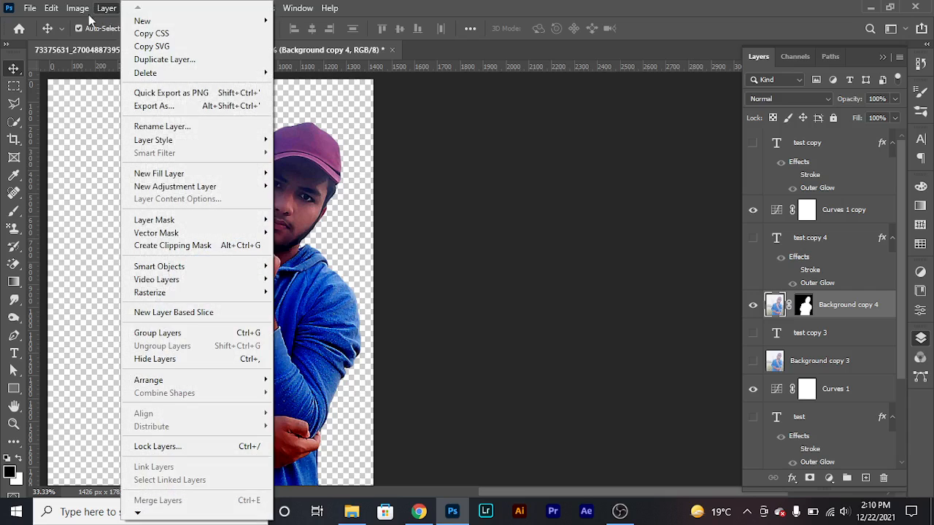
{"action": "mouse_move", "coordinate": [80, 15]}
{"action": "left_click", "coordinate": [102, 77]}
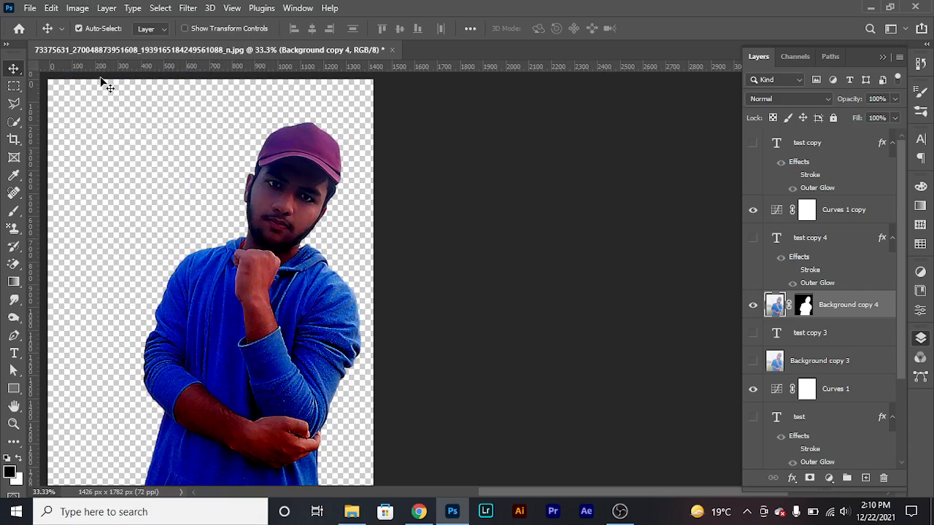
{"action": "left_click", "coordinate": [88, 13]}
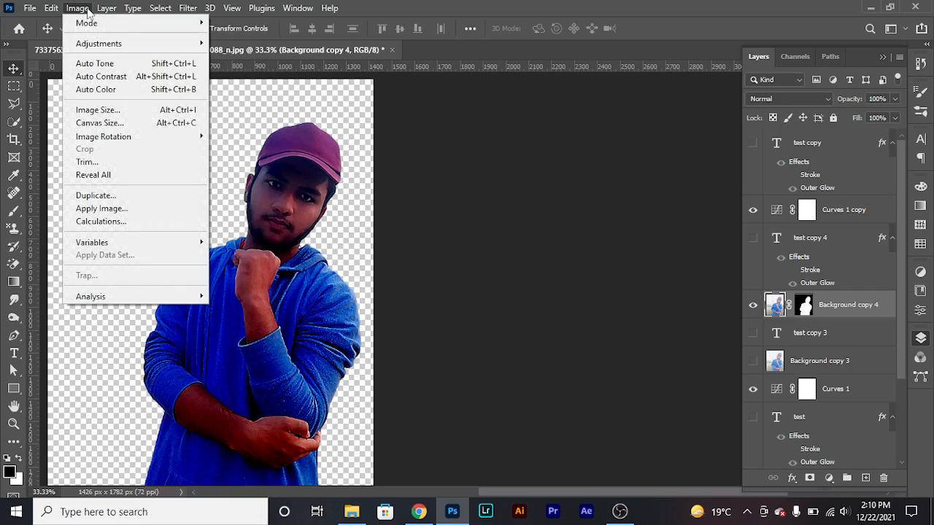
{"action": "left_click", "coordinate": [421, 204]}
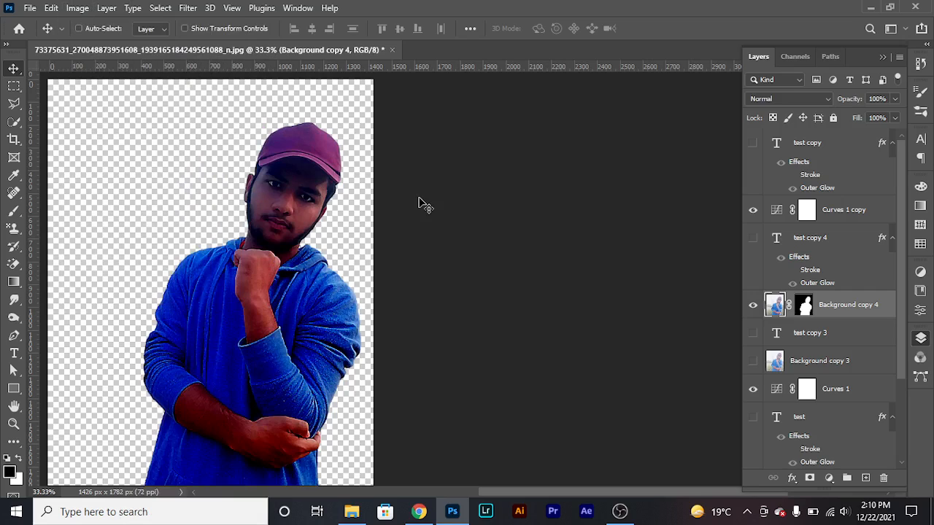
{"action": "key", "text": "ctrl+z"}
Apply the Auto Color correction to the Background copy 4 layer
{"action": "left_click", "coordinate": [107, 8]}
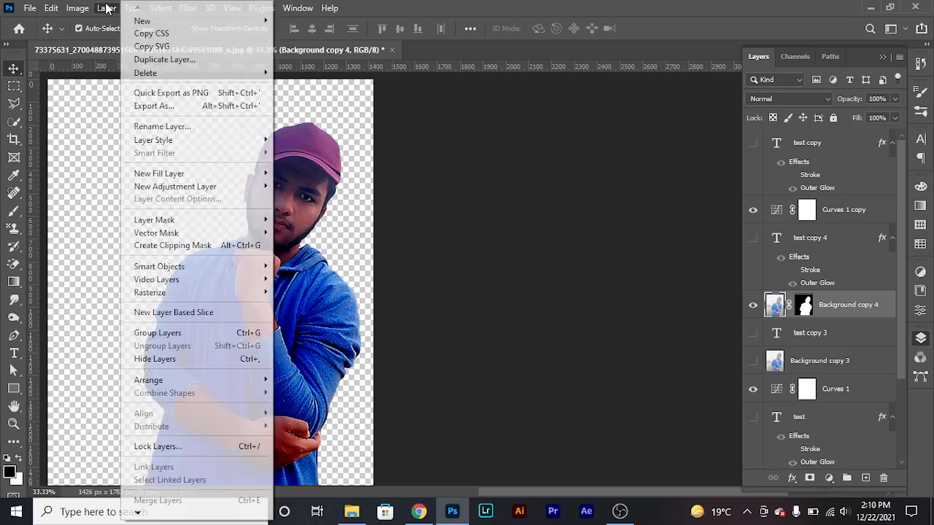
{"action": "mouse_move", "coordinate": [77, 8]}
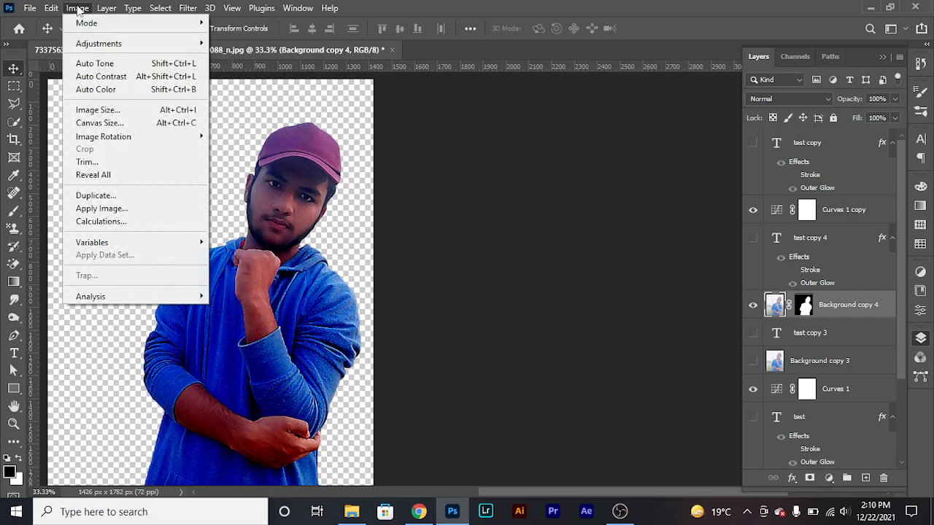
{"action": "left_click", "coordinate": [95, 89]}
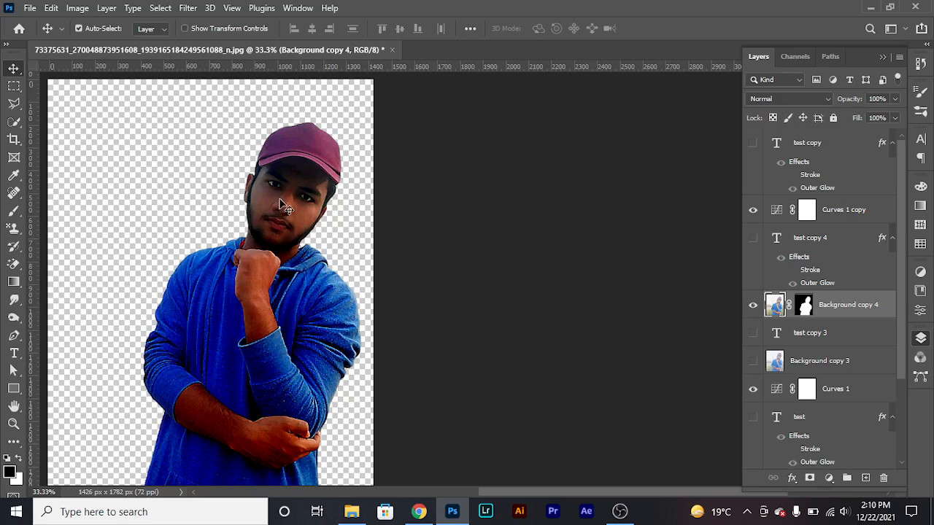
Try resizing the image to a width of 2000 pixels, with pixels as the unit, and cancel the resize
{"action": "left_click", "coordinate": [77, 8]}
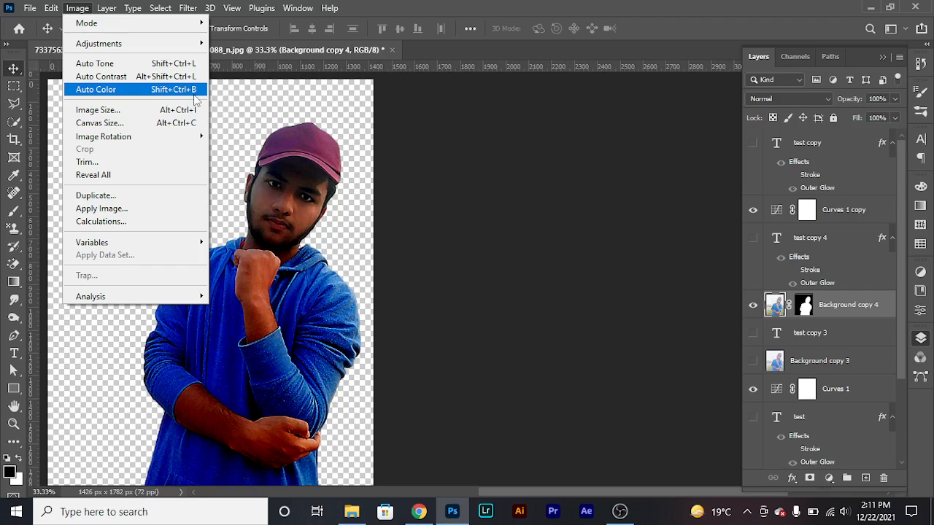
{"action": "left_click", "coordinate": [103, 111]}
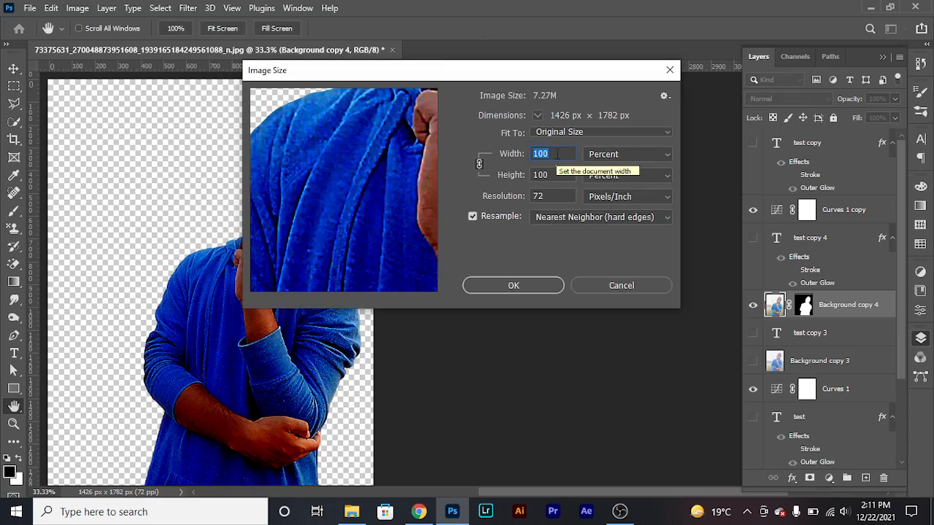
{"action": "left_click", "coordinate": [618, 154]}
{"action": "left_click", "coordinate": [619, 172]}
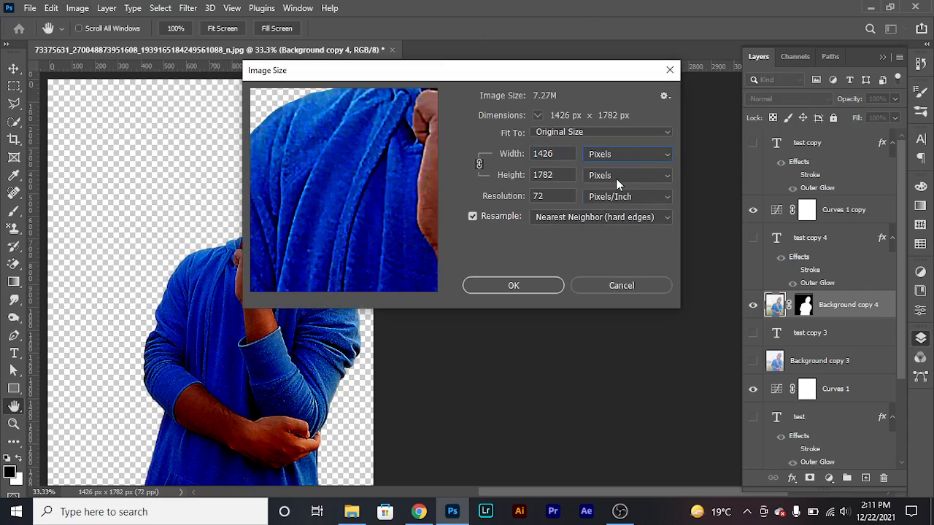
{"action": "double_click", "coordinate": [560, 153]}
{"action": "type", "text": "2000"}
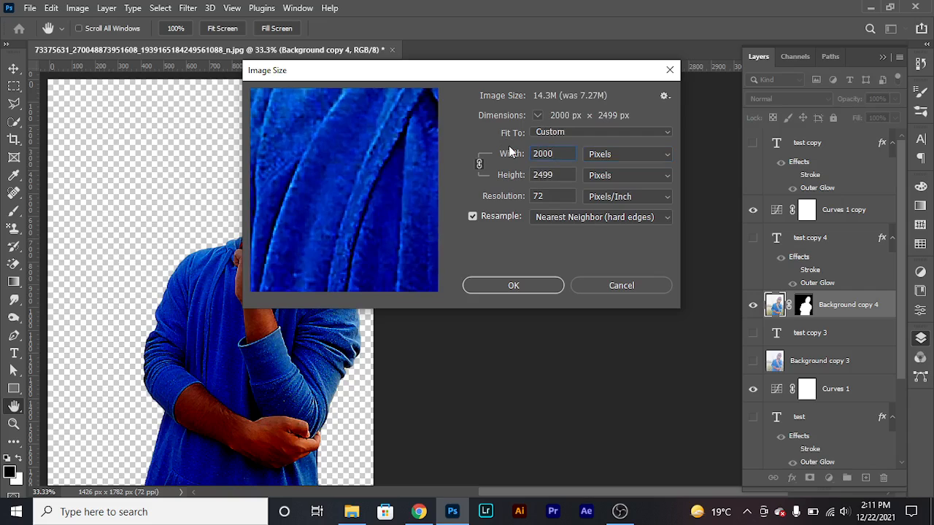
{"action": "left_click", "coordinate": [611, 286]}
Resize the image to a width of 2000 pixels, with pixels as the unit and Bicubic Sharper (reduction) resampling
{"action": "left_click", "coordinate": [83, 7]}
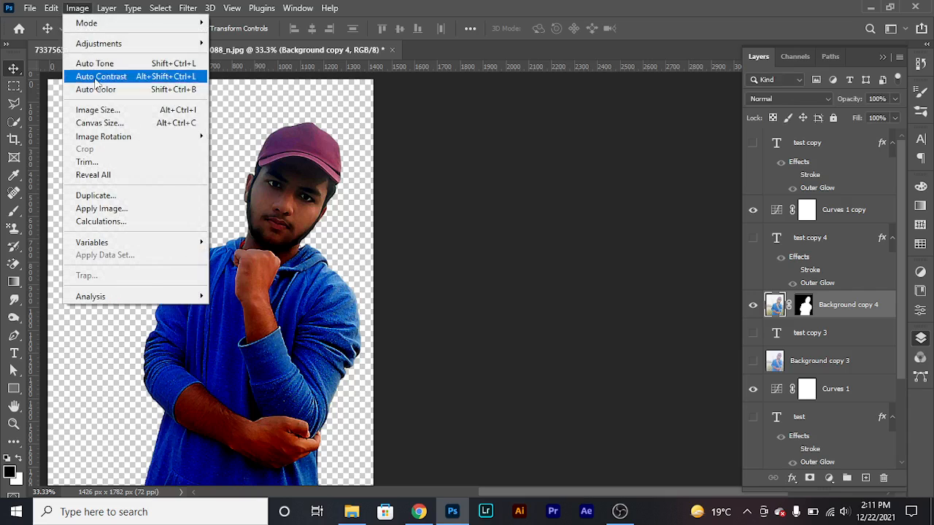
{"action": "mouse_move", "coordinate": [97, 48]}
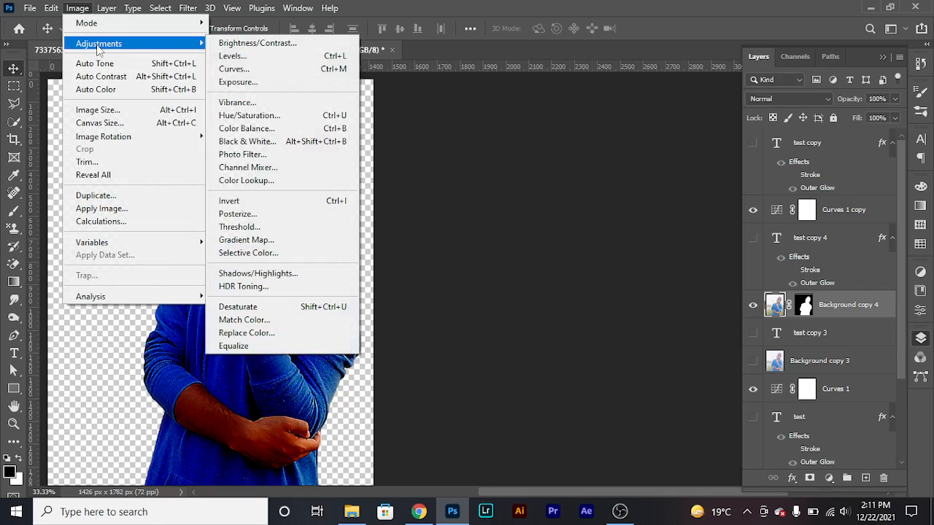
{"action": "left_click", "coordinate": [103, 110]}
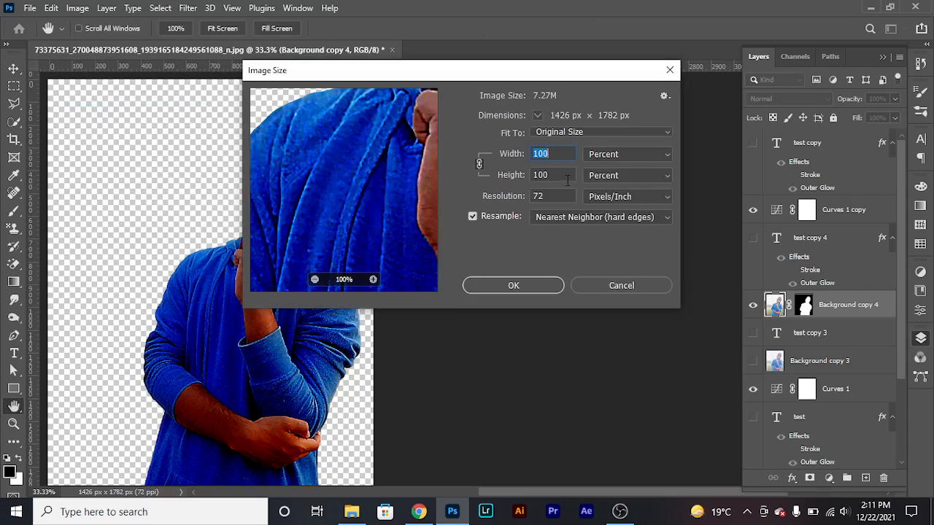
{"action": "left_click", "coordinate": [605, 155]}
{"action": "left_click", "coordinate": [600, 179]}
{"action": "double_click", "coordinate": [563, 154]}
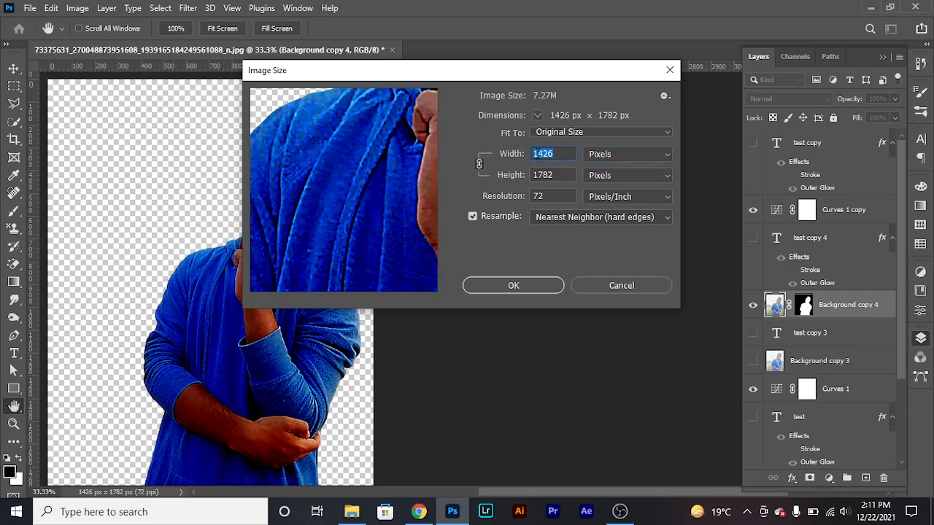
{"action": "type", "text": "2"}
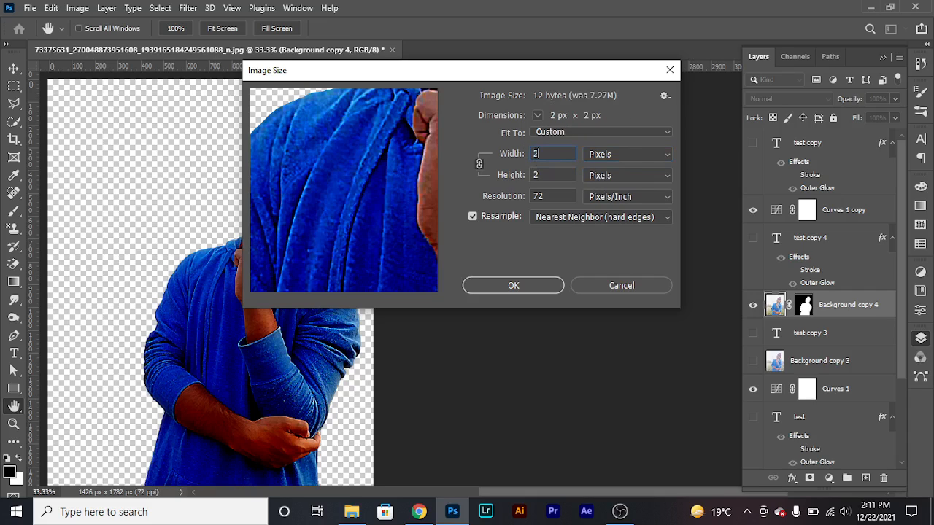
{"action": "type", "text": "000"}
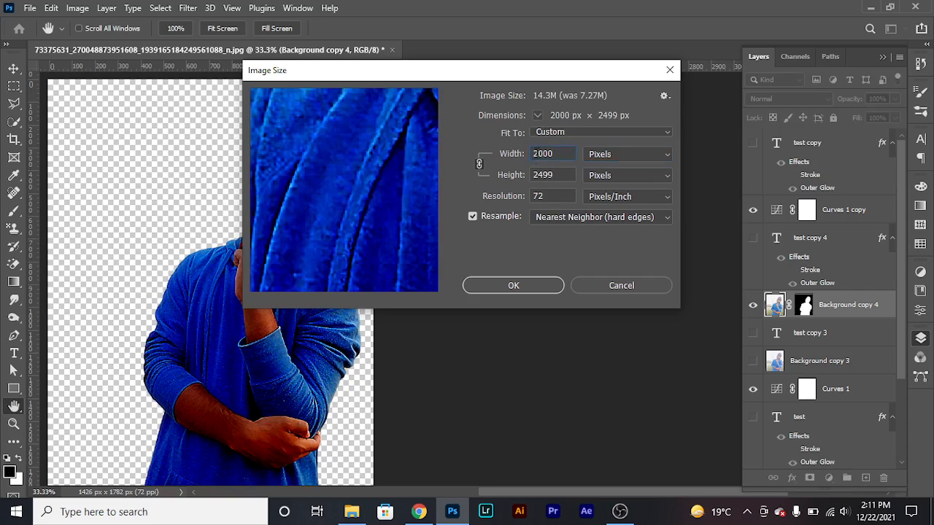
{"action": "left_click", "coordinate": [609, 218]}
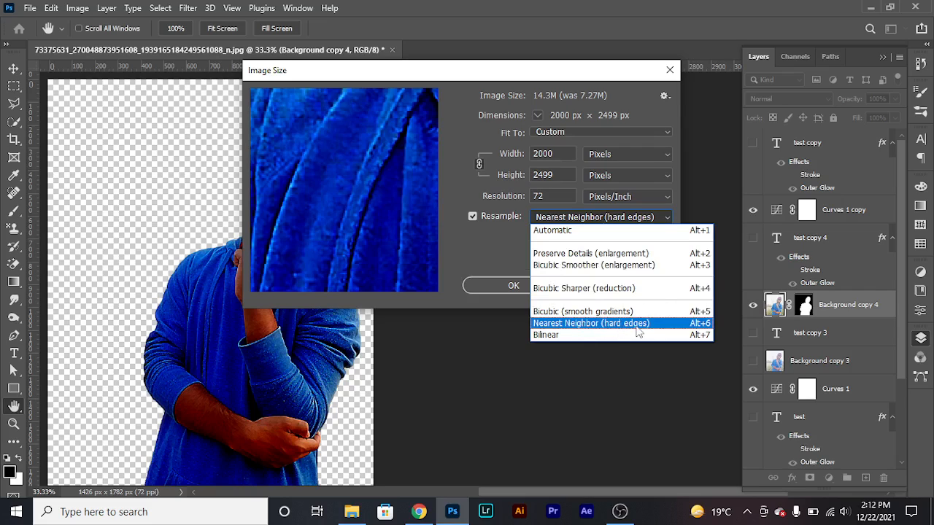
{"action": "left_click", "coordinate": [578, 289]}
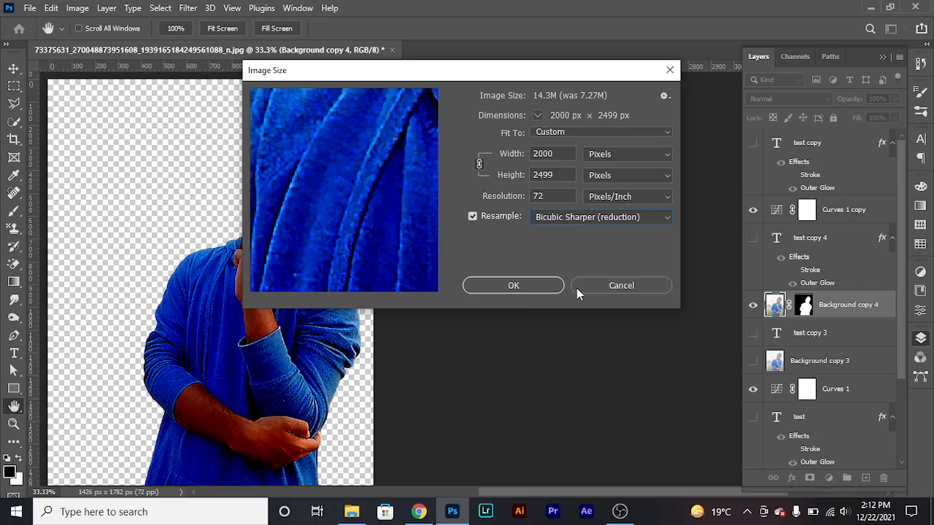
{"action": "left_click", "coordinate": [513, 289]}
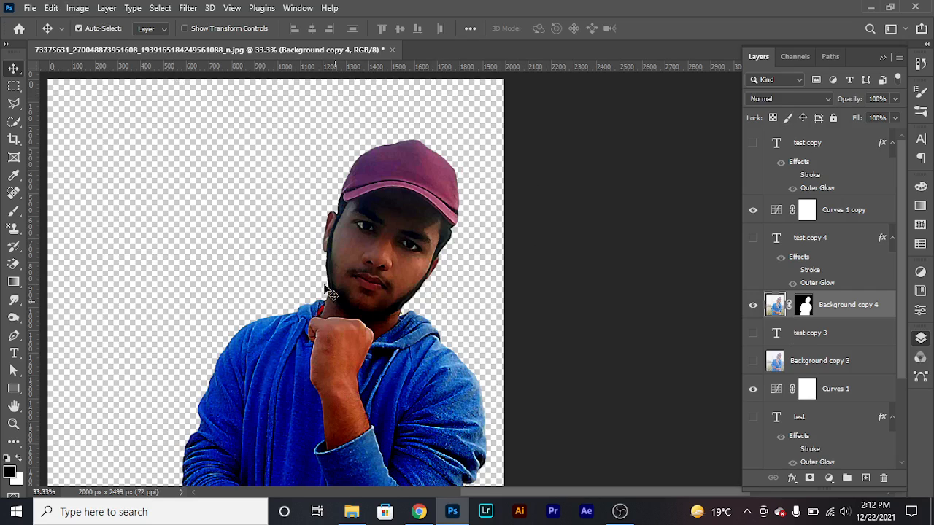
Extend the canvas width to 200 percent, anchoring the existing picture at the middle of the left edge
{"action": "left_click", "coordinate": [107, 8]}
{"action": "mouse_move", "coordinate": [76, 8]}
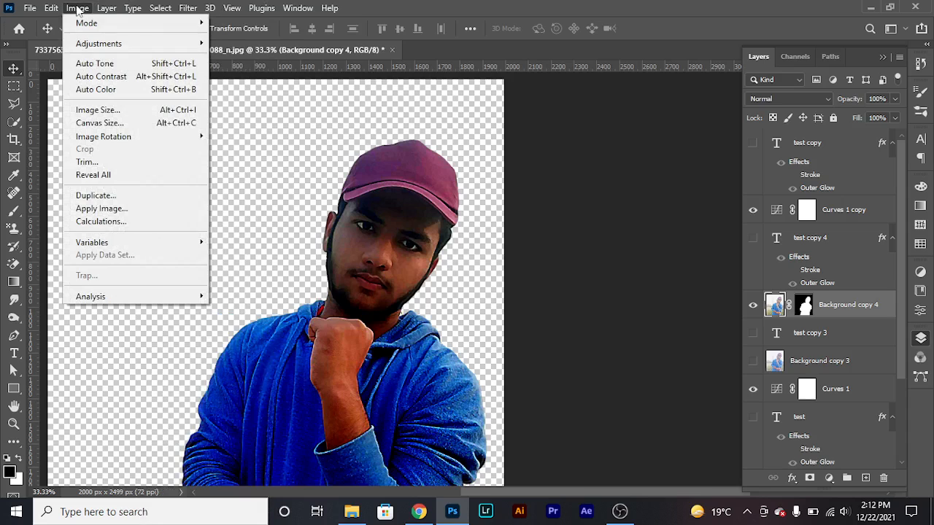
{"action": "left_click", "coordinate": [121, 123]}
{"action": "left_click", "coordinate": [511, 162]}
{"action": "left_click", "coordinate": [504, 170]}
{"action": "left_click", "coordinate": [450, 161]}
{"action": "left_click_drag", "start_coordinate": [450, 161], "coordinate": [374, 168]}
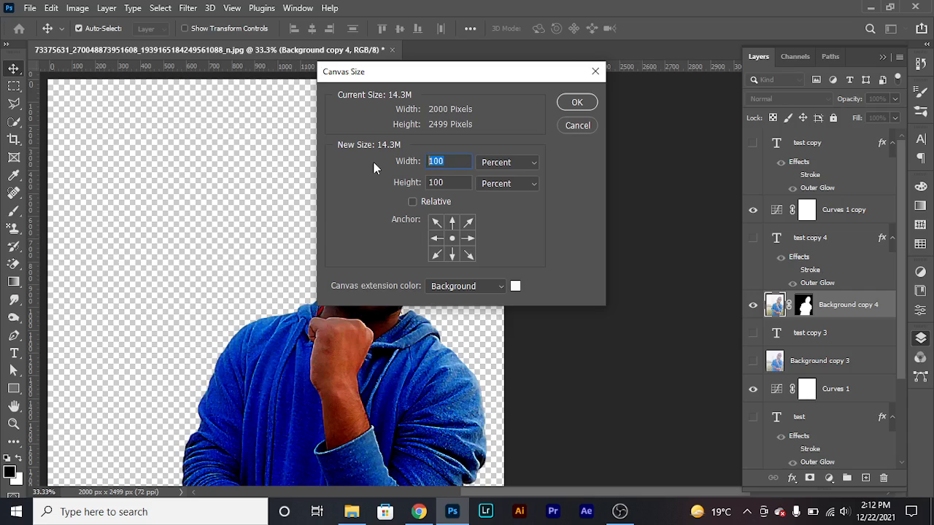
{"action": "type", "text": "200"}
{"action": "left_click", "coordinate": [436, 239]}
{"action": "left_click", "coordinate": [452, 239]}
{"action": "left_click", "coordinate": [437, 238]}
{"action": "left_click", "coordinate": [577, 103]}
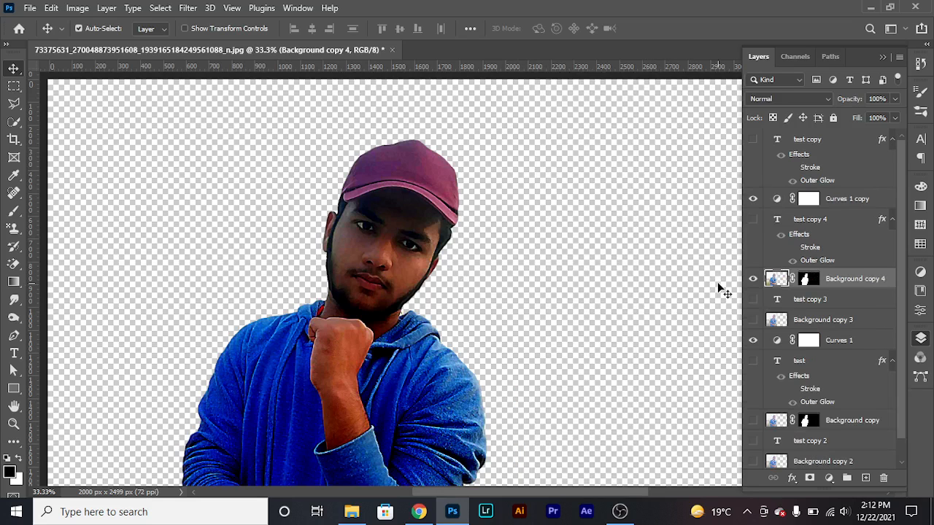
Review the whole widened canvas and undo the canvas size change
{"action": "key", "text": "ctrl+minus"}
{"action": "key", "text": "ctrl+minus"}
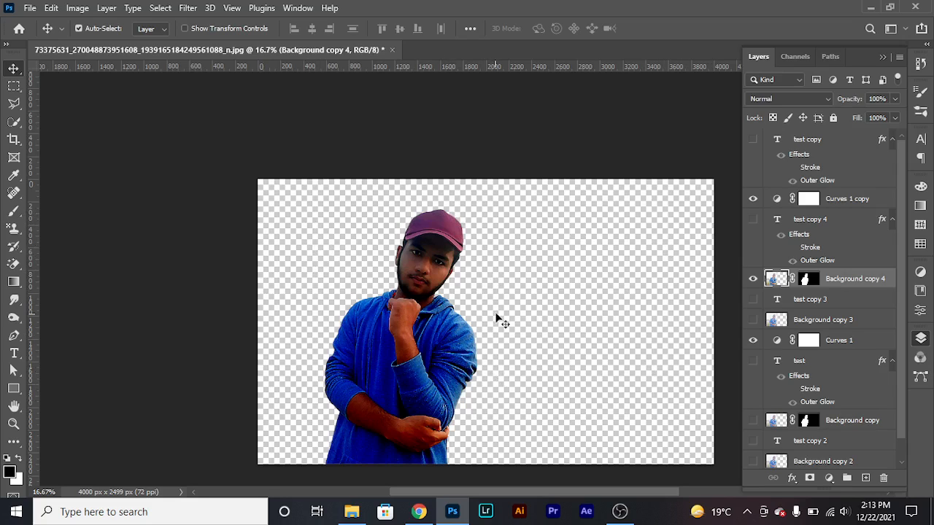
{"action": "key", "text": "ctrl"}
{"action": "key", "text": "ctrl+z"}
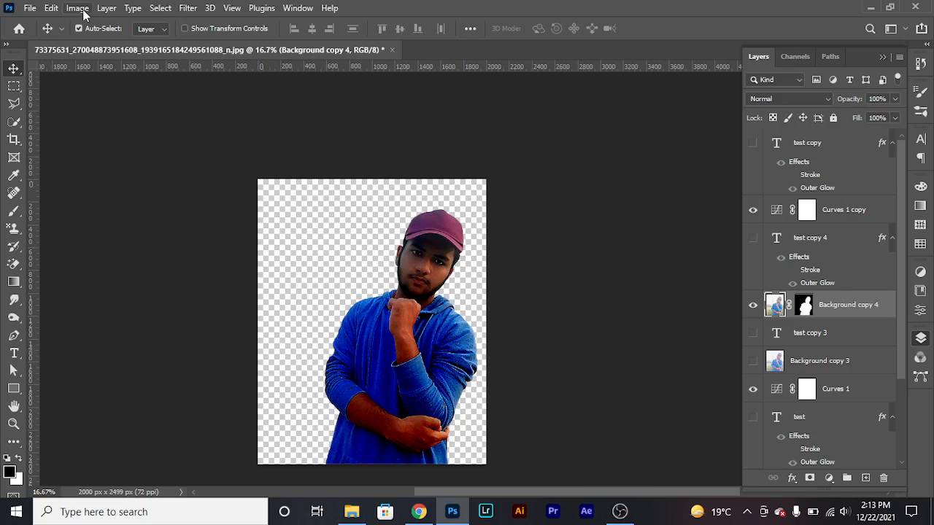
{"action": "left_click", "coordinate": [76, 8]}
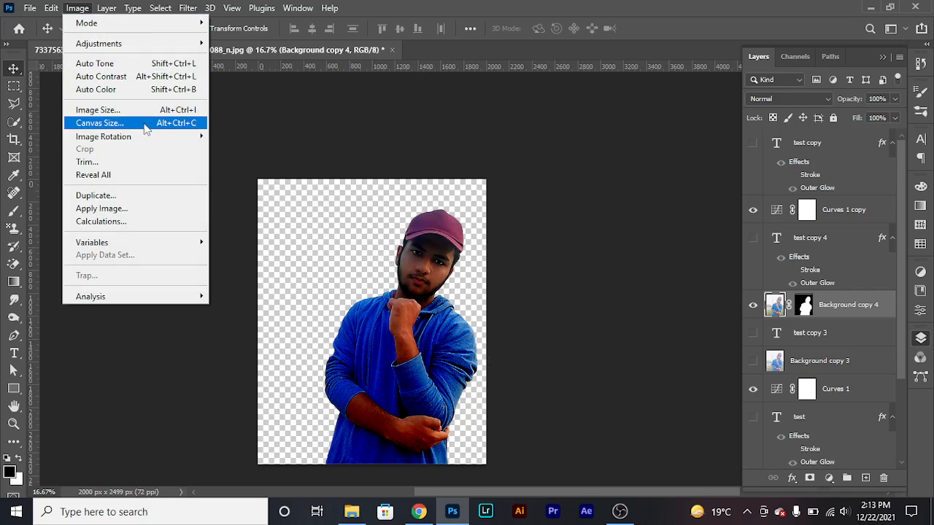
{"action": "mouse_move", "coordinate": [148, 137]}
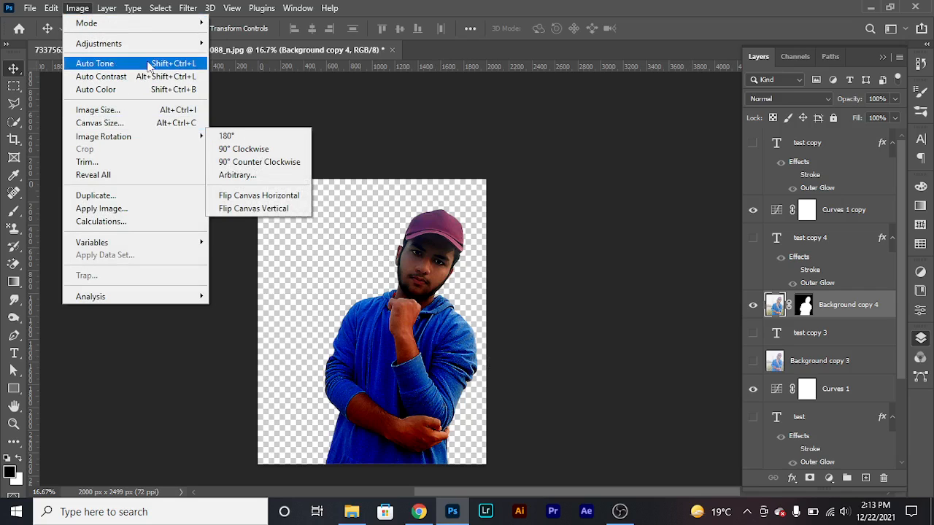
{"action": "mouse_move", "coordinate": [153, 49]}
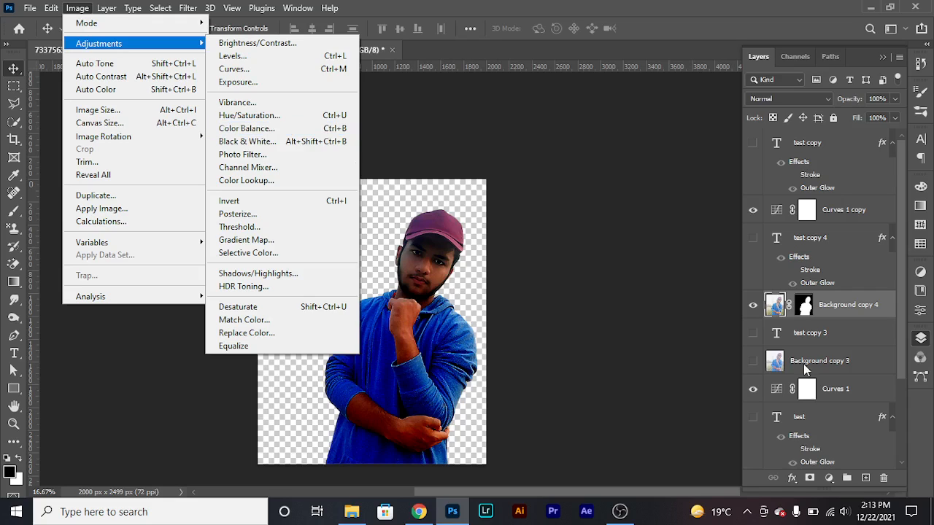
{"action": "left_click", "coordinate": [828, 479]}
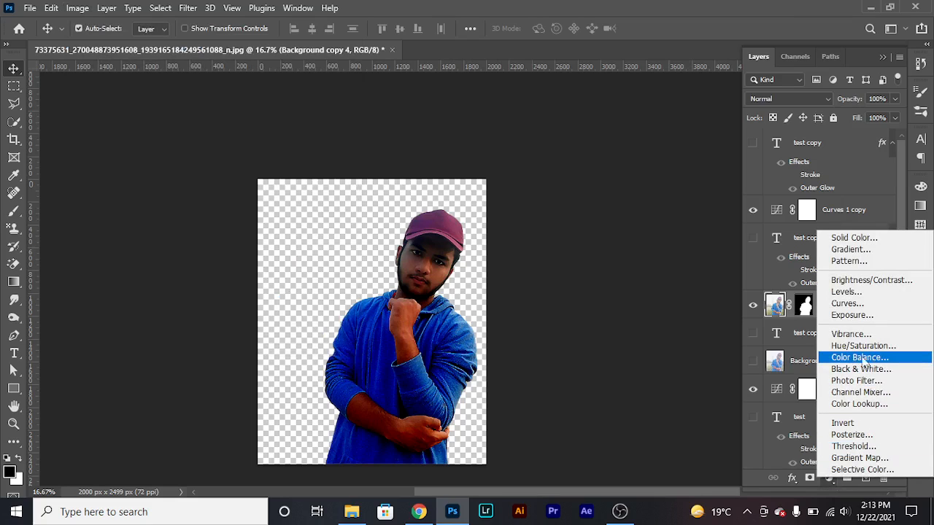
{"action": "left_click", "coordinate": [108, 9]}
Try changing the shadows amount of the Background copy 4 layer with Shadows/Highlights and cancel the adjustment
{"action": "left_click", "coordinate": [107, 9]}
{"action": "mouse_move", "coordinate": [79, 9]}
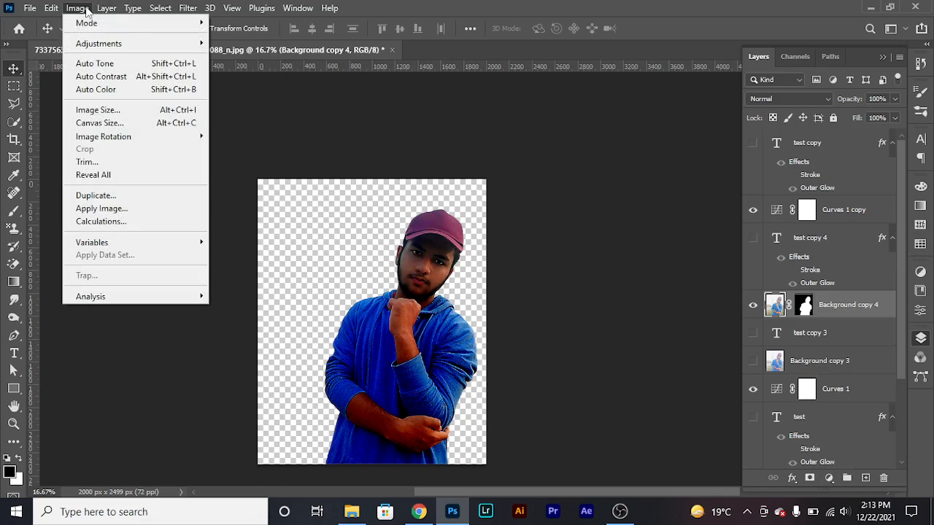
{"action": "mouse_move", "coordinate": [99, 43]}
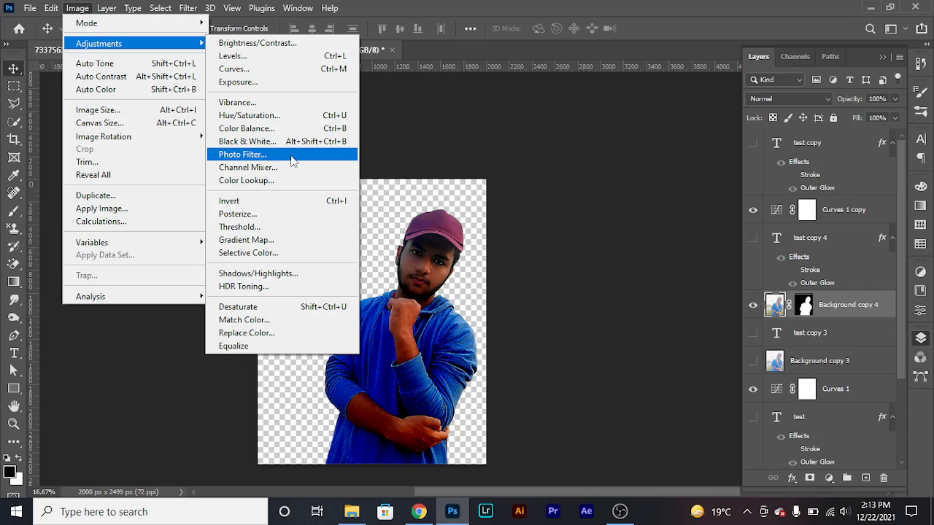
{"action": "left_click", "coordinate": [278, 278]}
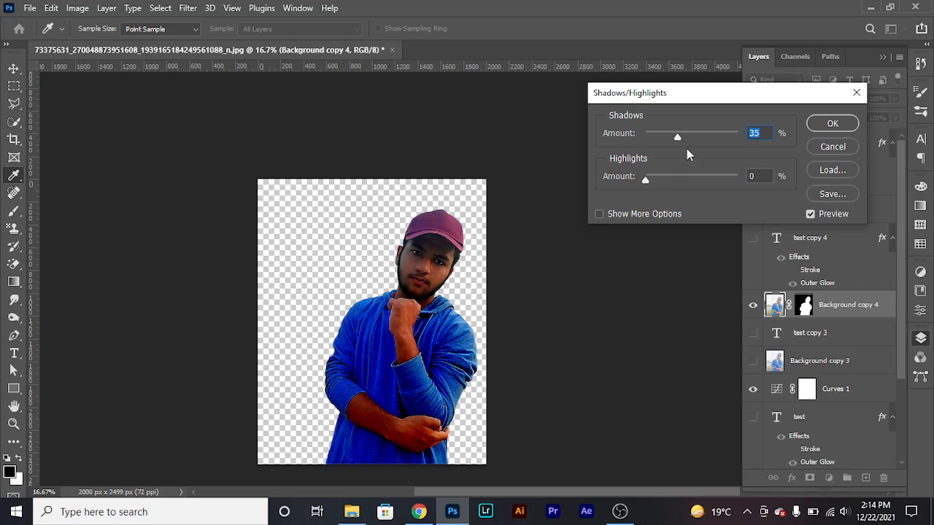
{"action": "left_click_drag", "start_coordinate": [679, 137], "coordinate": [699, 141]}
{"action": "left_click", "coordinate": [831, 148]}
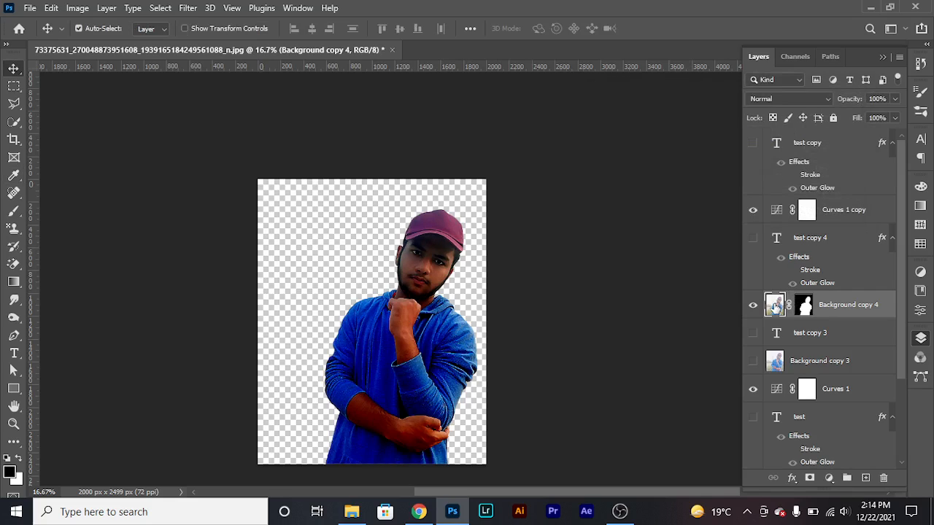
Try the Shadows/Highlights adjustment on the Background copy 4 layer with a shadows amount of 100%
{"action": "left_click", "coordinate": [108, 13]}
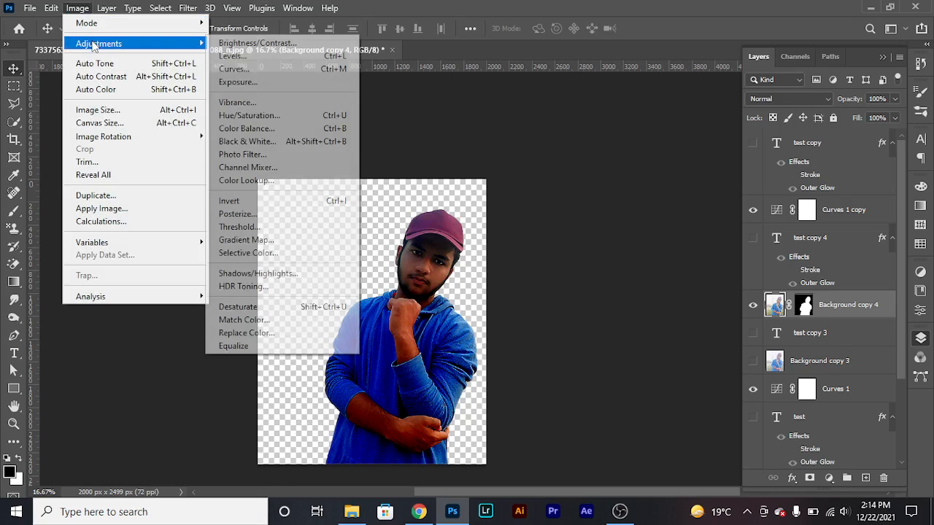
{"action": "left_click", "coordinate": [308, 275]}
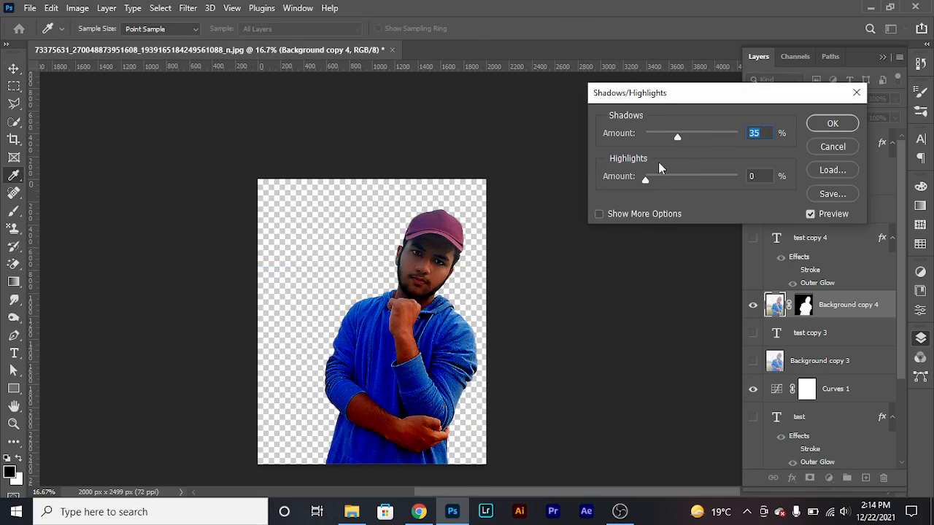
{"action": "left_click_drag", "start_coordinate": [679, 139], "coordinate": [653, 136]}
{"action": "type", "text": "56"}
{"action": "left_click_drag", "start_coordinate": [746, 139], "coordinate": [775, 140]}
{"action": "mouse_move", "coordinate": [645, 181]}
{"action": "left_mouse_down"}
{"action": "mouse_move", "coordinate": [696, 183]}
{"action": "mouse_move", "coordinate": [631, 184]}
{"action": "left_mouse_up"}
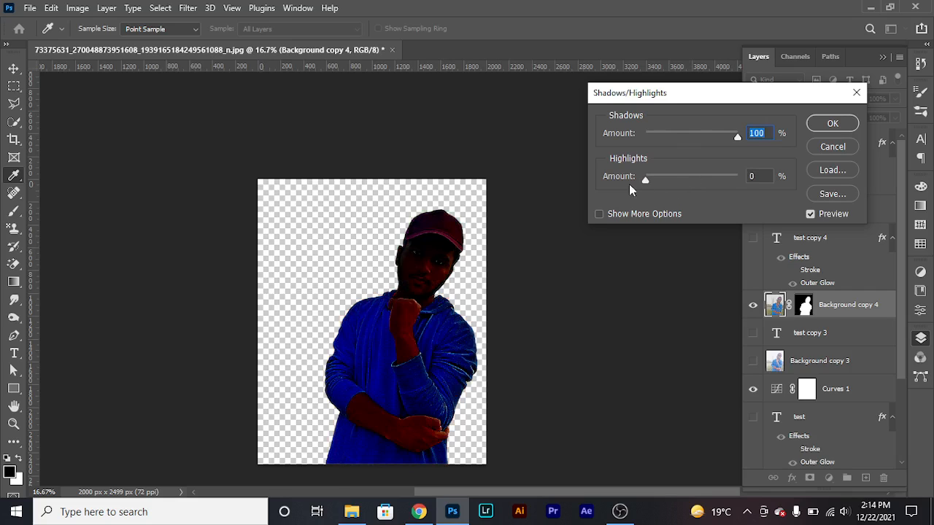
Show more Shadows/Highlights options, set the shadows tone to 61% and radius to 73 px, and close the adjustment
{"action": "left_click", "coordinate": [599, 214]}
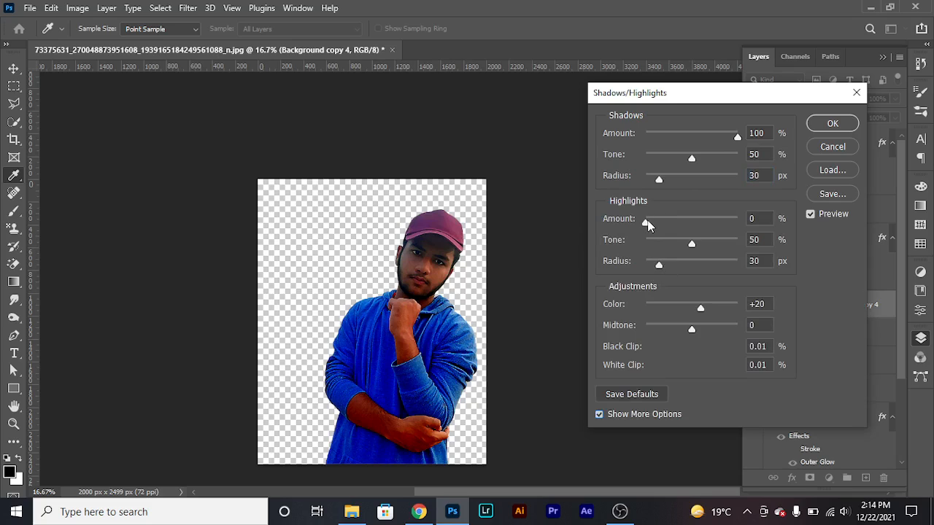
{"action": "left_click_drag", "start_coordinate": [691, 163], "coordinate": [678, 185]}
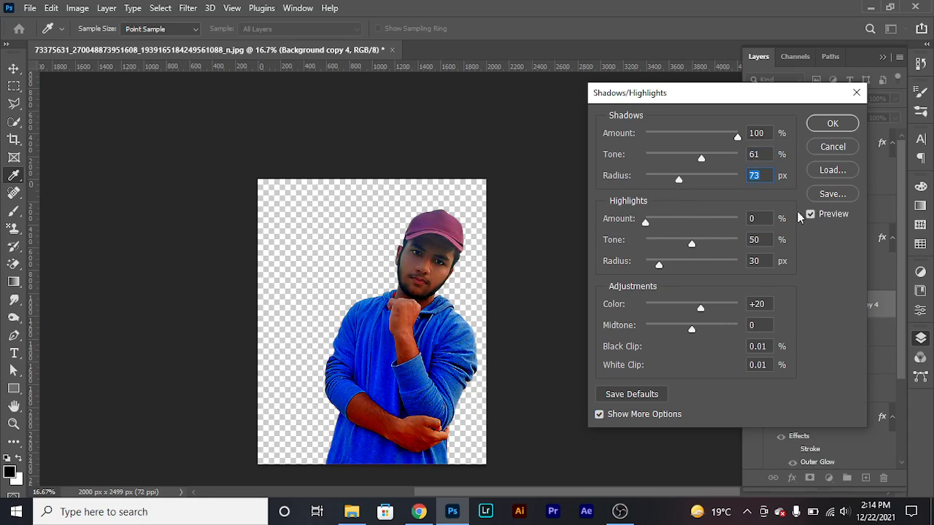
{"action": "key", "text": "Return"}
{"action": "key", "text": "v"}
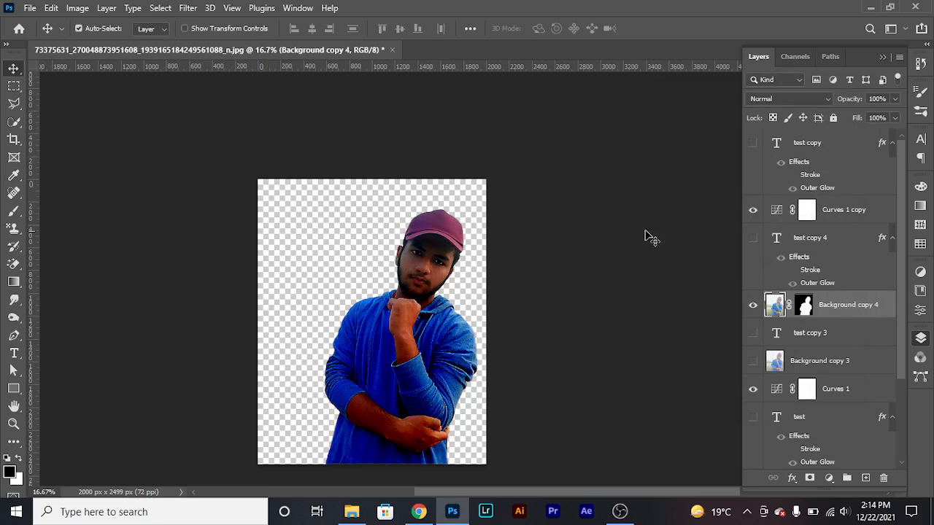
Minimize Photoshop, OBS and the class folder window to reach the desktop
{"action": "left_click", "coordinate": [873, 7]}
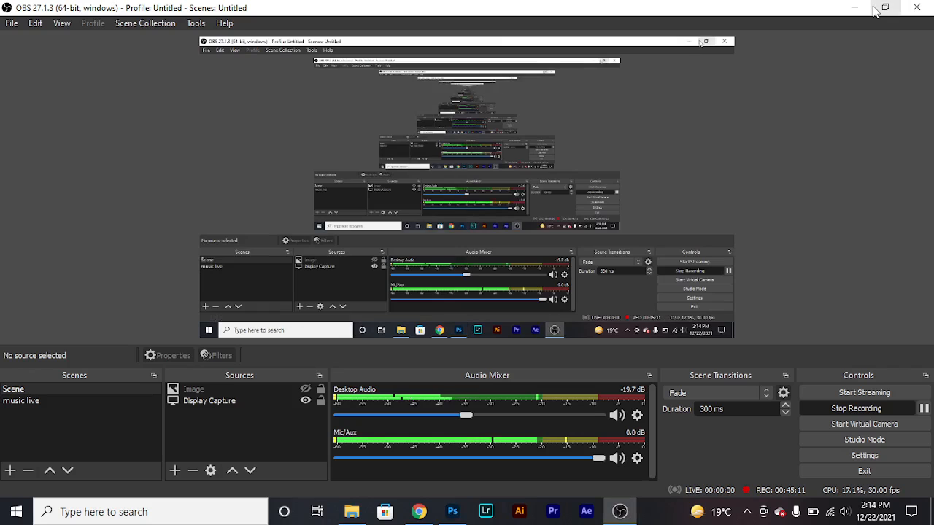
{"action": "left_click", "coordinate": [858, 8]}
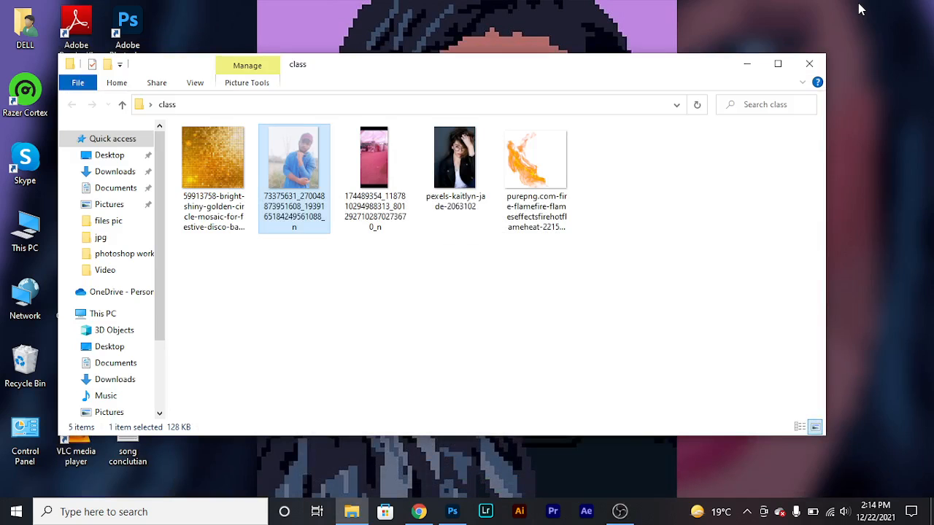
{"action": "left_click", "coordinate": [745, 64]}
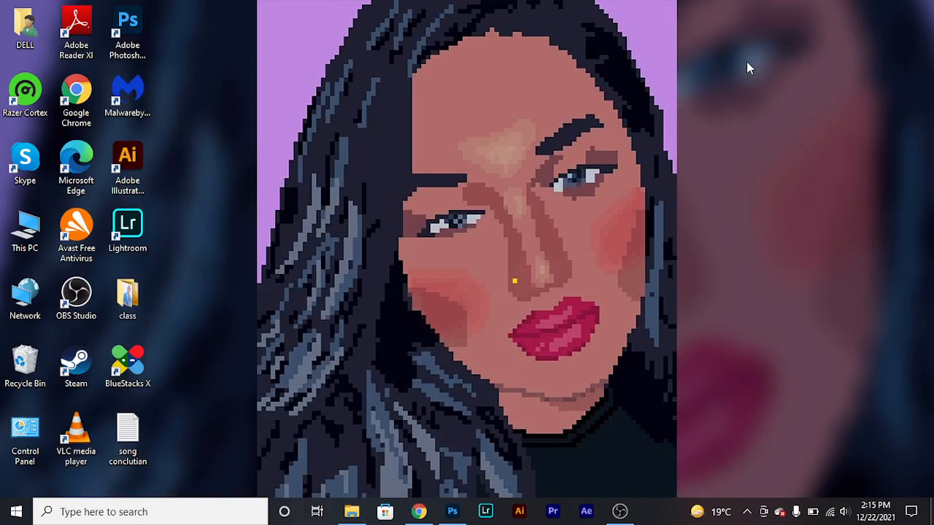
Switch to Chrome and search YouTube for "pixepro"
{"action": "left_click", "coordinate": [418, 512]}
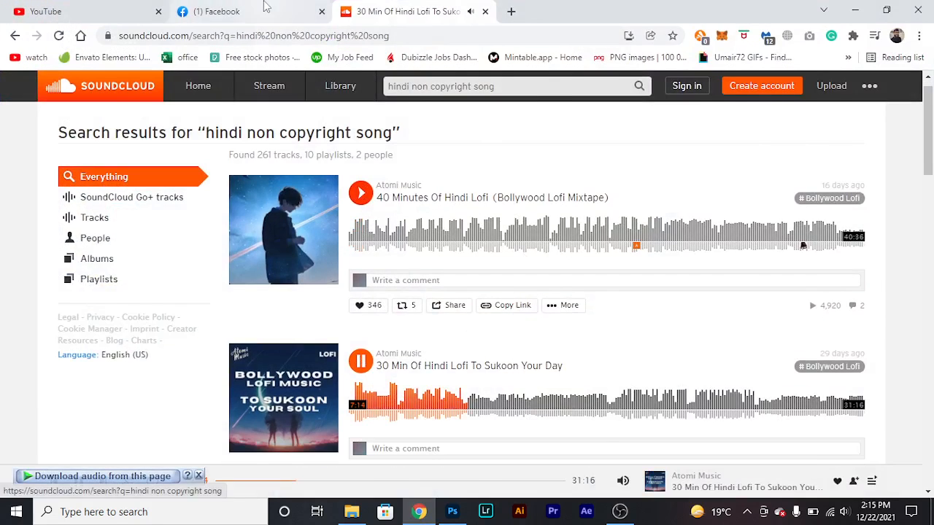
{"action": "left_click", "coordinate": [266, 7]}
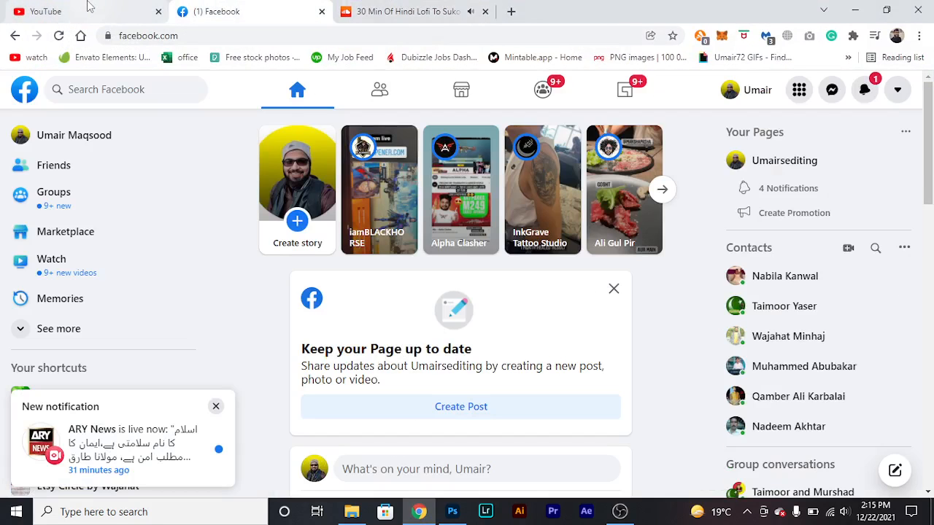
{"action": "left_click", "coordinate": [87, 7]}
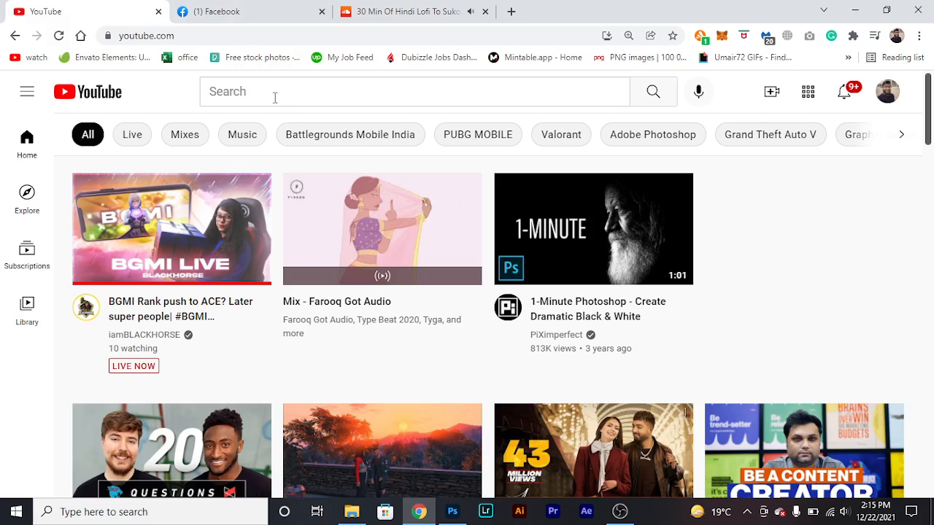
{"action": "left_click", "coordinate": [275, 97]}
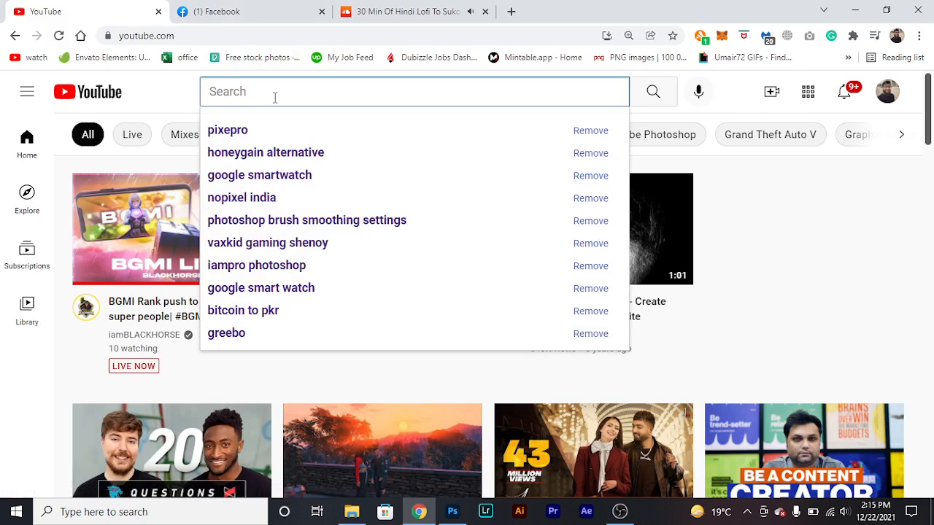
{"action": "type", "text": "pi"}
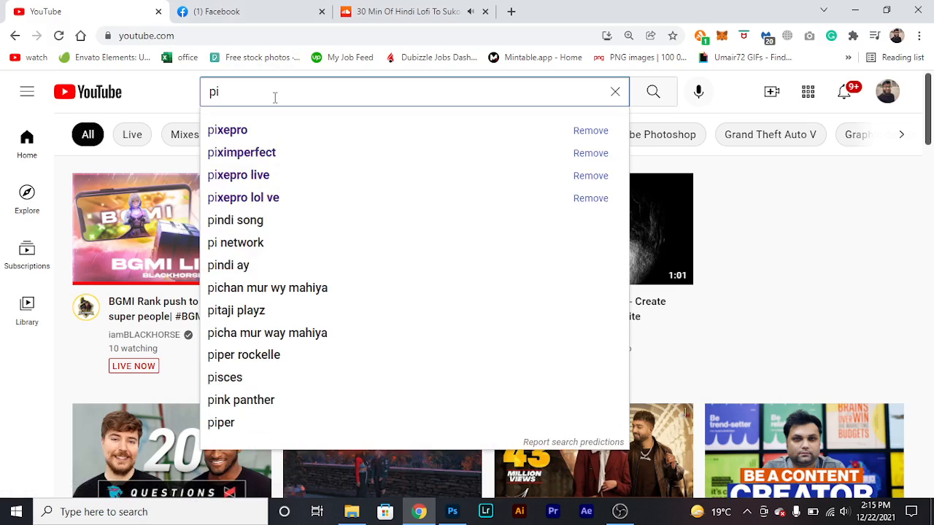
{"action": "type", "text": "xepro"}
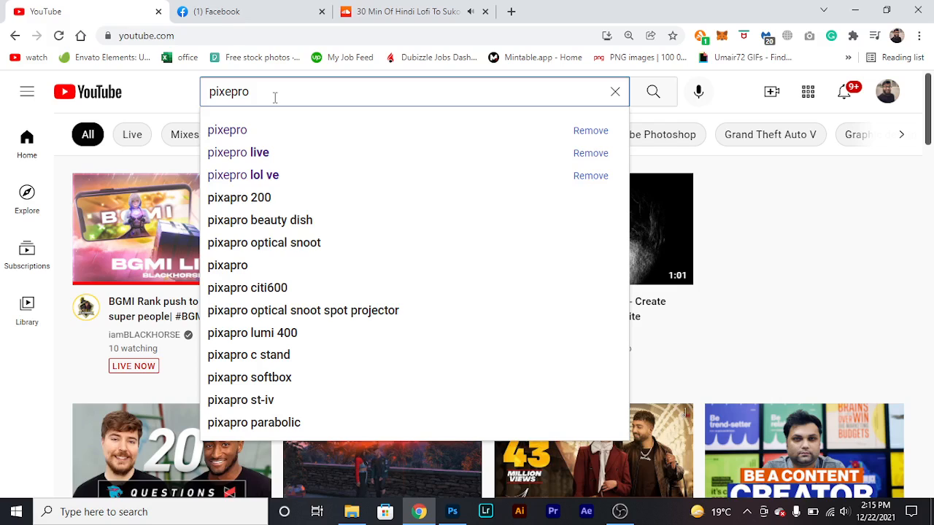
{"action": "key", "text": "Return"}
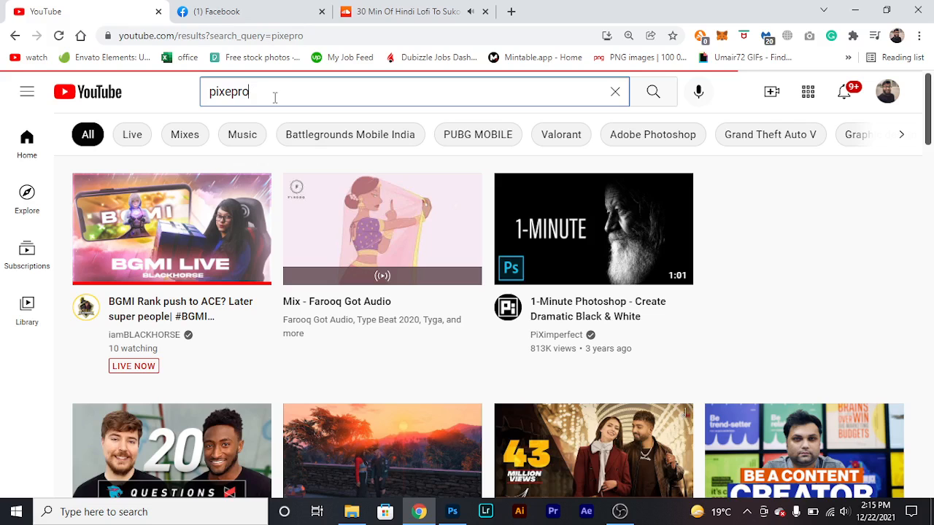
Minimize Chrome and switch to OBS Studio
{"action": "left_click", "coordinate": [268, 11]}
{"action": "left_click", "coordinate": [858, 10]}
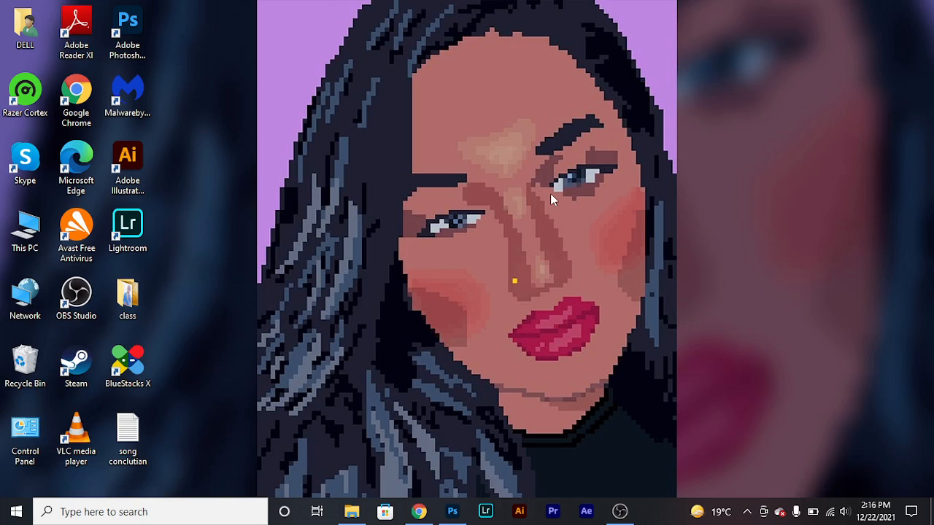
{"action": "left_click", "coordinate": [620, 512]}
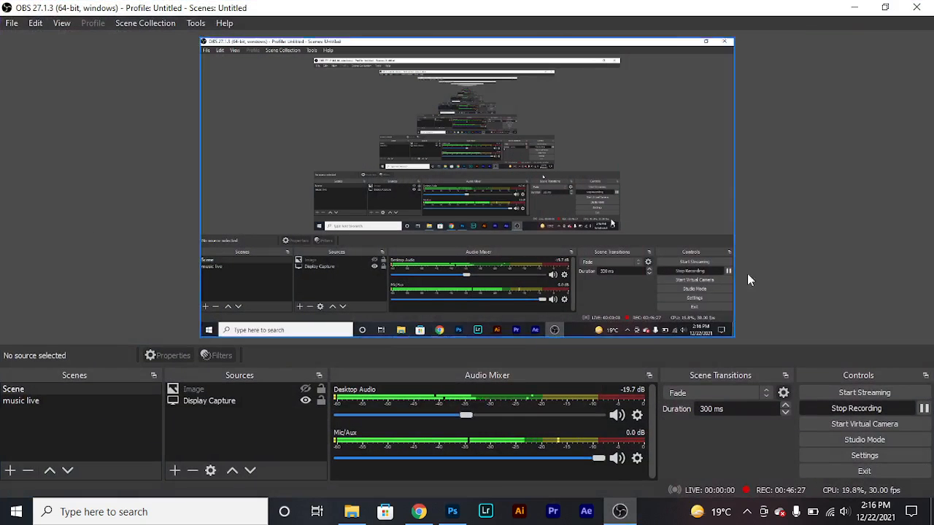